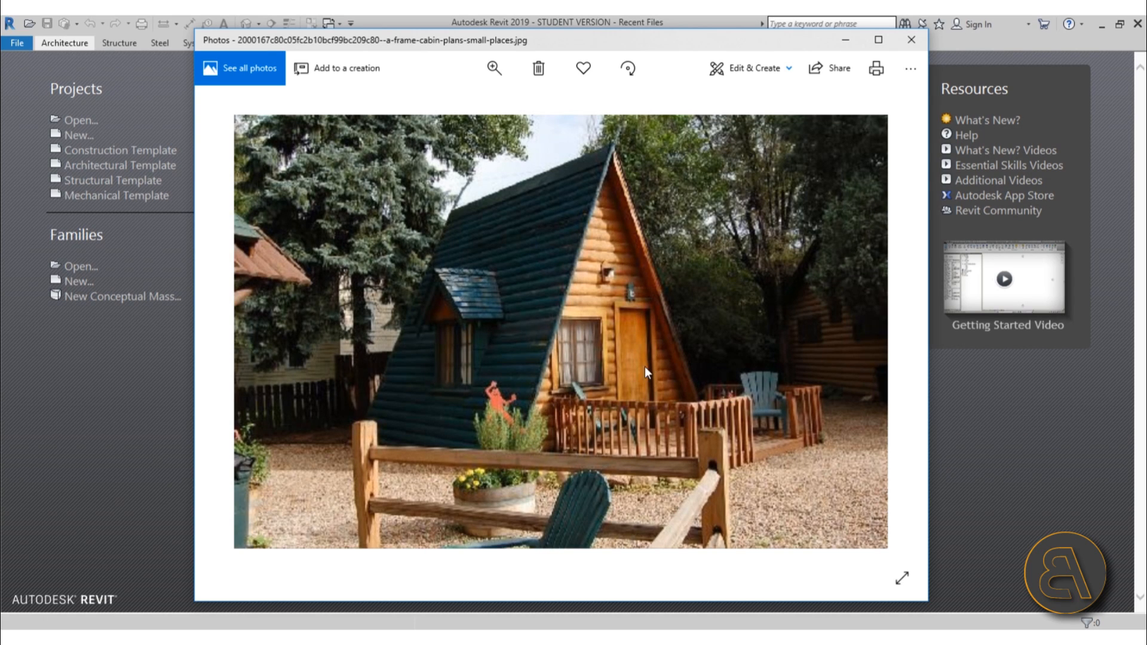
Close the A-frame cabin reference photo and start a new project from the Architectural Template.
{"action": "left_click_drag", "start_coordinate": [607, 49], "coordinate": [595, 36]}
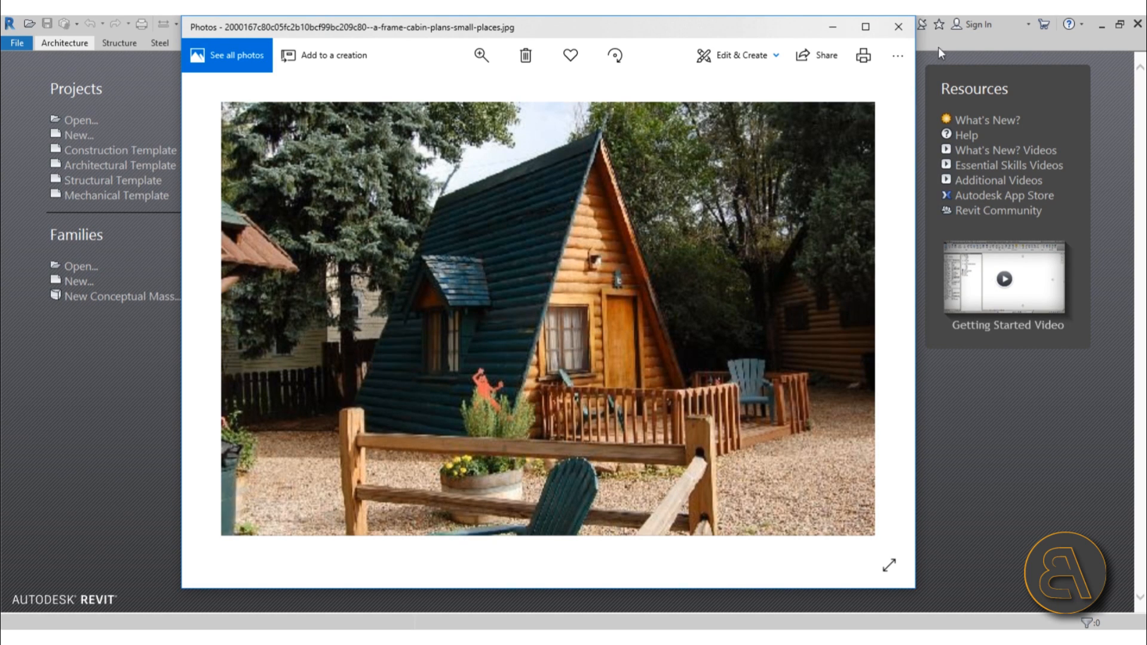
{"action": "left_click", "coordinate": [899, 27]}
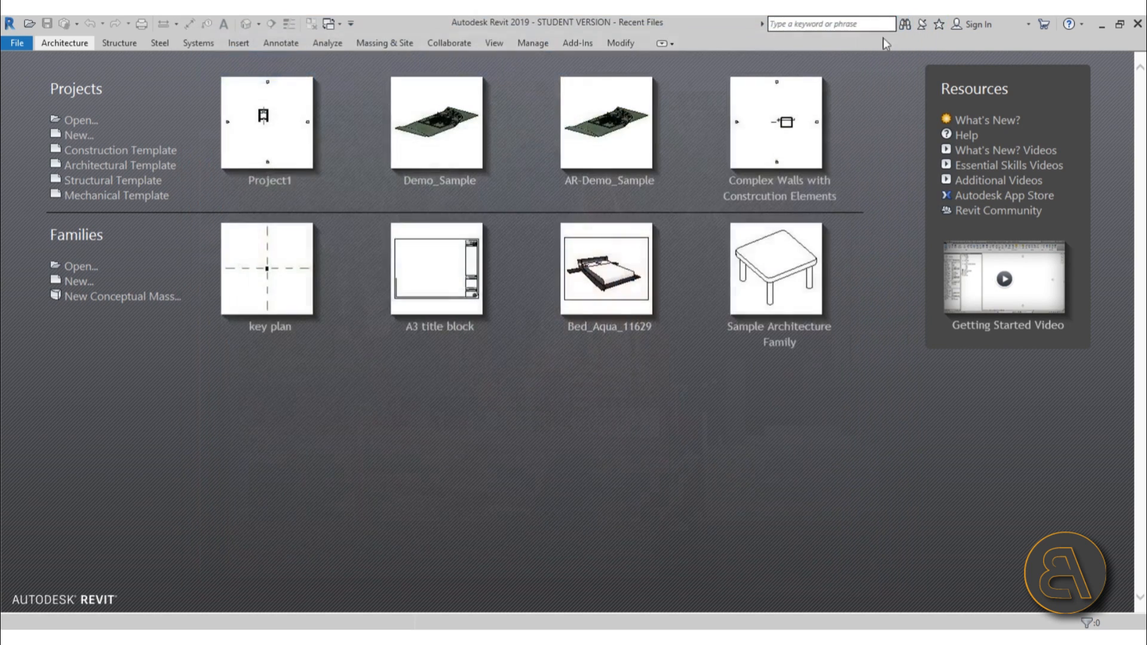
{"action": "left_click", "coordinate": [120, 165]}
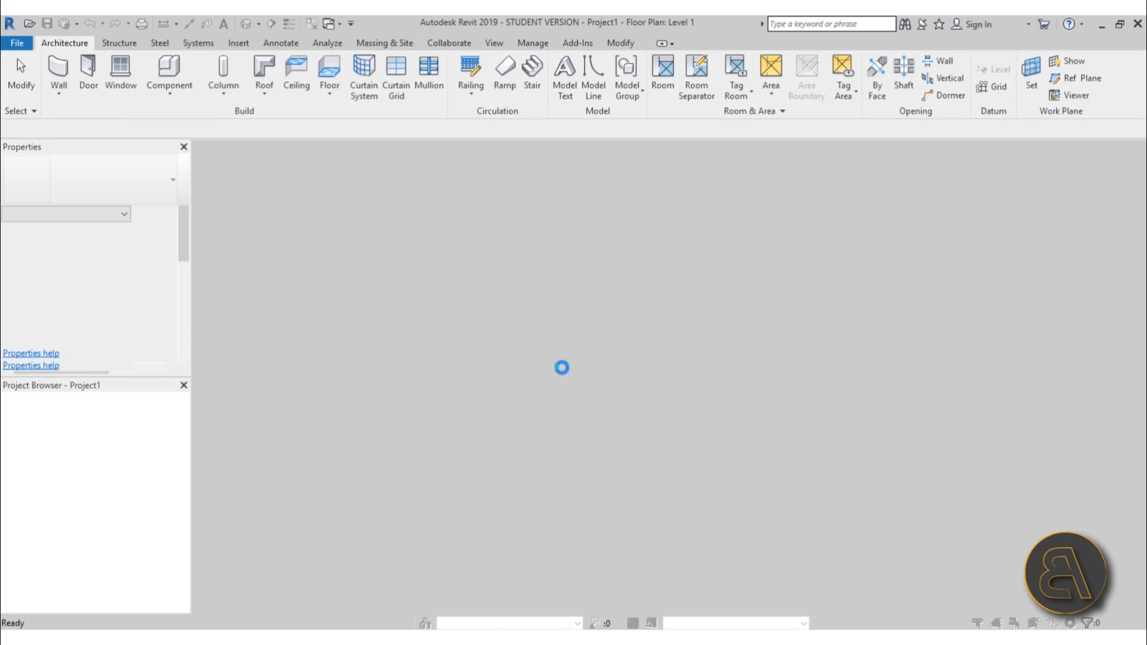
Set the project's length units to Centimeters.
{"action": "key", "text": "u"}
{"action": "key", "text": "n"}
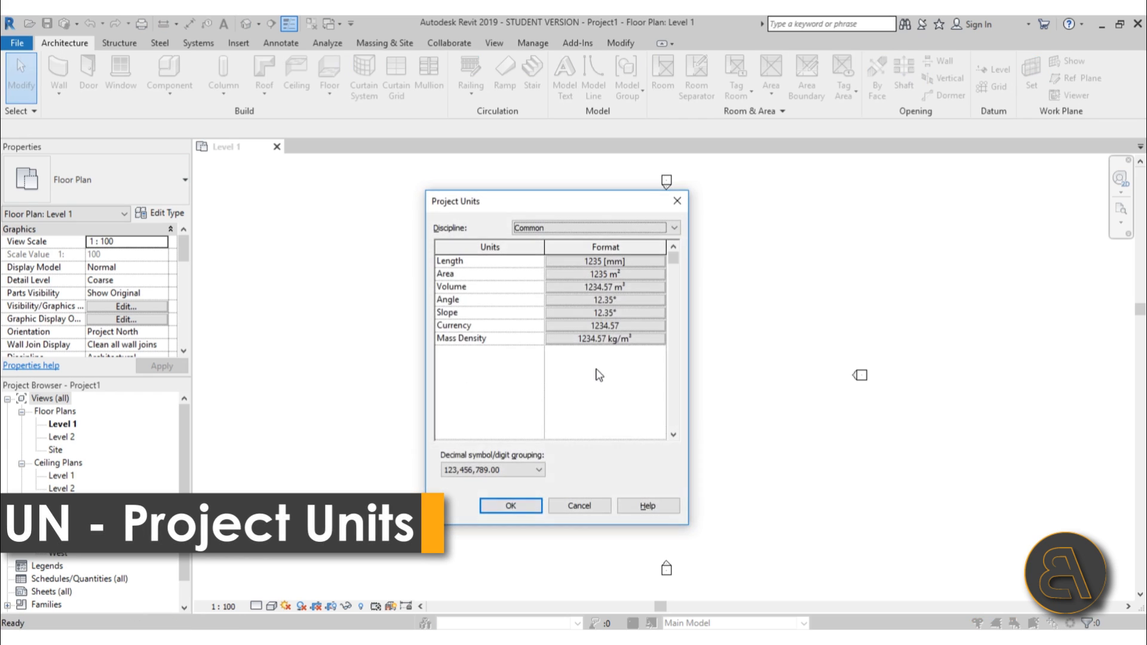
{"action": "left_click", "coordinate": [590, 265]}
{"action": "left_click", "coordinate": [583, 286]}
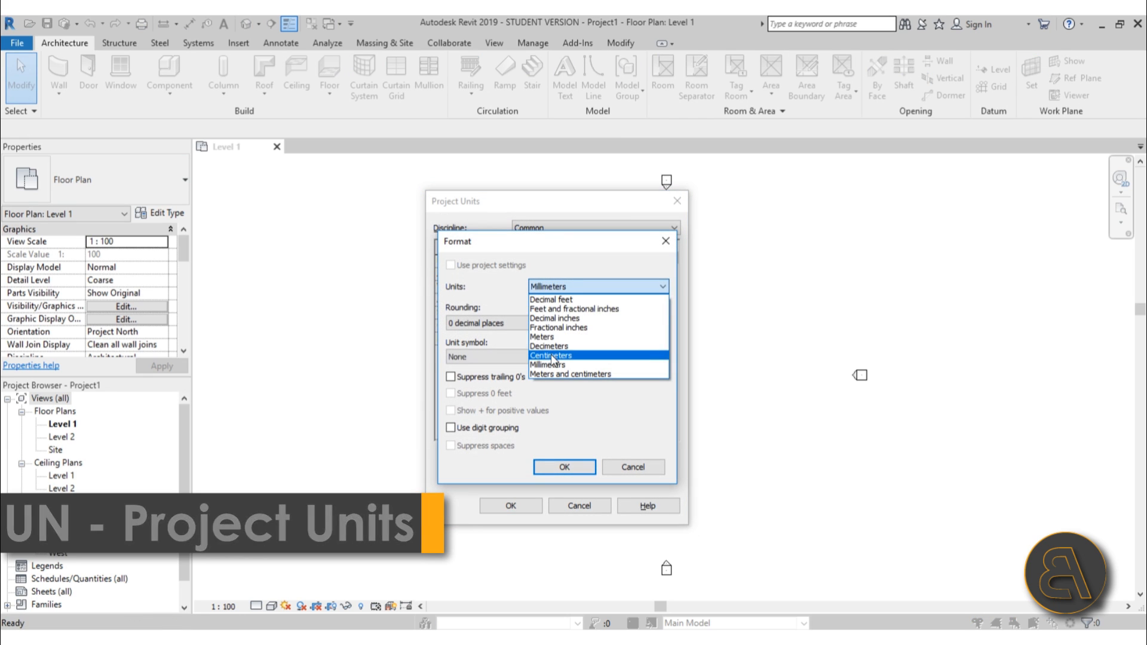
{"action": "left_click", "coordinate": [573, 359]}
{"action": "left_click", "coordinate": [564, 467]}
{"action": "left_click", "coordinate": [511, 505]}
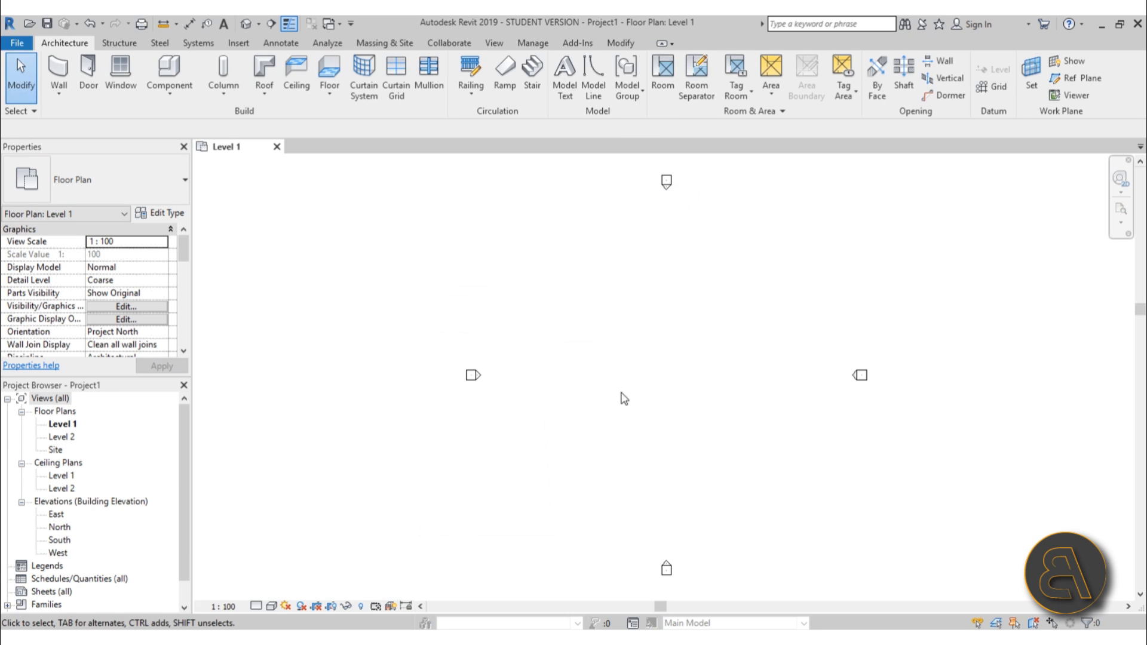
Start a roof by footprint and keep it on Level 1.
{"action": "middle_click_drag", "start_coordinate": [664, 398], "coordinate": [549, 394]}
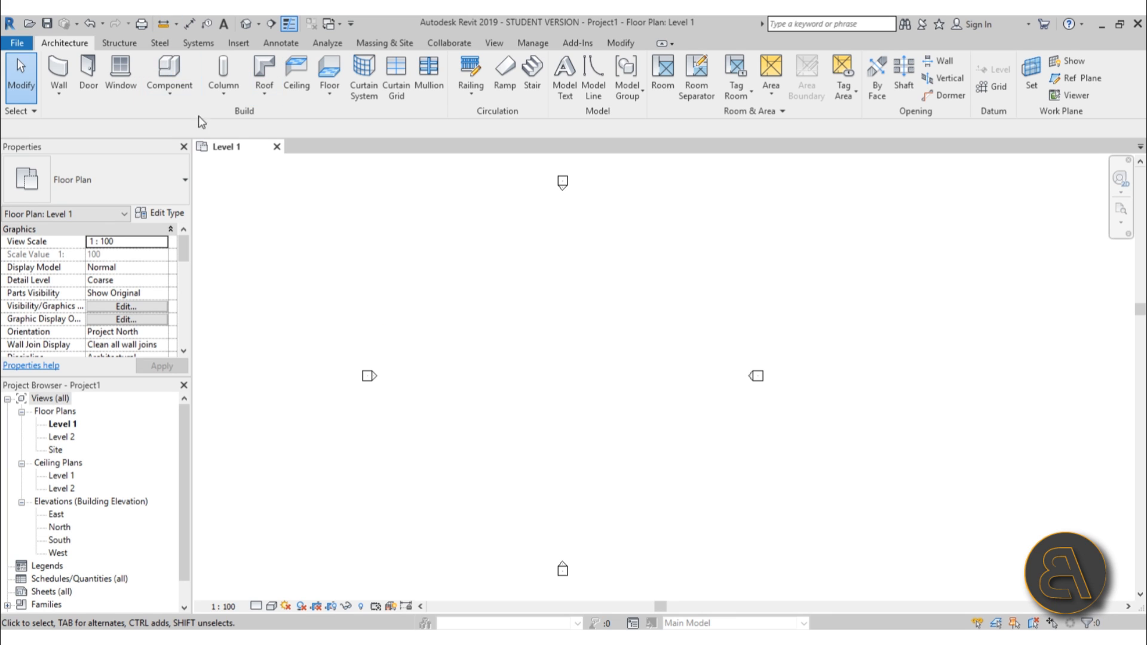
{"action": "left_click", "coordinate": [261, 69]}
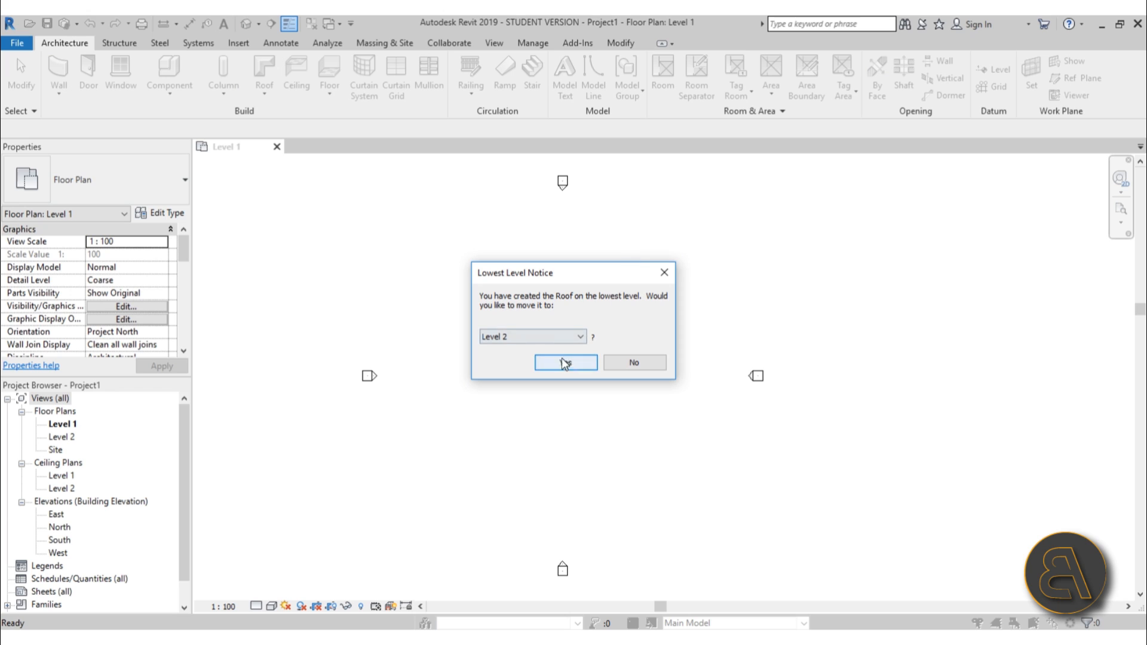
{"action": "left_click", "coordinate": [495, 338]}
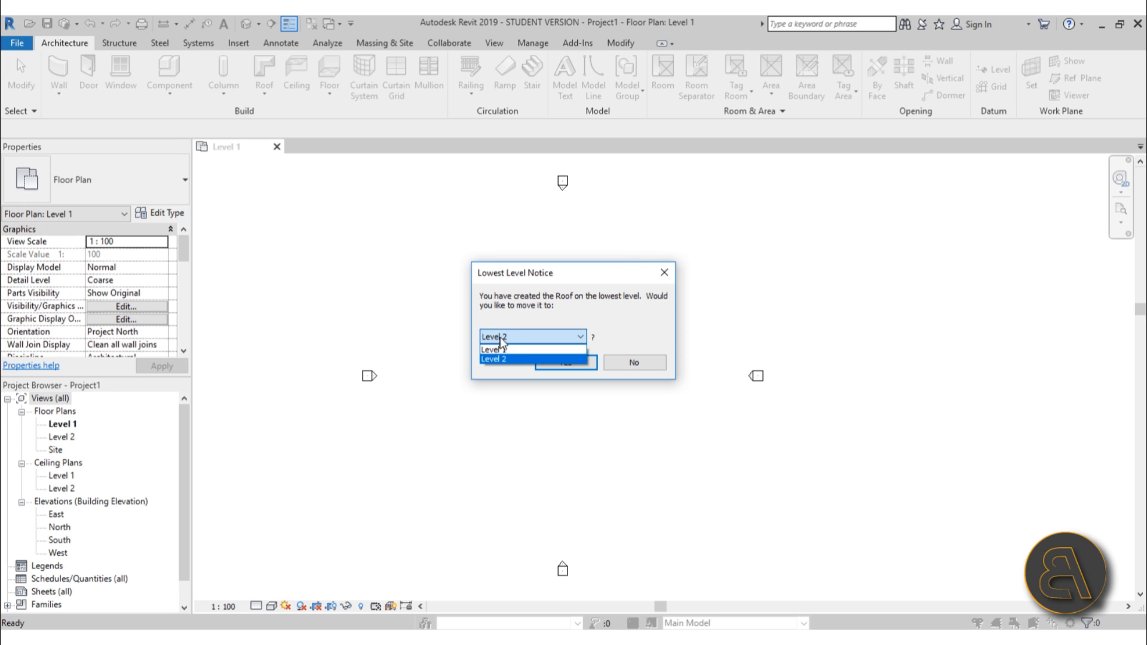
{"action": "left_click", "coordinate": [512, 350]}
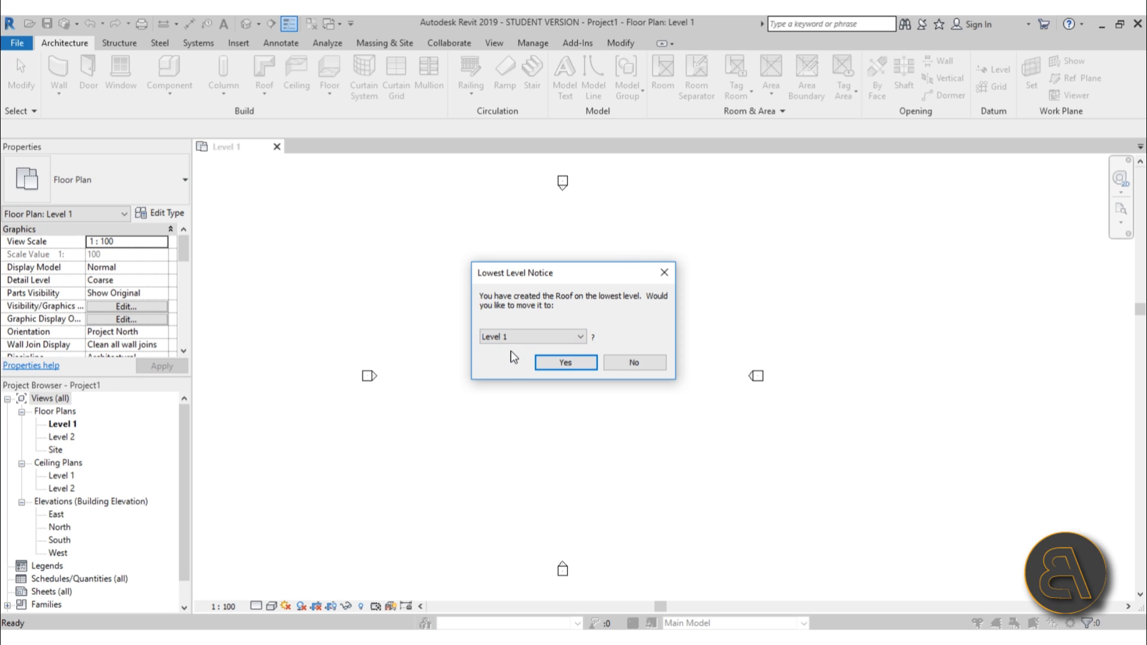
{"action": "left_click", "coordinate": [565, 363]}
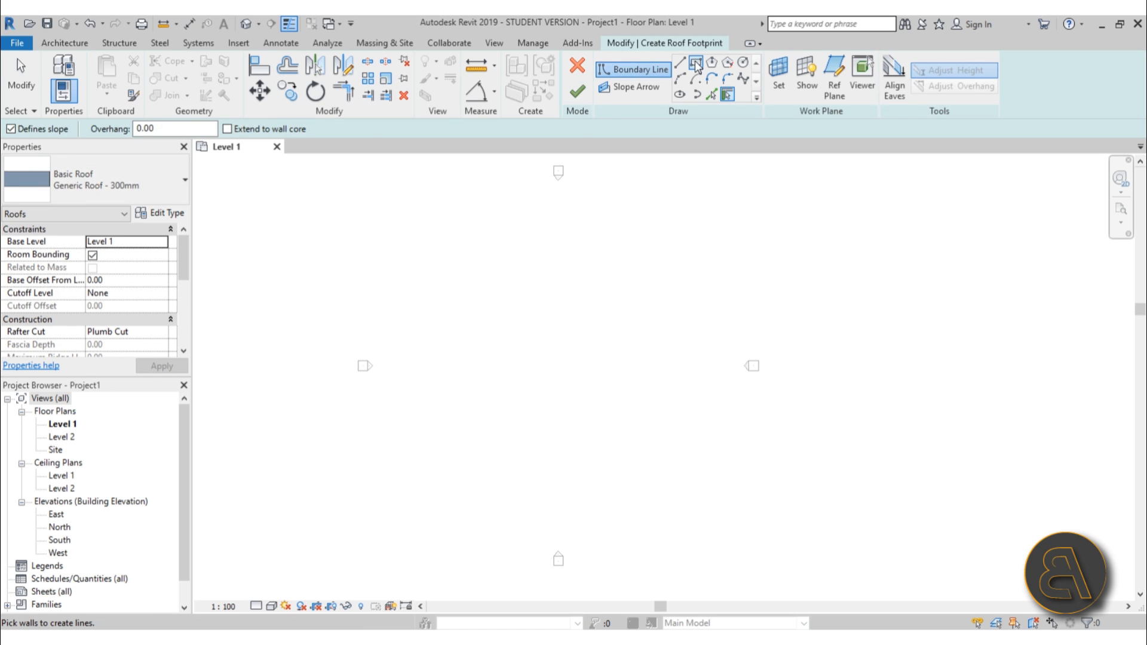
Sketch a rectangular roof footprint in the plan.
{"action": "left_click", "coordinate": [697, 66]}
{"action": "left_click", "coordinate": [516, 301]}
{"action": "left_click", "coordinate": [576, 416]}
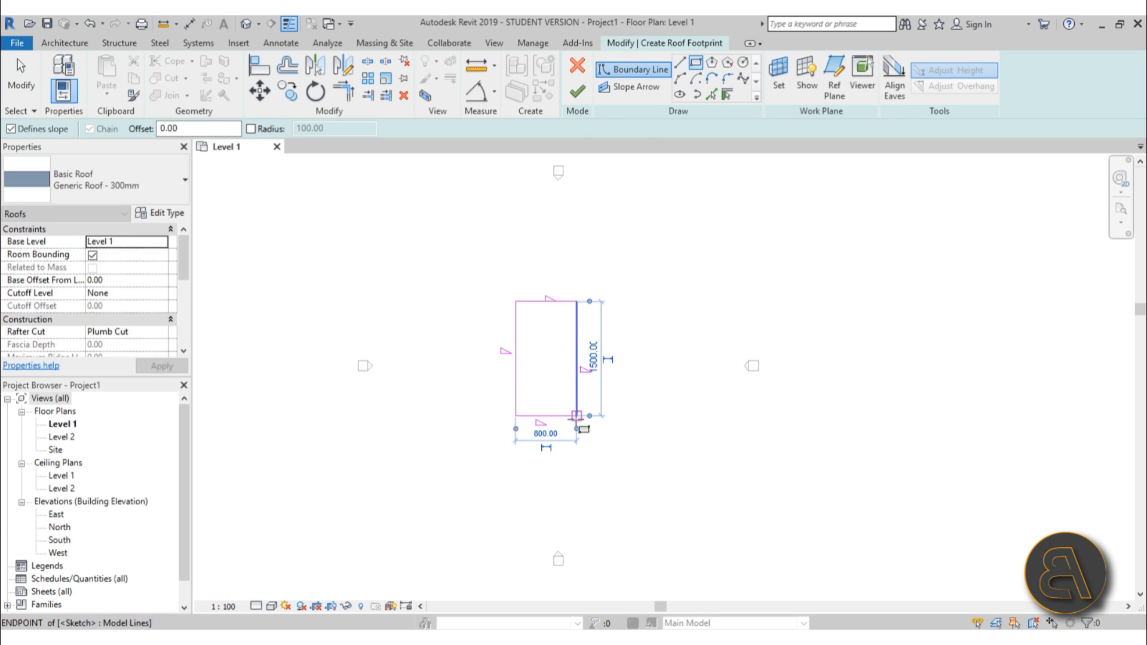
{"action": "scroll", "coordinate": [568, 353], "scroll_direction": "up", "scroll_amount": 3}
{"action": "key", "text": "Escape"}
{"action": "key", "text": "Escape"}
Set the footprint's short side width to 500 cm.
{"action": "left_click", "coordinate": [595, 343]}
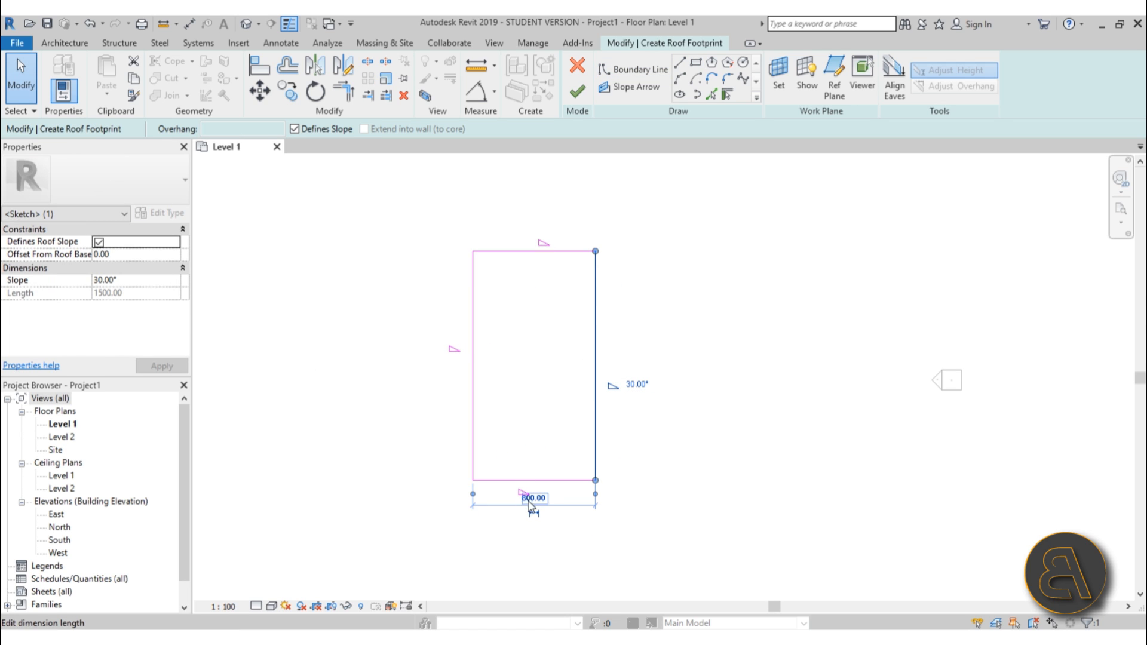
{"action": "type", "text": "500"}
{"action": "key", "text": "Return"}
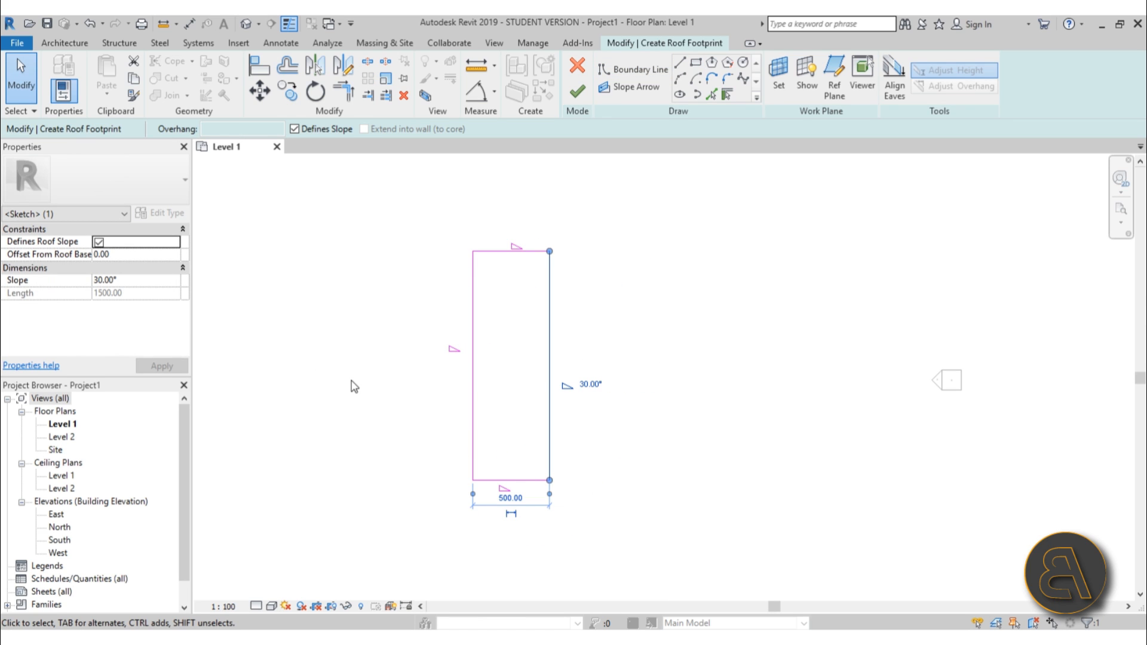
Set the footprint's long side length to 800 cm.
{"action": "left_click", "coordinate": [511, 251]}
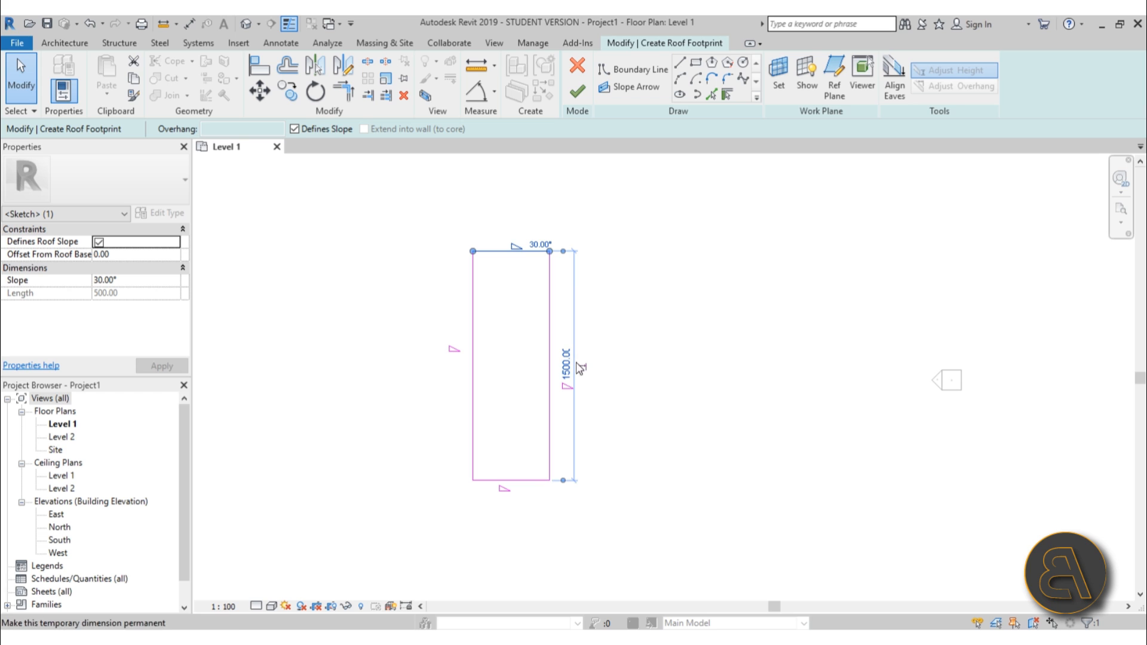
{"action": "left_click", "coordinate": [567, 363]}
{"action": "type", "text": "800"}
{"action": "key", "text": "Return"}
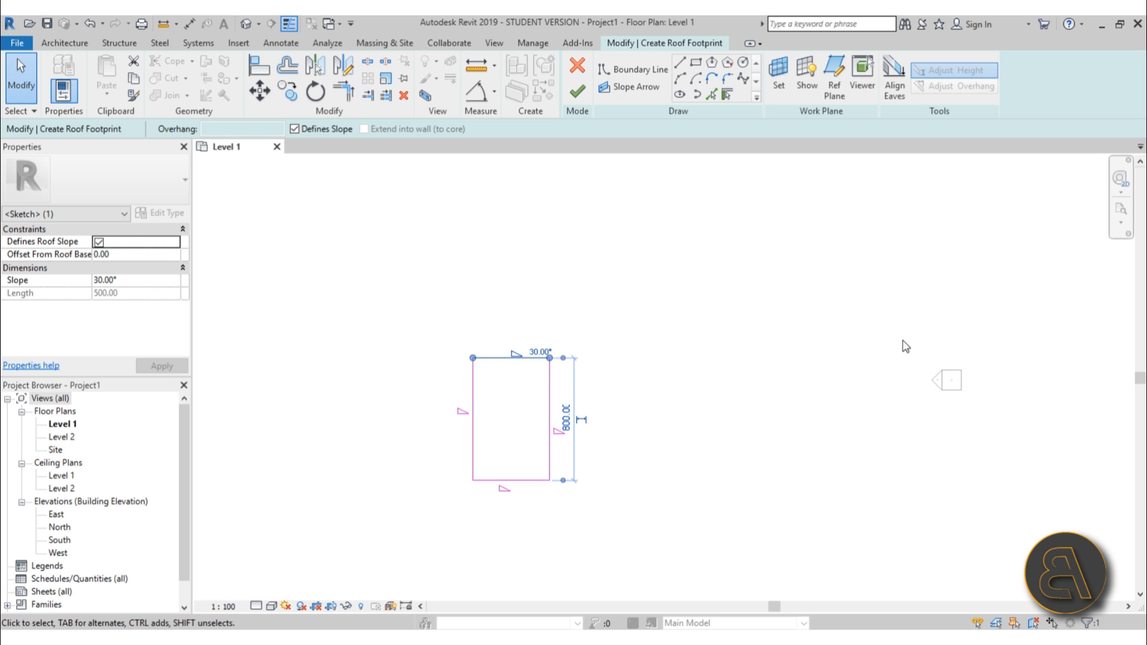
Turn off slope definition for the footprint's short top and bottom edges.
{"action": "left_click", "coordinate": [594, 477]}
{"action": "scroll", "coordinate": [529, 413], "scroll_direction": "up", "scroll_amount": 2}
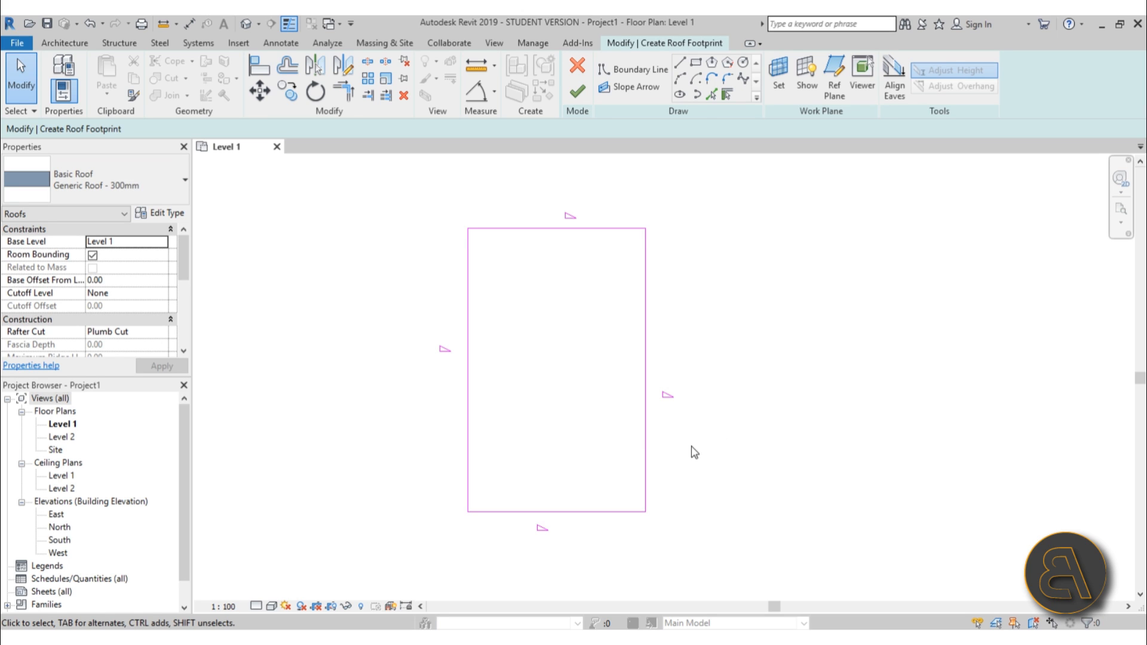
{"action": "left_click", "coordinate": [644, 484]}
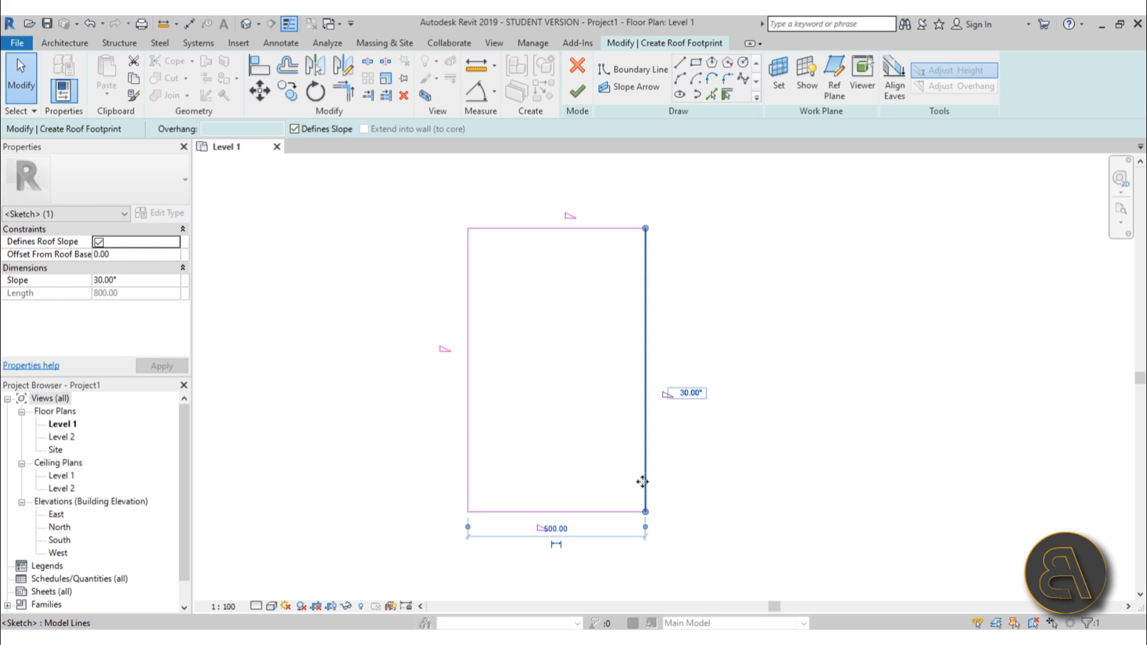
{"action": "left_click", "coordinate": [581, 548]}
{"action": "left_click_drag", "start_coordinate": [565, 550], "coordinate": [525, 138]}
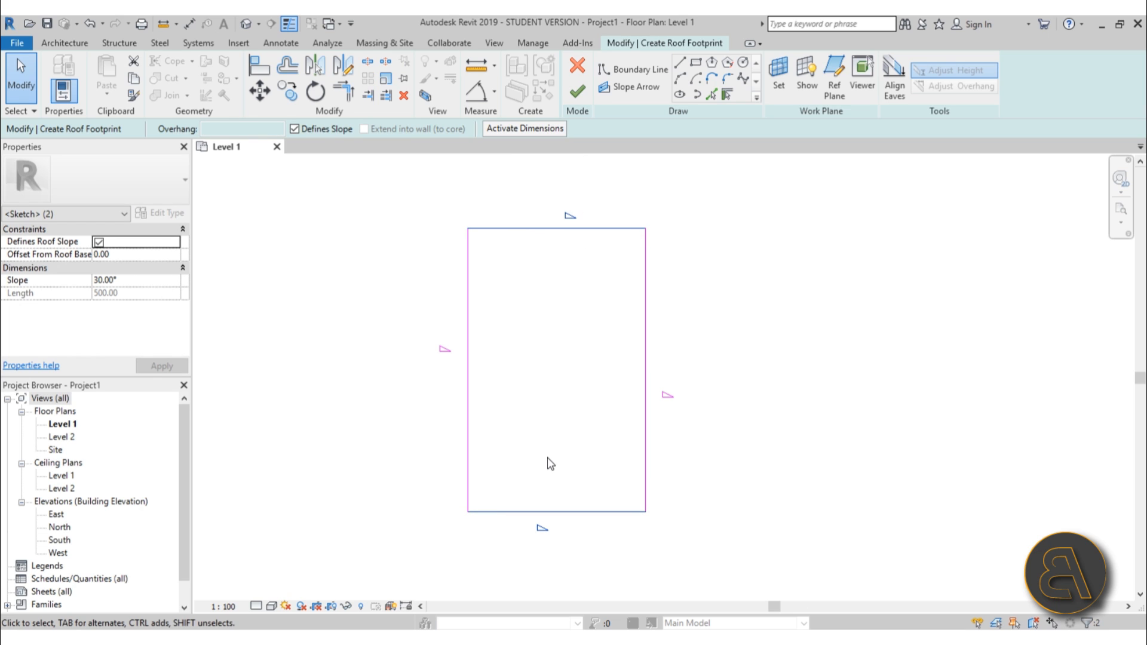
{"action": "left_click", "coordinate": [316, 132]}
{"action": "left_click", "coordinate": [589, 384]}
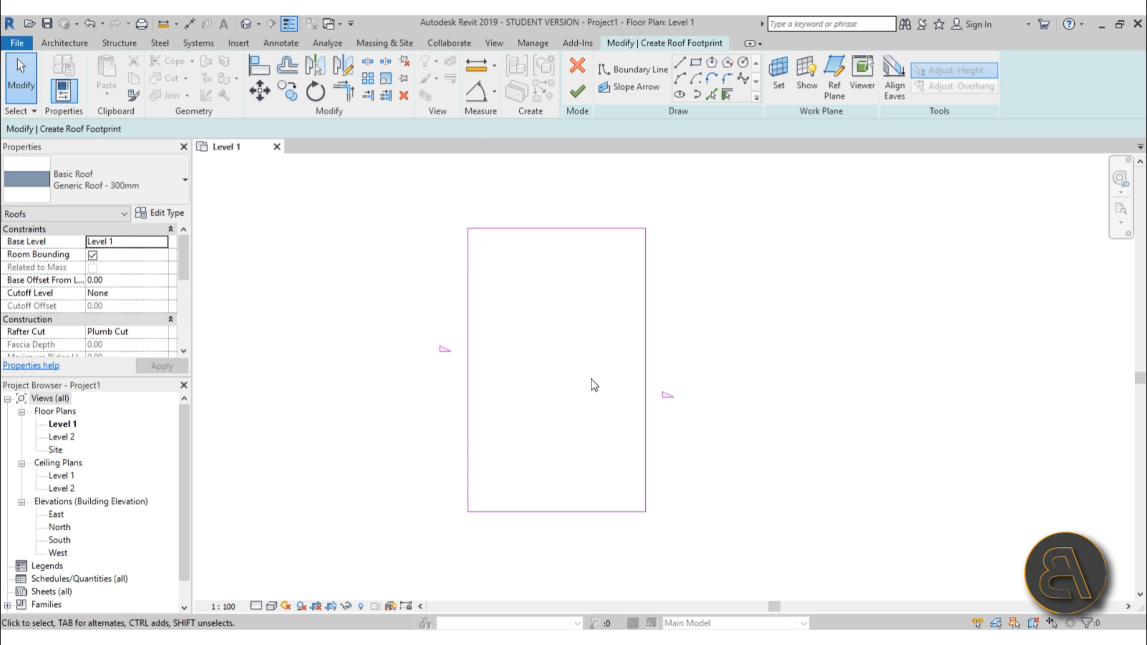
Set the slope of the two long footprint edges to 65° and finish the roof.
{"action": "left_click_drag", "start_coordinate": [789, 387], "coordinate": [294, 380]}
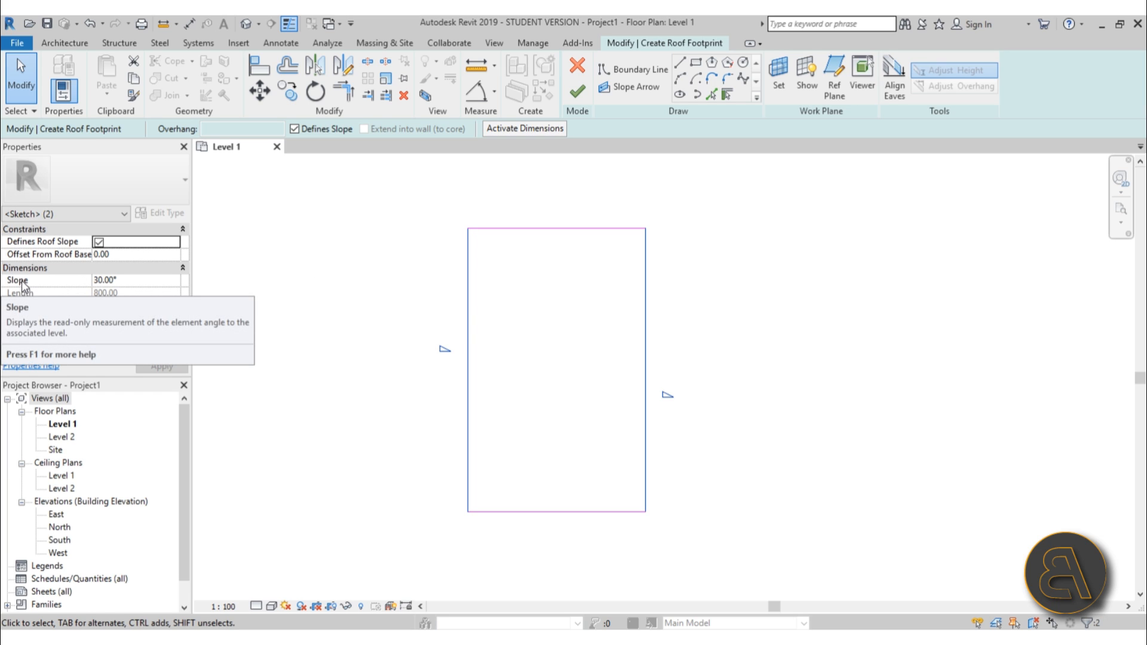
{"action": "left_click", "coordinate": [134, 280]}
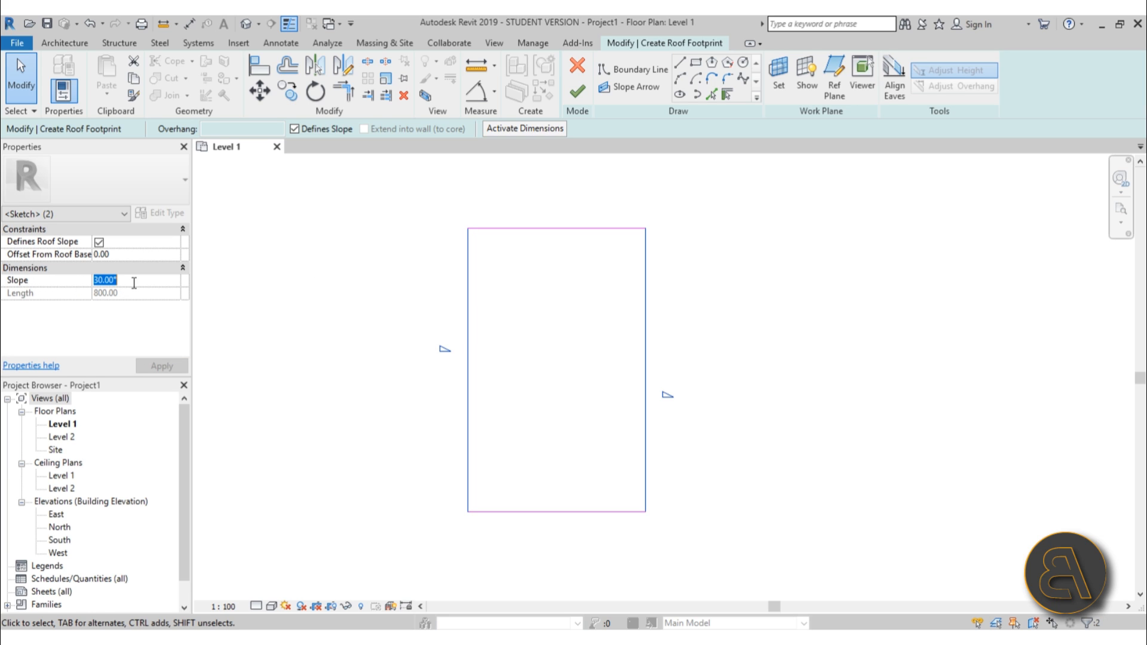
{"action": "type", "text": "65"}
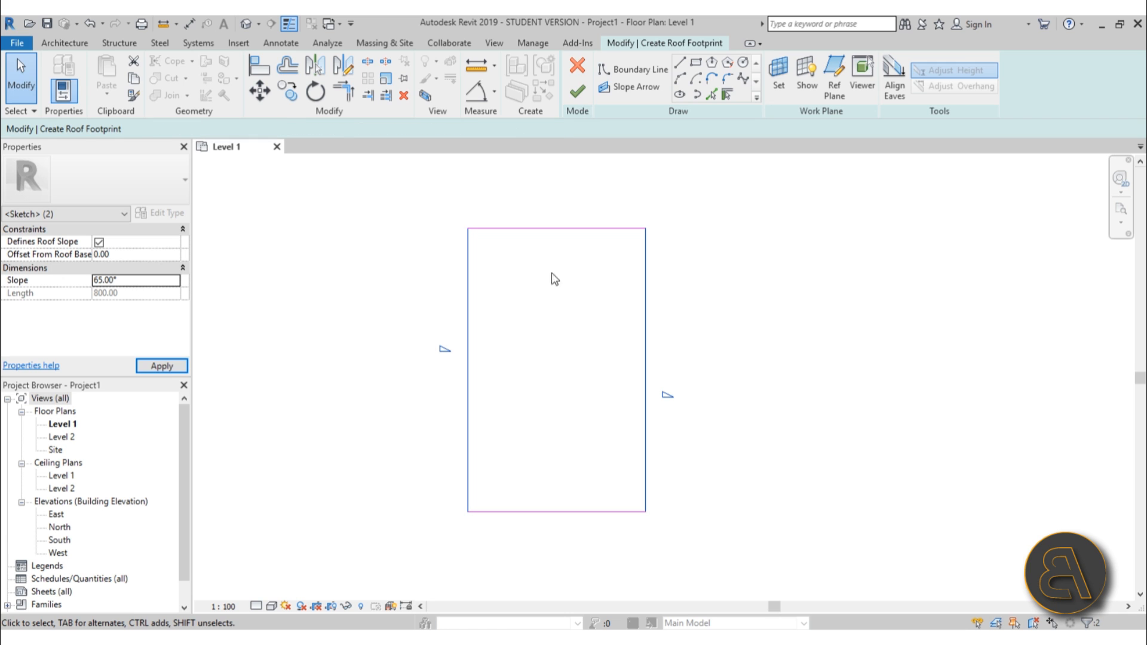
{"action": "left_click", "coordinate": [578, 91]}
Select the roof and open the South elevation to examine its profile.
{"action": "left_click", "coordinate": [781, 303]}
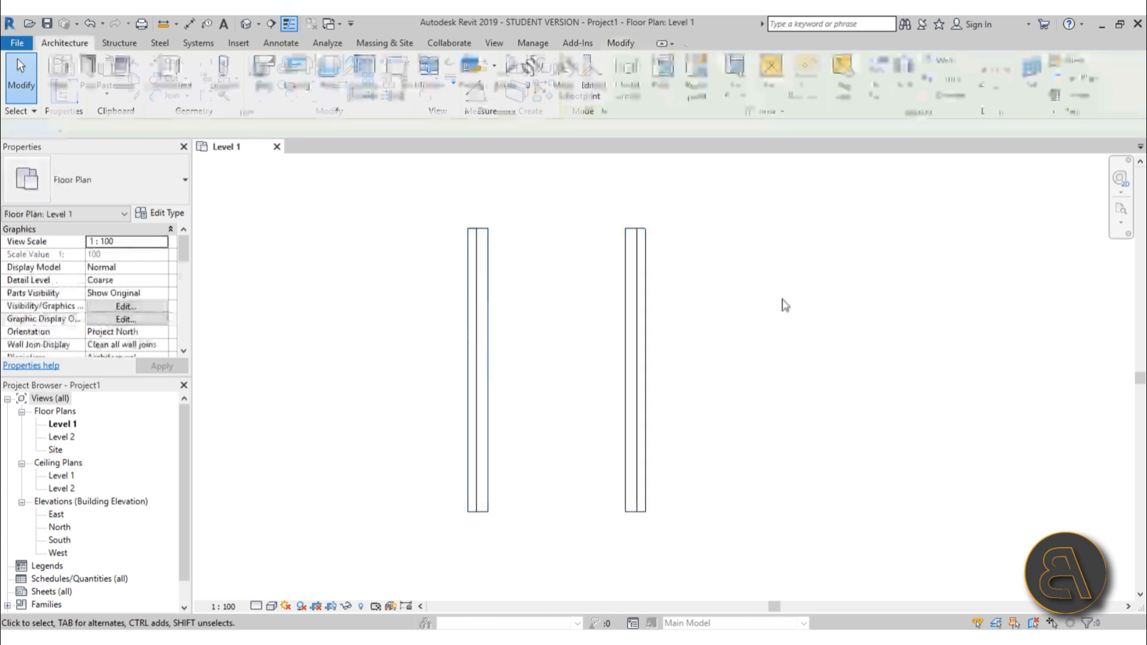
{"action": "left_click", "coordinate": [631, 273]}
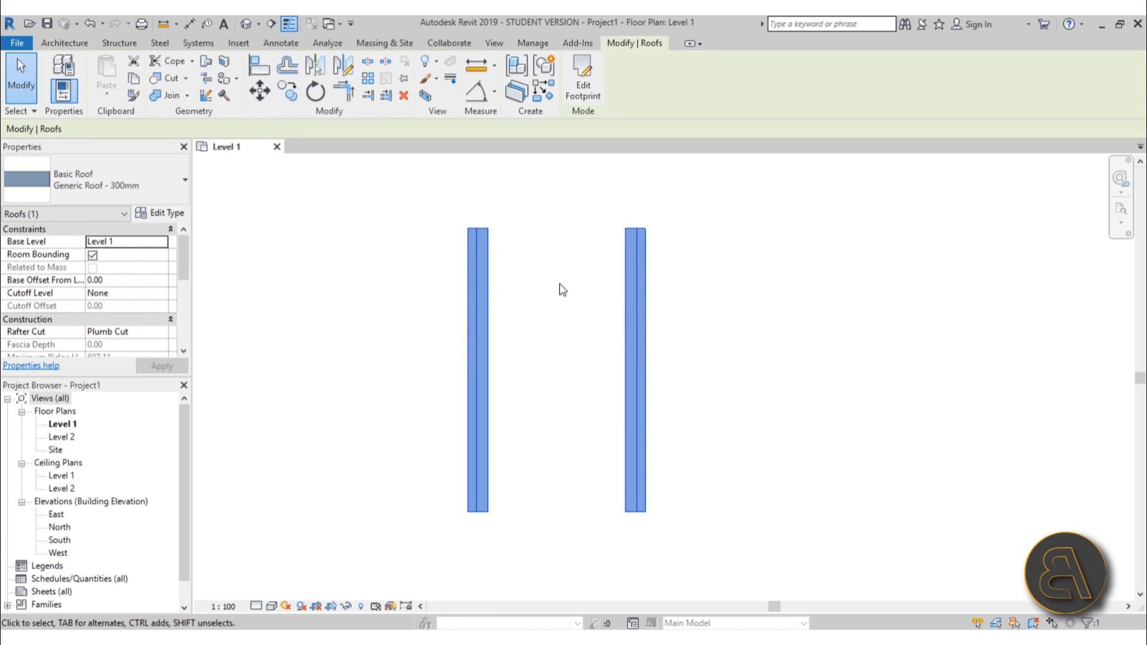
{"action": "double_click", "coordinate": [60, 540]}
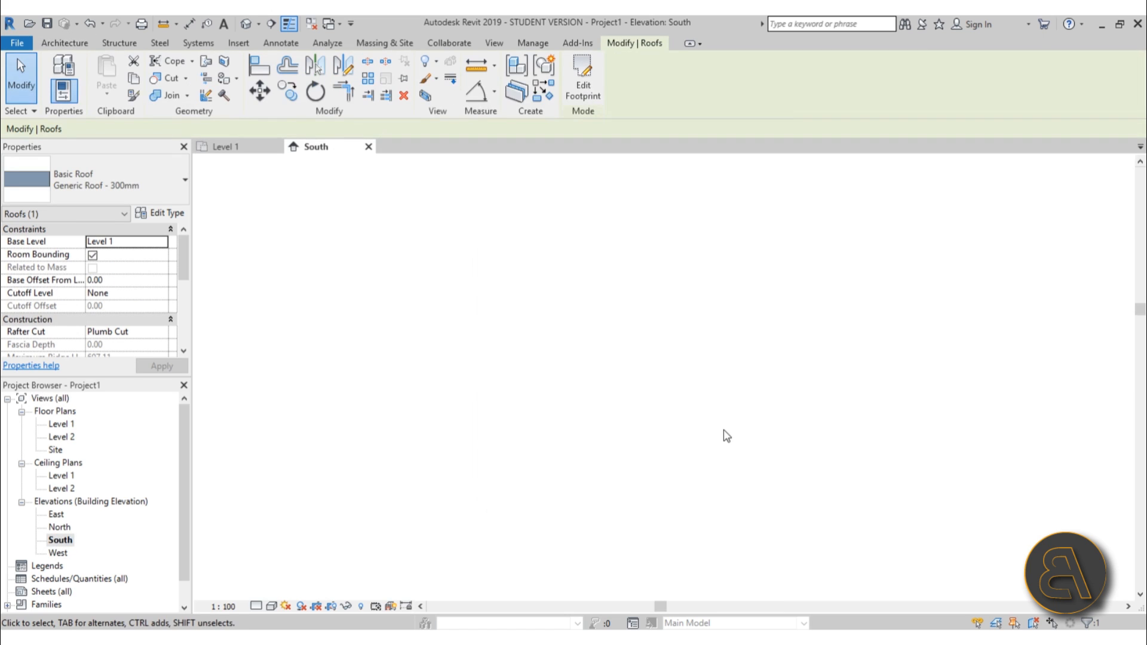
{"action": "middle_click_drag", "start_coordinate": [597, 409], "coordinate": [594, 389]}
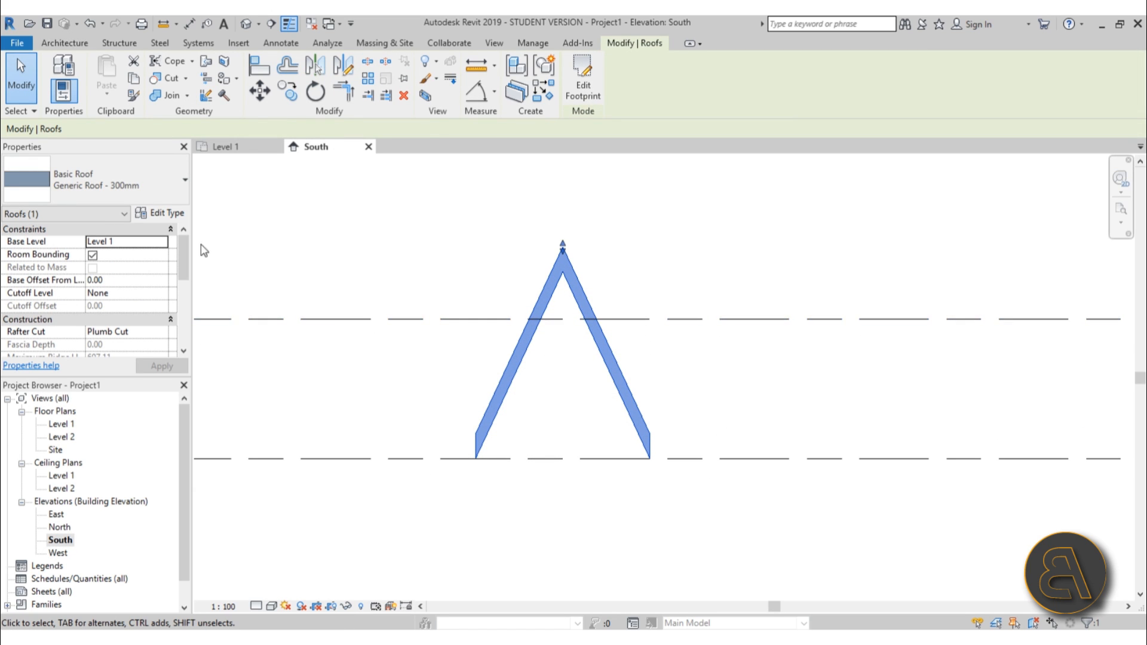
{"action": "middle_click_drag", "start_coordinate": [590, 430], "coordinate": [558, 416]}
{"action": "scroll", "coordinate": [593, 428], "scroll_direction": "down", "scroll_amount": 3}
{"action": "scroll", "coordinate": [567, 428], "scroll_direction": "up", "scroll_amount": 1}
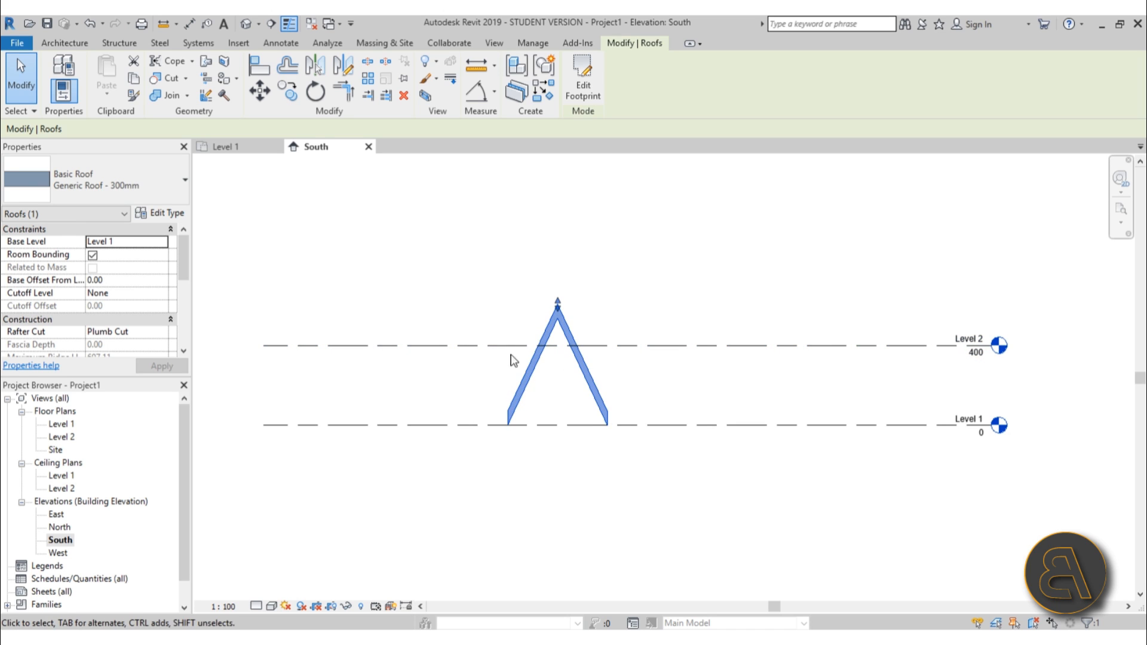
Set Level 2's elevation to 260 cm.
{"action": "left_click", "coordinate": [976, 354]}
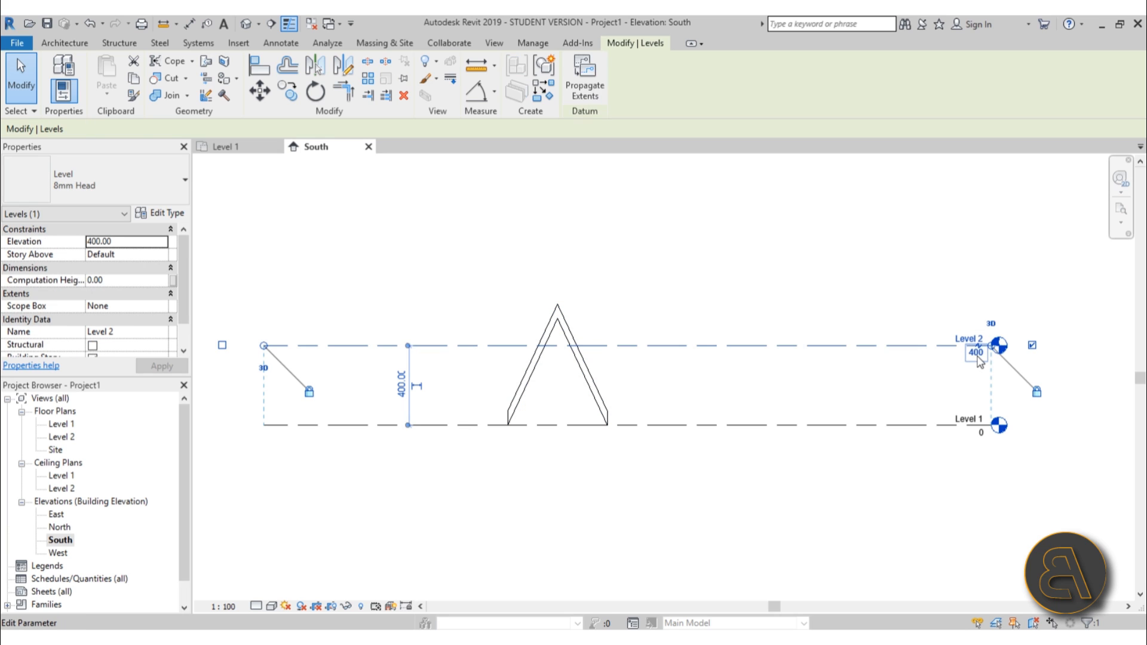
{"action": "left_click", "coordinate": [977, 354]}
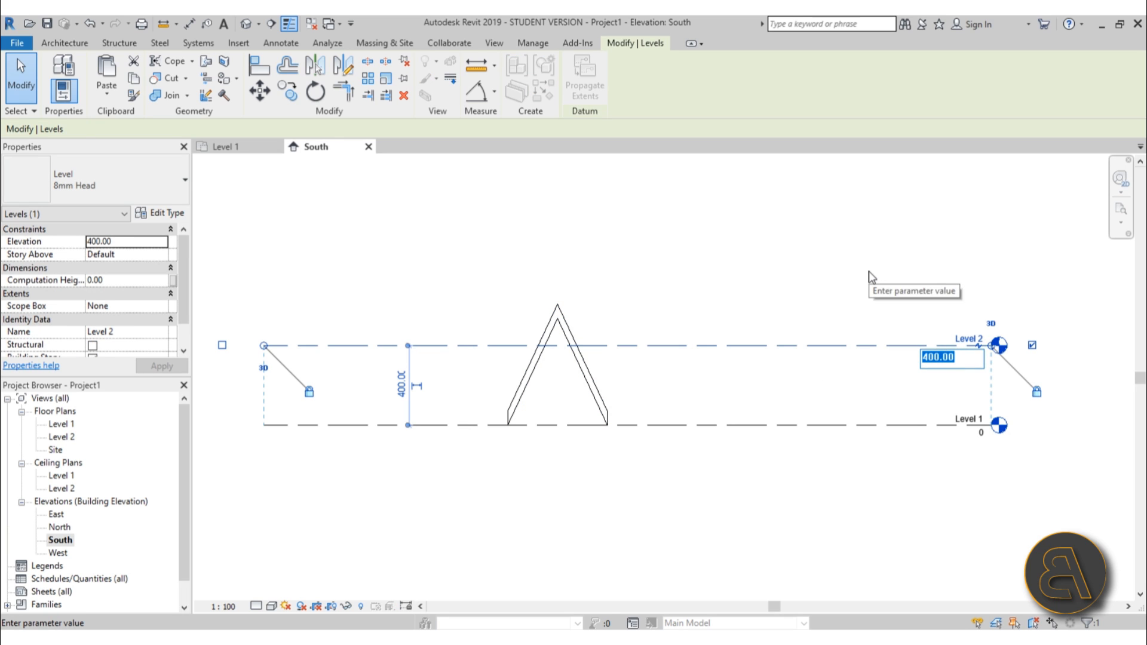
{"action": "type", "text": "260"}
{"action": "key", "text": "Return"}
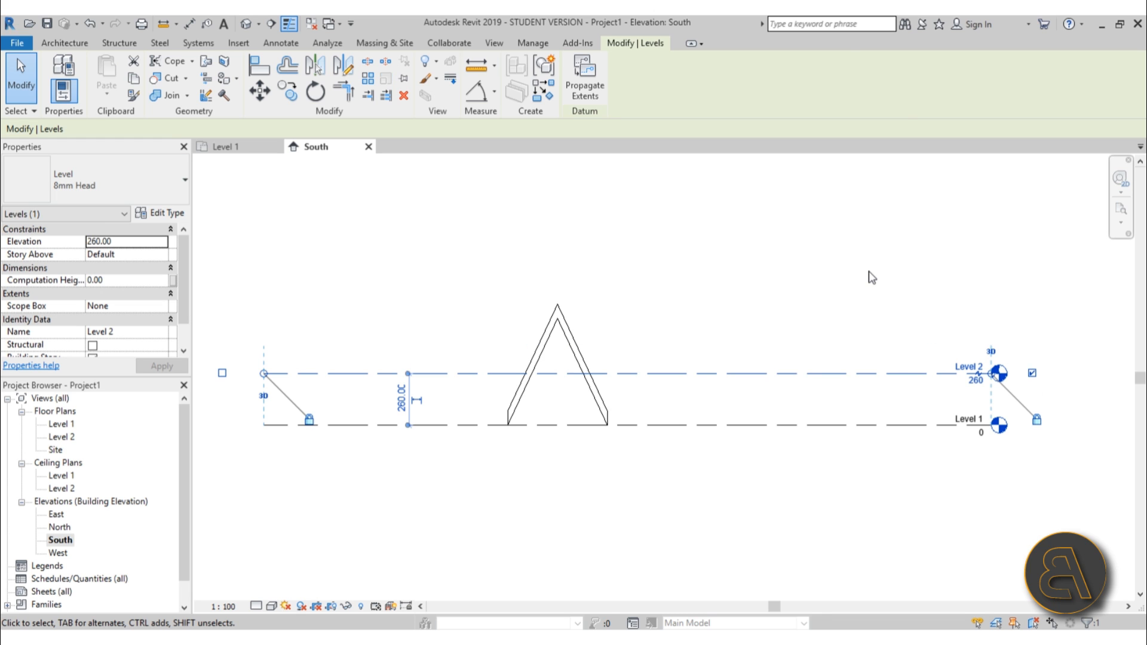
{"action": "left_click", "coordinate": [838, 282]}
Open the Level 1 plan and draw a Generic - 300mm wall across the lower part of the footprint between the roof edges.
{"action": "scroll", "coordinate": [530, 359], "scroll_direction": "up", "scroll_amount": 5}
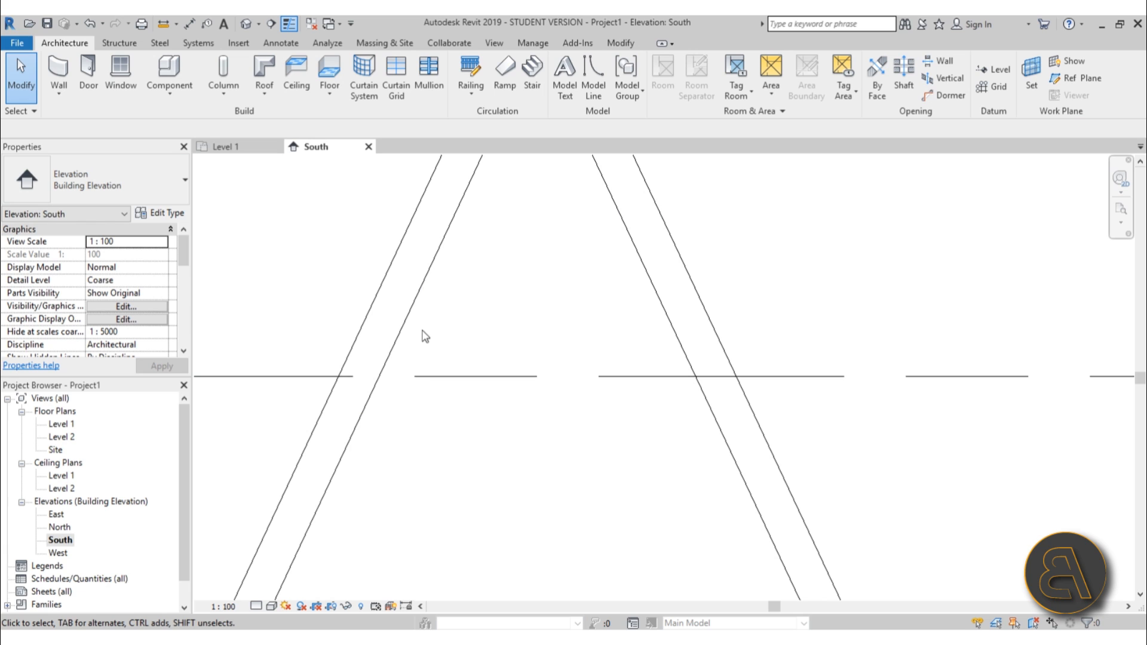
{"action": "scroll", "coordinate": [496, 376], "scroll_direction": "down", "scroll_amount": 3}
{"action": "scroll", "coordinate": [454, 415], "scroll_direction": "up", "scroll_amount": 2}
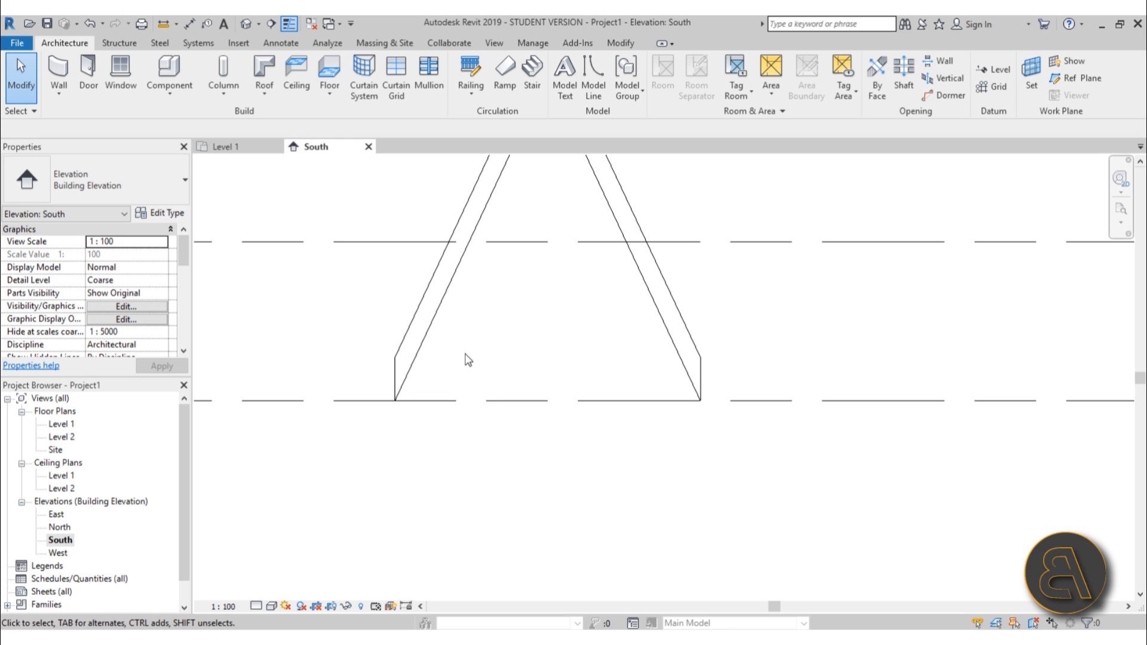
{"action": "double_click", "coordinate": [60, 425]}
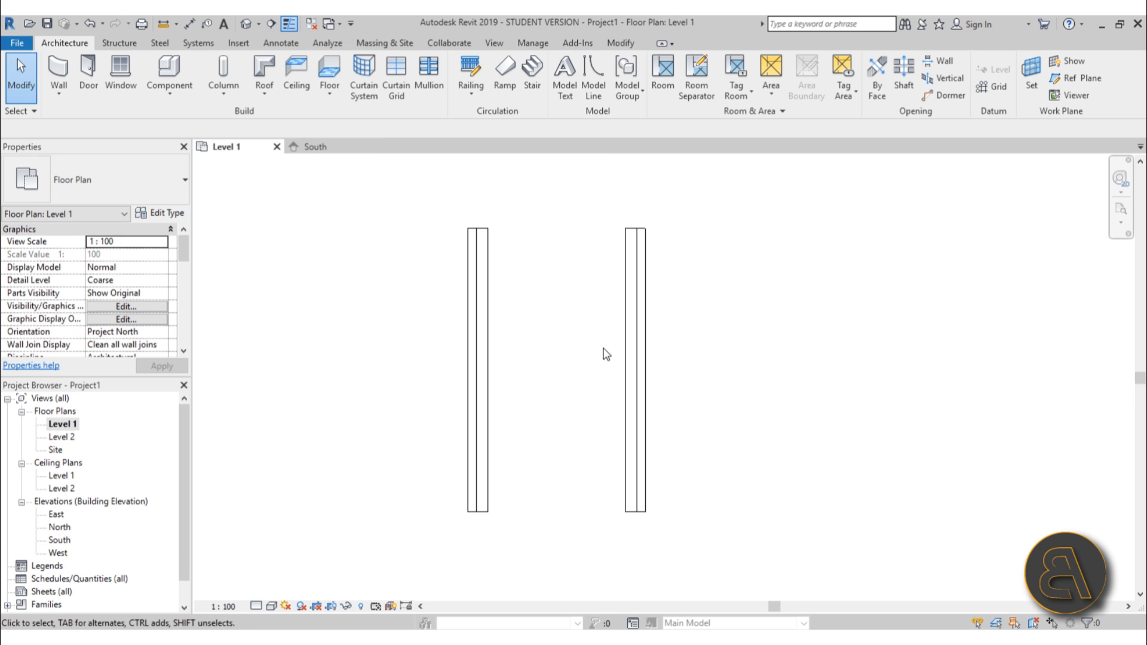
{"action": "scroll", "coordinate": [606, 354], "scroll_direction": "up", "scroll_amount": 2}
{"action": "key", "text": "w"}
{"action": "key", "text": "a"}
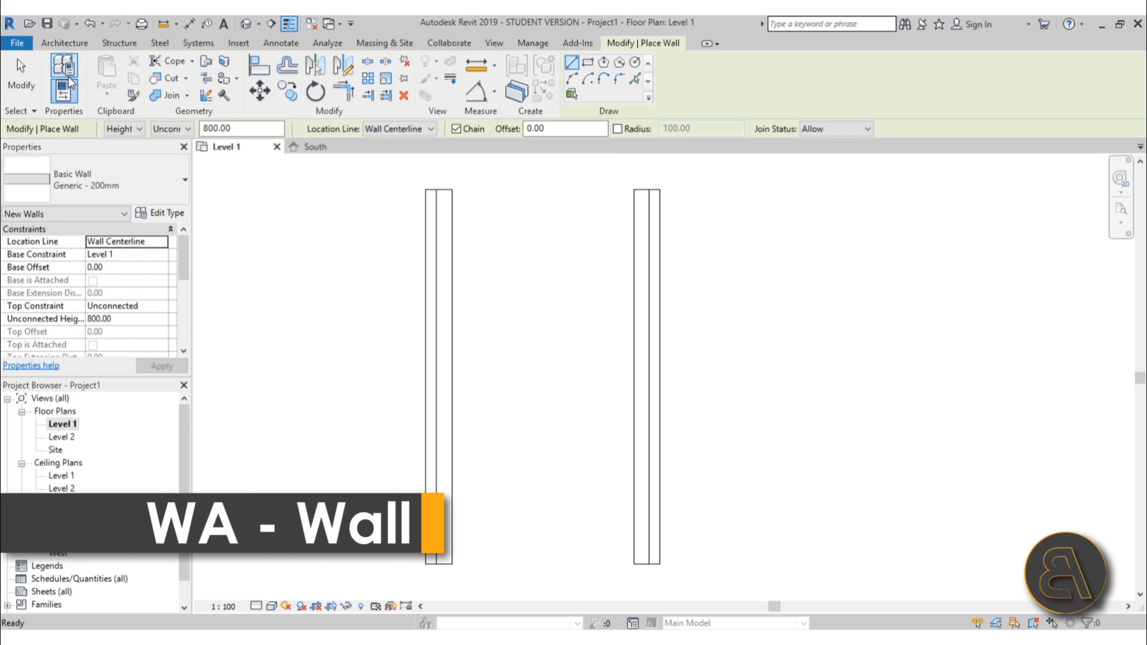
{"action": "left_click", "coordinate": [116, 196]}
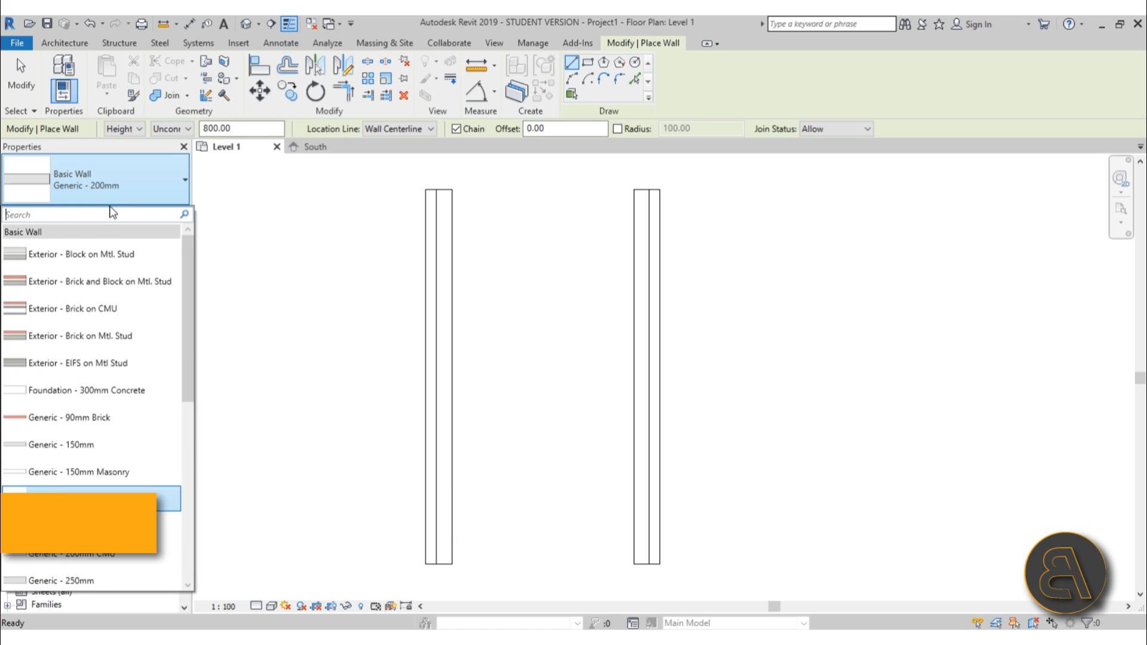
{"action": "scroll", "coordinate": [127, 429], "scroll_direction": "down", "scroll_amount": 2}
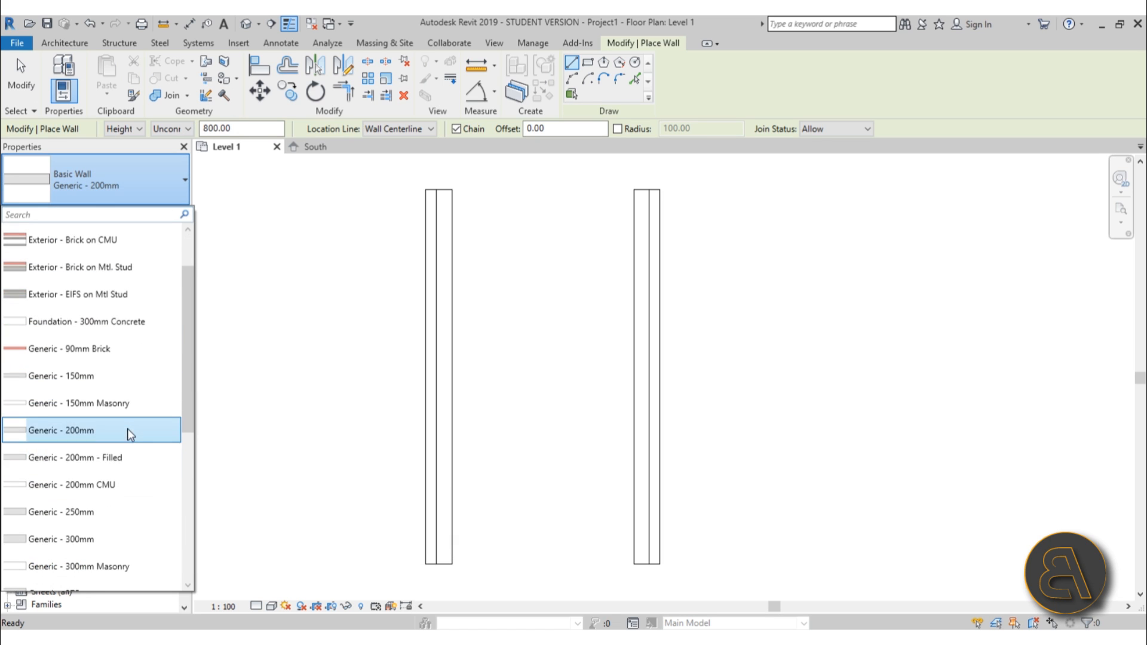
{"action": "left_click", "coordinate": [73, 540]}
{"action": "left_click", "coordinate": [426, 499]}
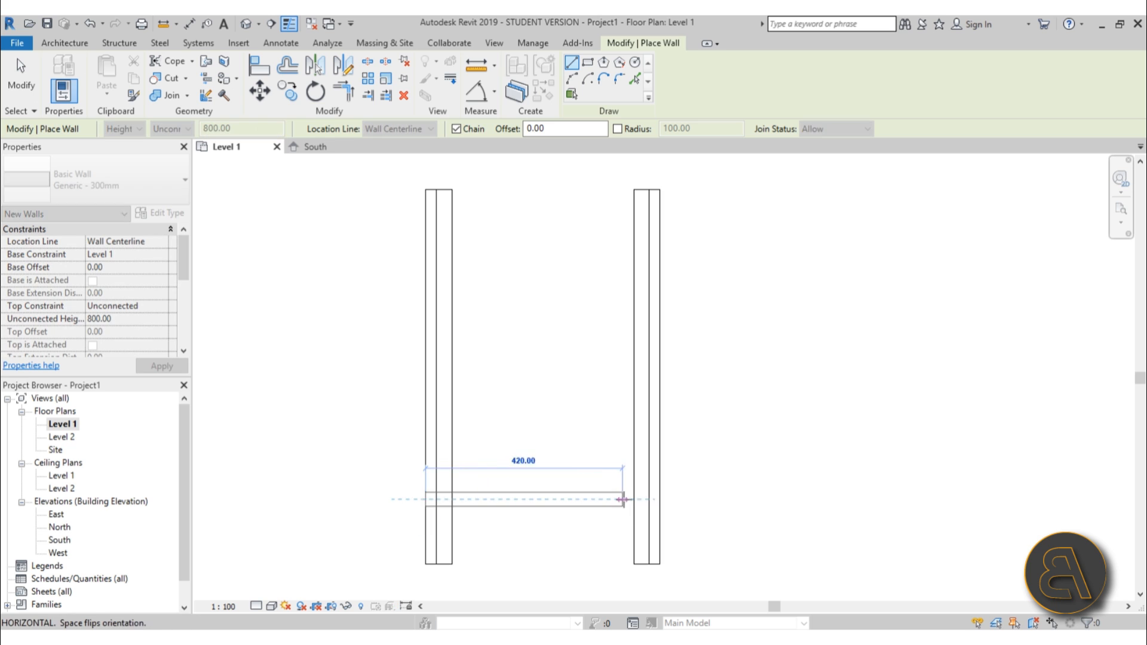
{"action": "left_click", "coordinate": [622, 500]}
{"action": "key", "text": "Escape"}
Draw a second Generic - 300mm wall across the upper end of the footprint.
{"action": "left_click", "coordinate": [426, 222]}
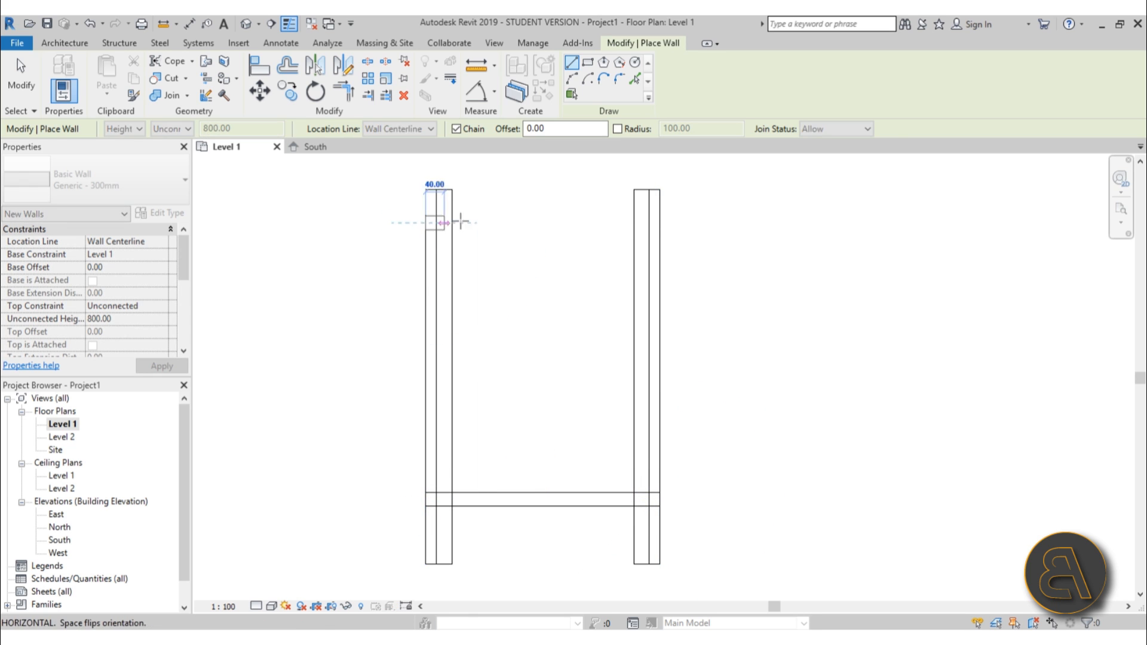
{"action": "left_click", "coordinate": [660, 222]}
{"action": "key", "text": "Escape"}
{"action": "key", "text": "Escape"}
Nudge the upper wall slightly outward toward the footprint's top end.
{"action": "left_click", "coordinate": [563, 225]}
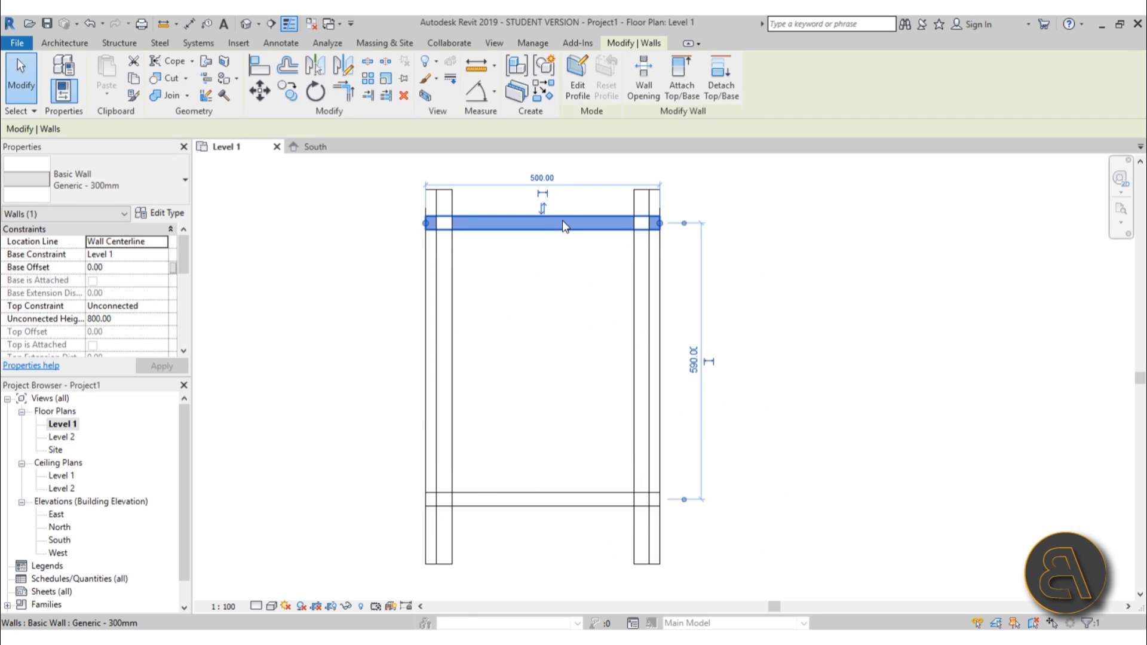
{"action": "key", "text": "Up"}
{"action": "key", "text": "Up"}
{"action": "key", "text": "Up"}
{"action": "key", "text": "Escape"}
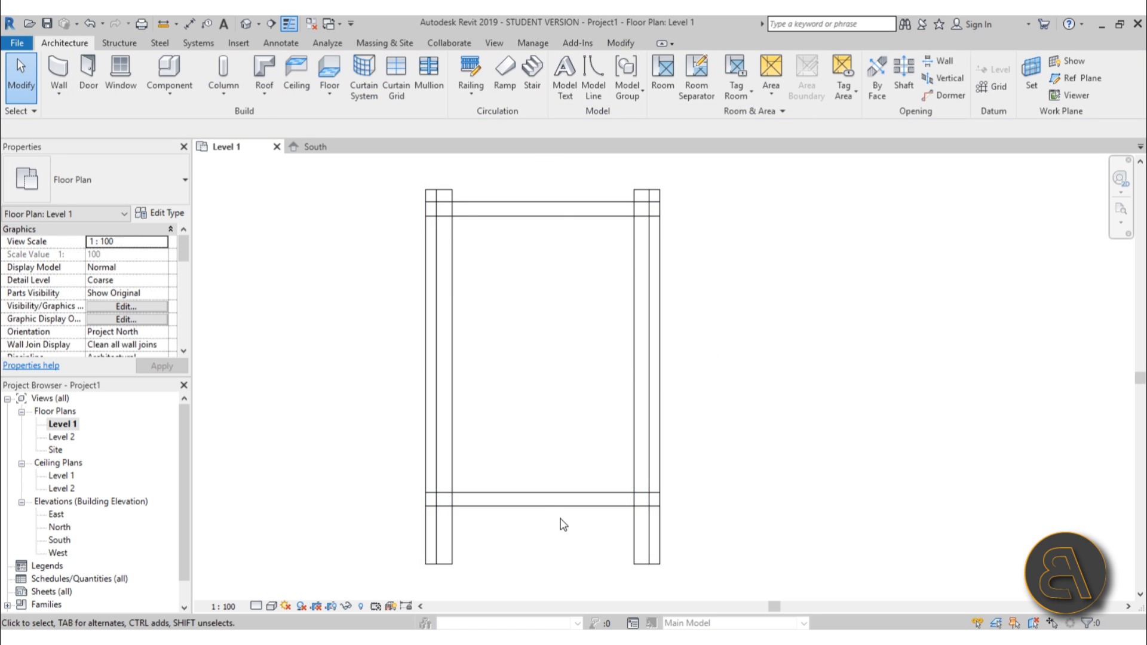
Set the lower wall's distance from the footprint's lower end to 16 cm.
{"action": "left_click", "coordinate": [526, 501]}
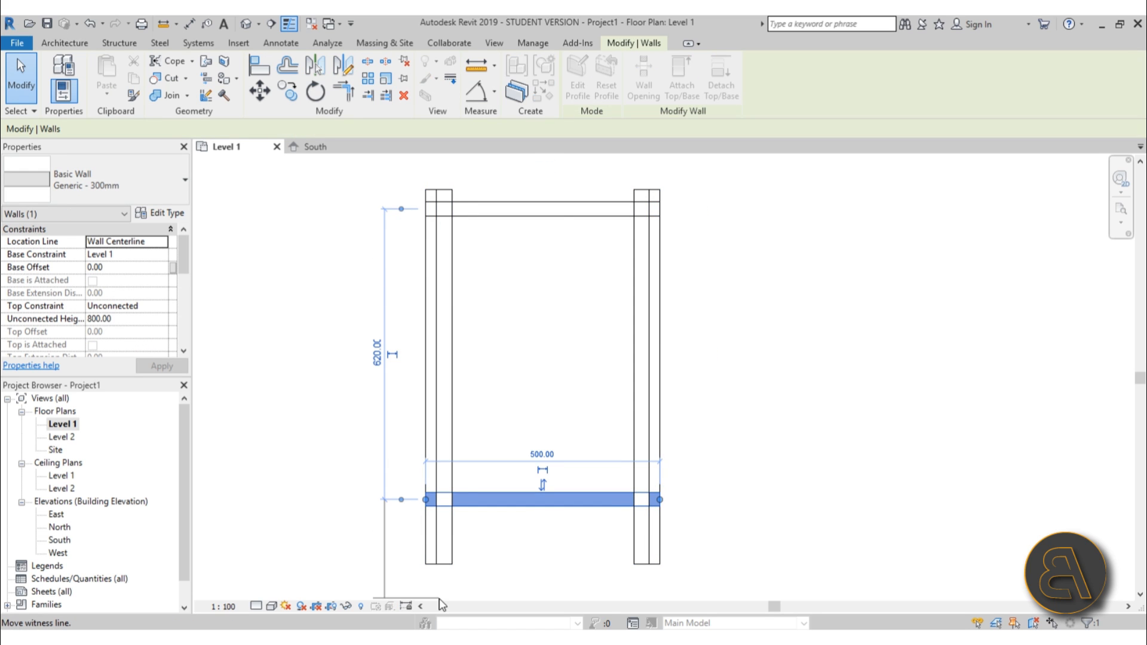
{"action": "left_click_drag", "start_coordinate": [442, 605], "coordinate": [430, 564]}
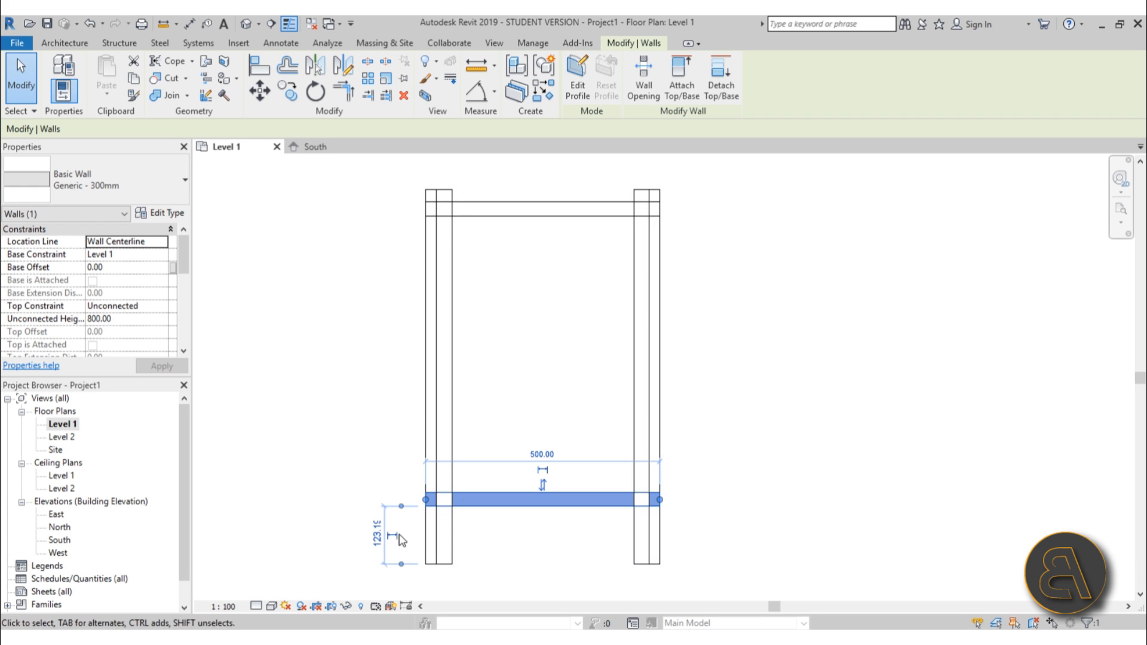
{"action": "left_click", "coordinate": [377, 531]}
{"action": "type", "text": "16"}
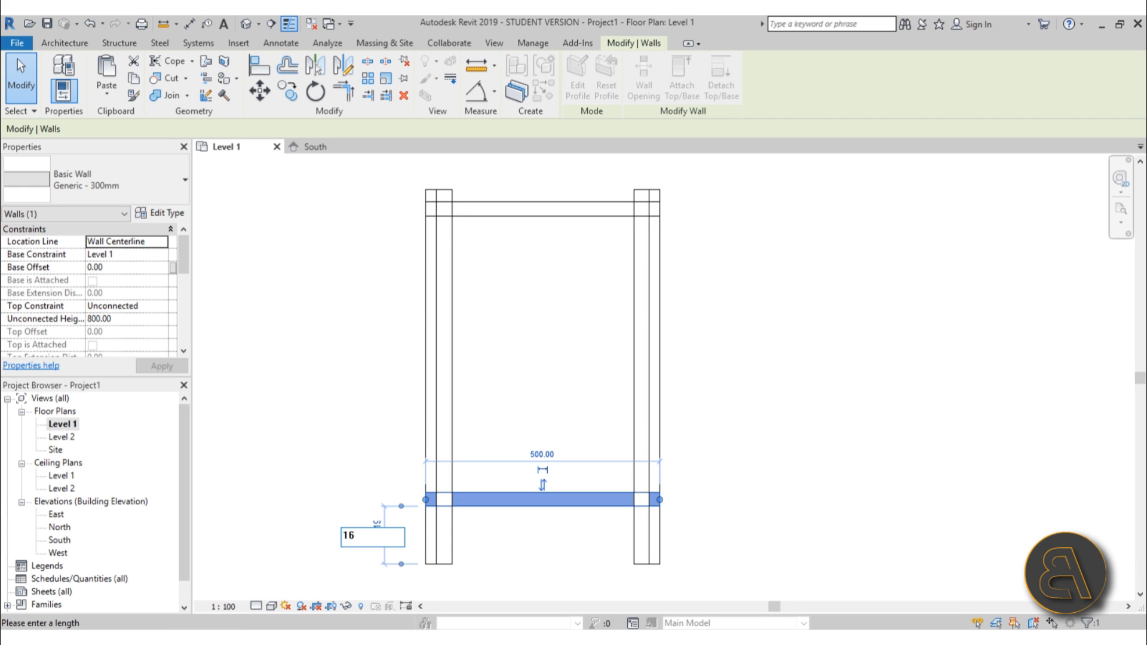
{"action": "key", "text": "Return"}
{"action": "left_click", "coordinate": [557, 543]}
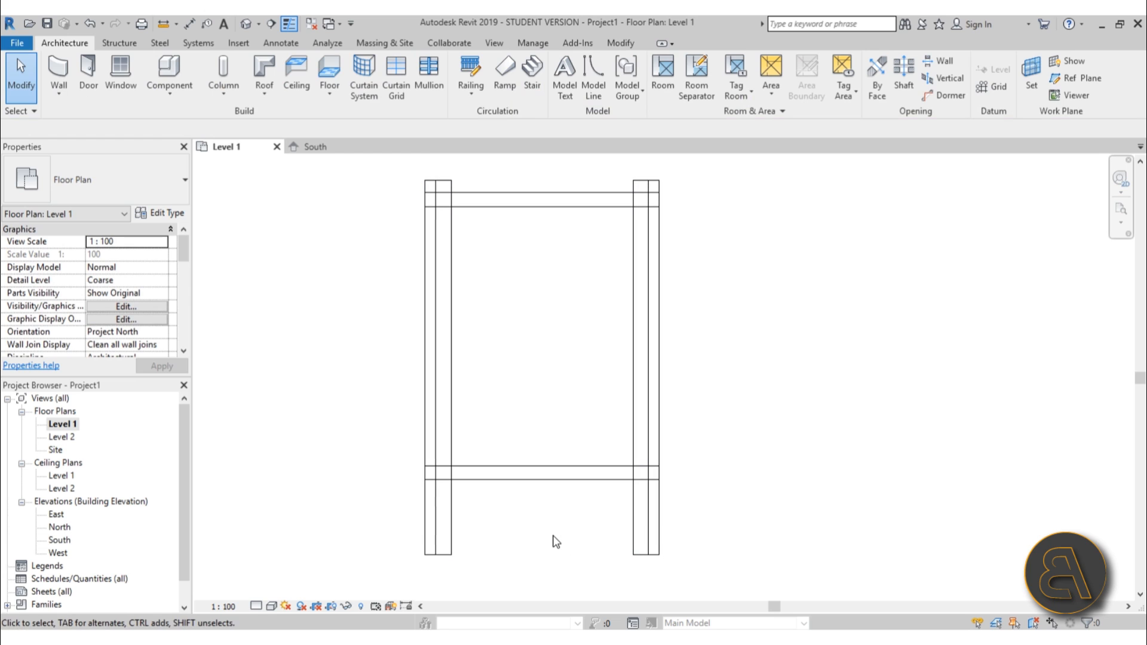
Start the Wall tool and pick the Generic - 150mm wall type.
{"action": "scroll", "coordinate": [568, 476], "scroll_direction": "up", "scroll_amount": 2}
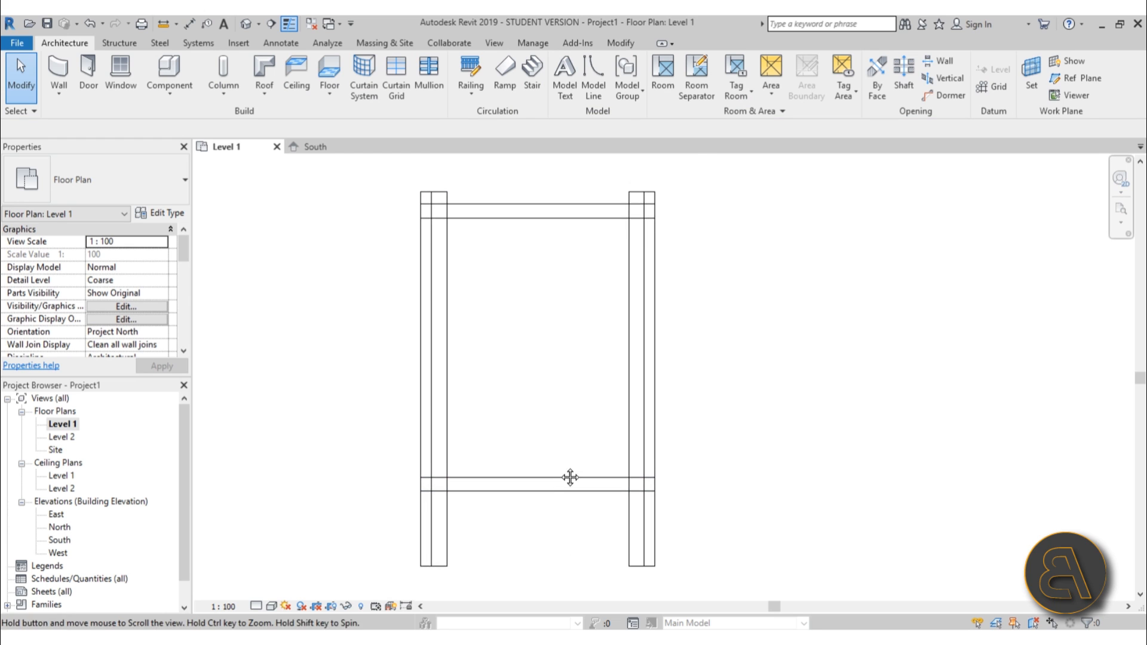
{"action": "scroll", "coordinate": [523, 307], "scroll_direction": "up", "scroll_amount": 1}
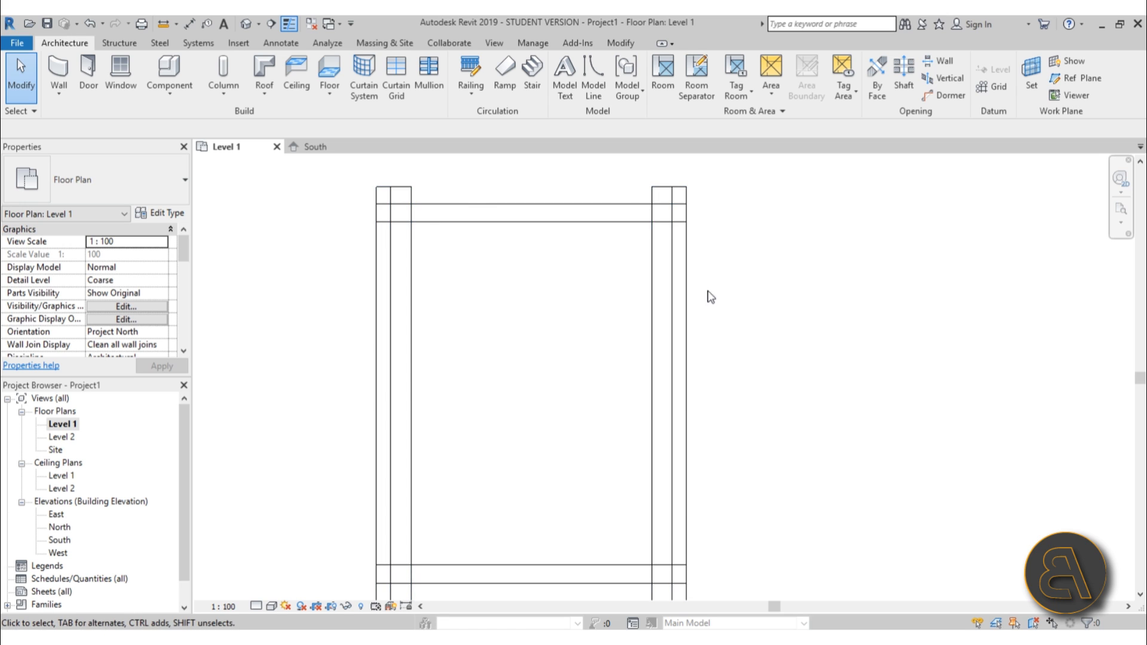
{"action": "scroll", "coordinate": [551, 335], "scroll_direction": "down", "scroll_amount": 1}
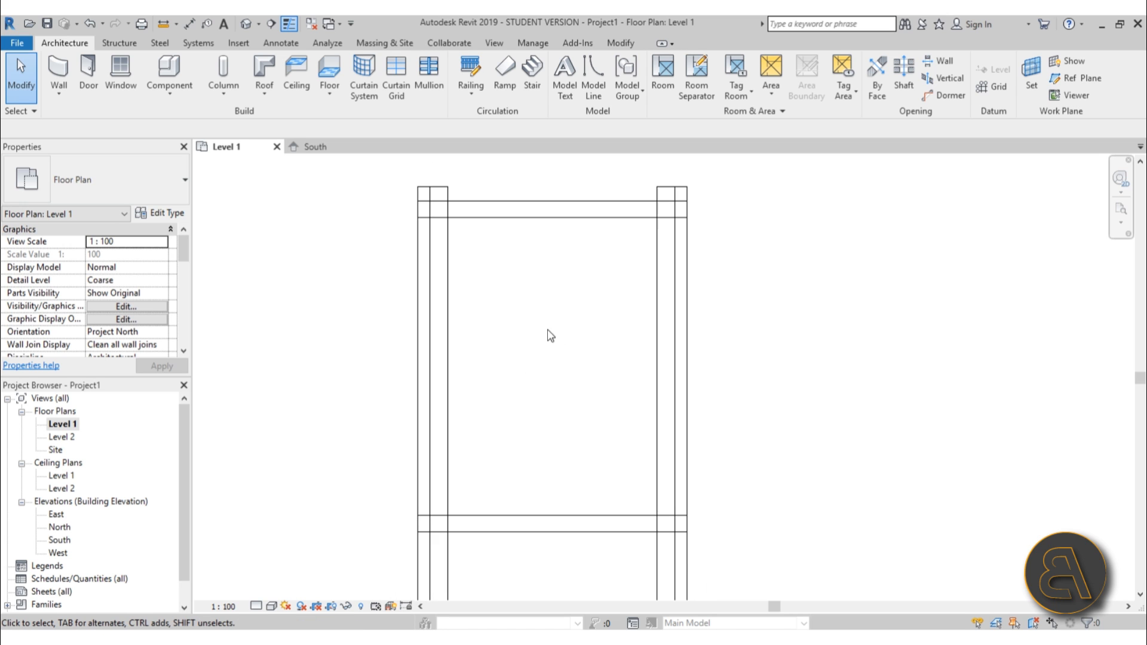
{"action": "left_click", "coordinate": [58, 70]}
{"action": "left_click", "coordinate": [104, 202]}
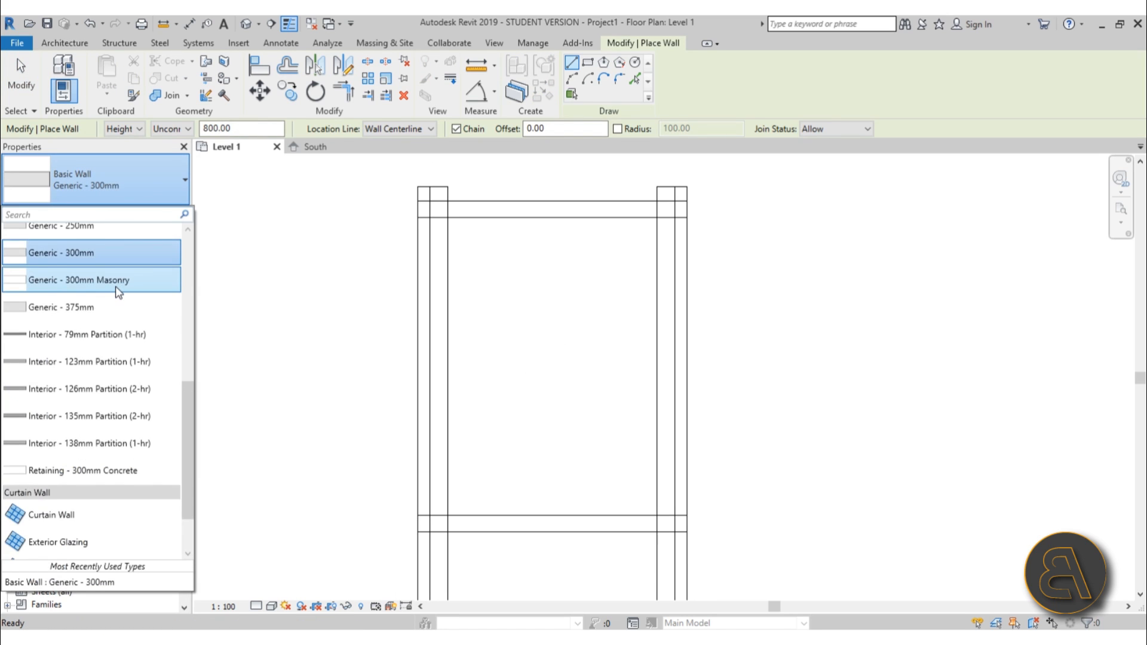
{"action": "scroll", "coordinate": [114, 292], "scroll_direction": "up", "scroll_amount": 3}
{"action": "left_click", "coordinate": [114, 317]}
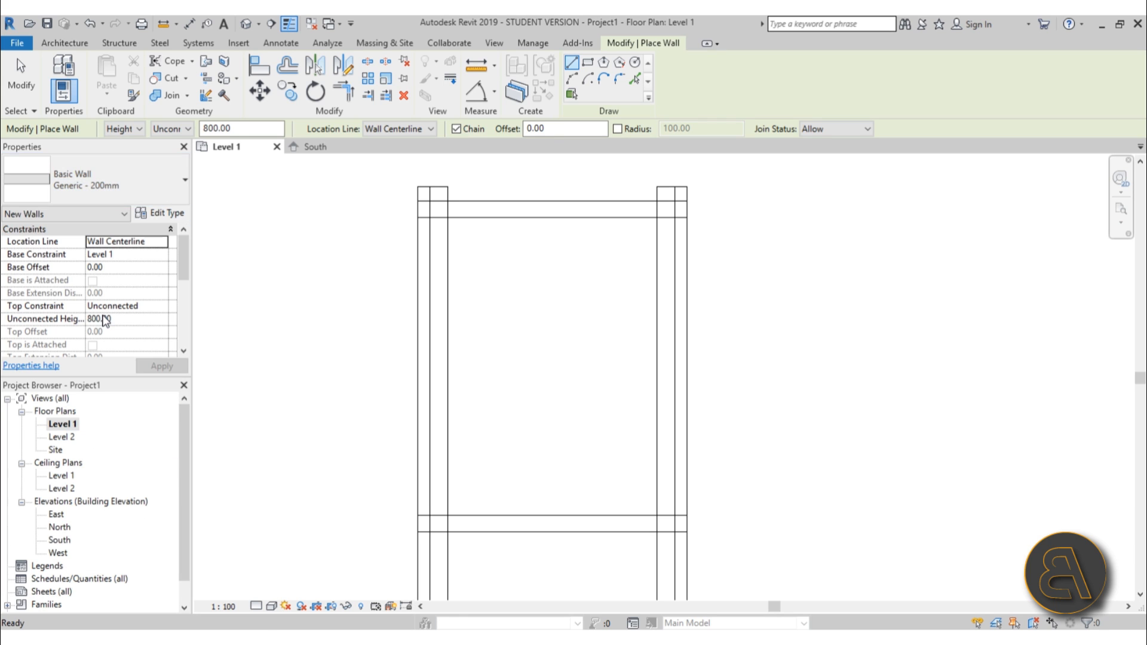
{"action": "left_click", "coordinate": [101, 183]}
{"action": "scroll", "coordinate": [98, 274], "scroll_direction": "up", "scroll_amount": 2}
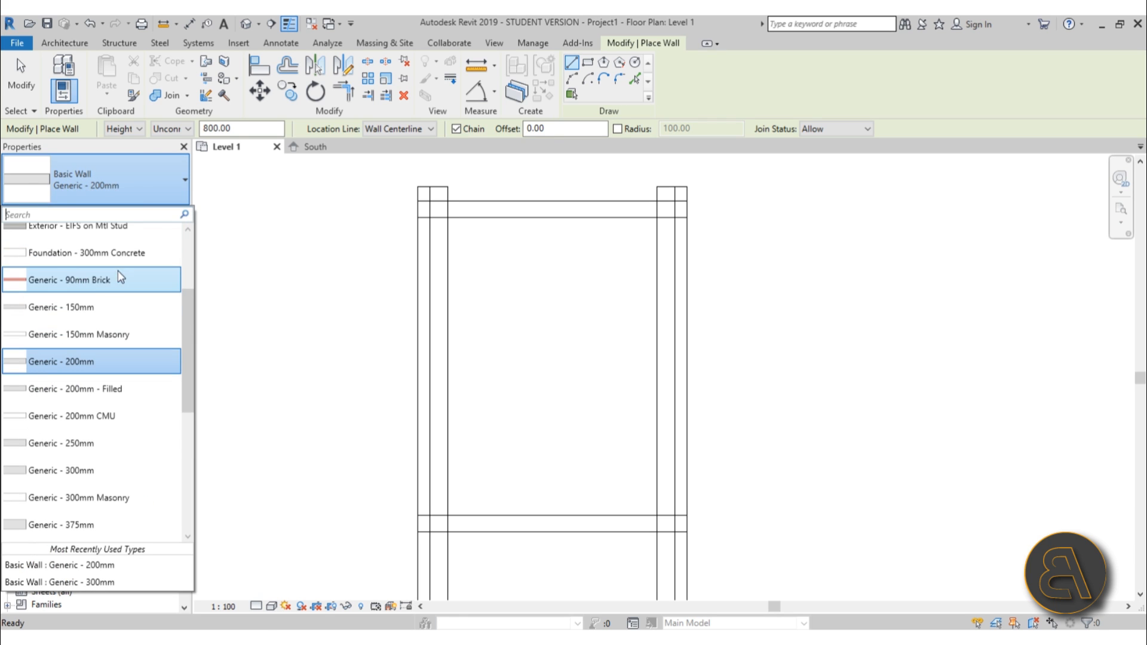
{"action": "left_click", "coordinate": [93, 306]}
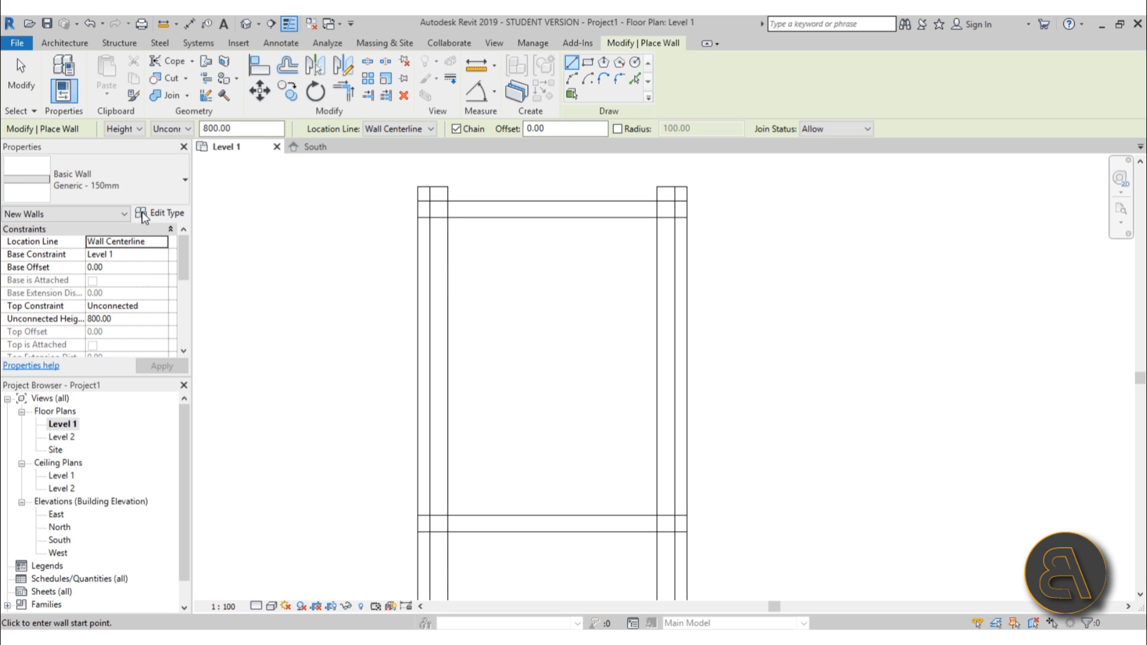
Duplicate the wall type under the name Generic - 100mm.
{"action": "left_click", "coordinate": [174, 217]}
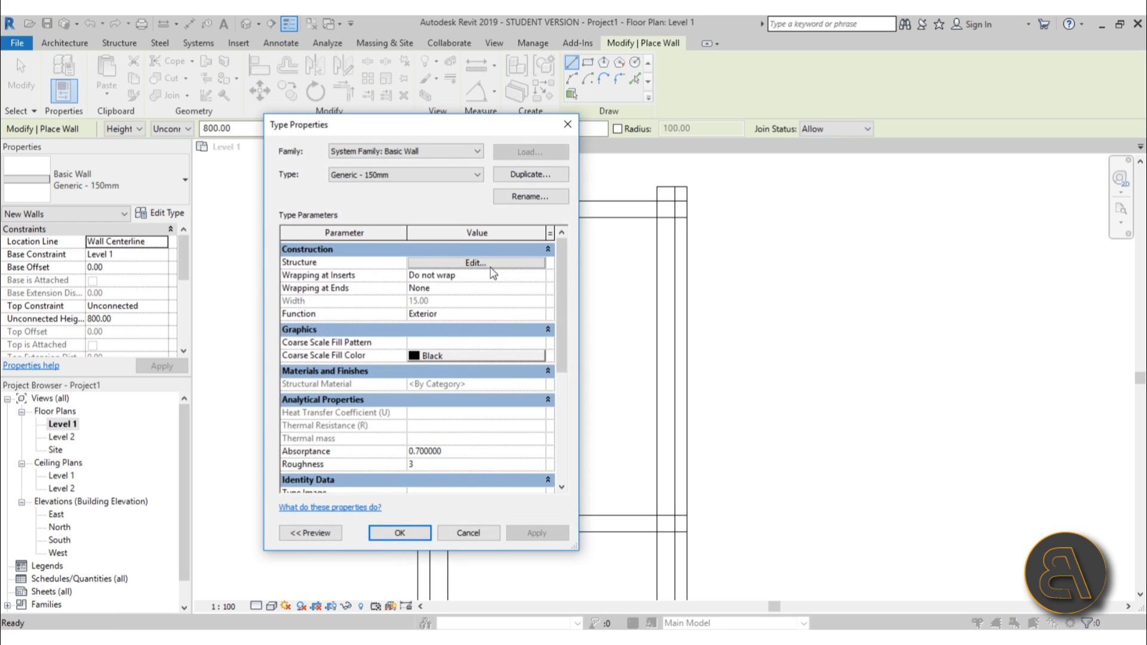
{"action": "left_click", "coordinate": [490, 266]}
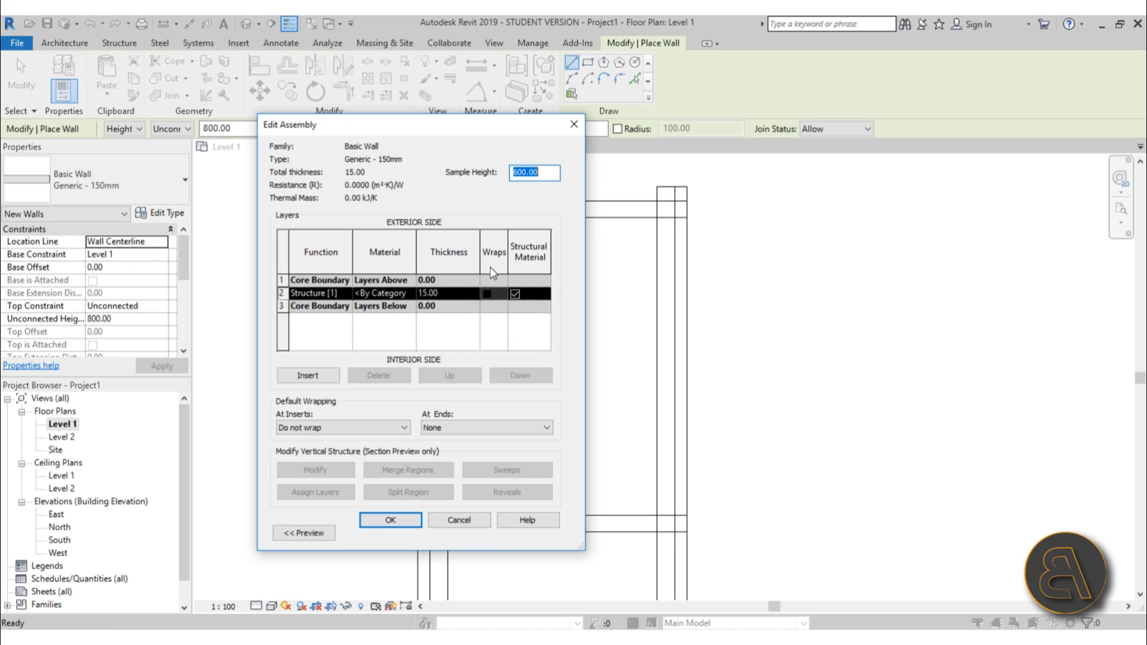
{"action": "left_click", "coordinate": [458, 526]}
{"action": "left_click", "coordinate": [530, 174]}
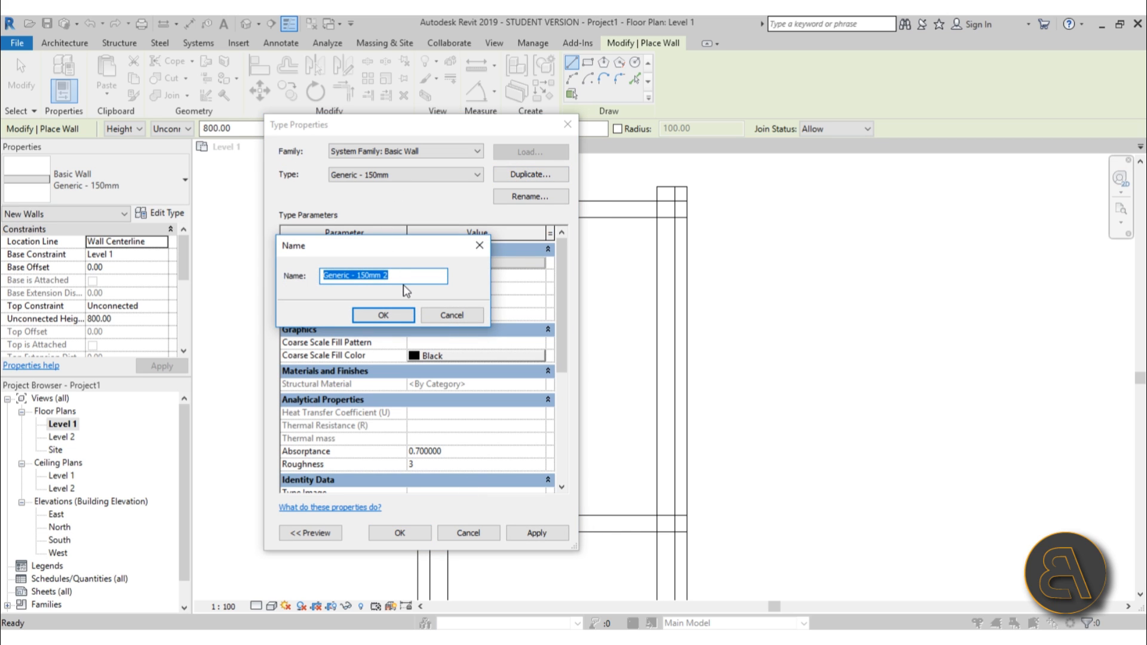
{"action": "left_click", "coordinate": [404, 275]}
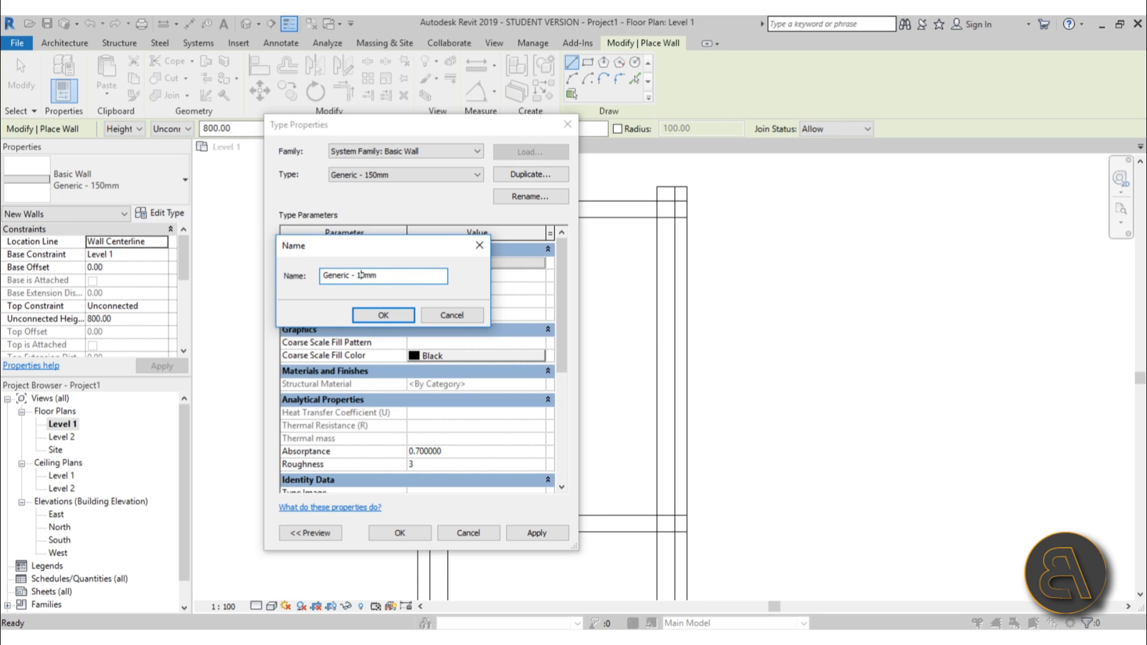
{"action": "type", "text": "0"}
{"action": "key", "text": "Return"}
Set the Generic - 100mm structure layer thickness to 10 and confirm the type.
{"action": "left_click", "coordinate": [489, 264]}
{"action": "left_click", "coordinate": [467, 294]}
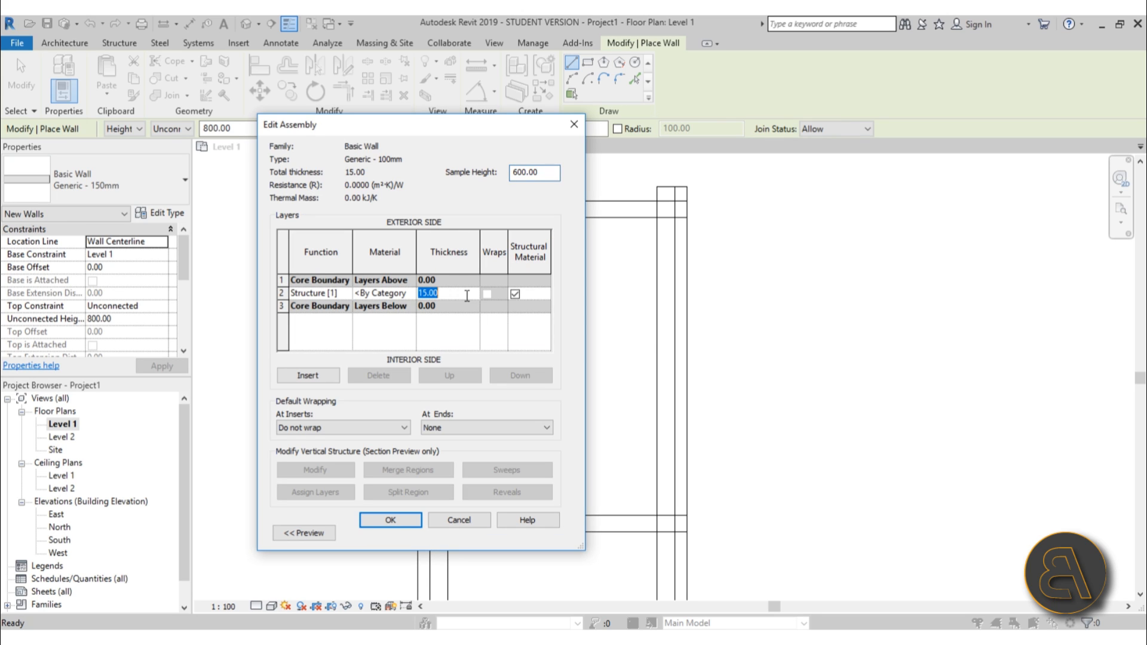
{"action": "type", "text": "10"}
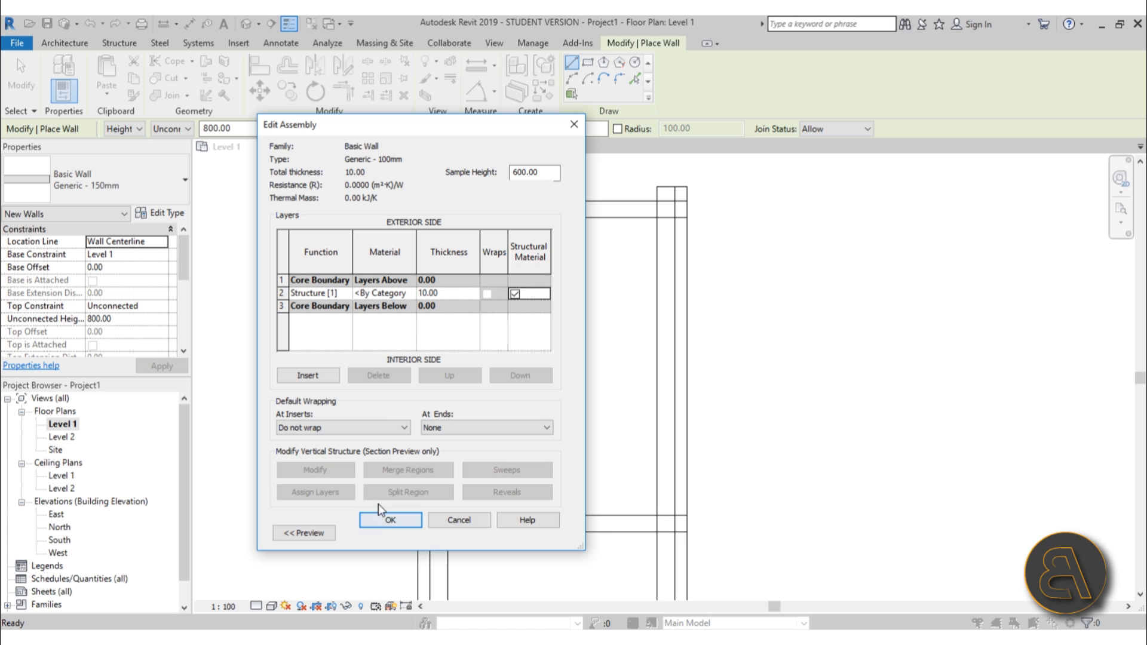
{"action": "left_click", "coordinate": [390, 520]}
{"action": "left_click", "coordinate": [402, 606]}
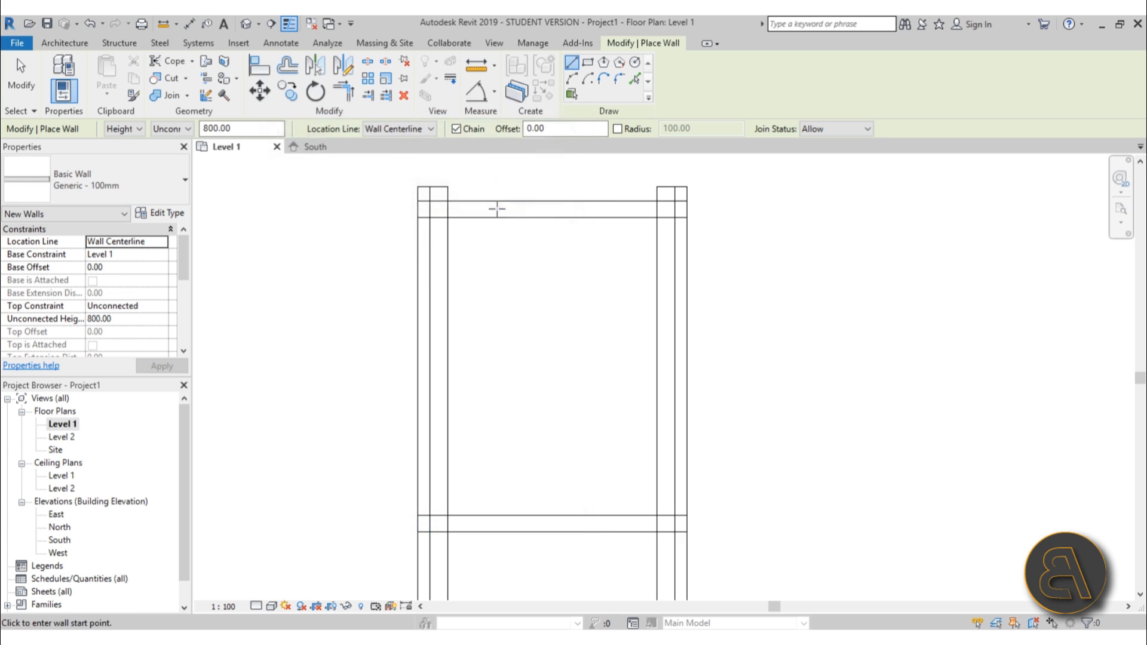
Draw a Generic - 100mm wall across the footprint about 180 cm below the upper wall.
{"action": "left_click", "coordinate": [417, 307]}
{"action": "left_click", "coordinate": [687, 307]}
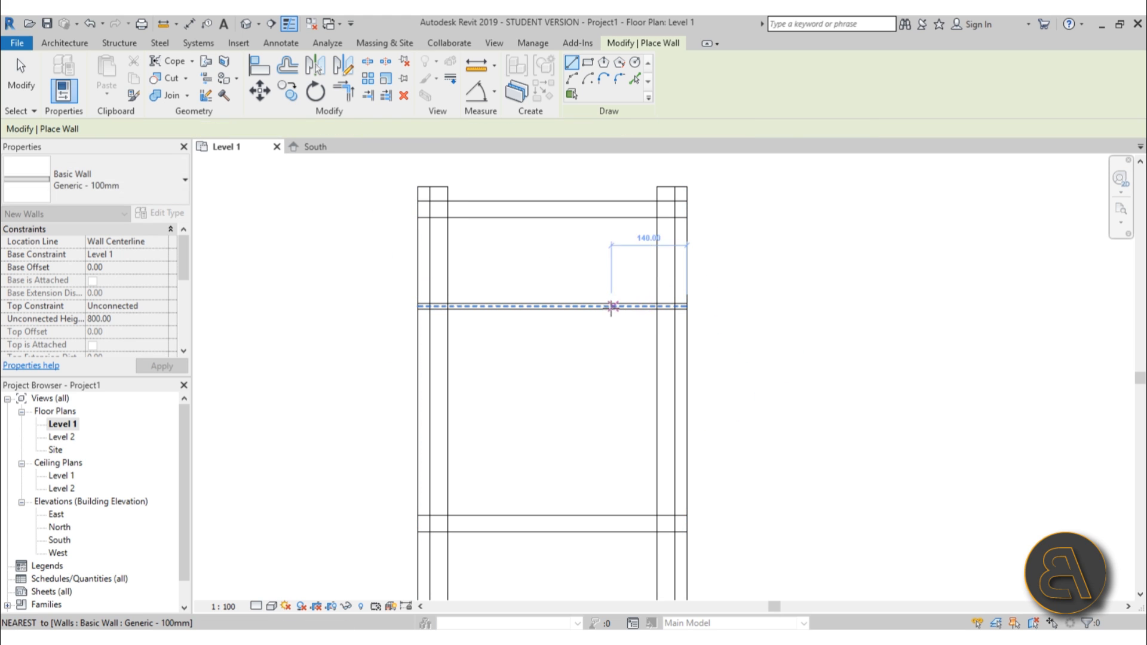
{"action": "key", "text": "Escape"}
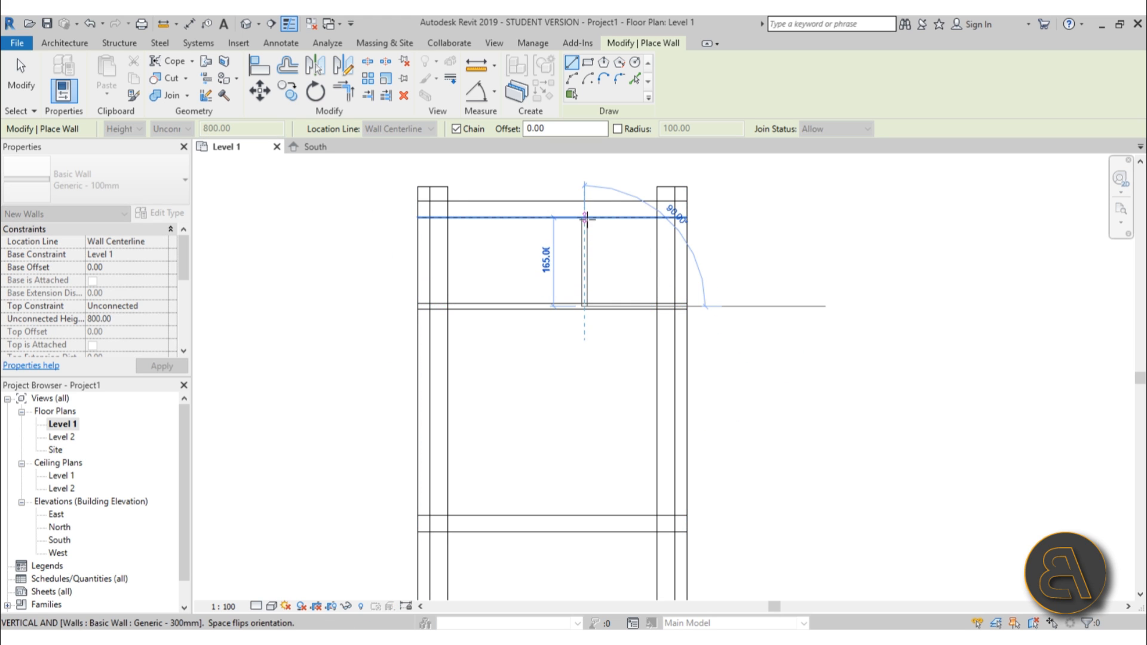
Draw two short partition walls between the upper wall and the new cross wall.
{"action": "left_click", "coordinate": [585, 218]}
{"action": "key", "text": "Escape"}
{"action": "left_click", "coordinate": [505, 218]}
{"action": "left_click", "coordinate": [505, 306]}
{"action": "key", "text": "Escape"}
{"action": "key", "text": "Escape"}
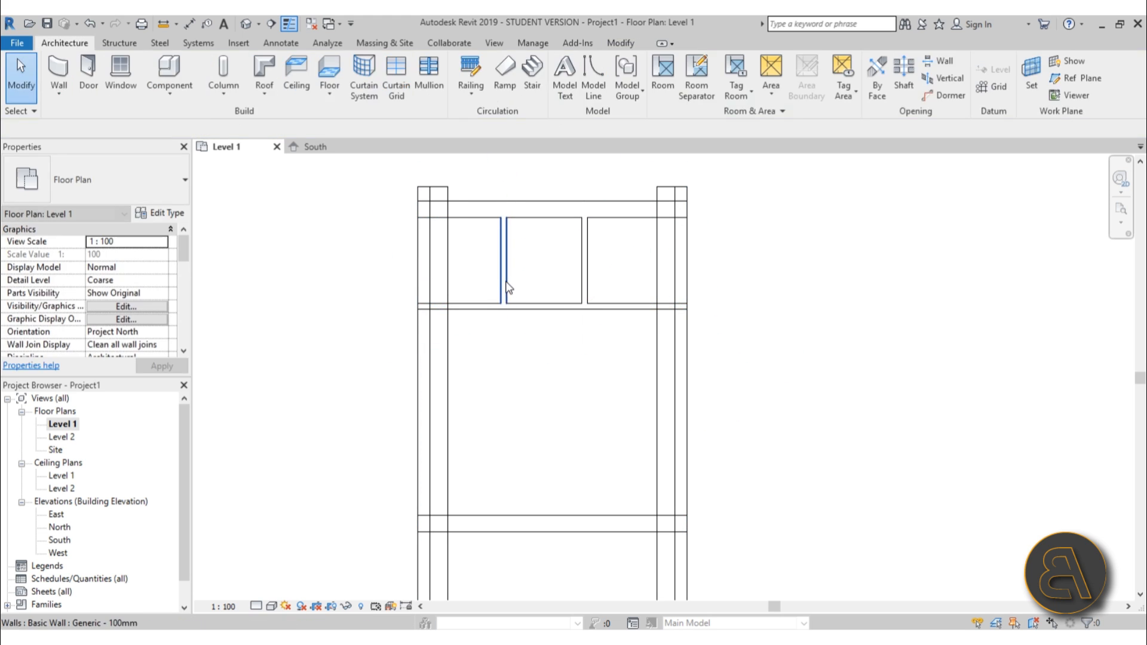
Move the left partition wall toward the right one to form a narrow room.
{"action": "left_click_drag", "start_coordinate": [507, 287], "coordinate": [540, 257]}
{"action": "key", "text": "Escape"}
{"action": "left_click", "coordinate": [582, 288]}
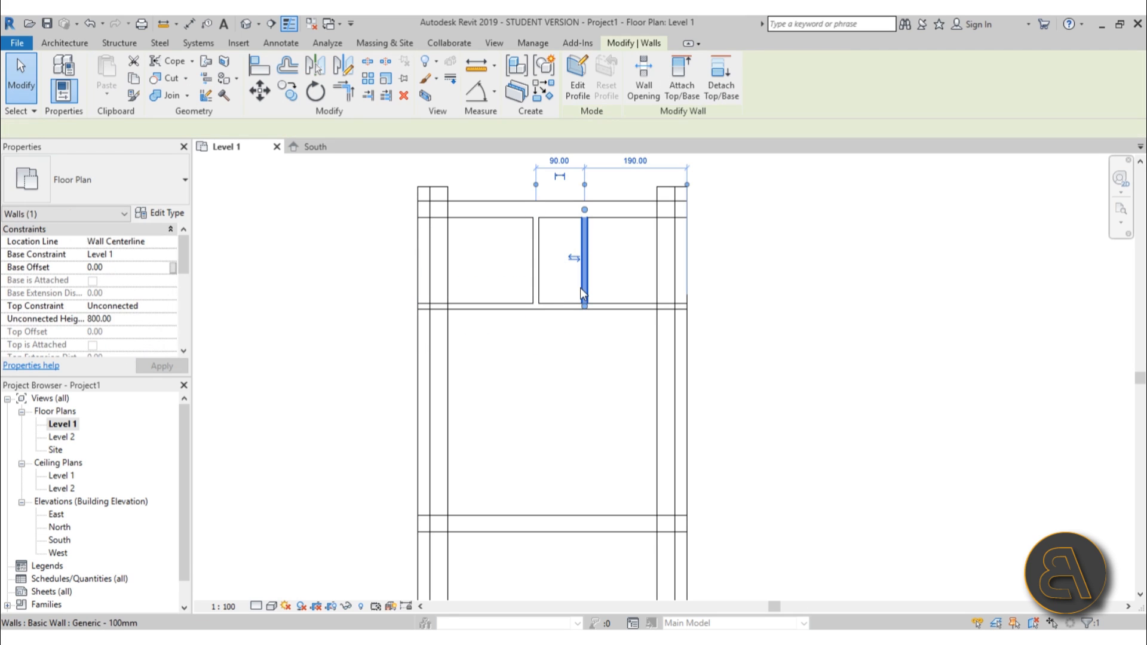
{"action": "key", "text": "Escape"}
Split the cross wall between the two partitions.
{"action": "key", "text": "s"}
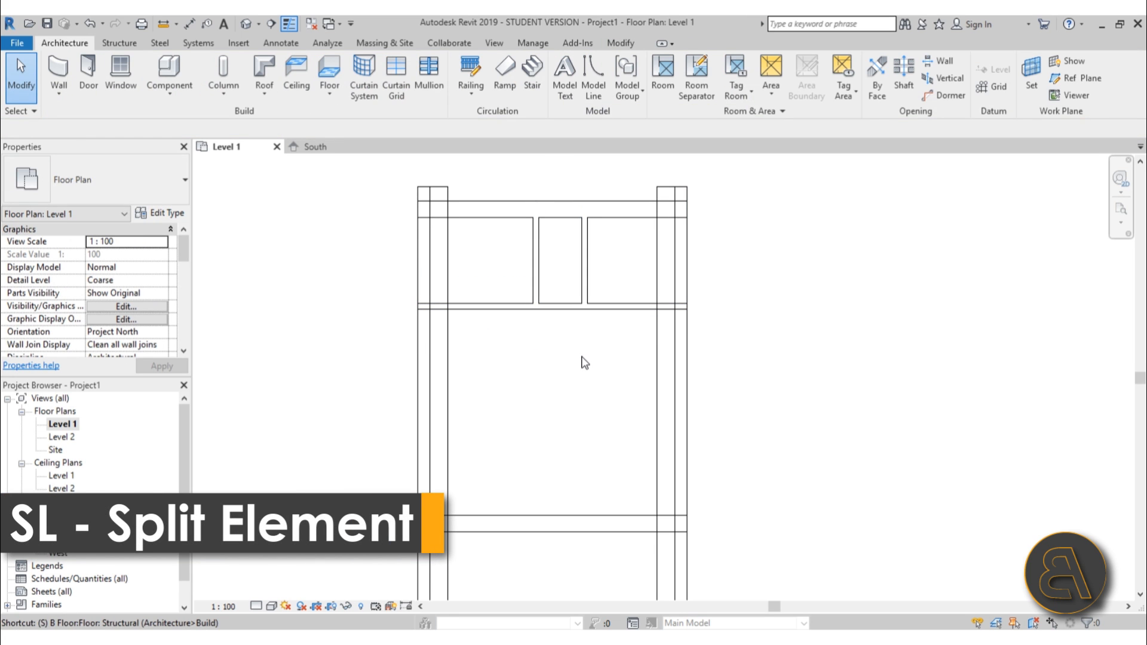
{"action": "key", "text": "l"}
{"action": "left_click", "coordinate": [563, 307]}
{"action": "key", "text": "Escape"}
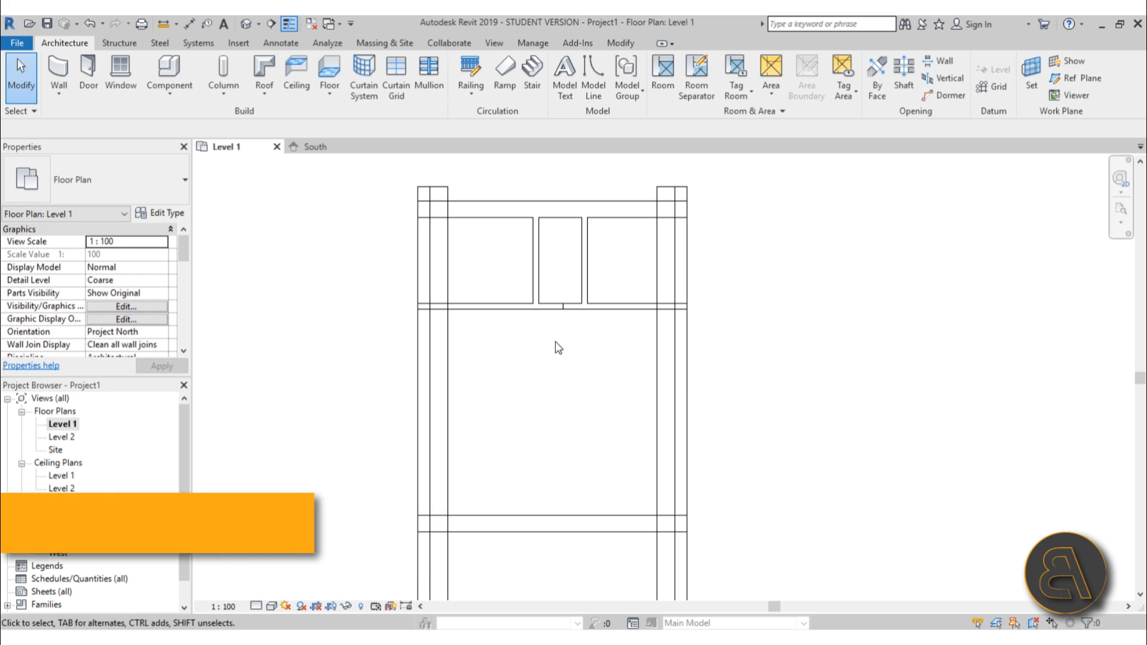
Trim the cross wall segments to both partition walls, opening the gap between the partitions.
{"action": "scroll", "coordinate": [574, 279], "scroll_direction": "up", "scroll_amount": 2}
{"action": "key", "text": "r"}
{"action": "left_click", "coordinate": [589, 277]}
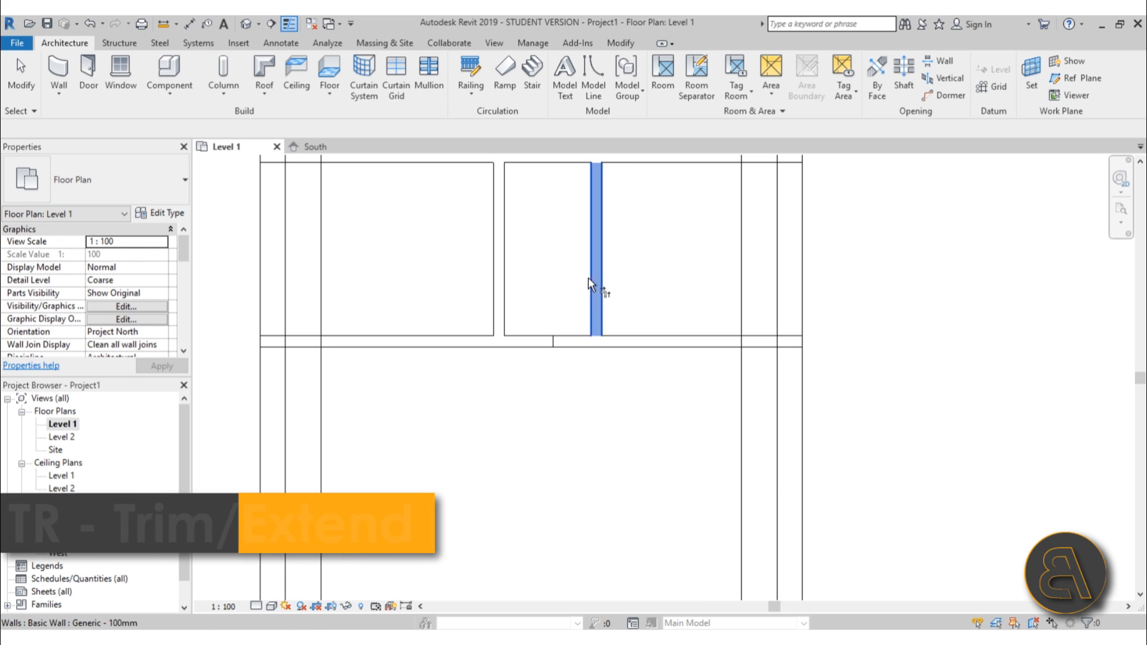
{"action": "left_click", "coordinate": [669, 343]}
{"action": "left_click", "coordinate": [500, 323]}
{"action": "left_click", "coordinate": [475, 343]}
{"action": "key", "text": "Escape"}
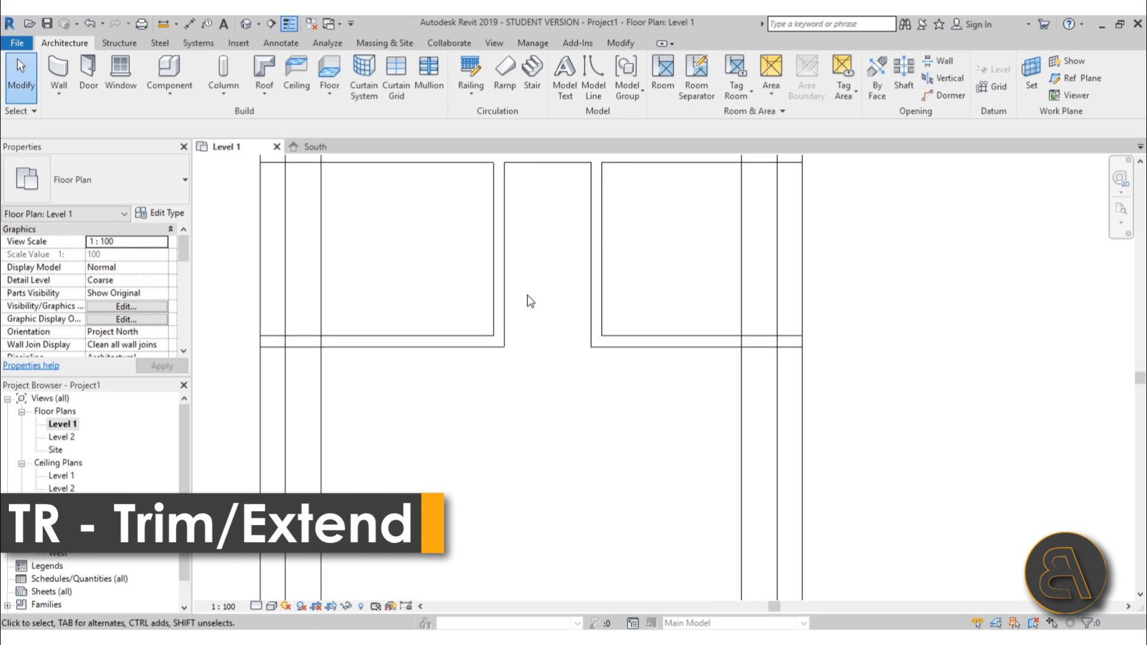
Place M_Single-Flush 0762 x 2032mm doors in both partition walls near the upper wall.
{"action": "scroll", "coordinate": [527, 297], "scroll_direction": "down", "scroll_amount": 2}
{"action": "left_click", "coordinate": [509, 281]}
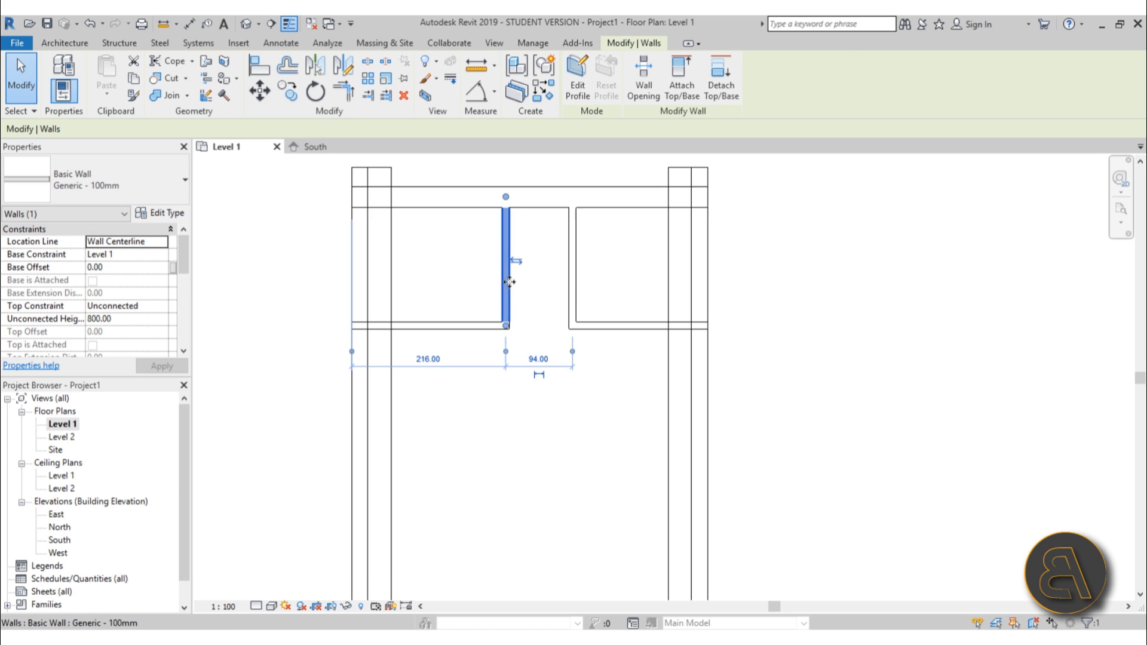
{"action": "left_click", "coordinate": [512, 289]}
{"action": "middle_click_drag", "start_coordinate": [512, 289], "coordinate": [481, 311]}
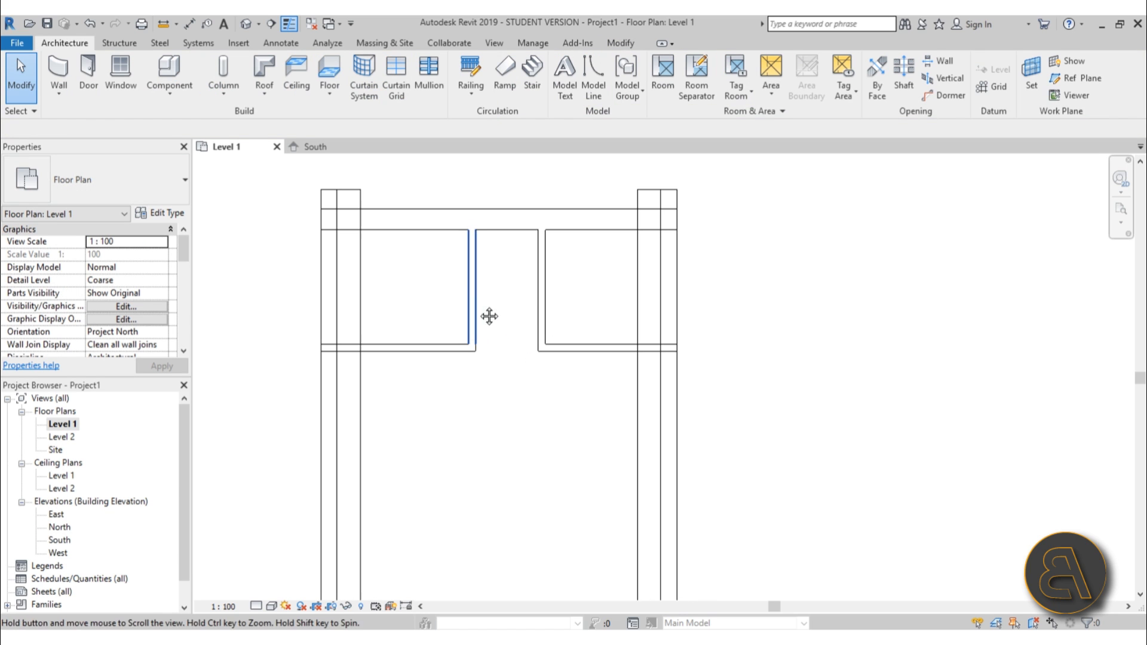
{"action": "left_click", "coordinate": [98, 74]}
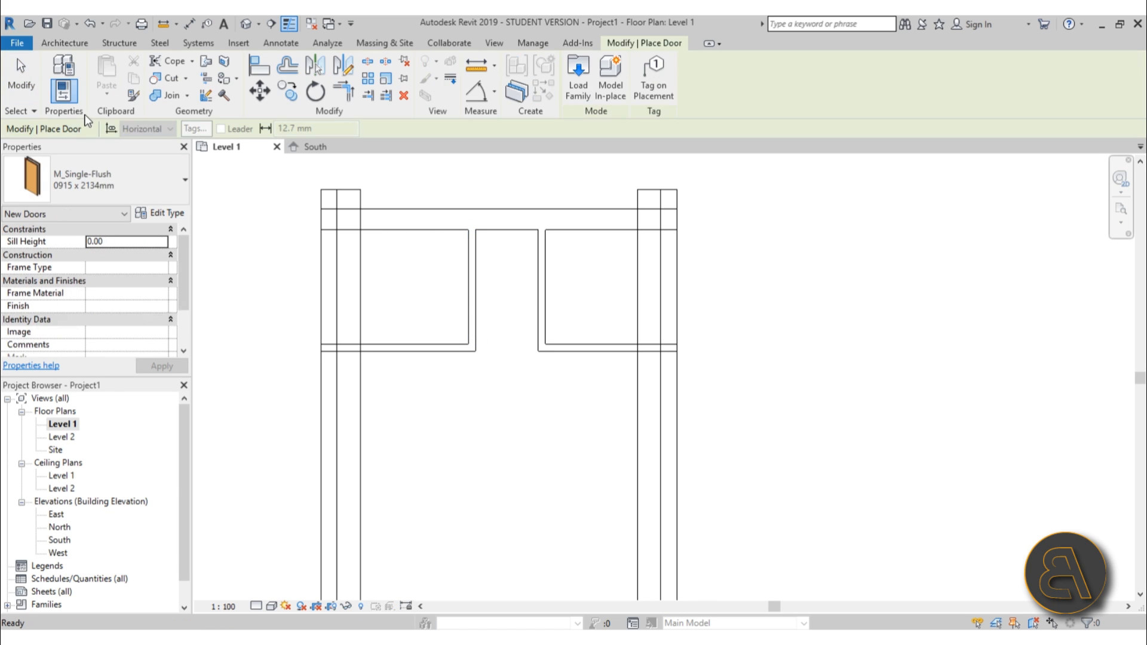
{"action": "left_click", "coordinate": [97, 172]}
{"action": "left_click", "coordinate": [66, 258]}
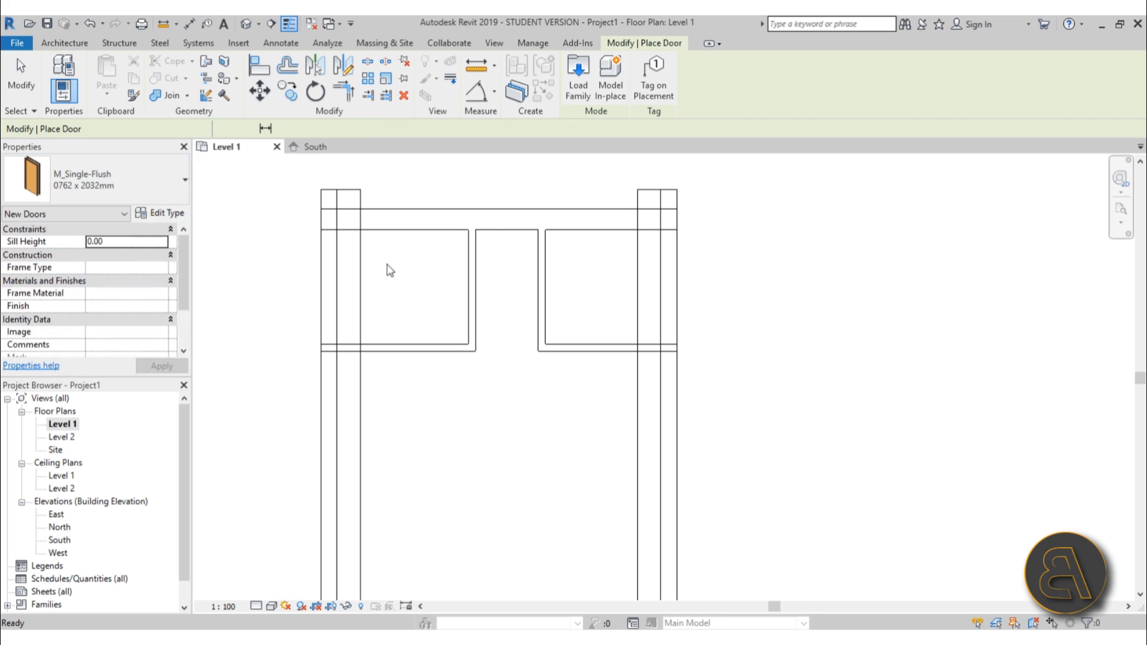
{"action": "left_click", "coordinate": [473, 260]}
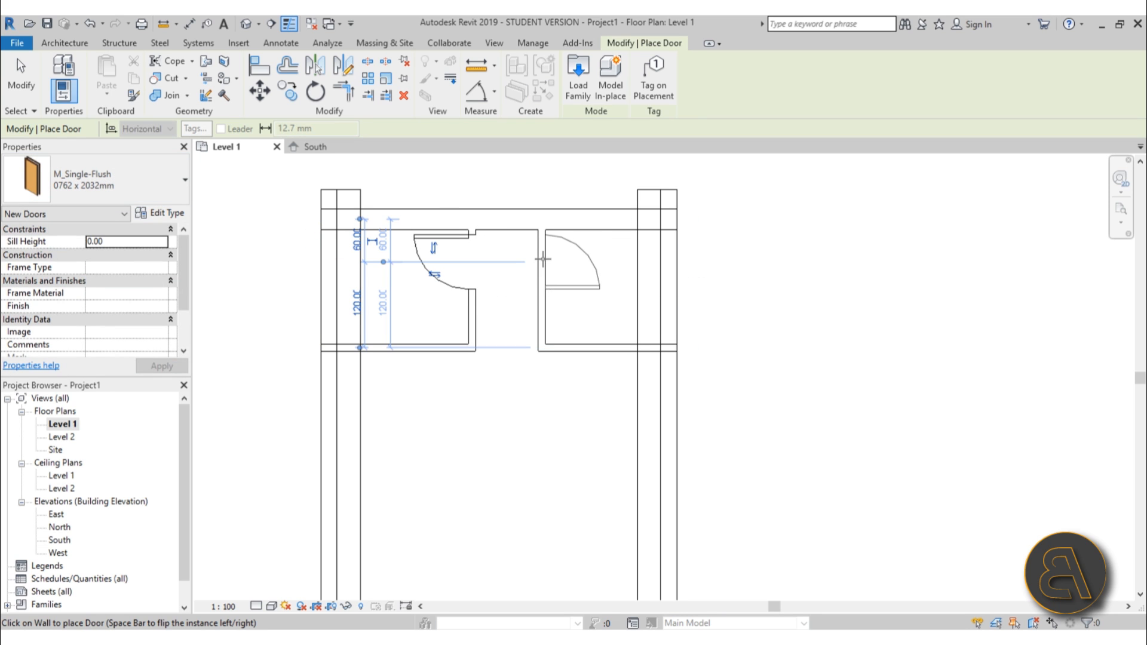
{"action": "left_click", "coordinate": [542, 258]}
{"action": "key", "text": "Escape"}
{"action": "key", "text": "Escape"}
Examine the cross wall segments and the front part of the floor plan.
{"action": "left_click_drag", "start_coordinate": [586, 388], "coordinate": [461, 366]}
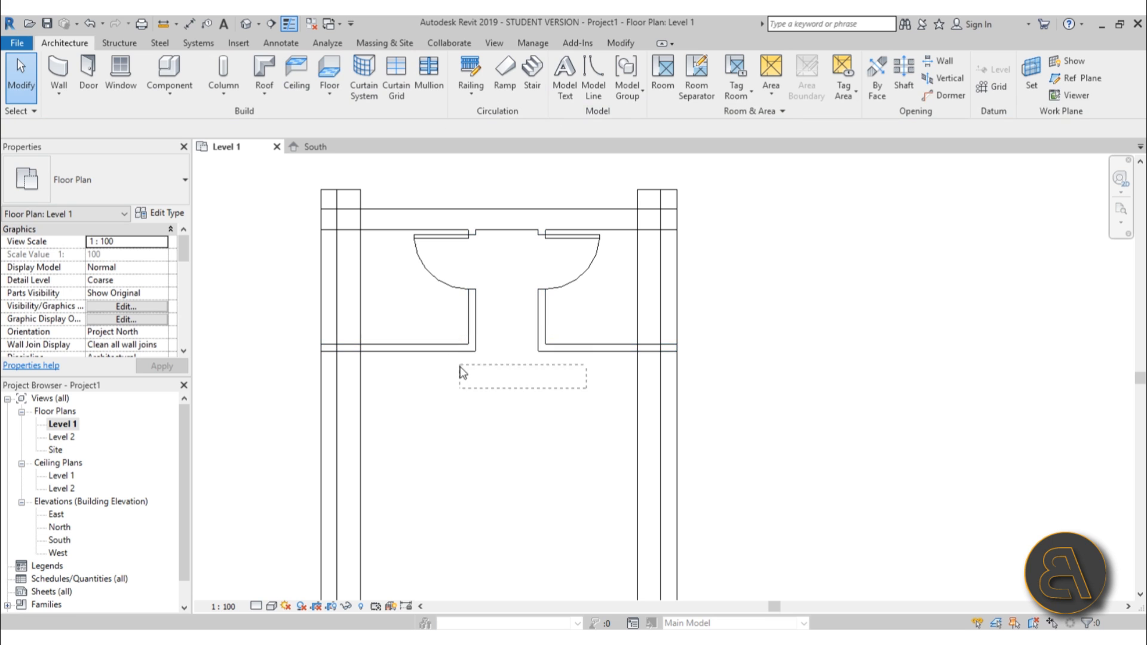
{"action": "left_click", "coordinate": [580, 350]}
{"action": "left_click", "coordinate": [426, 349], "text": "ctrl"}
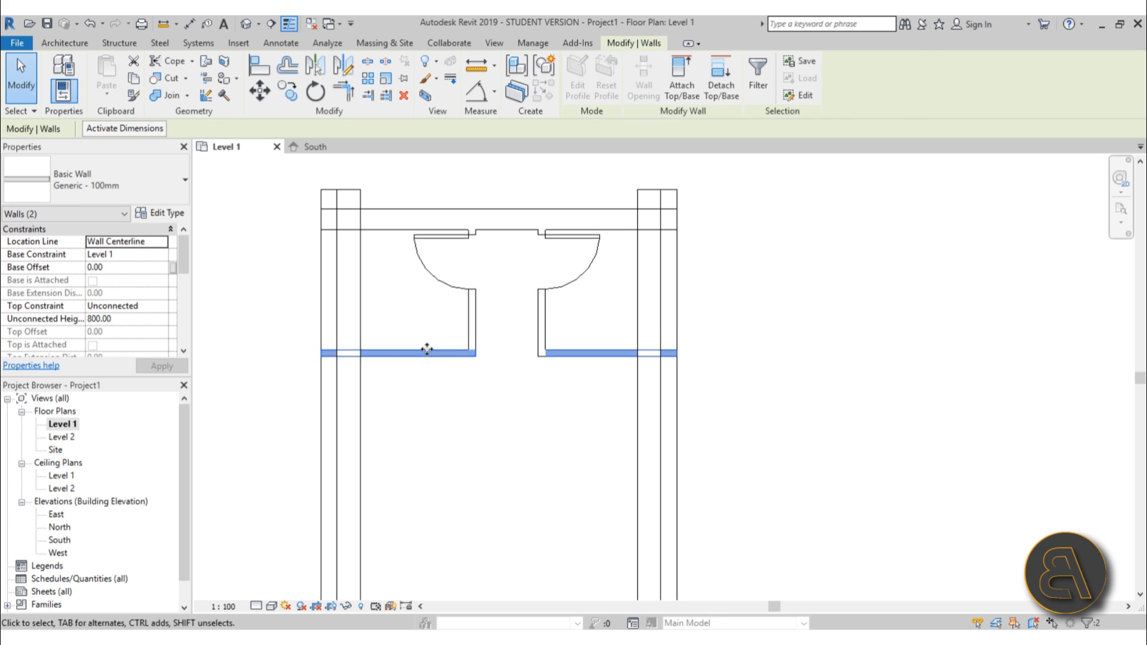
{"action": "key", "text": "Escape"}
{"action": "scroll", "coordinate": [447, 362], "scroll_direction": "down", "scroll_amount": 5}
{"action": "middle_click_drag", "start_coordinate": [534, 375], "coordinate": [540, 313]}
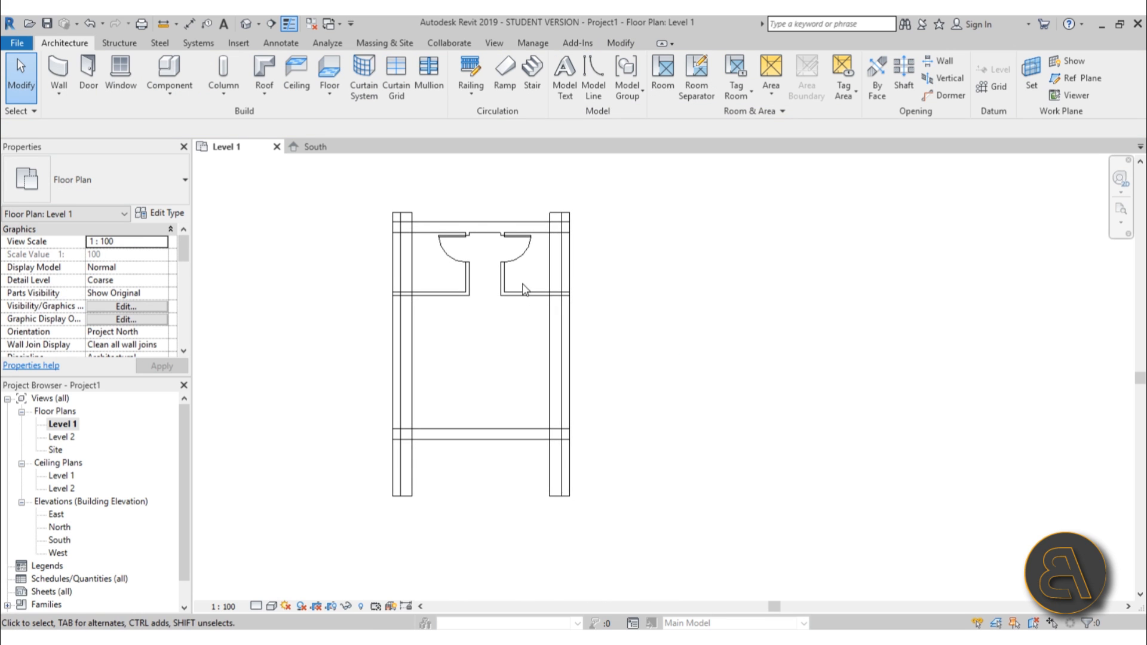
{"action": "scroll", "coordinate": [519, 282], "scroll_direction": "up", "scroll_amount": 1}
{"action": "scroll", "coordinate": [474, 386], "scroll_direction": "up", "scroll_amount": 2}
{"action": "scroll", "coordinate": [476, 391], "scroll_direction": "up", "scroll_amount": 1}
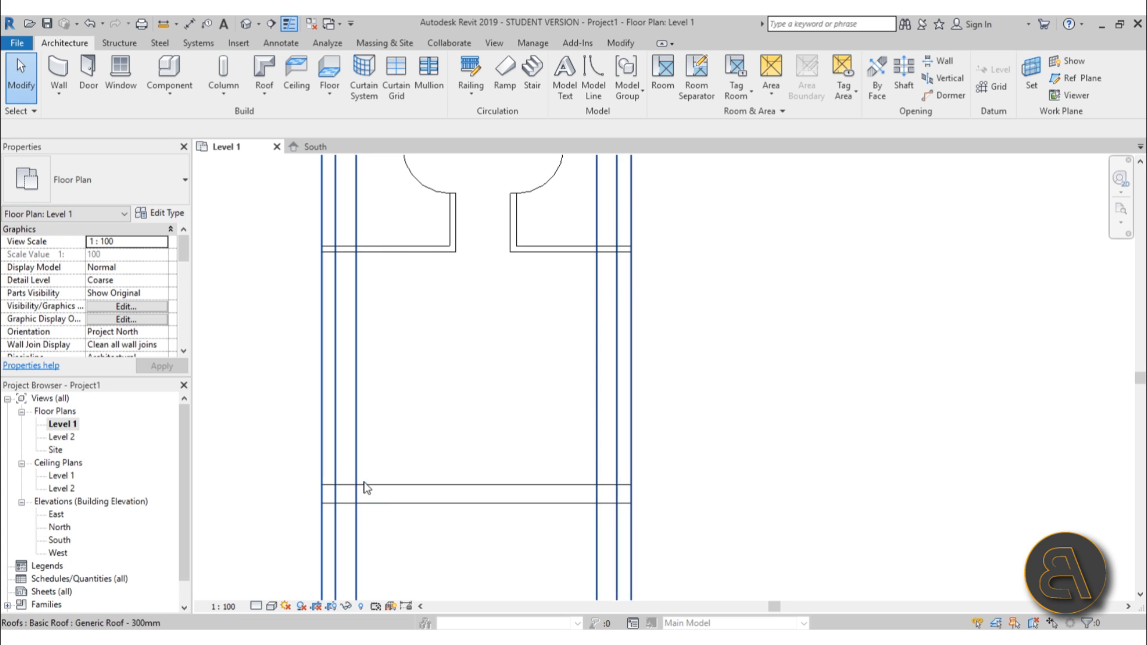
{"action": "scroll", "coordinate": [580, 306], "scroll_direction": "down", "scroll_amount": 1}
{"action": "middle_click_drag", "start_coordinate": [585, 325], "coordinate": [554, 372]}
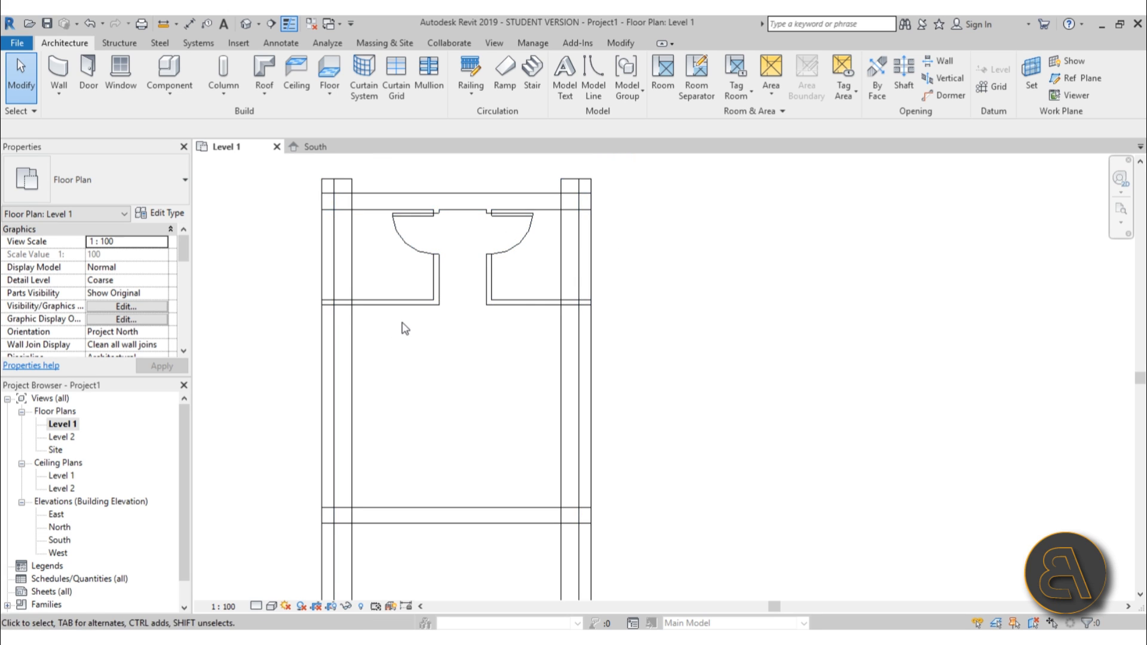
{"action": "middle_click_drag", "start_coordinate": [418, 358], "coordinate": [420, 336]}
{"action": "middle_click_drag", "start_coordinate": [455, 400], "coordinate": [454, 373]}
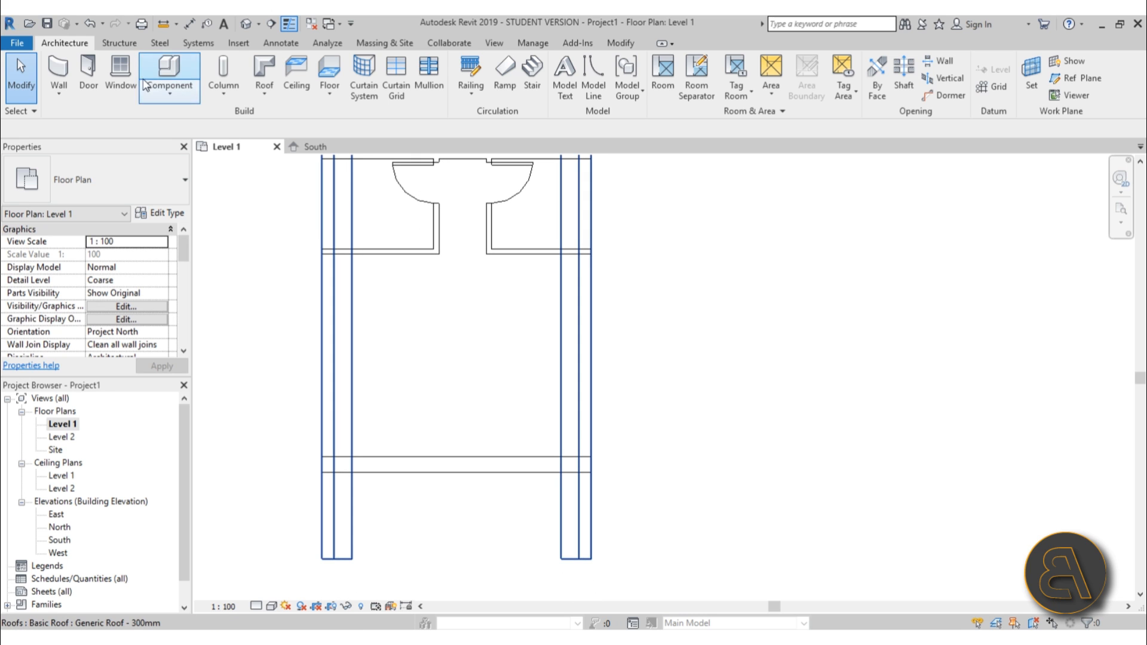
Place an M_Single-Flush 0915 x 2032mm door centred in the front wall.
{"action": "left_click", "coordinate": [96, 70]}
{"action": "left_click", "coordinate": [114, 182]}
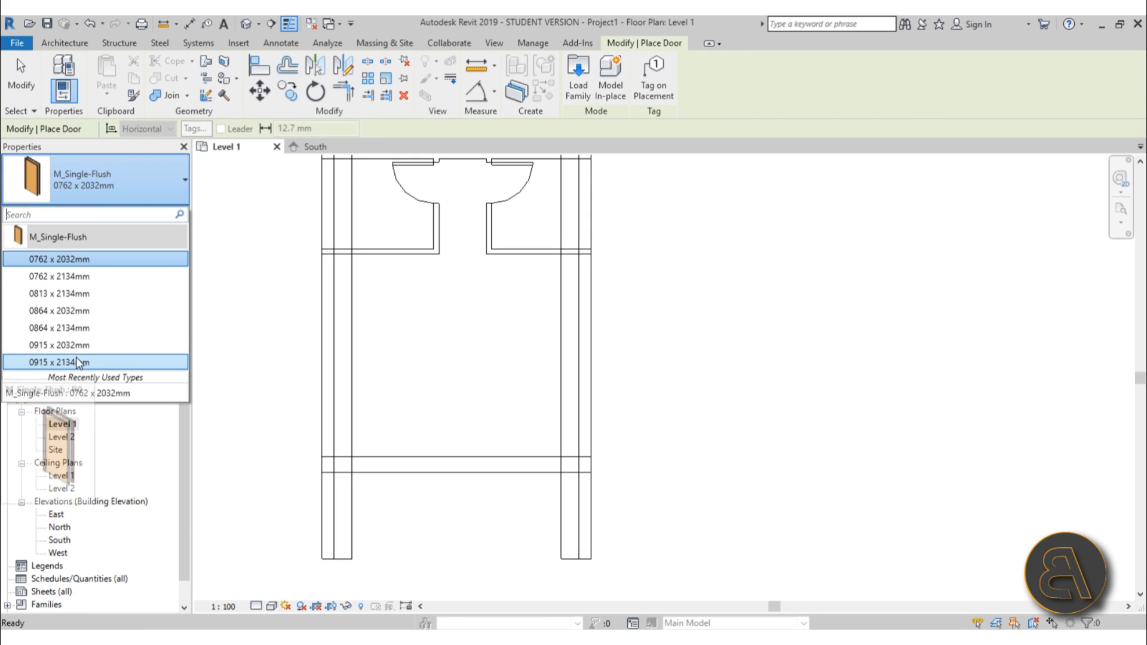
{"action": "left_click", "coordinate": [72, 345]}
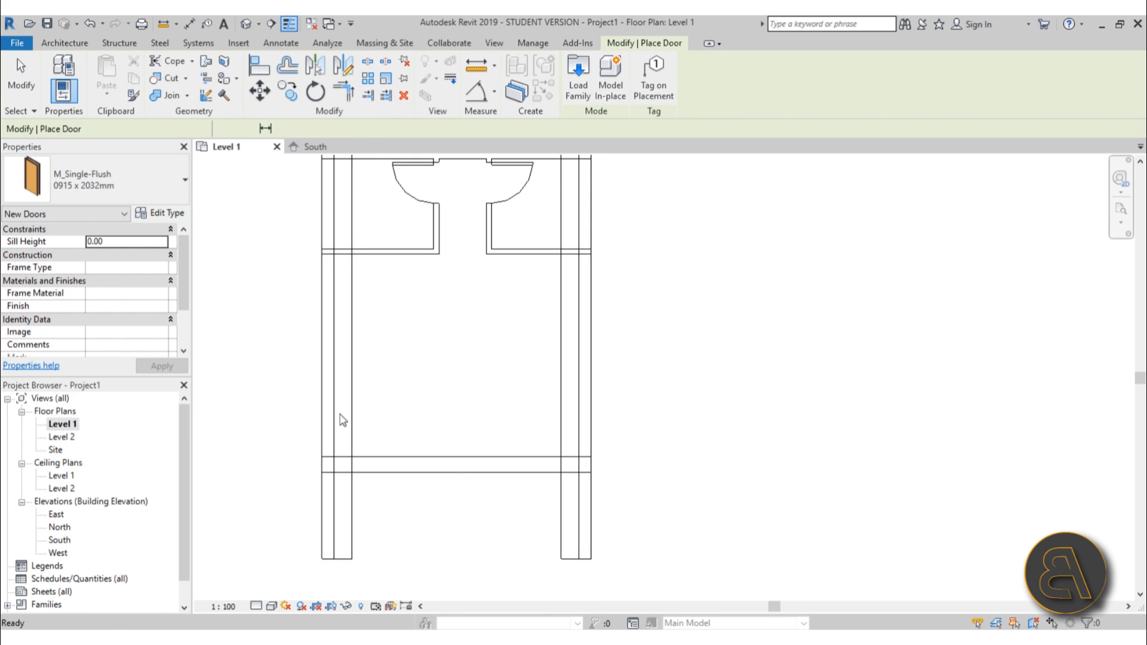
{"action": "left_click", "coordinate": [461, 469]}
{"action": "key", "text": "Escape"}
{"action": "key", "text": "Escape"}
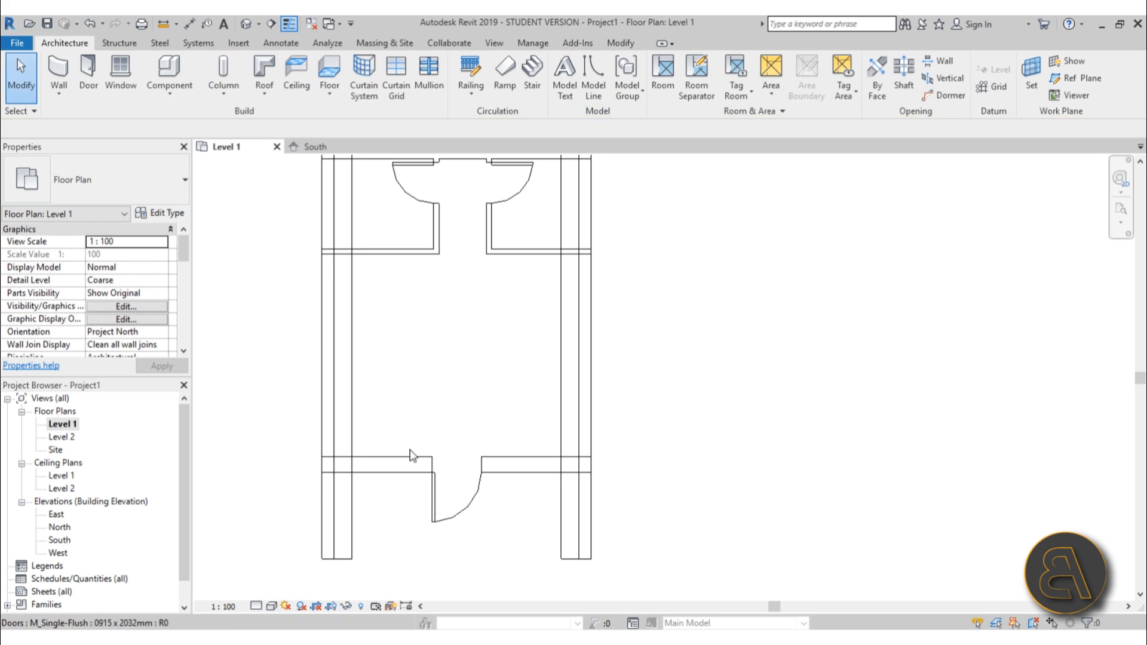
Place M_Fixed 0915 x 1220mm windows in the front wall on each side of the door.
{"action": "left_click", "coordinate": [126, 71]}
{"action": "left_click", "coordinate": [89, 179]}
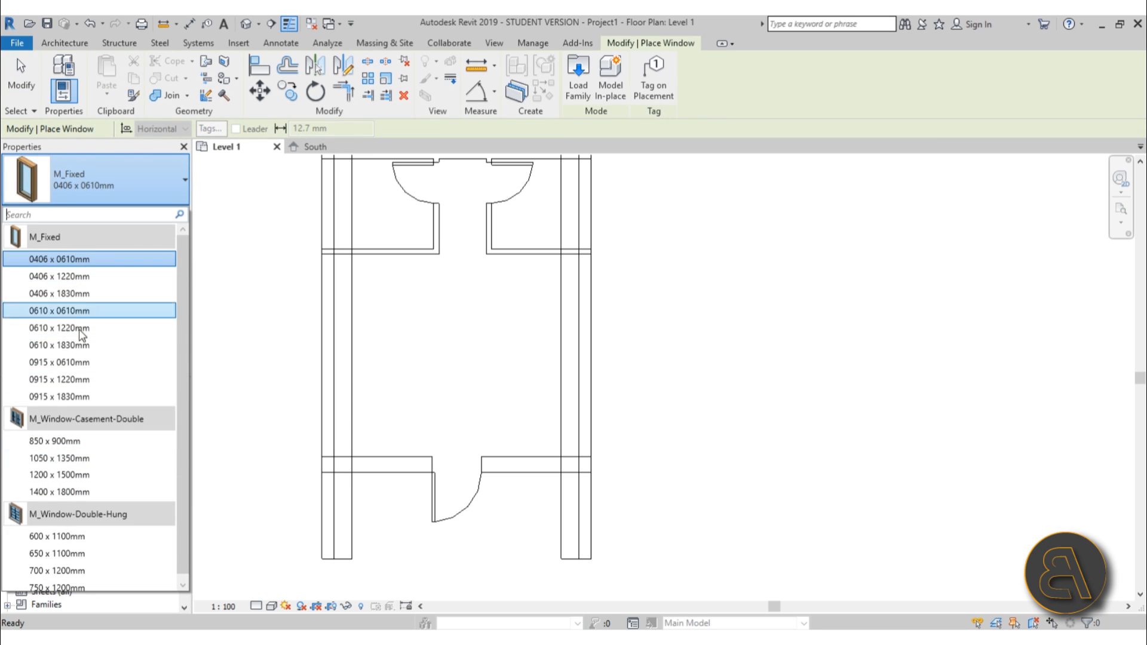
{"action": "left_click", "coordinate": [76, 379]}
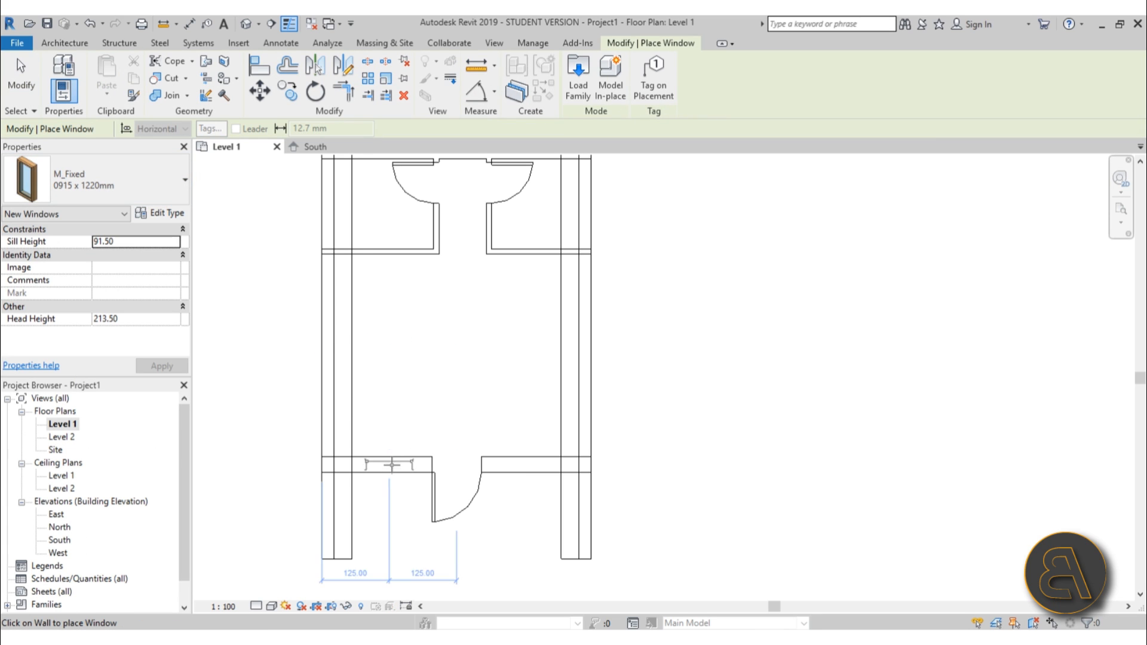
{"action": "left_click", "coordinate": [392, 465]}
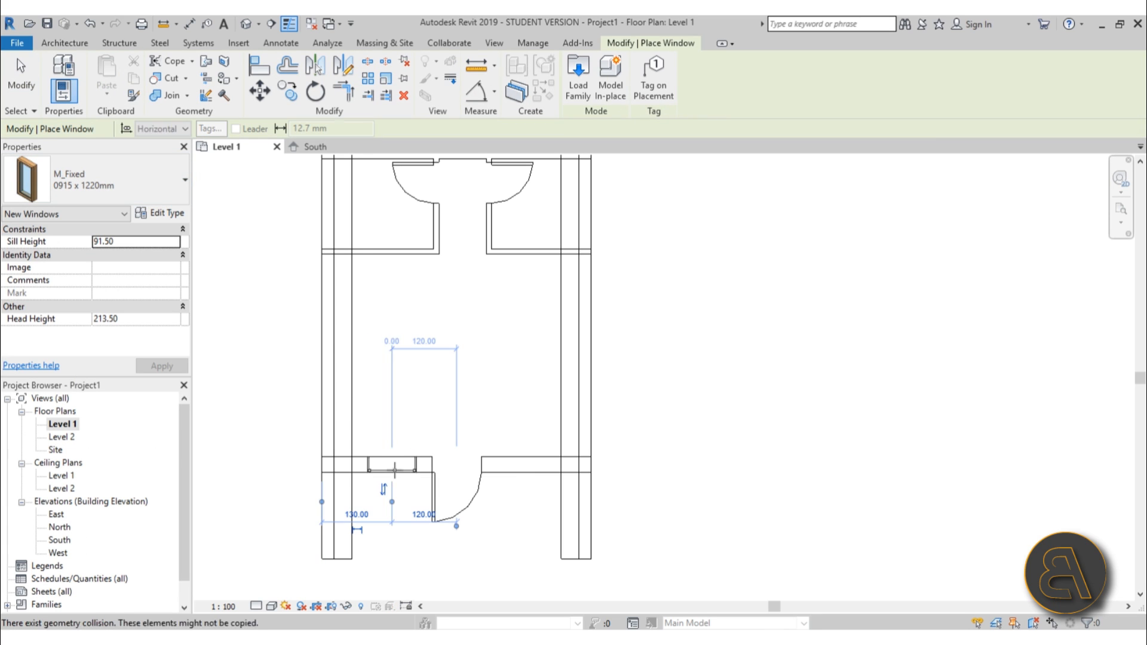
{"action": "left_click", "coordinate": [521, 471]}
{"action": "key", "text": "Escape"}
Open the default 3D view, select the walls and attach their tops to the roof.
{"action": "scroll", "coordinate": [609, 382], "scroll_direction": "down", "scroll_amount": 2}
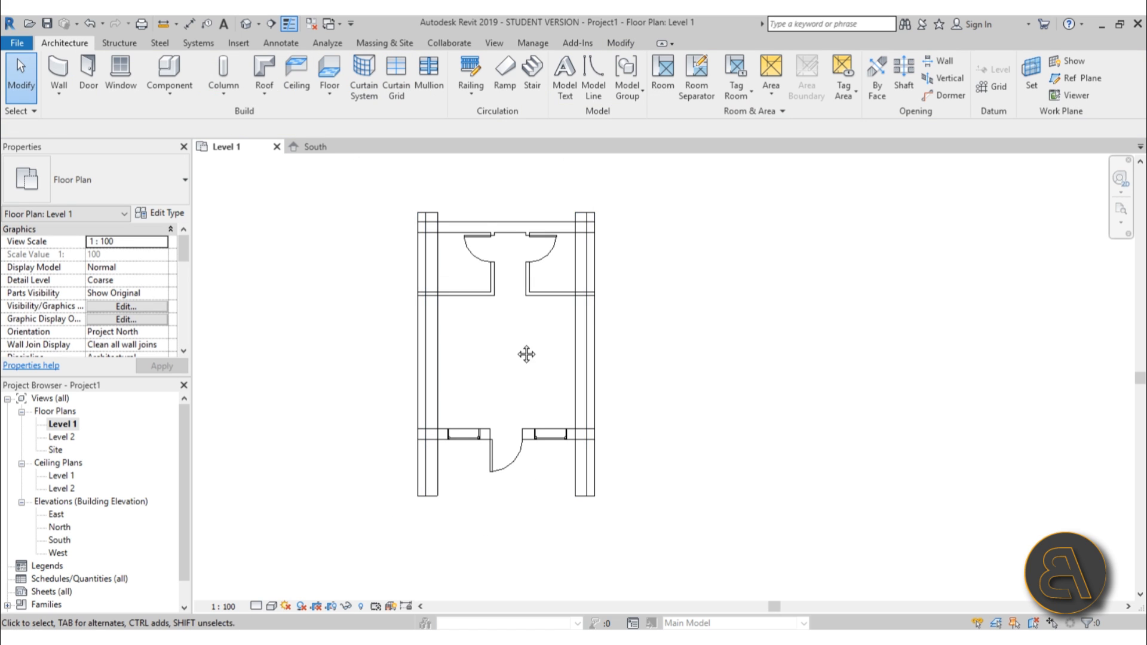
{"action": "scroll", "coordinate": [495, 373], "scroll_direction": "up", "scroll_amount": 3}
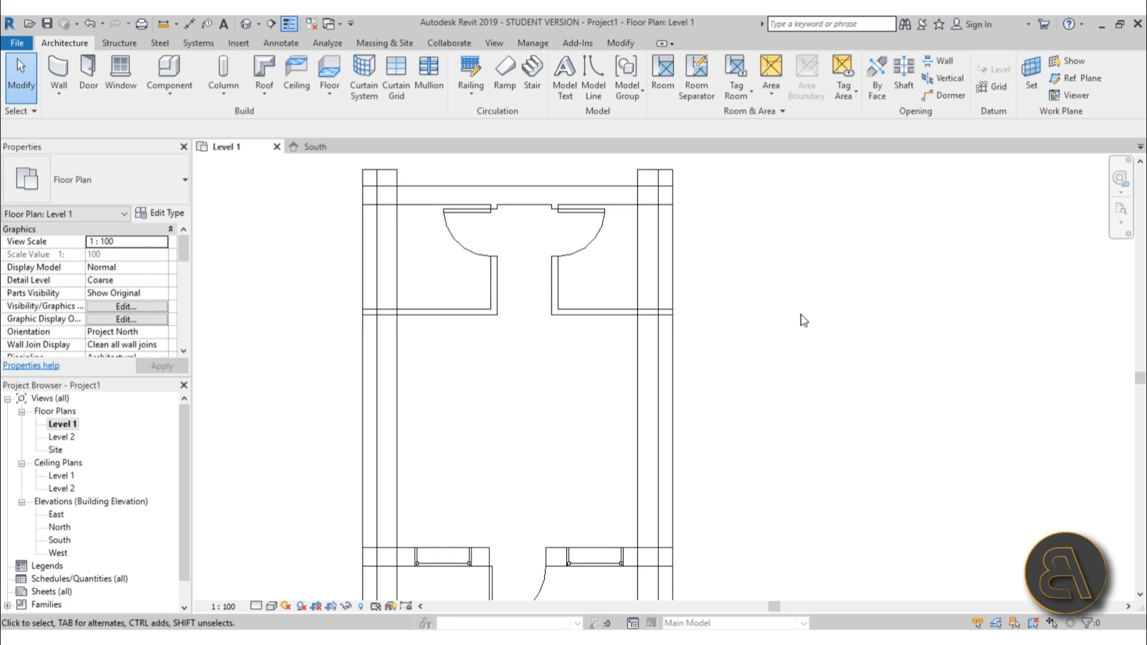
{"action": "middle_click_drag", "start_coordinate": [635, 370], "coordinate": [635, 342]}
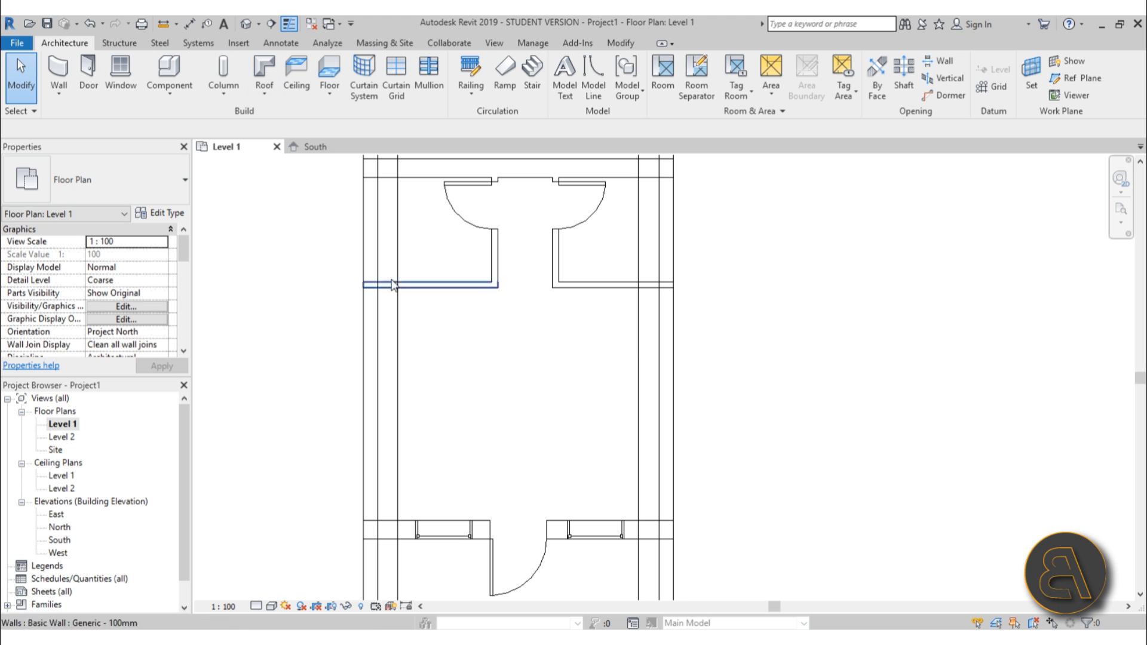
{"action": "middle_click_drag", "start_coordinate": [286, 567], "coordinate": [294, 466]}
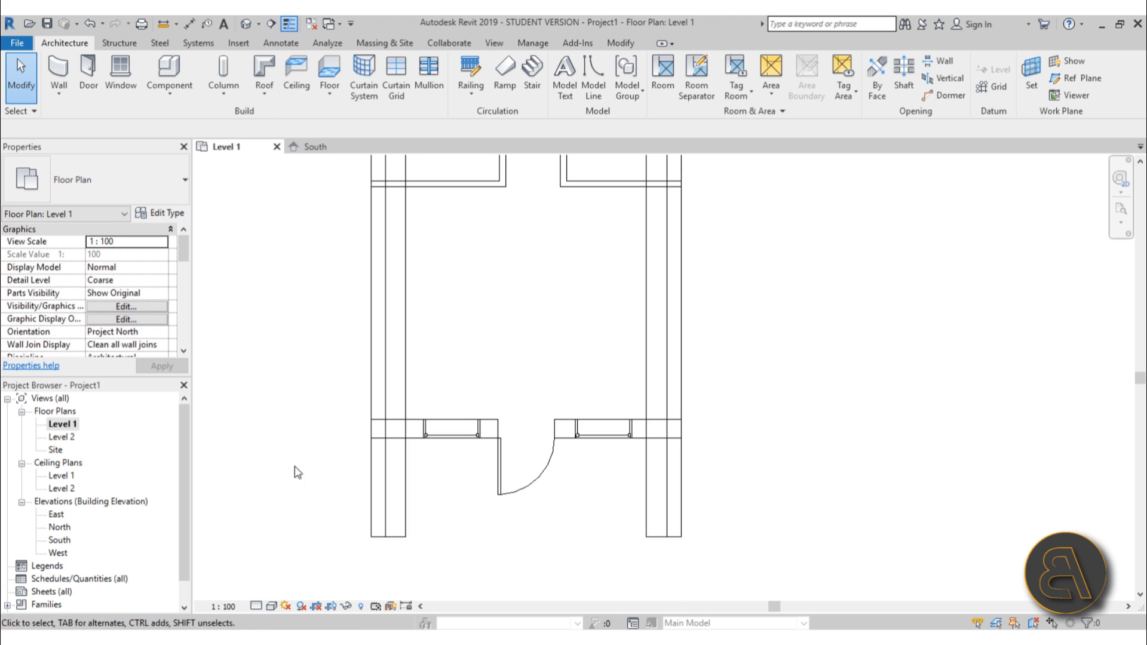
{"action": "left_click", "coordinate": [245, 26]}
{"action": "middle_click_drag", "start_coordinate": [694, 381], "coordinate": [910, 362], "text": "shift"}
{"action": "scroll", "coordinate": [621, 305], "scroll_direction": "up", "scroll_amount": 3}
{"action": "middle_click_drag", "start_coordinate": [730, 397], "coordinate": [683, 284], "text": "shift"}
{"action": "scroll", "coordinate": [717, 339], "scroll_direction": "up", "scroll_amount": 1}
{"action": "left_click_drag", "start_coordinate": [705, 290], "coordinate": [521, 308]}
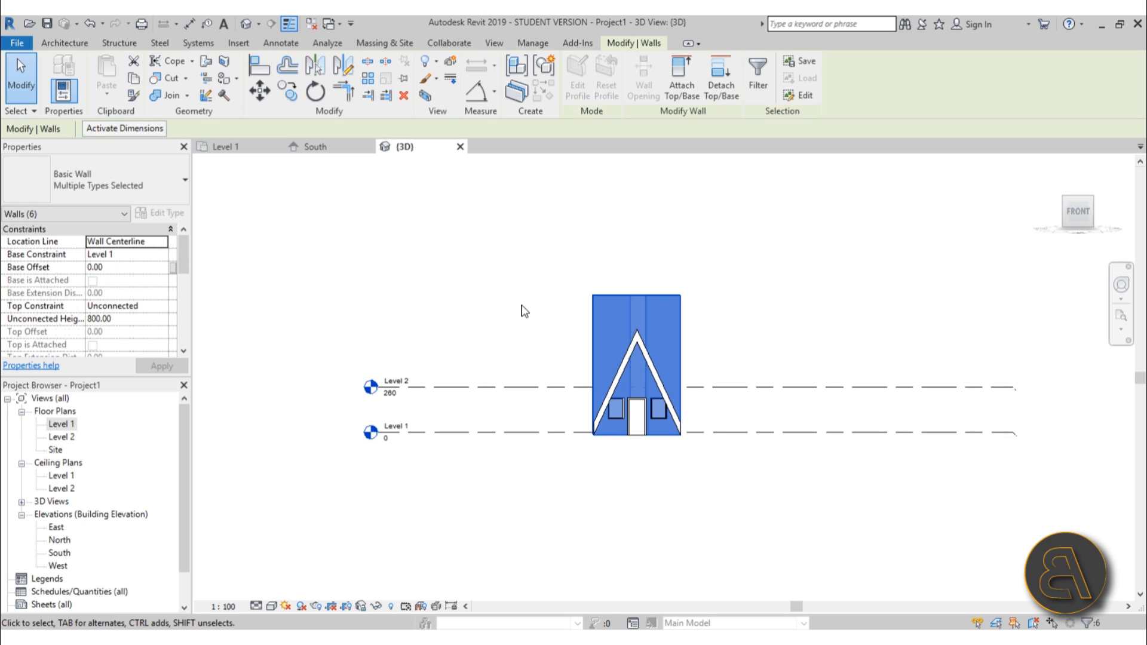
{"action": "left_click", "coordinate": [689, 96]}
{"action": "left_click", "coordinate": [648, 352]}
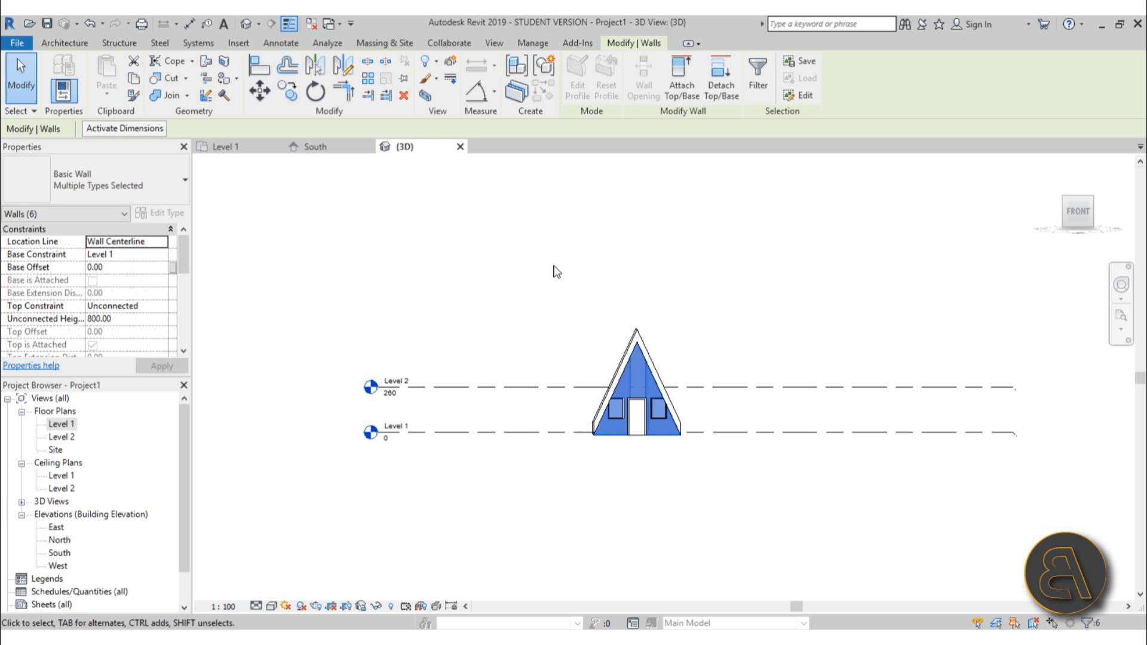
Orbit the 3D view to review the cabin's front.
{"action": "middle_click_drag", "start_coordinate": [556, 272], "coordinate": [634, 401], "text": "shift"}
{"action": "left_click", "coordinate": [760, 453]}
{"action": "scroll", "coordinate": [701, 461], "scroll_direction": "up", "scroll_amount": 4}
{"action": "middle_click_drag", "start_coordinate": [700, 461], "coordinate": [598, 454], "text": "shift"}
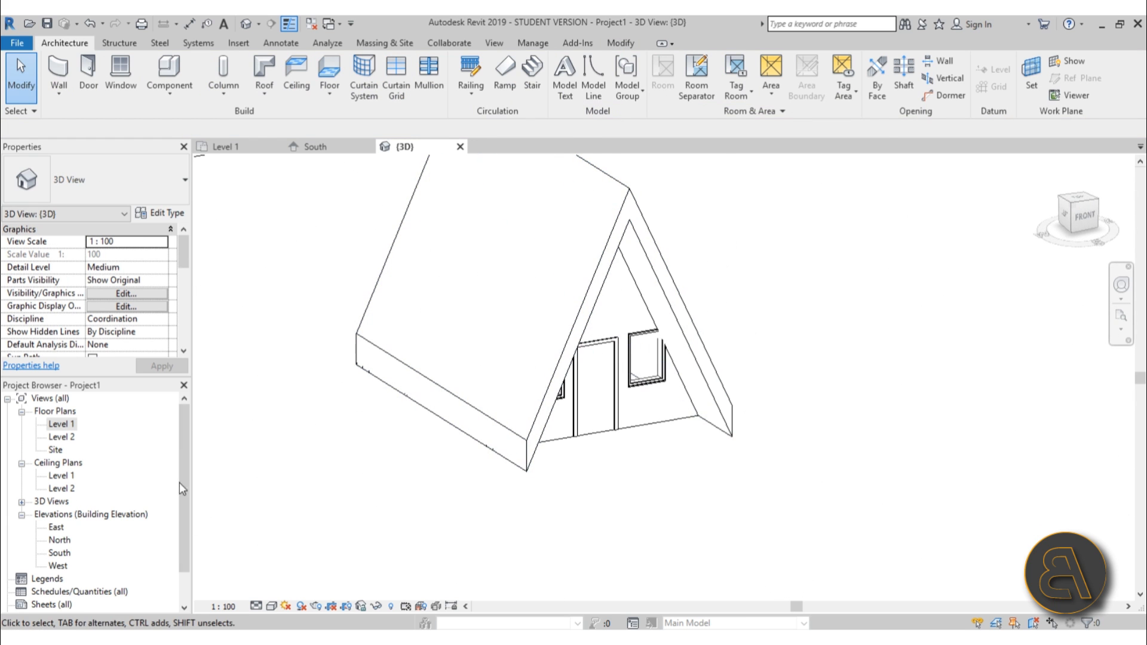
In the South elevation, nudge the left and right front windows closer to the door.
{"action": "double_click", "coordinate": [60, 552]}
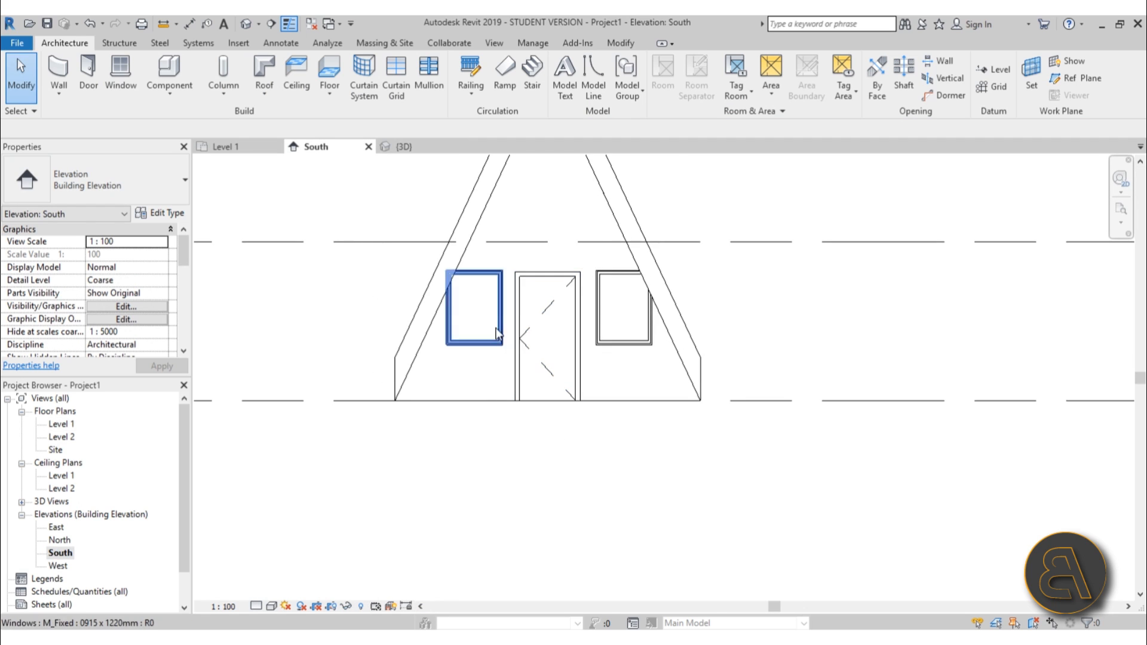
{"action": "scroll", "coordinate": [529, 302], "scroll_direction": "up", "scroll_amount": 2}
{"action": "left_click", "coordinate": [530, 302]}
{"action": "key", "text": "Right"}
{"action": "key", "text": "Right"}
{"action": "key", "text": "Right"}
{"action": "key", "text": "Right"}
{"action": "key", "text": "Right"}
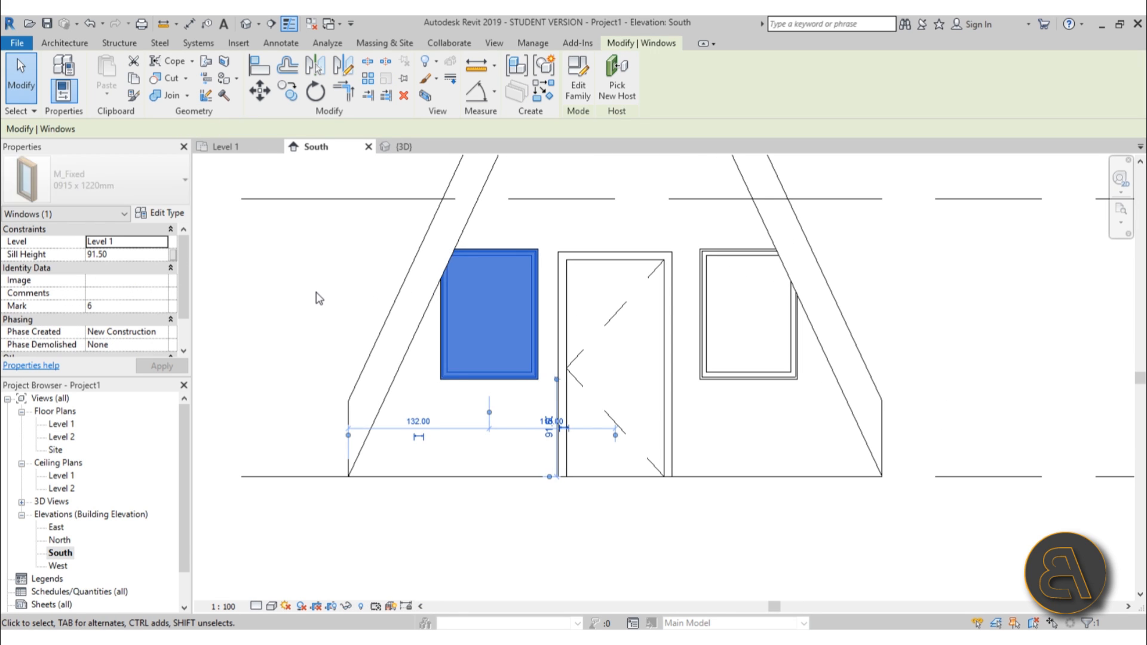
{"action": "key", "text": "Right"}
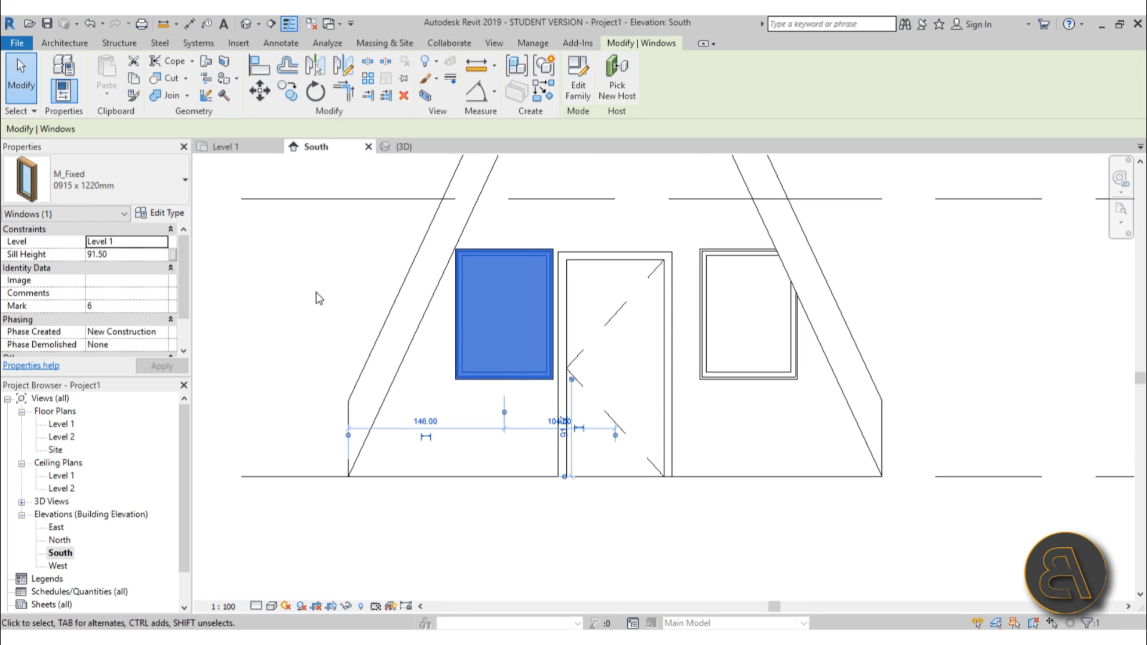
{"action": "left_click", "coordinate": [705, 349]}
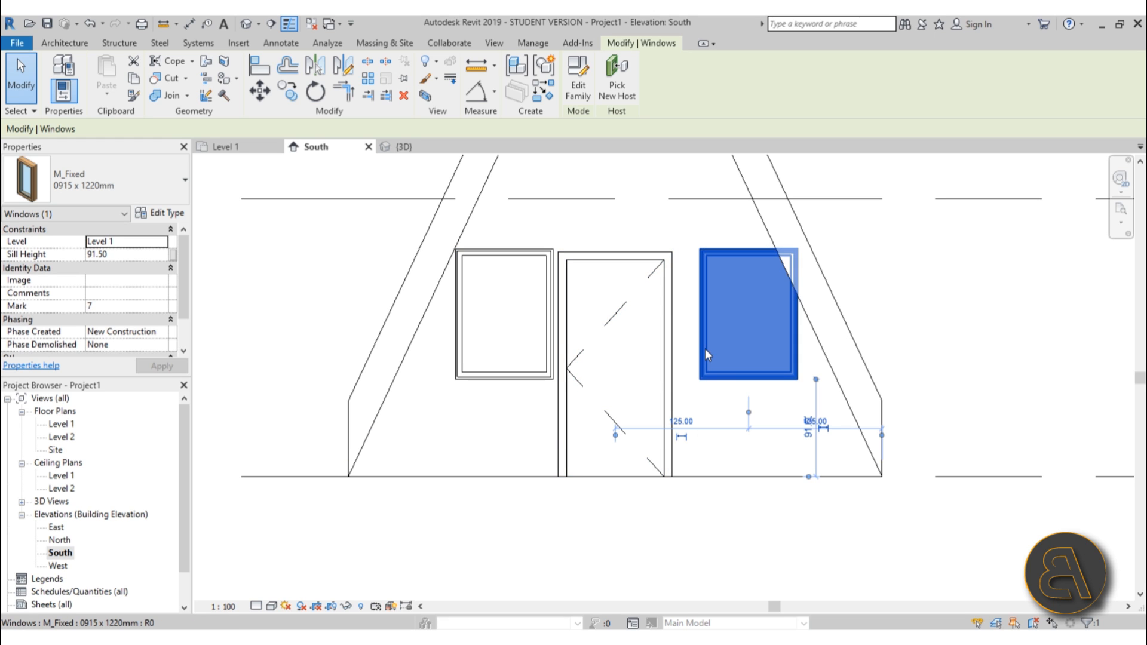
{"action": "key", "text": "Left"}
{"action": "key", "text": "Left"}
{"action": "key", "text": "Left"}
{"action": "key", "text": "Left"}
{"action": "key", "text": "Left"}
{"action": "key", "text": "Left"}
{"action": "key", "text": "Left"}
{"action": "key", "text": "Left"}
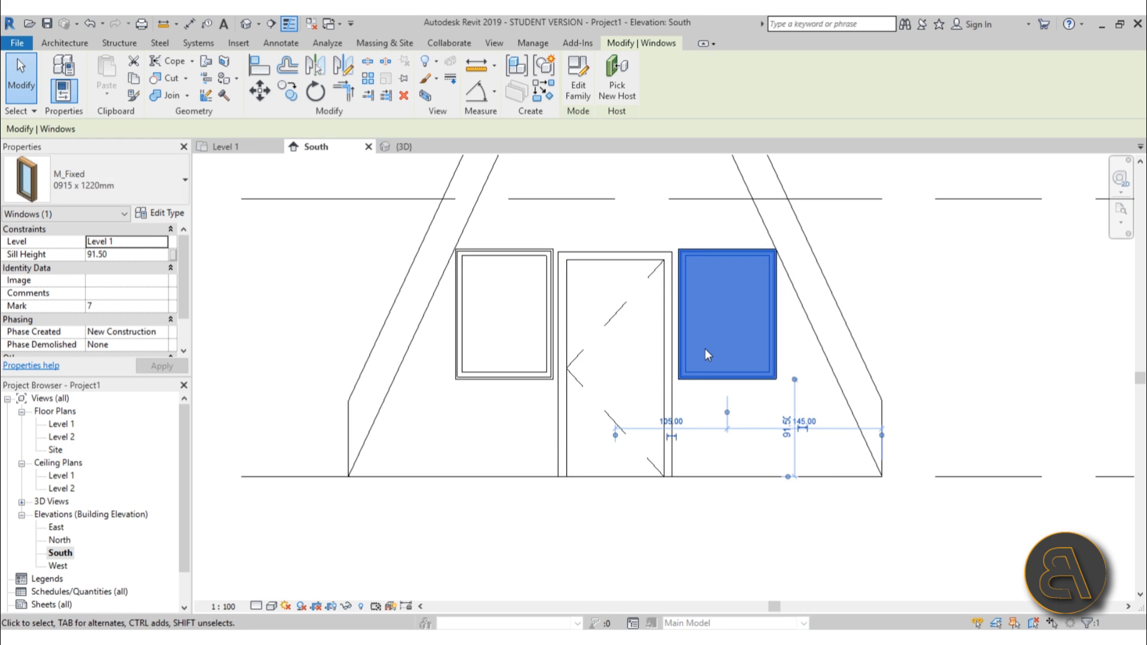
Place another M_Fixed 0915 x 1220mm window high in the south gable above the door.
{"action": "scroll", "coordinate": [397, 474], "scroll_direction": "down", "scroll_amount": 2}
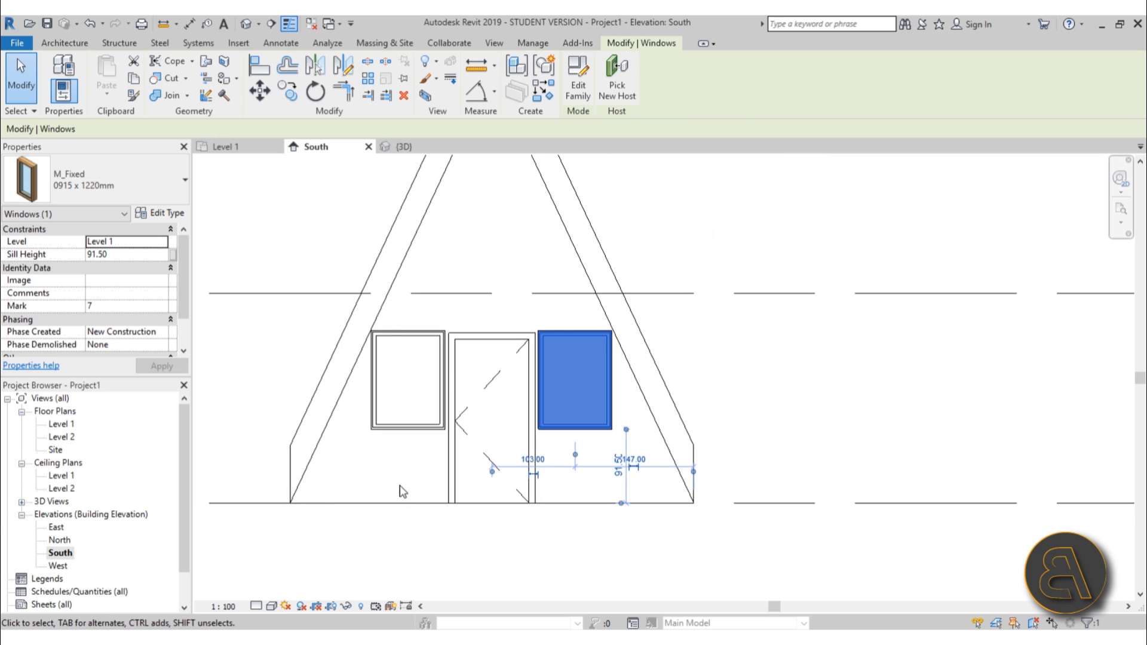
{"action": "key", "text": "s"}
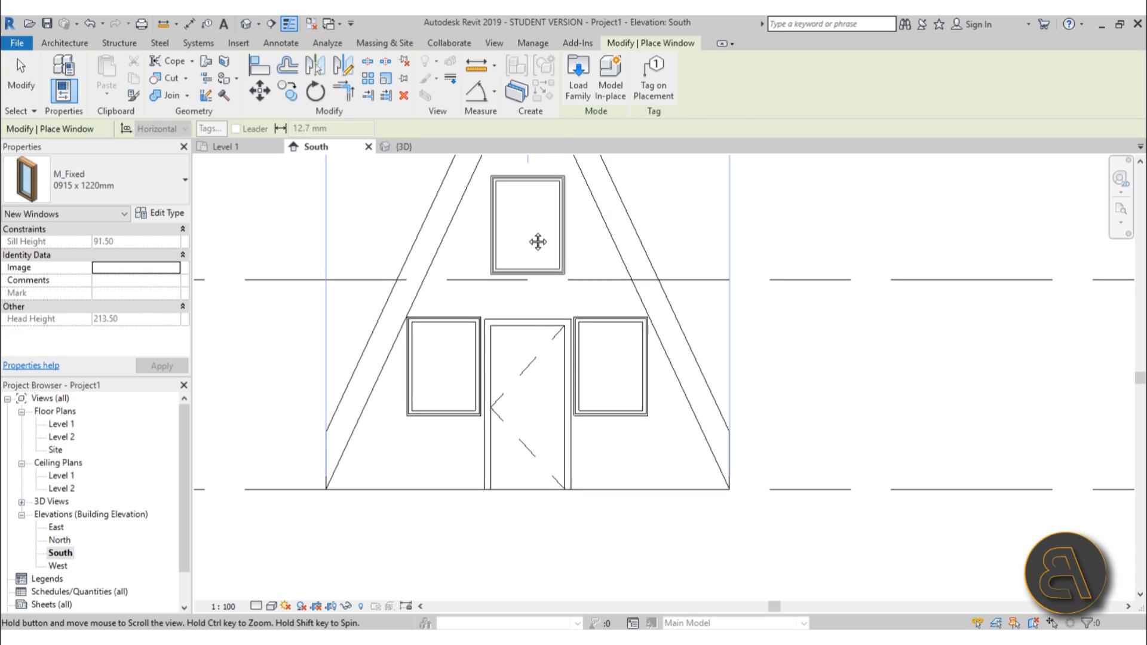
{"action": "middle_click_drag", "start_coordinate": [536, 241], "coordinate": [530, 353]}
{"action": "left_click", "coordinate": [525, 297]}
{"action": "key", "text": "Escape"}
{"action": "key", "text": "Escape"}
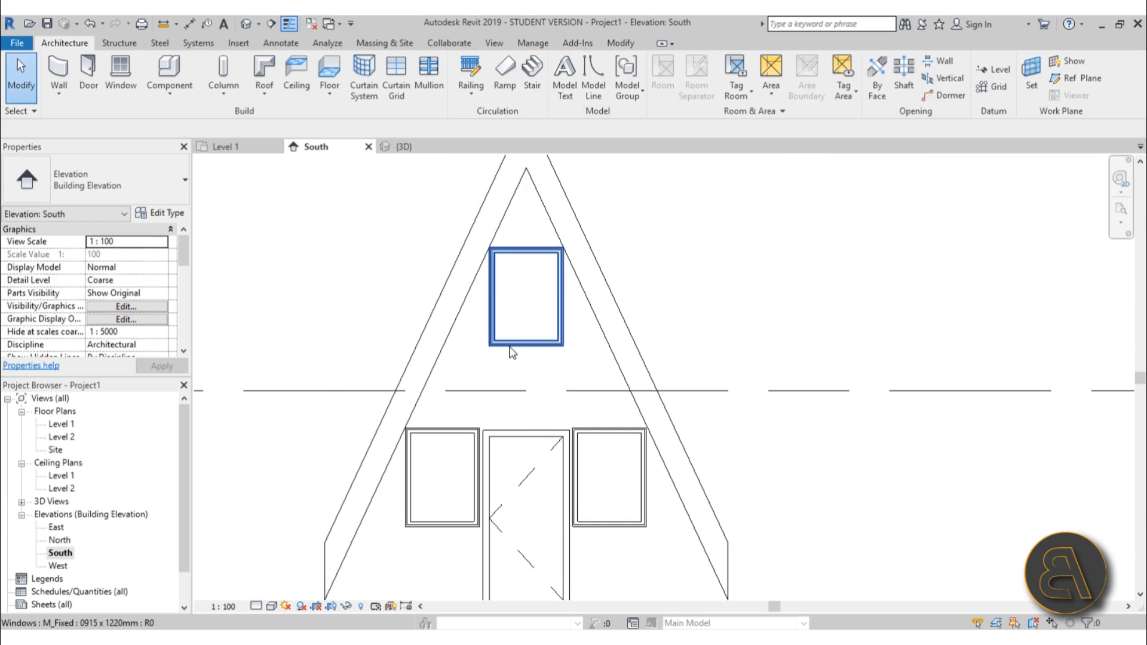
Change the gable window's type to M_Fixed 0406 x 1220mm and nudge it upward.
{"action": "left_click", "coordinate": [515, 342]}
{"action": "left_click", "coordinate": [93, 188]}
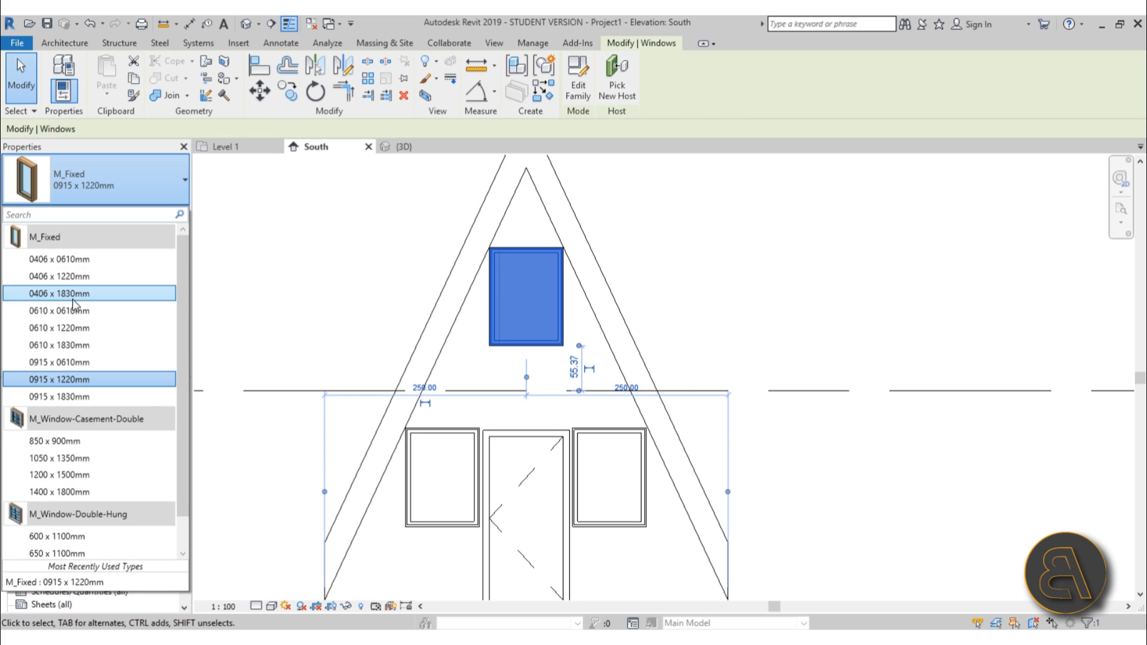
{"action": "left_click", "coordinate": [77, 276]}
{"action": "left_click", "coordinate": [554, 310]}
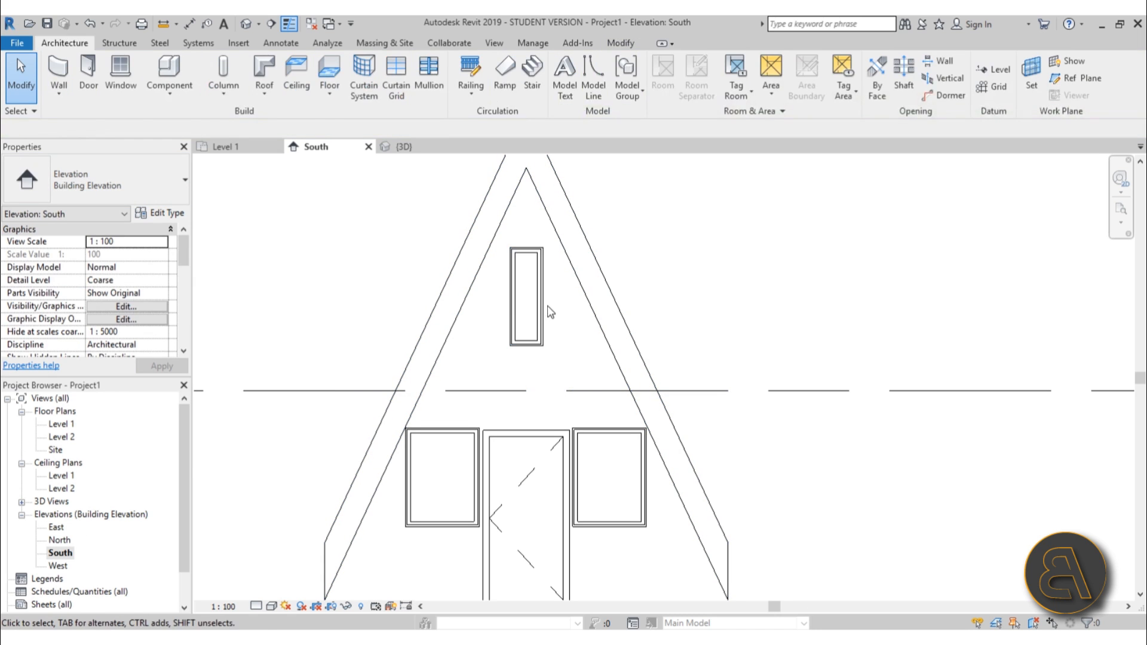
{"action": "left_click", "coordinate": [543, 305]}
{"action": "key", "text": "Up"}
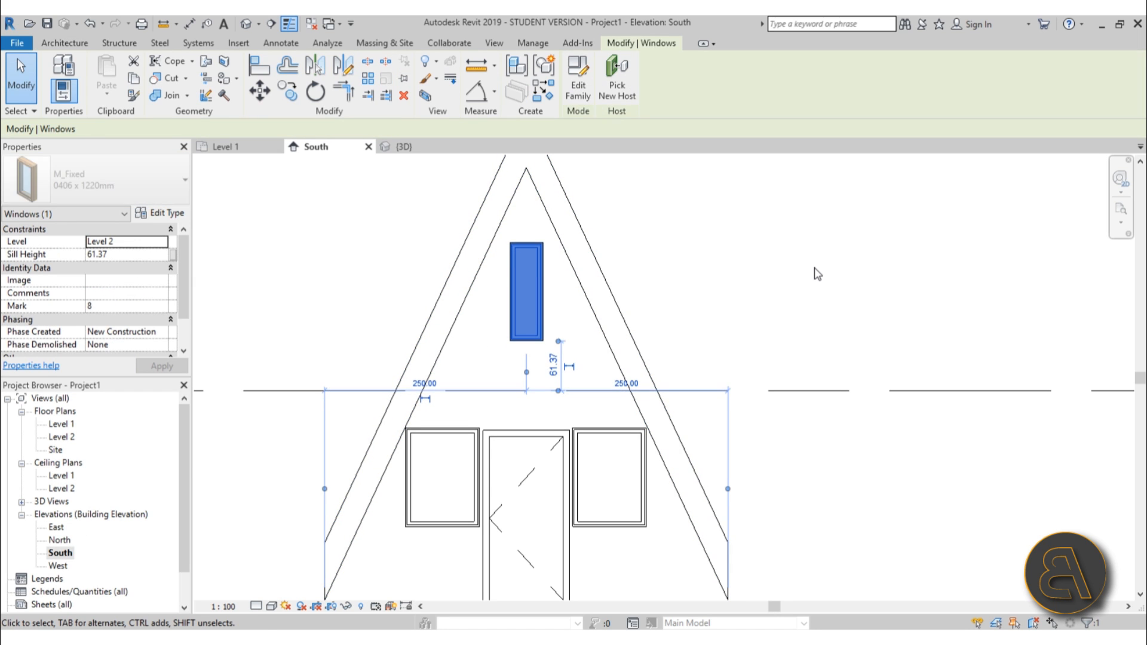
{"action": "key", "text": "Up"}
{"action": "key", "text": "Up"}
{"action": "key", "text": "Up"}
{"action": "key", "text": "Up"}
{"action": "key", "text": "Escape"}
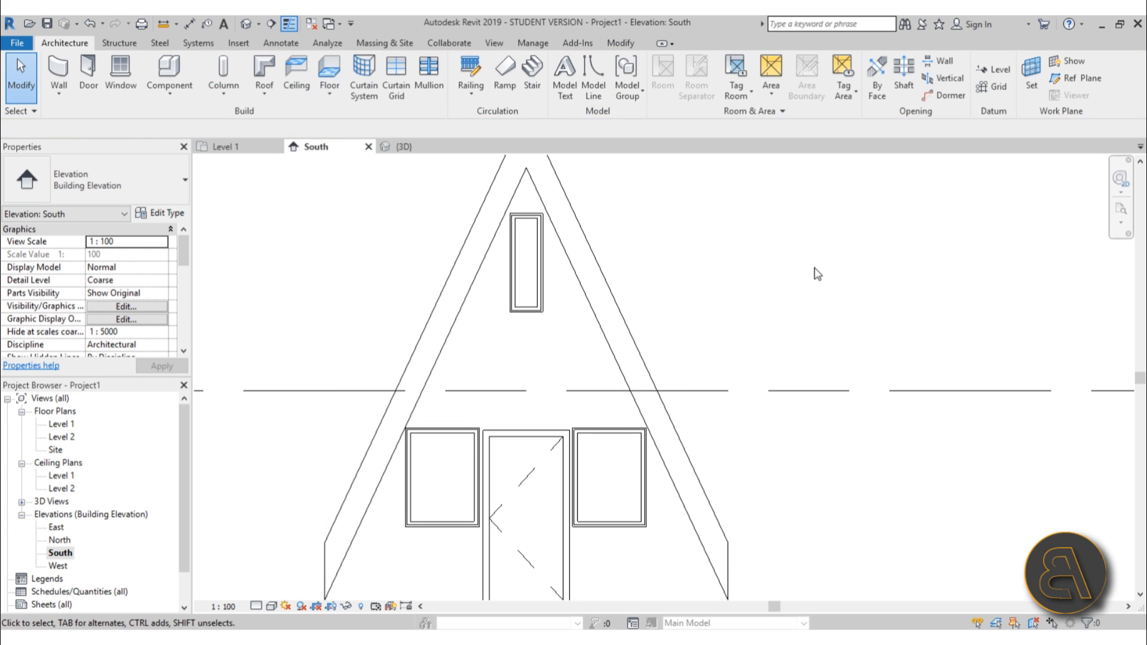
{"action": "middle_click_drag", "start_coordinate": [693, 308], "coordinate": [690, 287]}
{"action": "middle_click_drag", "start_coordinate": [683, 366], "coordinate": [681, 319]}
{"action": "scroll", "coordinate": [485, 266], "scroll_direction": "down", "scroll_amount": 3}
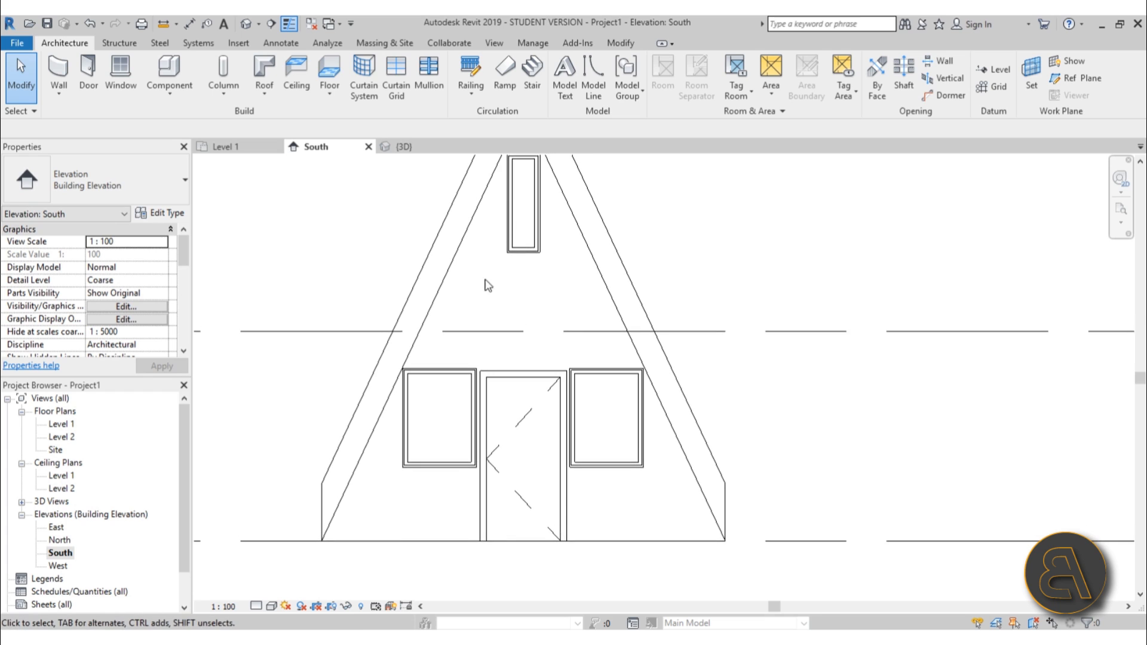
{"action": "scroll", "coordinate": [562, 312], "scroll_direction": "down", "scroll_amount": 2}
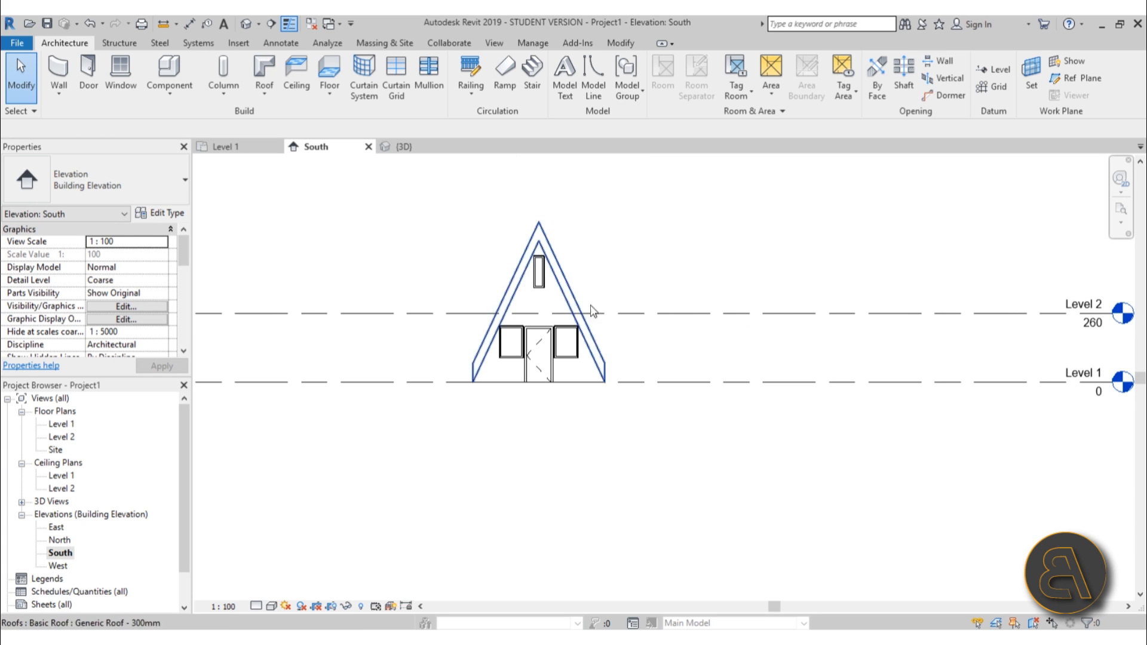
{"action": "middle_click_drag", "start_coordinate": [642, 322], "coordinate": [615, 328]}
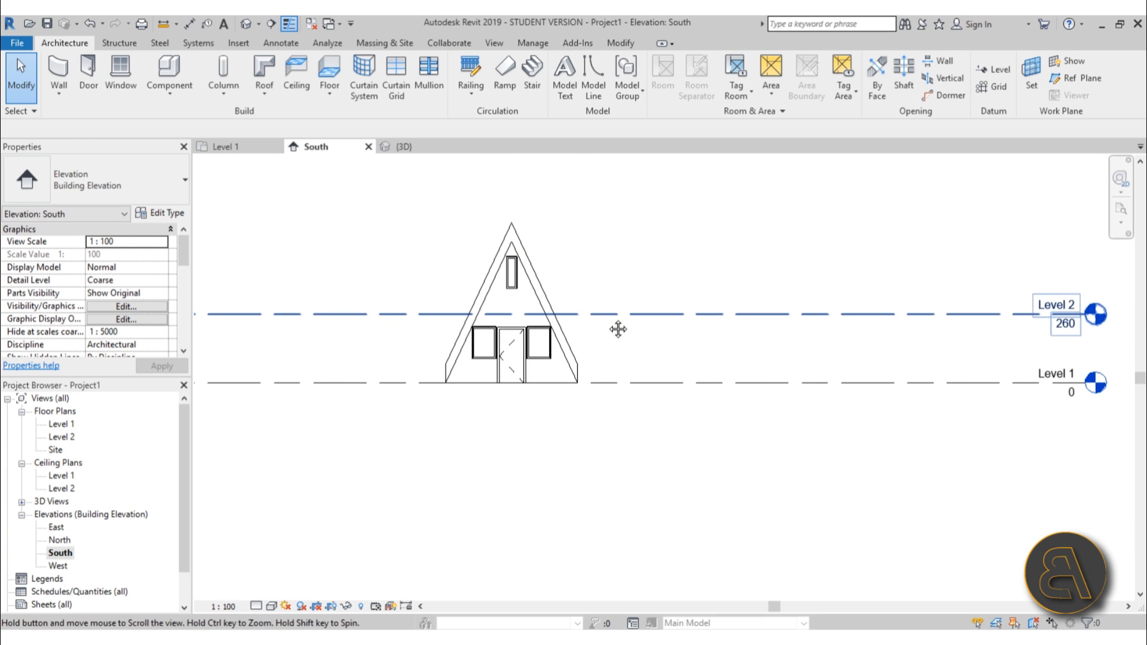
{"action": "double_click", "coordinate": [60, 442]}
{"action": "scroll", "coordinate": [687, 366], "scroll_direction": "up", "scroll_amount": 2}
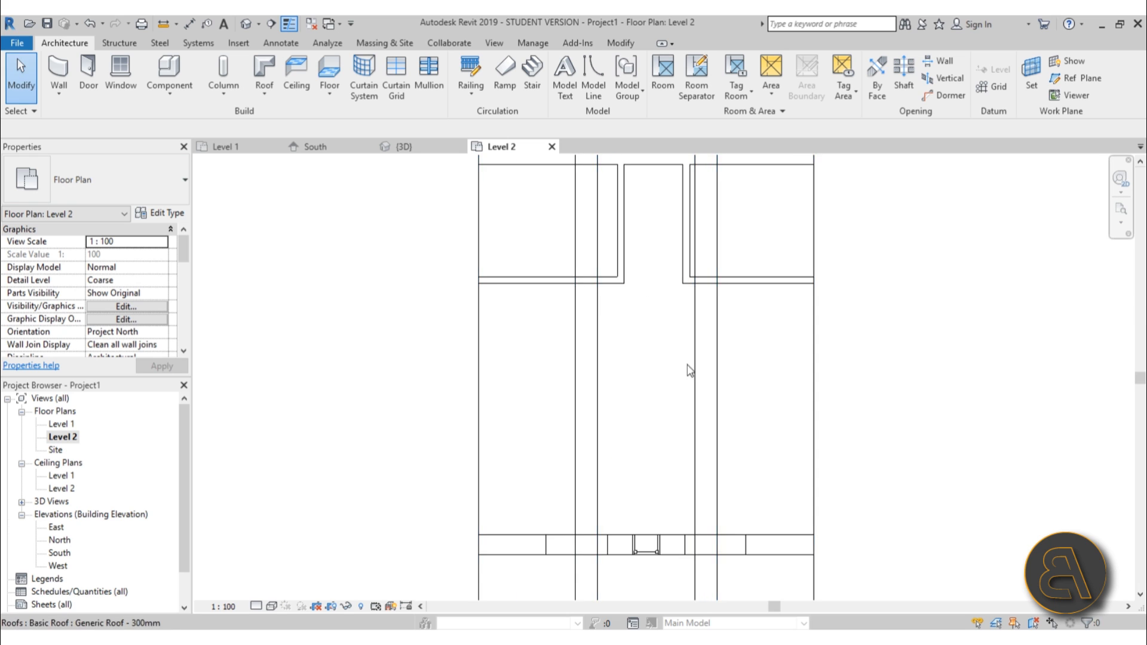
{"action": "middle_click_drag", "start_coordinate": [687, 366], "coordinate": [597, 361]}
{"action": "scroll", "coordinate": [573, 346], "scroll_direction": "down", "scroll_amount": 1}
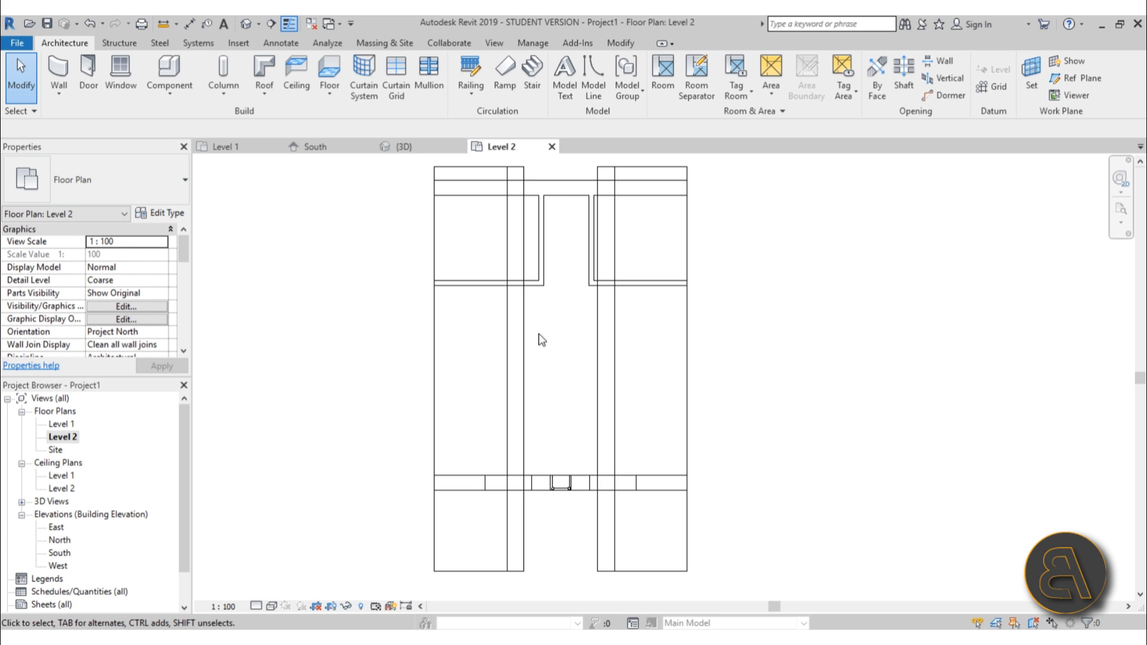
{"action": "scroll", "coordinate": [550, 375], "scroll_direction": "down", "scroll_amount": 1}
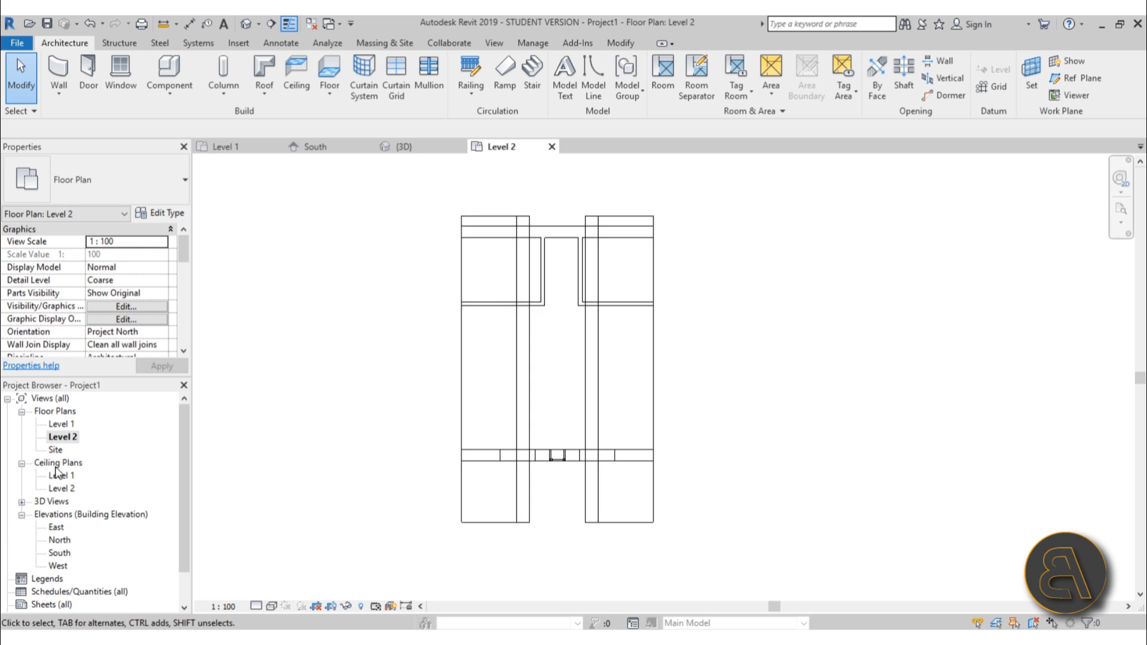
In the Site plan, draw a vertical reference plane along the cabin's centre line and extend its top end.
{"action": "double_click", "coordinate": [55, 449]}
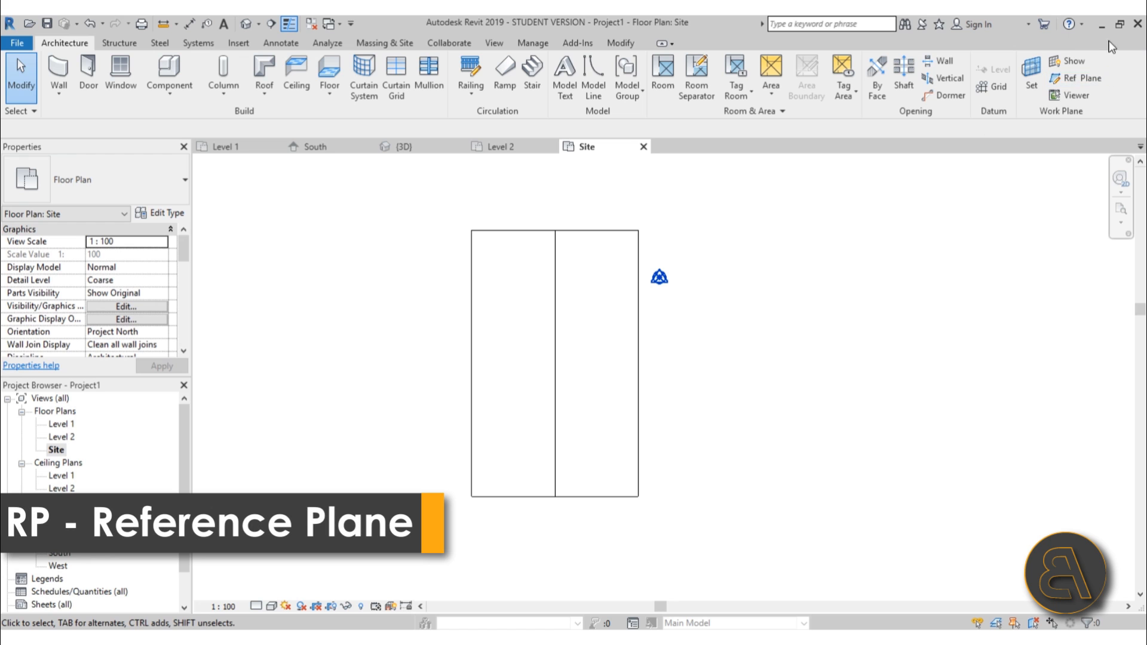
{"action": "left_click", "coordinate": [1074, 79]}
{"action": "left_click", "coordinate": [555, 231]}
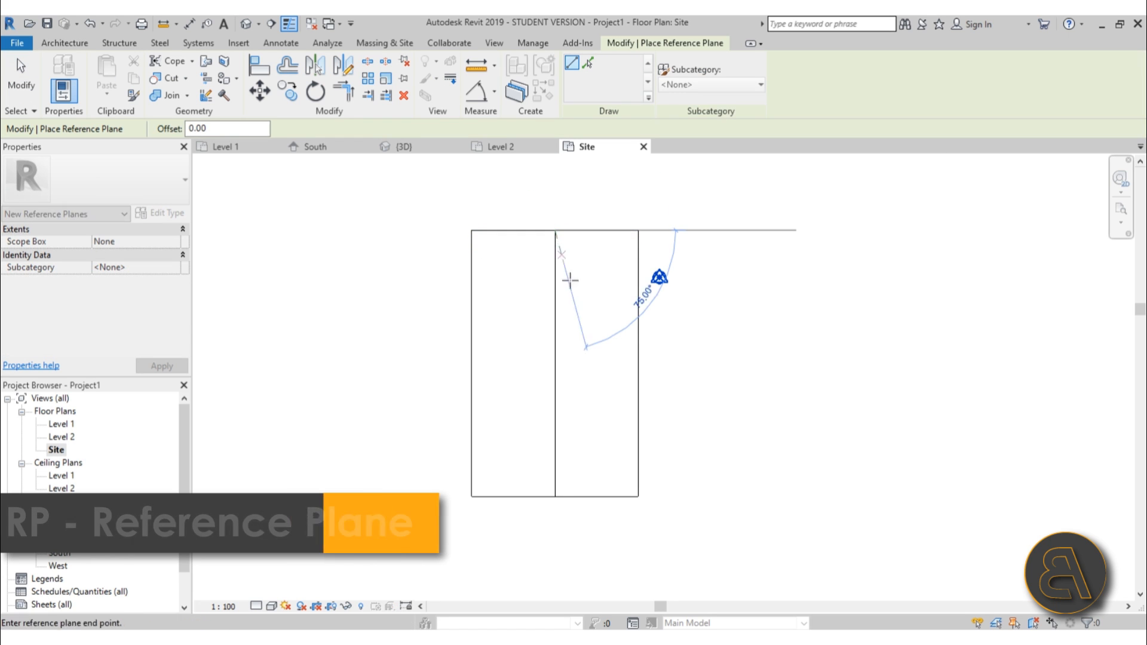
{"action": "left_click", "coordinate": [556, 590]}
{"action": "key", "text": "Escape"}
{"action": "key", "text": "Escape"}
{"action": "left_click", "coordinate": [555, 303]}
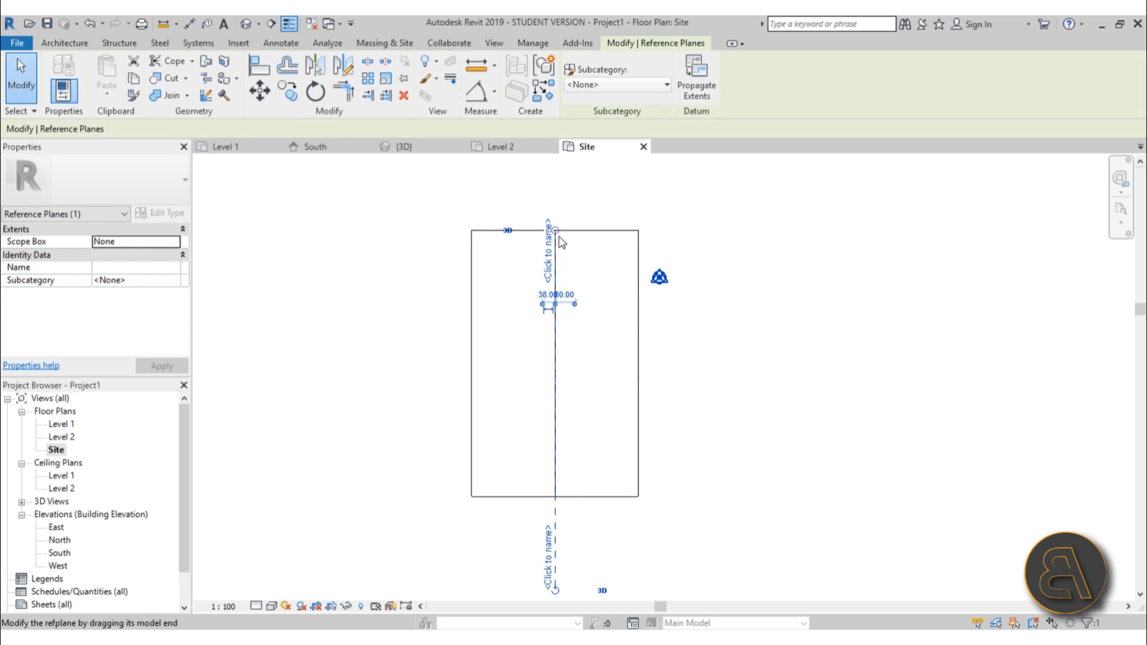
{"action": "left_click_drag", "start_coordinate": [557, 232], "coordinate": [568, 171]}
{"action": "left_click", "coordinate": [566, 184]}
{"action": "left_click", "coordinate": [556, 203]}
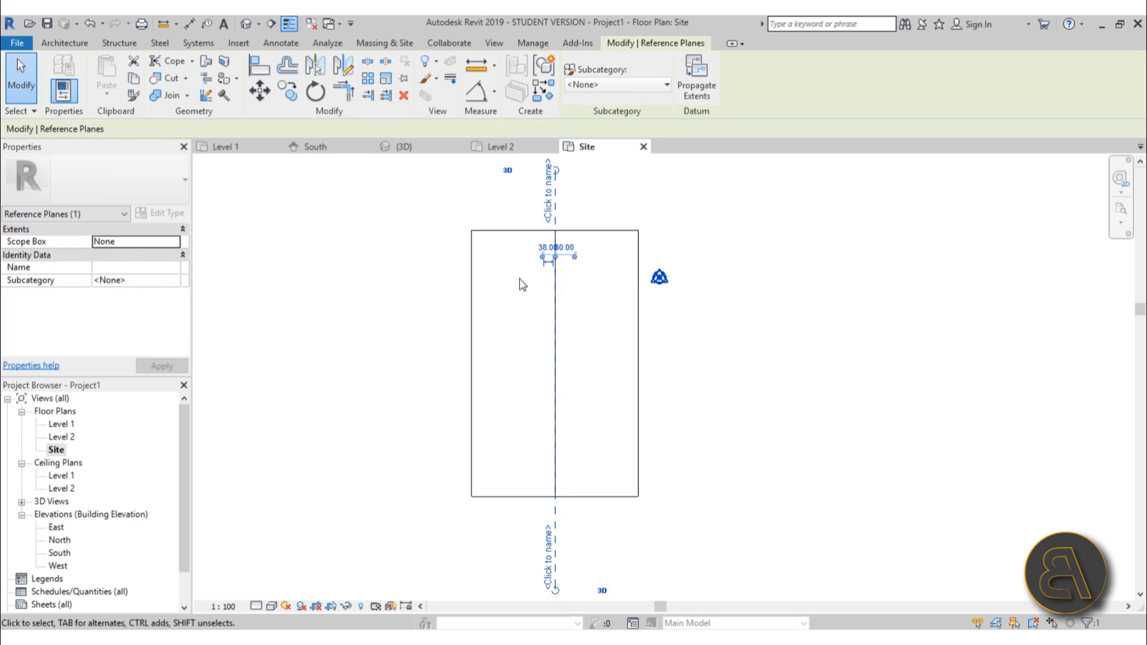
{"action": "left_click", "coordinate": [310, 530]}
In the South elevation, measure along Level 2 from the centre reference plane to the roof's inner edge.
{"action": "double_click", "coordinate": [60, 553]}
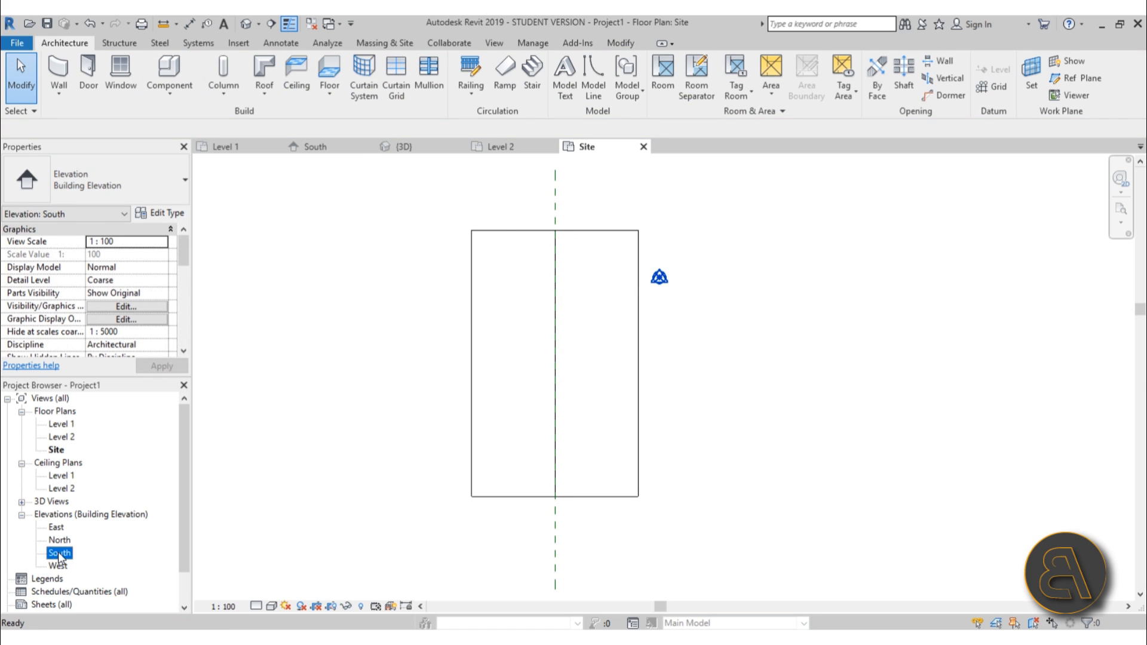
{"action": "scroll", "coordinate": [575, 310], "scroll_direction": "up", "scroll_amount": 5}
{"action": "scroll", "coordinate": [575, 310], "scroll_direction": "up", "scroll_amount": 3}
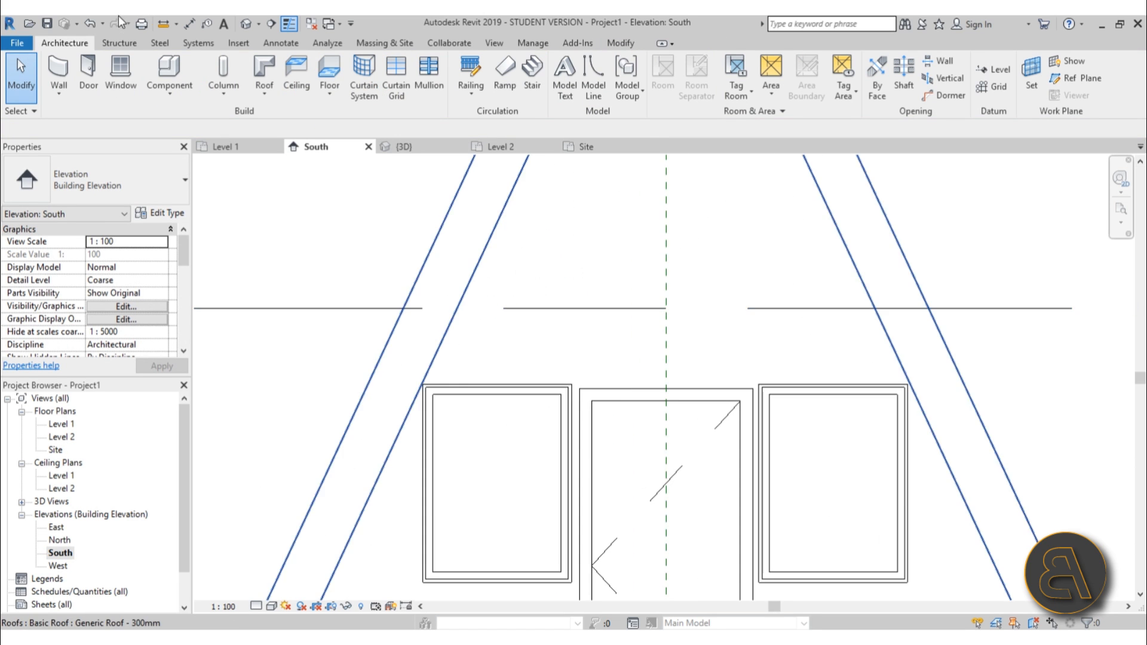
{"action": "left_click", "coordinate": [163, 24]}
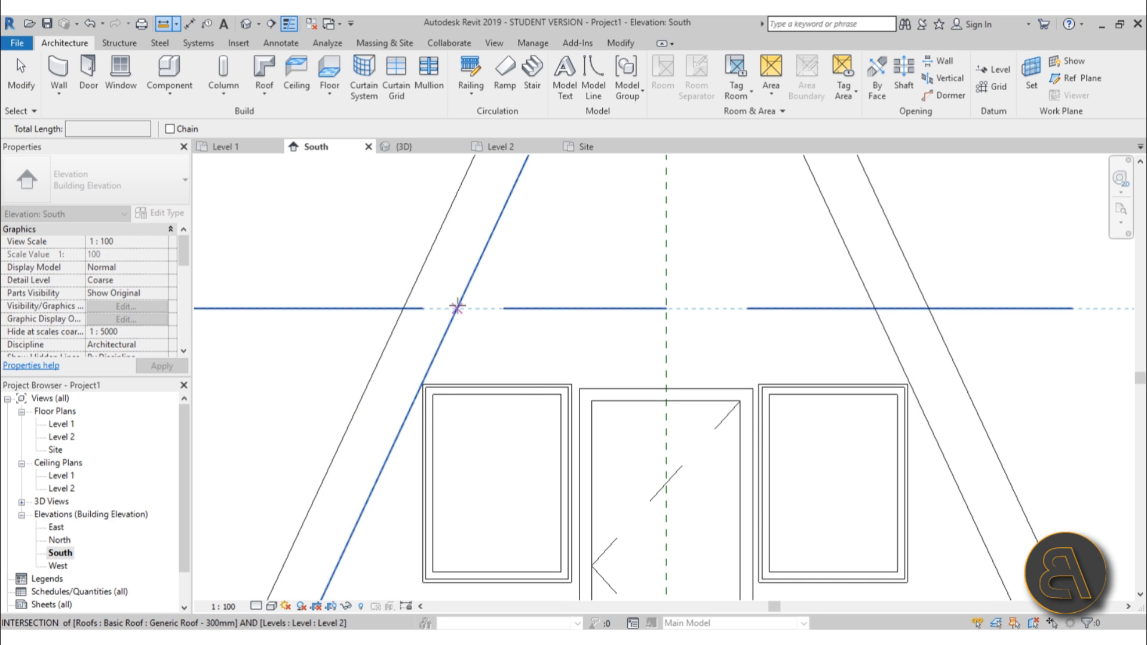
{"action": "left_click", "coordinate": [666, 308]}
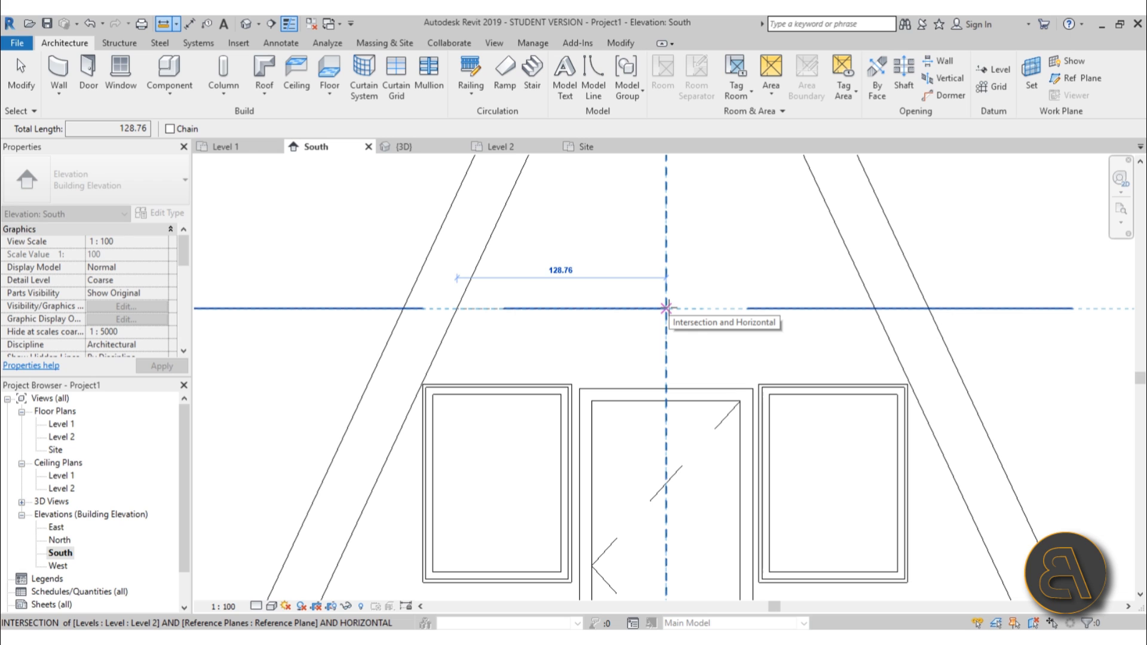
{"action": "left_click", "coordinate": [458, 309]}
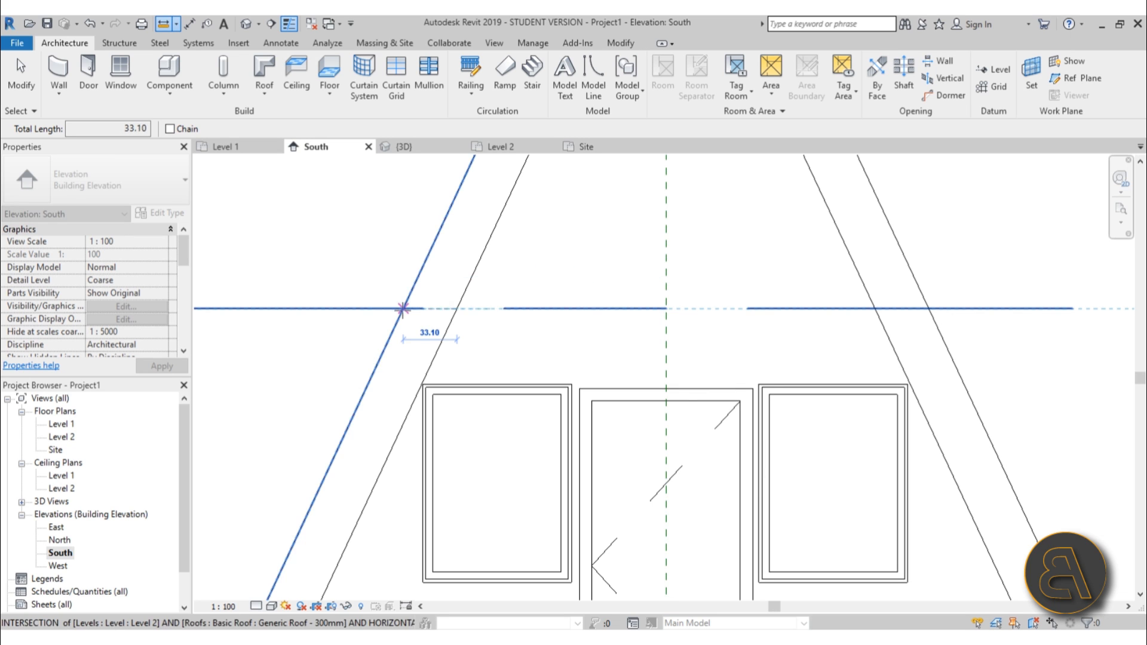
{"action": "key", "text": "Escape"}
{"action": "key", "text": "Escape"}
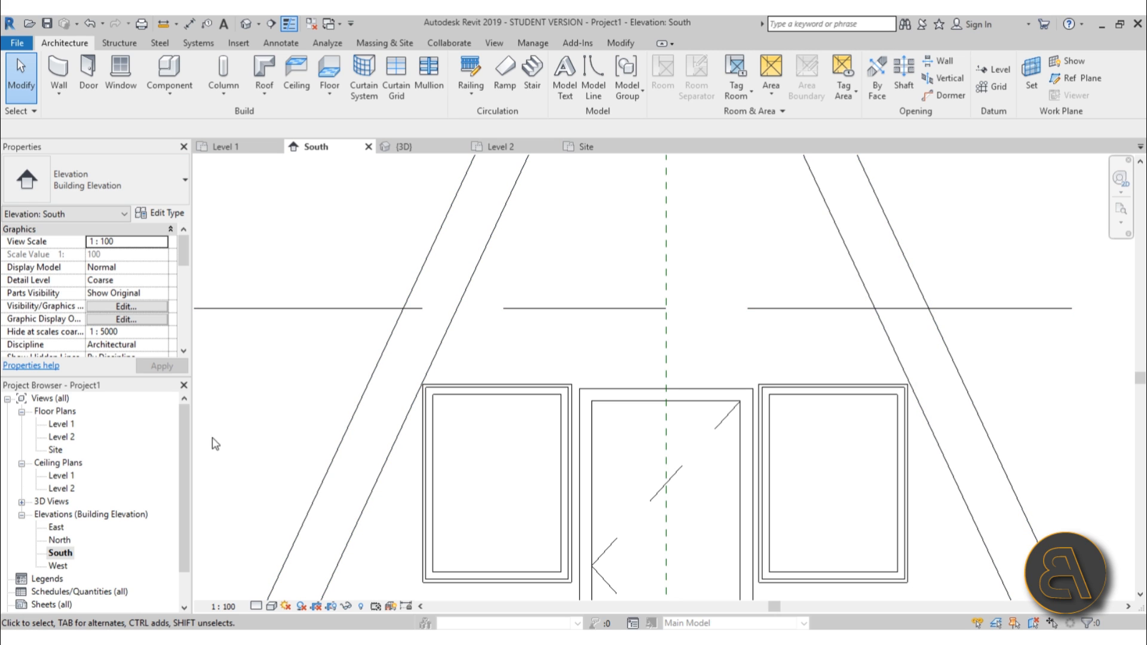
Start a floor on Level 2 and duplicate the floor type as Generic Floor - 150mm.
{"action": "double_click", "coordinate": [60, 436]}
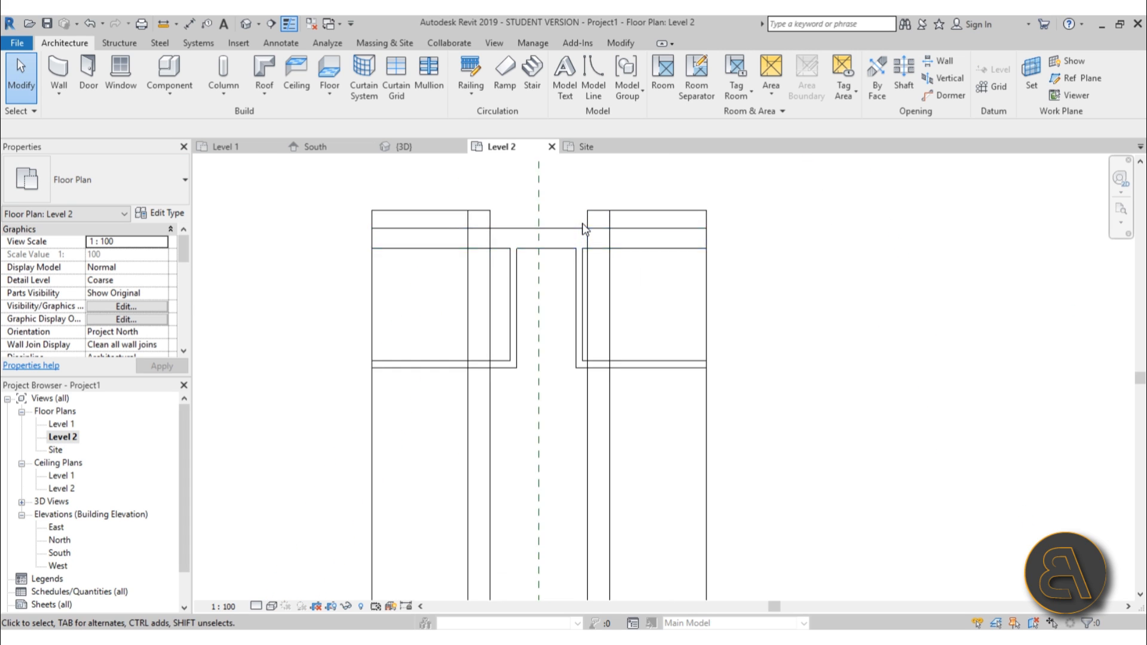
{"action": "left_click", "coordinate": [331, 71]}
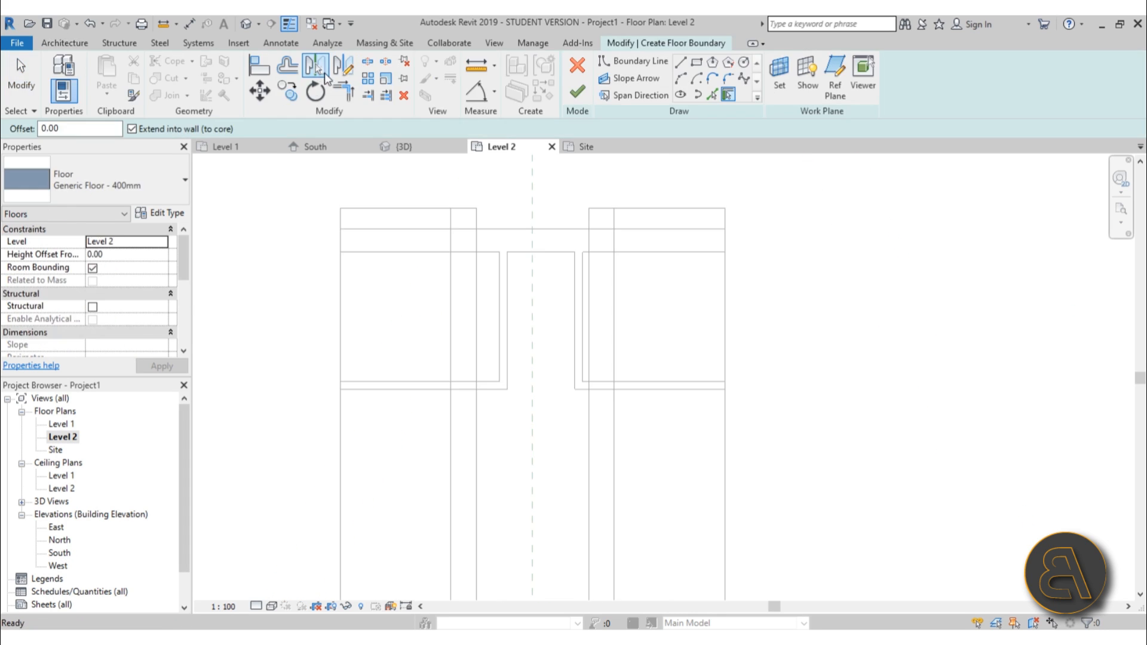
{"action": "left_click", "coordinate": [87, 192]}
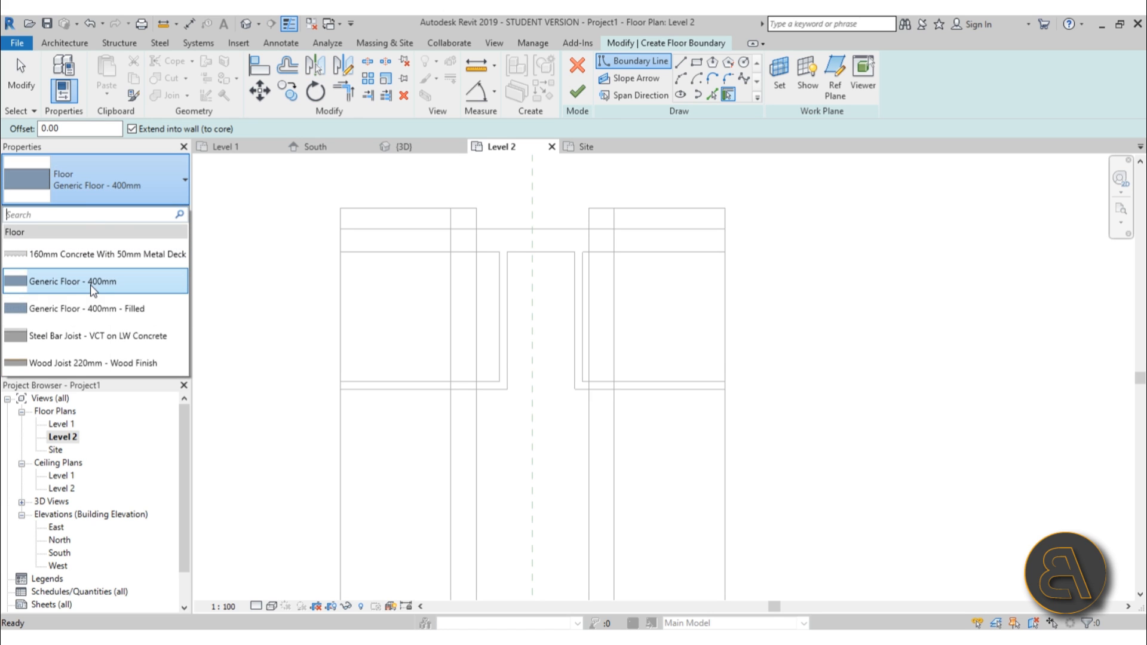
{"action": "left_click", "coordinate": [127, 180]}
{"action": "left_click", "coordinate": [160, 213]}
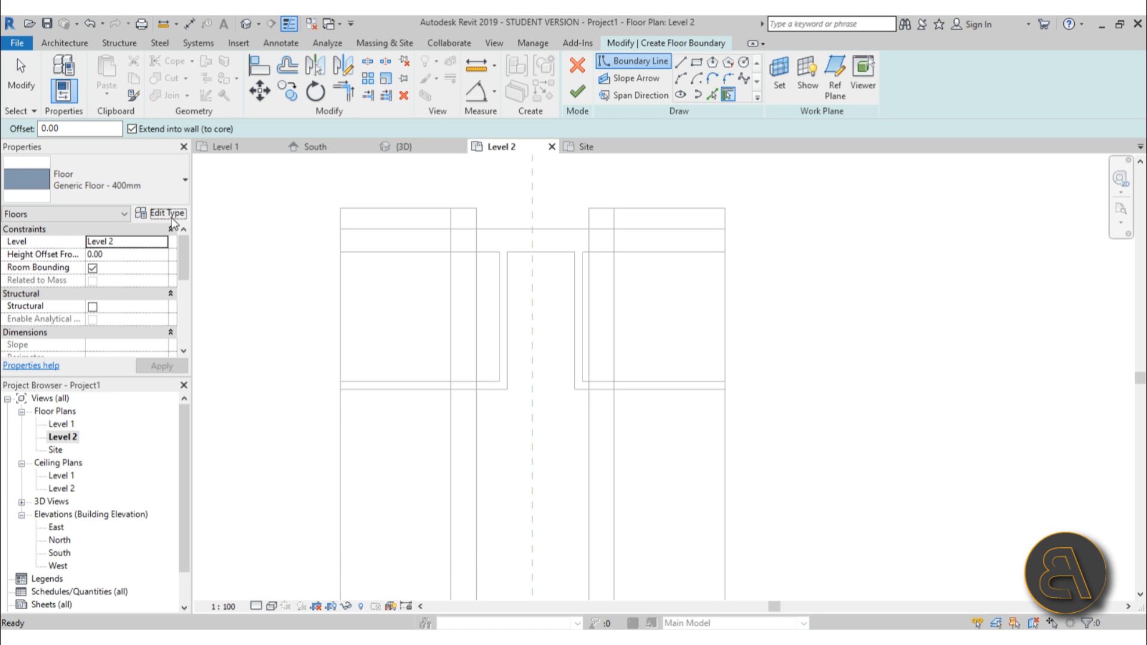
{"action": "left_click", "coordinate": [527, 175]}
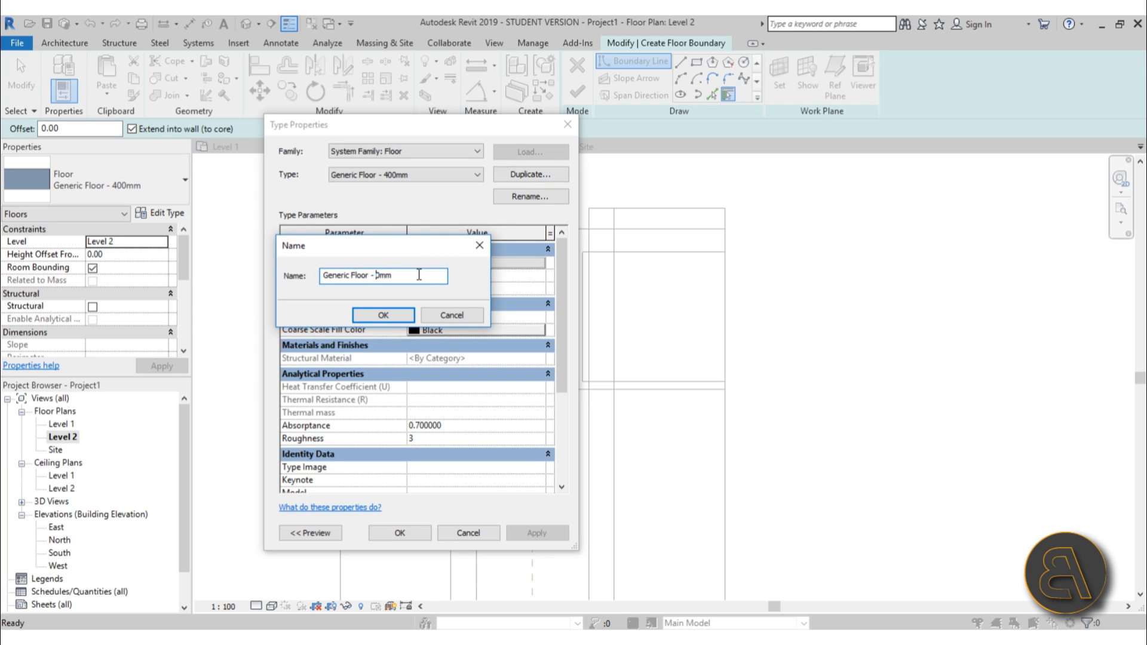
{"action": "left_click", "coordinate": [383, 315]}
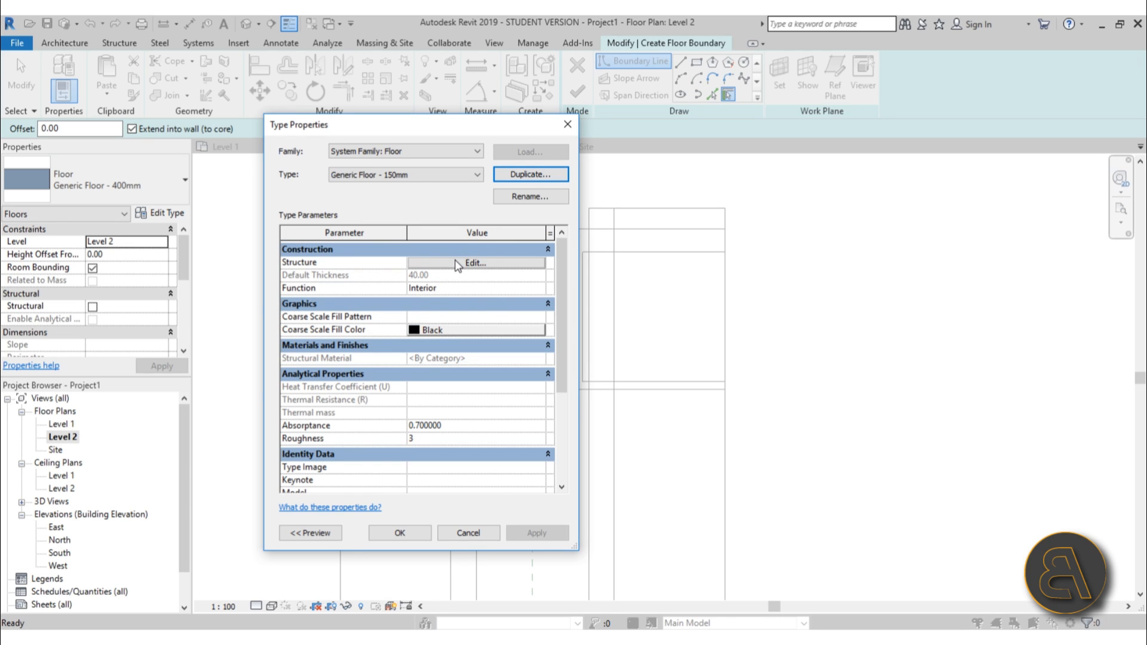
{"action": "left_click", "coordinate": [491, 266]}
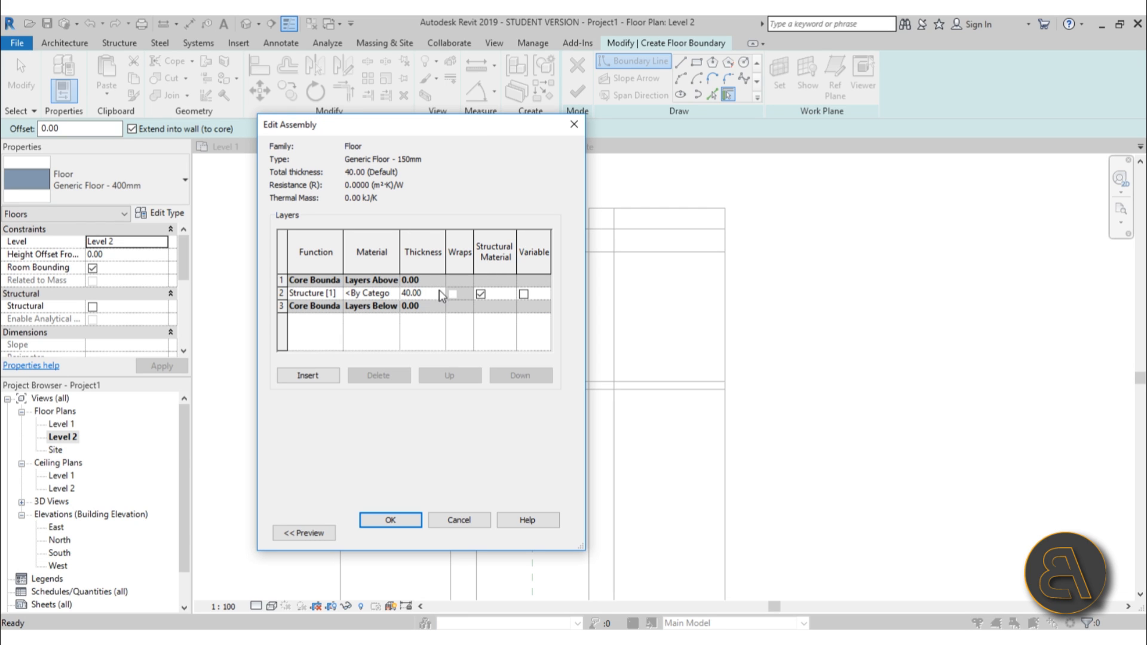
{"action": "left_click", "coordinate": [415, 523]}
{"action": "left_click", "coordinate": [411, 533]}
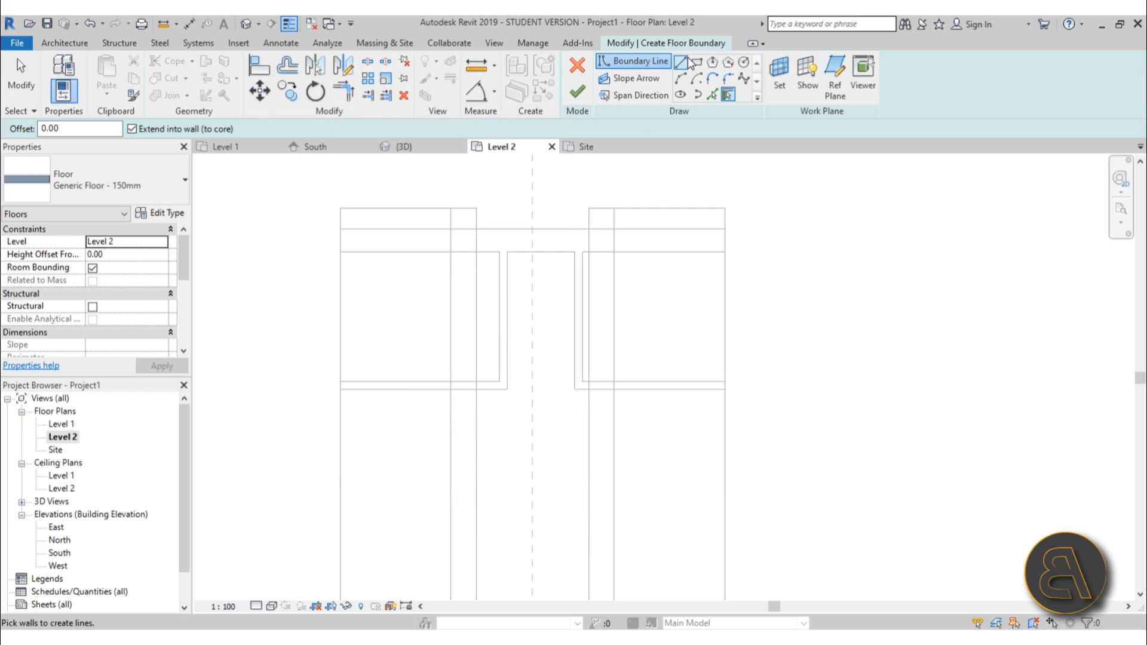
Sketch a rectangular floor boundary spanning the cabin's interior on Level 2.
{"action": "left_click", "coordinate": [697, 63]}
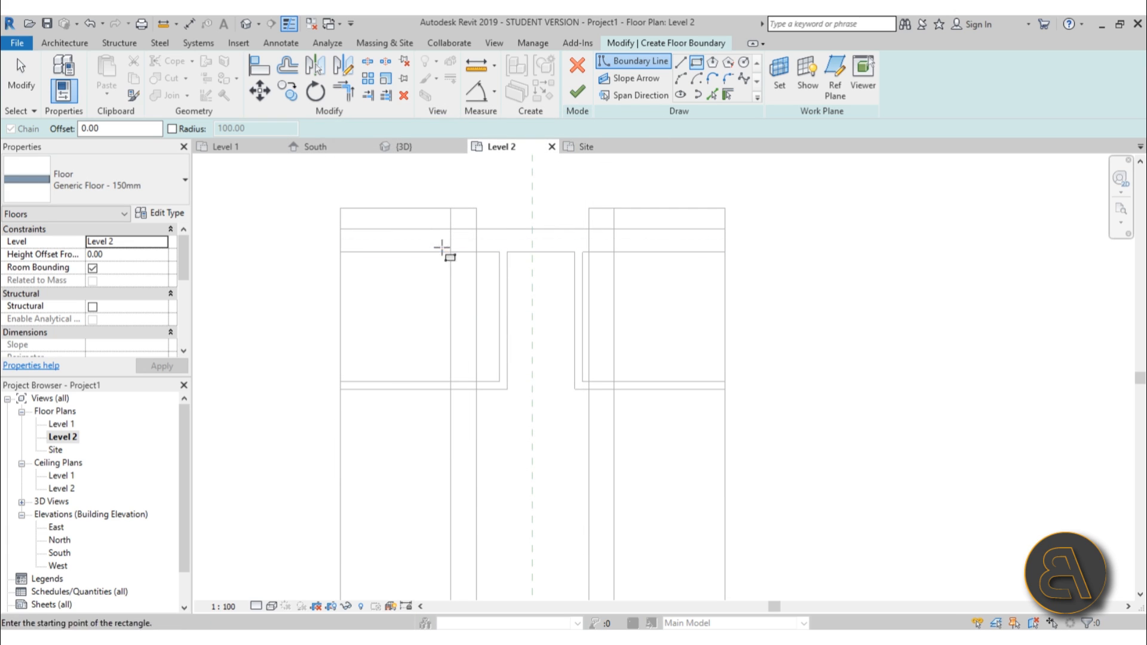
{"action": "left_click", "coordinate": [409, 252]}
{"action": "left_click", "coordinate": [655, 491]}
{"action": "key", "text": "Escape"}
{"action": "key", "text": "Escape"}
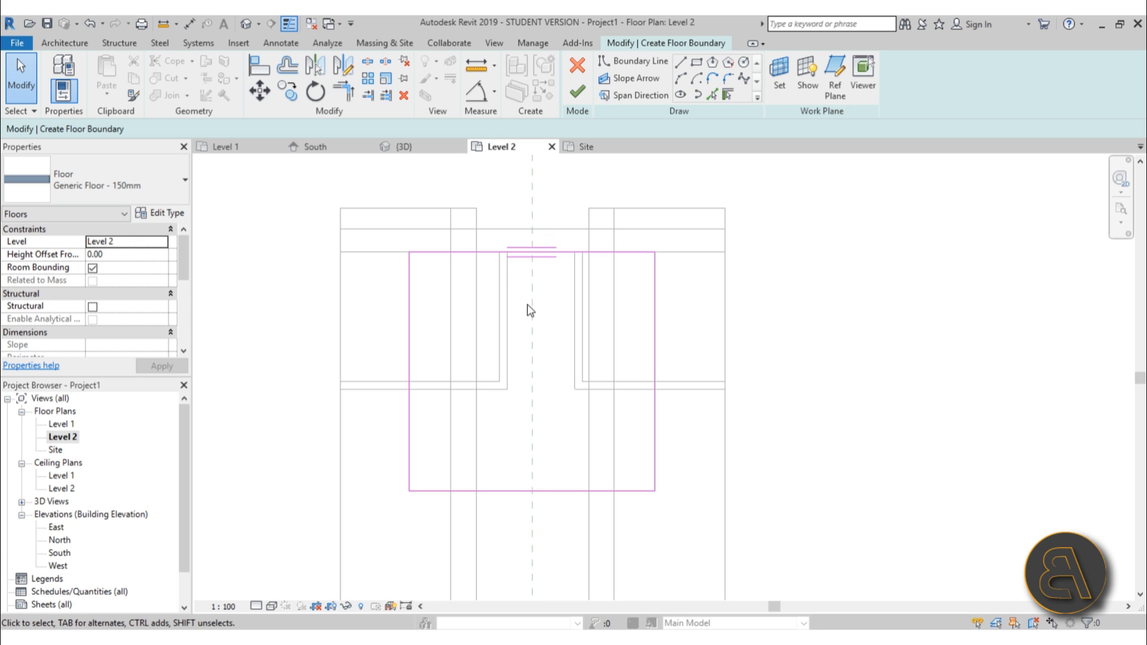
Set the left floor boundary line 140 from the centre reference plane.
{"action": "left_click", "coordinate": [408, 402]}
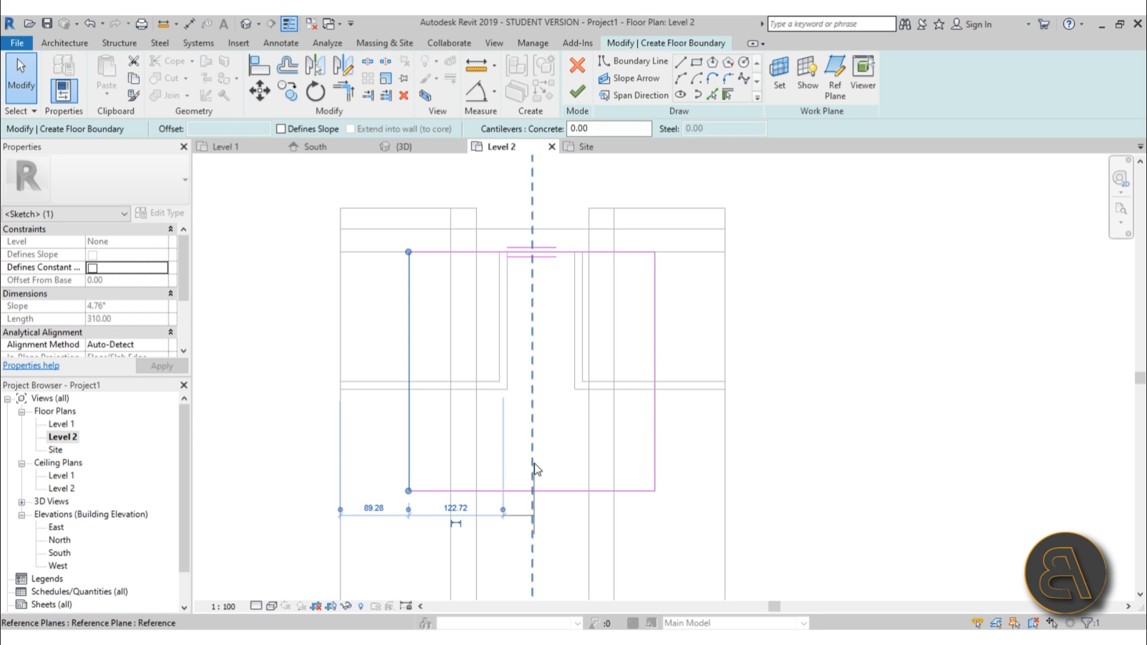
{"action": "left_click_drag", "start_coordinate": [535, 470], "coordinate": [534, 472]}
{"action": "type", "text": "14"}
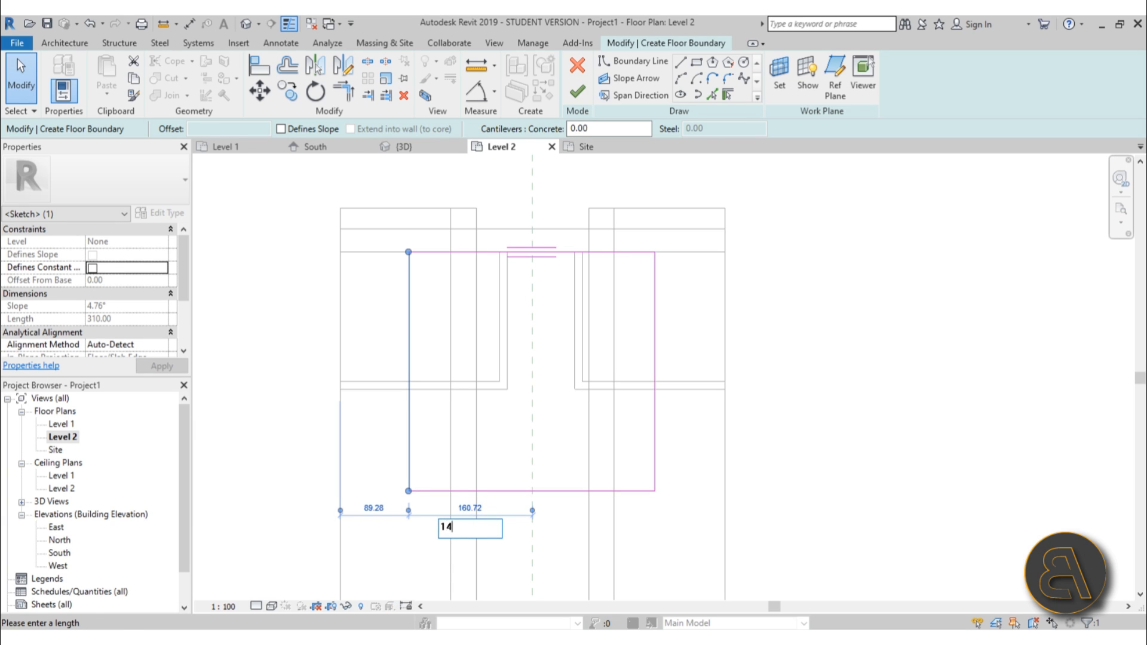
{"action": "type", "text": "0"}
{"action": "key", "text": "Return"}
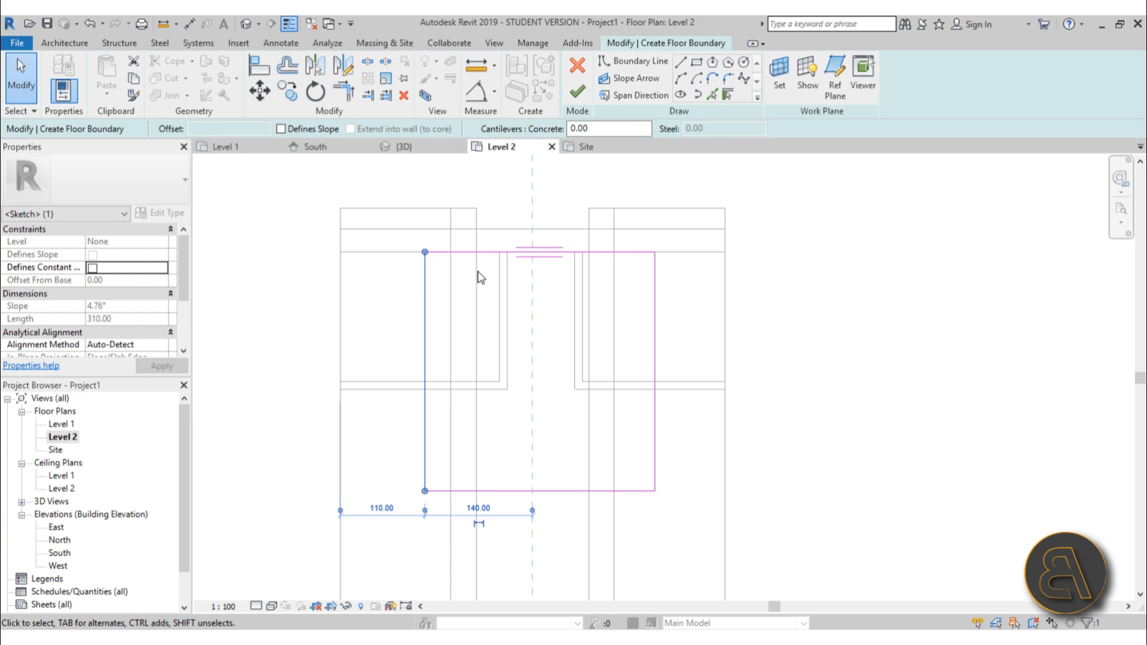
Set the right floor boundary line 140 from the centre reference plane.
{"action": "left_click", "coordinate": [654, 339]}
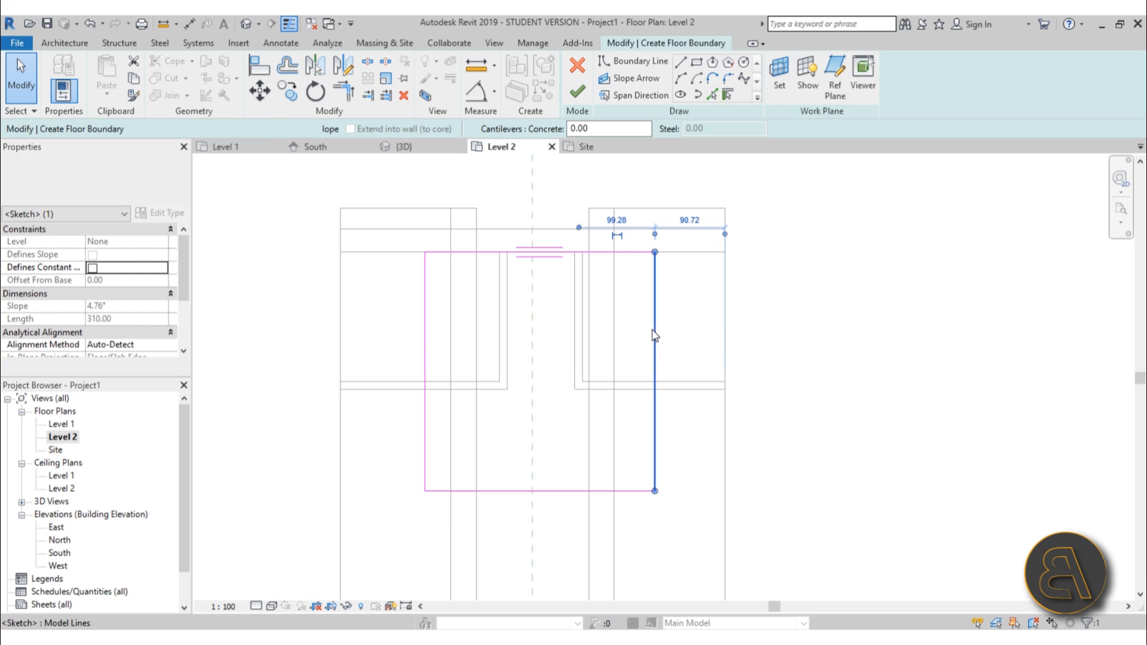
{"action": "left_click_drag", "start_coordinate": [540, 210], "coordinate": [532, 213]}
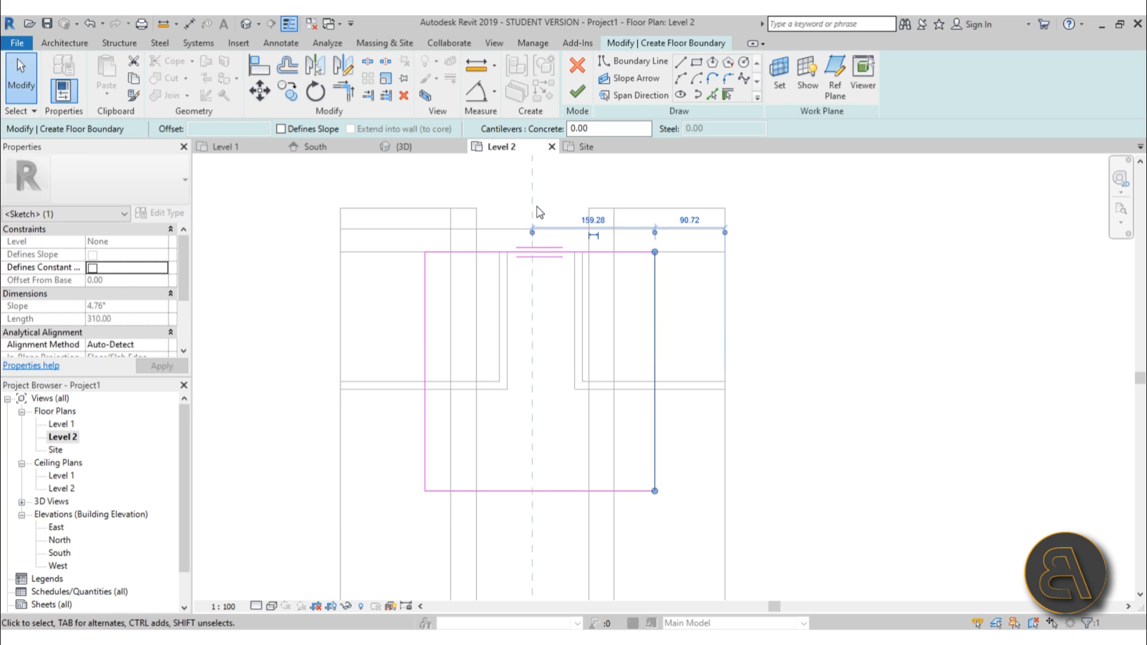
{"action": "left_click", "coordinate": [582, 218]}
{"action": "type", "text": "140"}
{"action": "key", "text": "Return"}
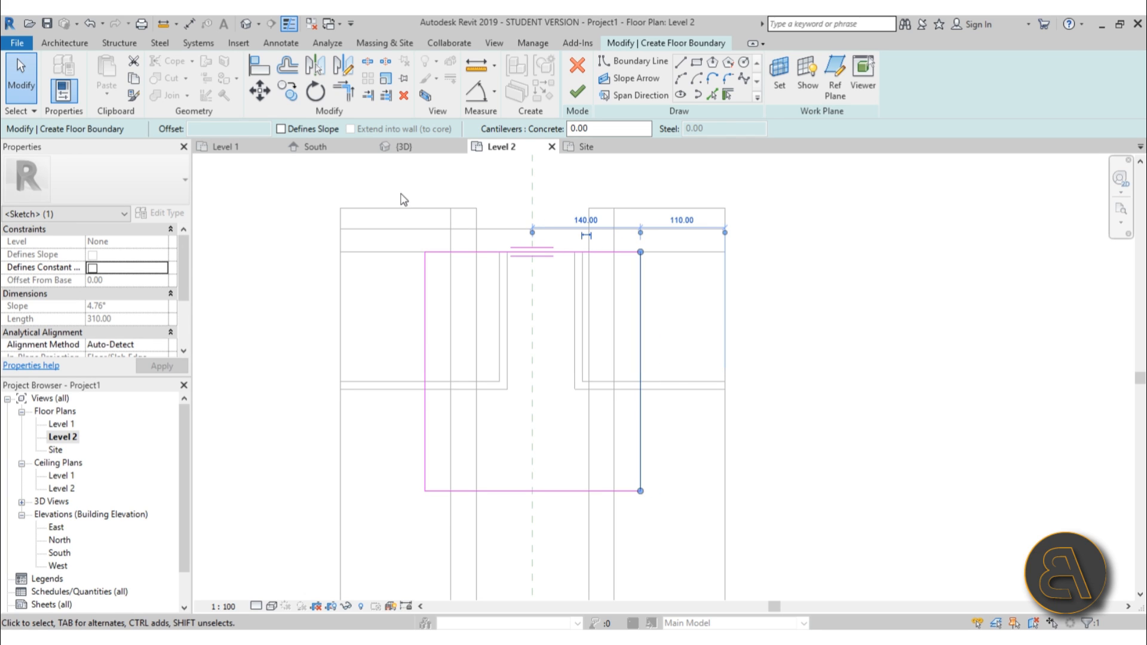
Set the floor boundary's depth to 260 by moving its bottom line relative to the top line.
{"action": "left_click", "coordinate": [531, 492]}
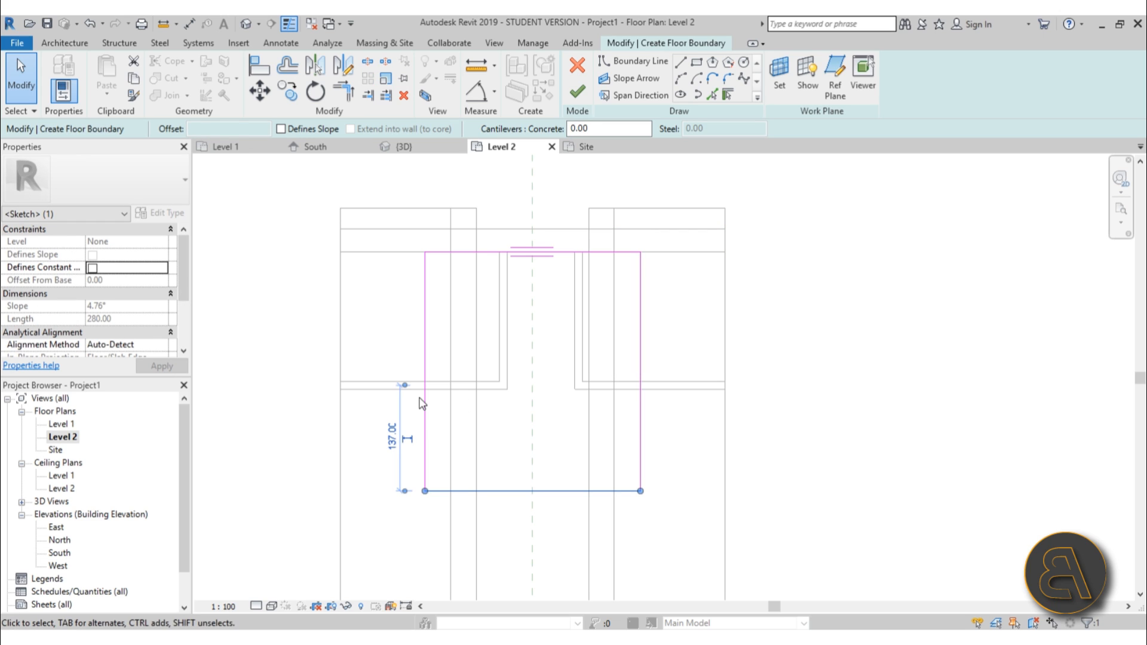
{"action": "left_click_drag", "start_coordinate": [410, 388], "coordinate": [407, 253]}
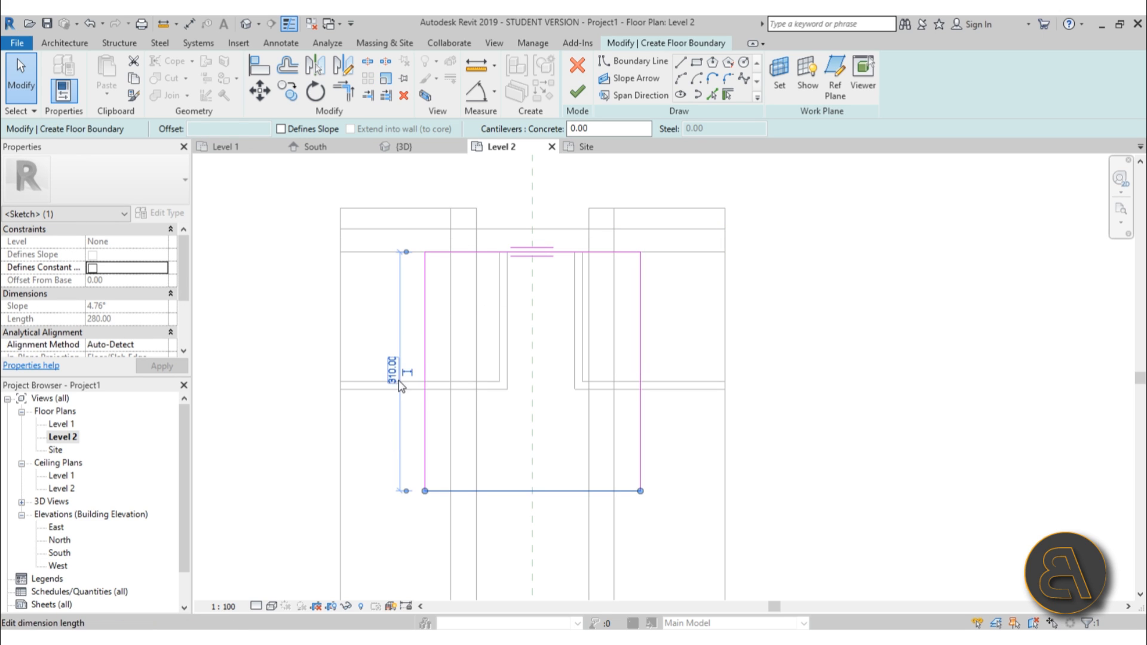
{"action": "left_click", "coordinate": [392, 371]}
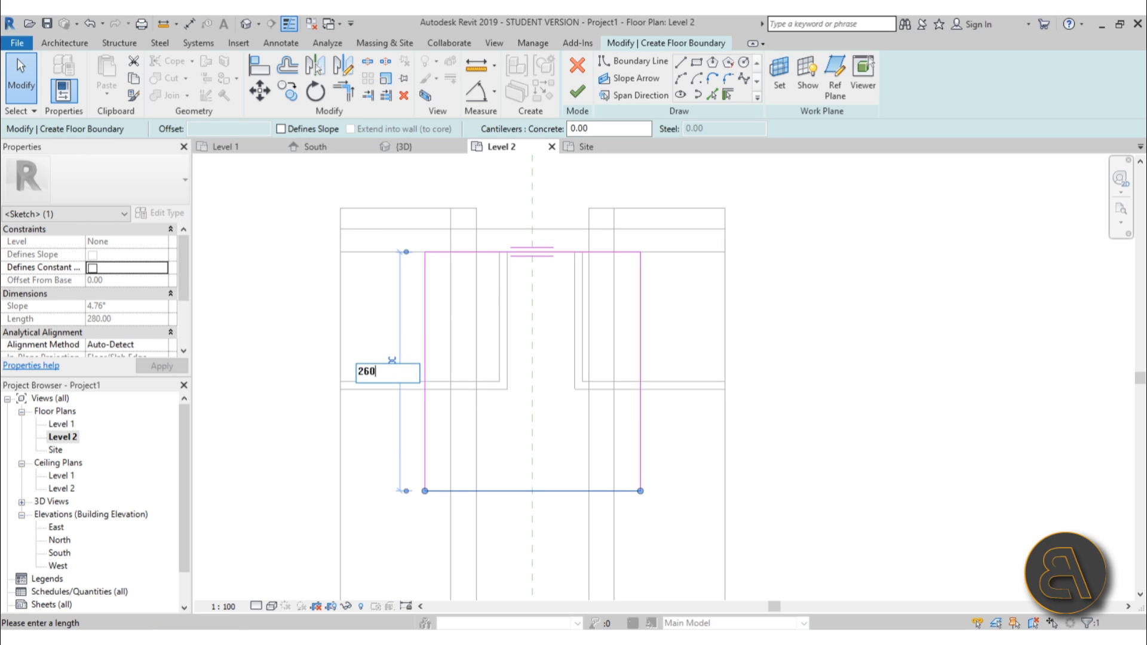
{"action": "key", "text": "Return"}
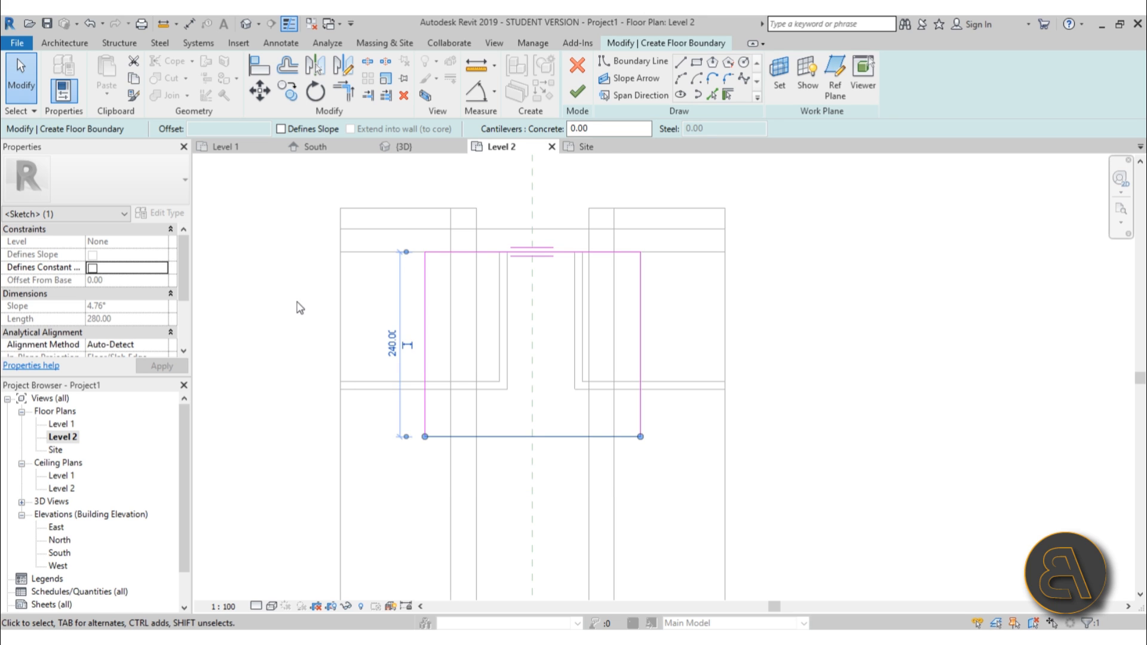
{"action": "left_click", "coordinate": [514, 296]}
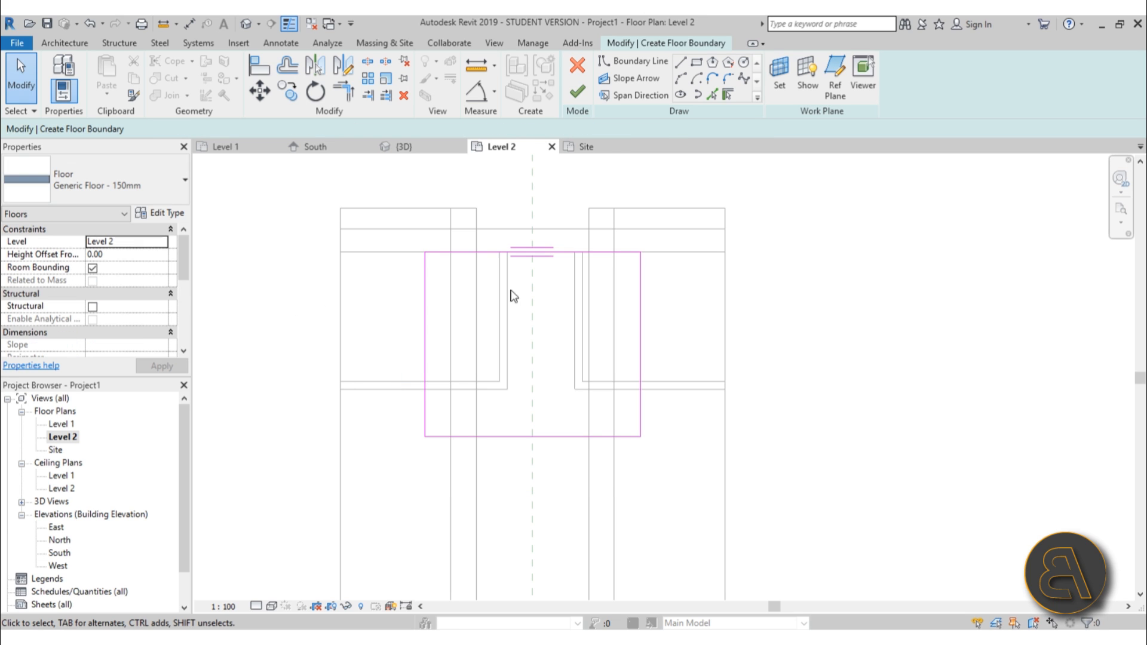
{"action": "left_click", "coordinate": [486, 438]}
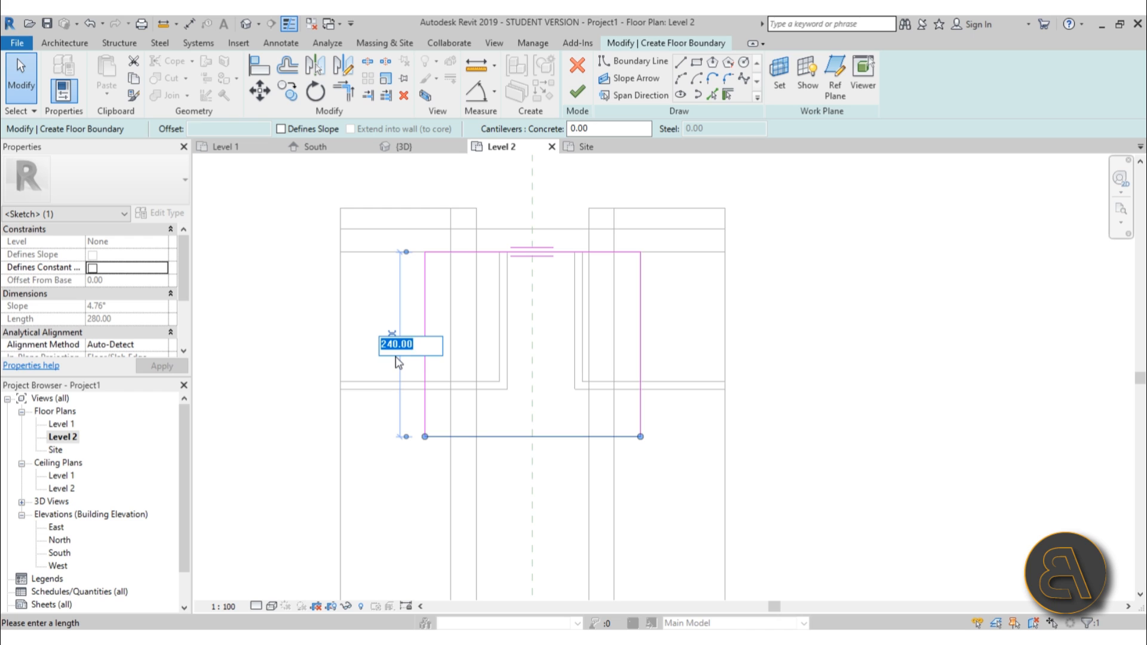
{"action": "key", "text": "Return"}
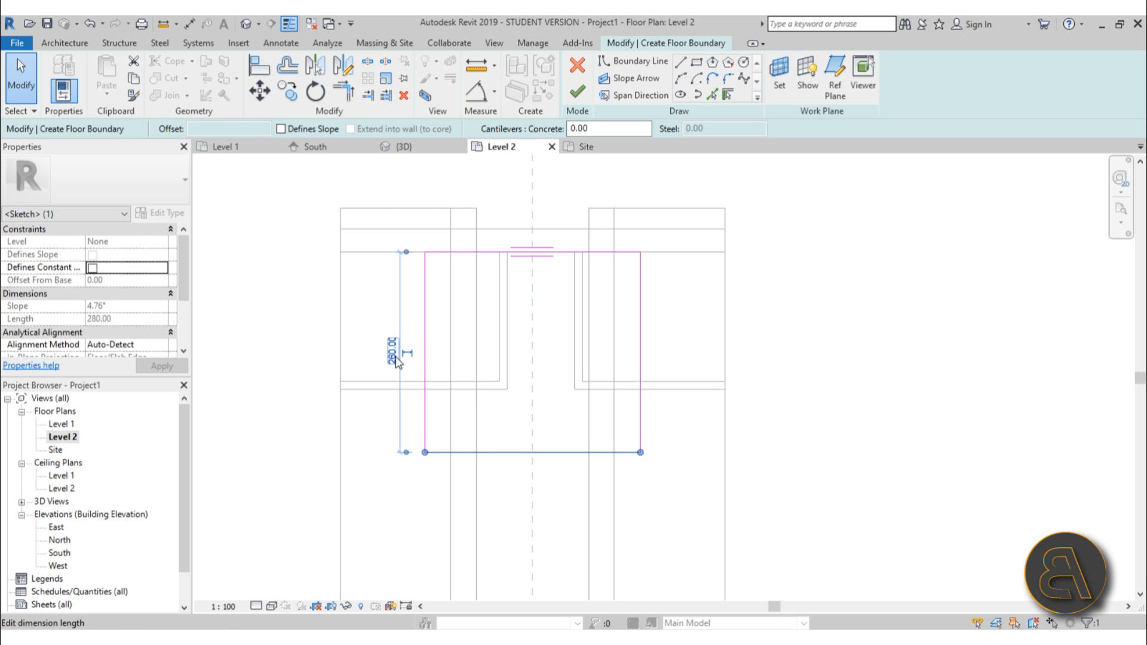
Finish the Level 2 floor sketch to create the floor.
{"action": "scroll", "coordinate": [476, 307], "scroll_direction": "down", "scroll_amount": 2}
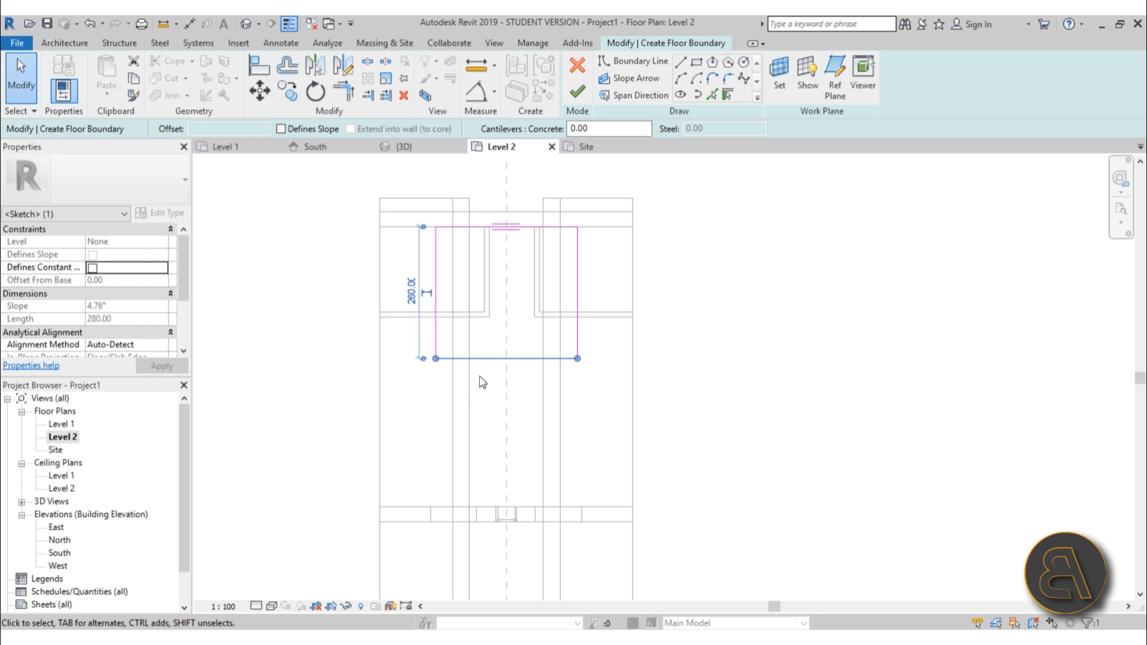
{"action": "left_click", "coordinate": [577, 91]}
{"action": "left_click", "coordinate": [725, 320]}
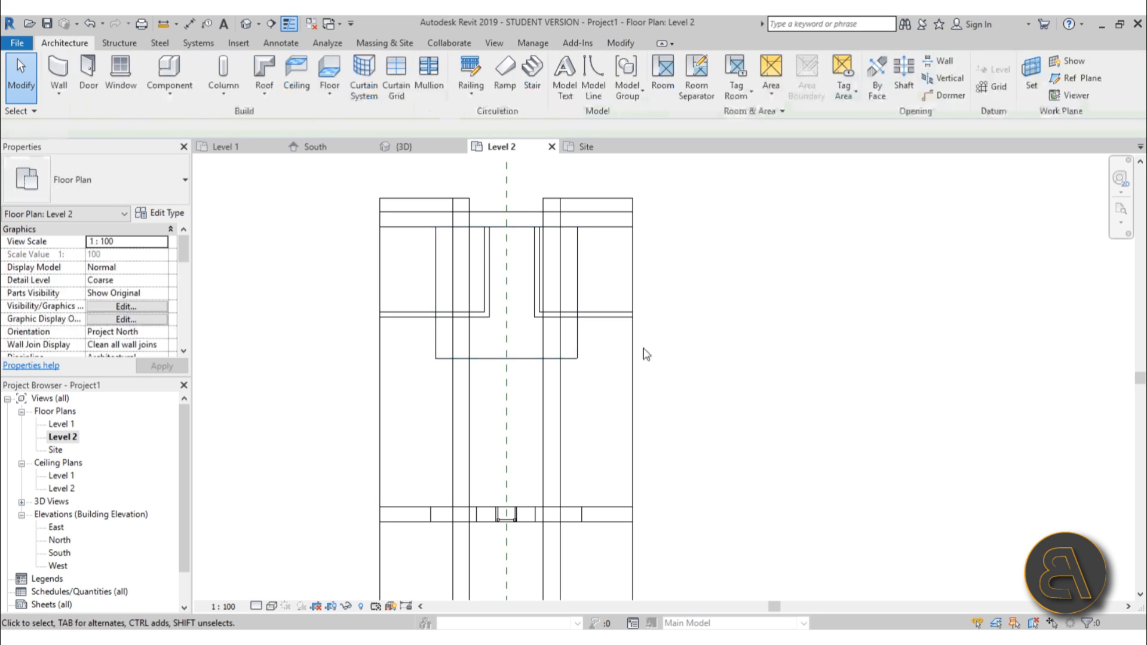
In the 3D view, override the roof's graphics in view with 60 surface transparency.
{"action": "left_click", "coordinate": [245, 24]}
{"action": "middle_click_drag", "start_coordinate": [772, 408], "coordinate": [657, 348], "text": "shift"}
{"action": "left_click", "coordinate": [704, 392]}
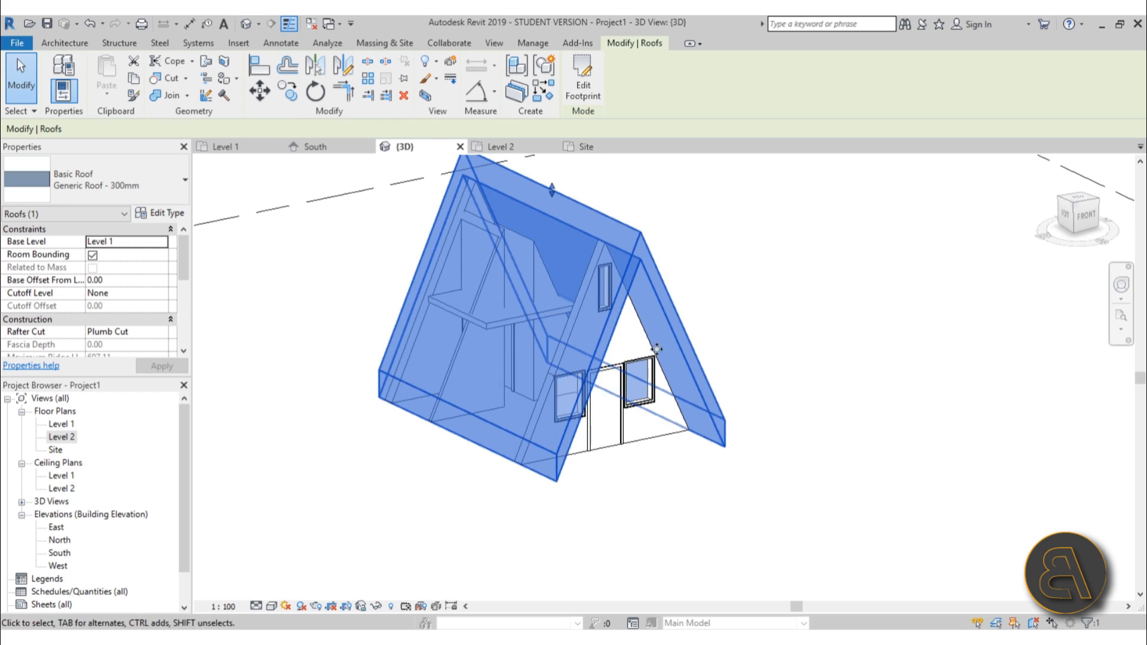
{"action": "right_click", "coordinate": [712, 307]}
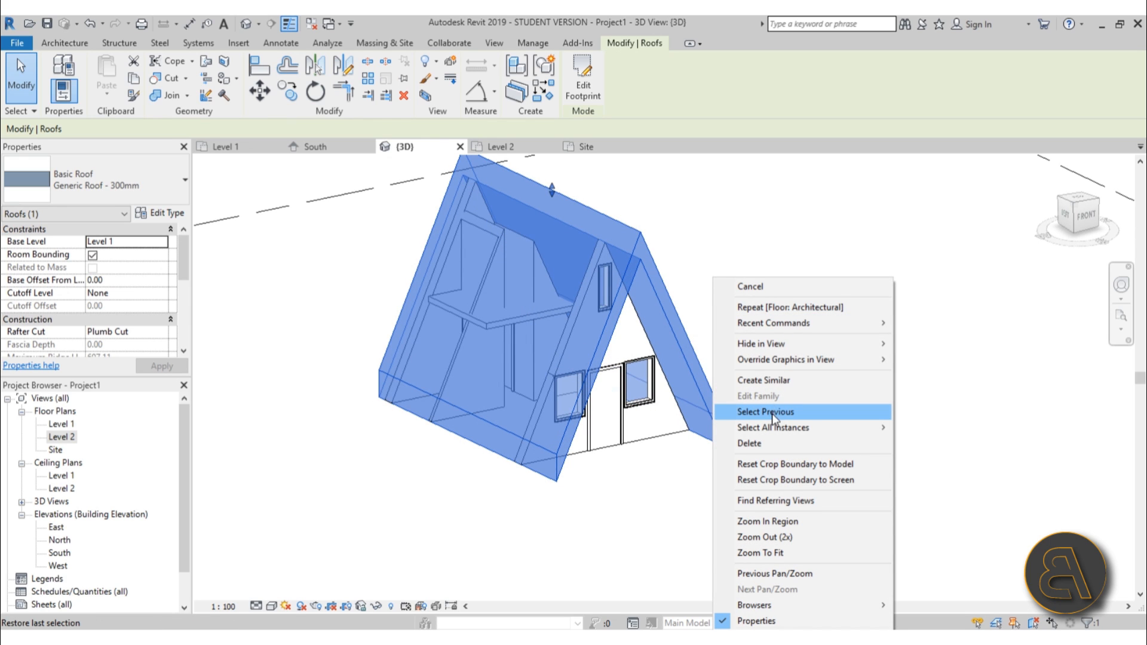
{"action": "mouse_move", "coordinate": [775, 362]}
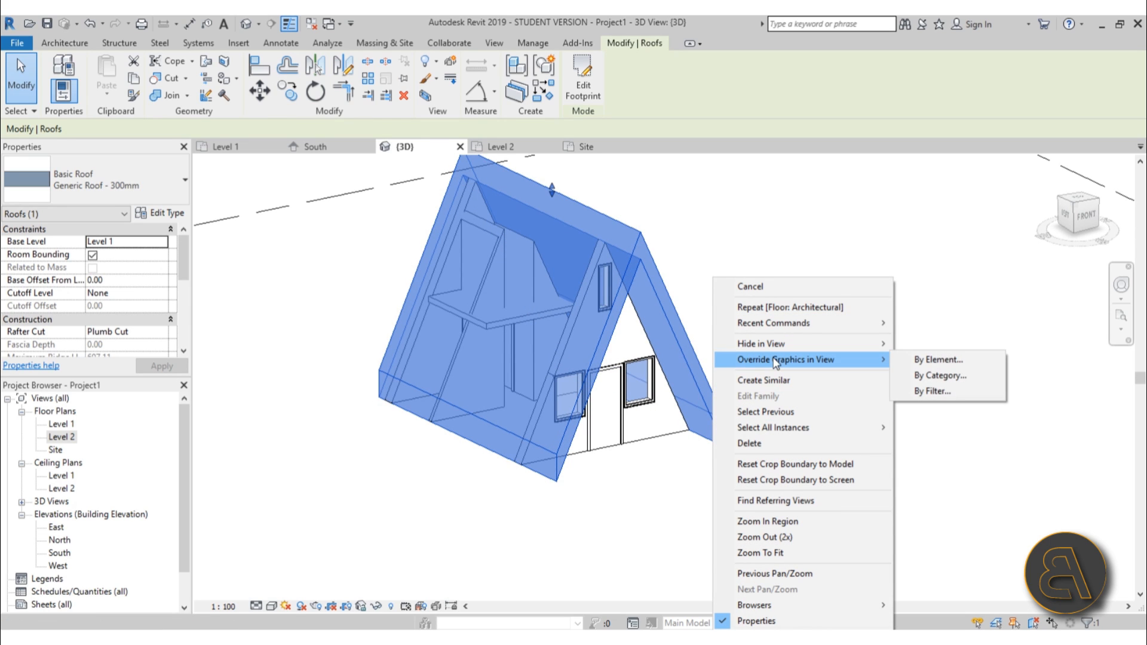
{"action": "right_click", "coordinate": [739, 249]}
{"action": "left_click", "coordinate": [697, 250]}
{"action": "left_click", "coordinate": [667, 266]}
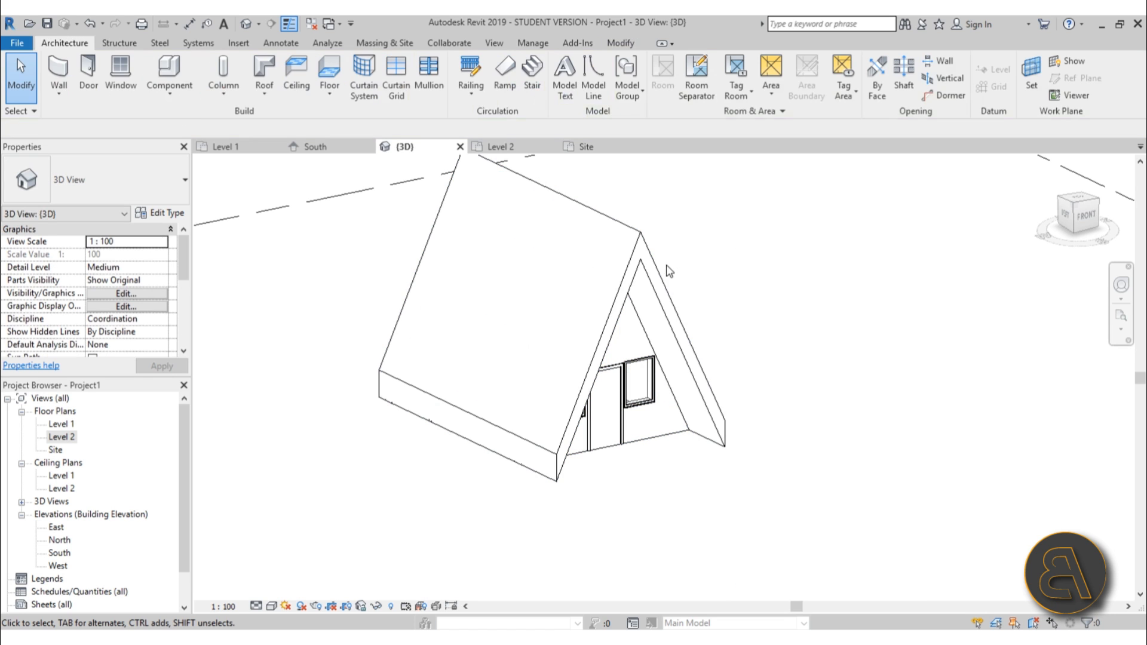
{"action": "left_click", "coordinate": [667, 267]}
{"action": "right_click", "coordinate": [669, 259]}
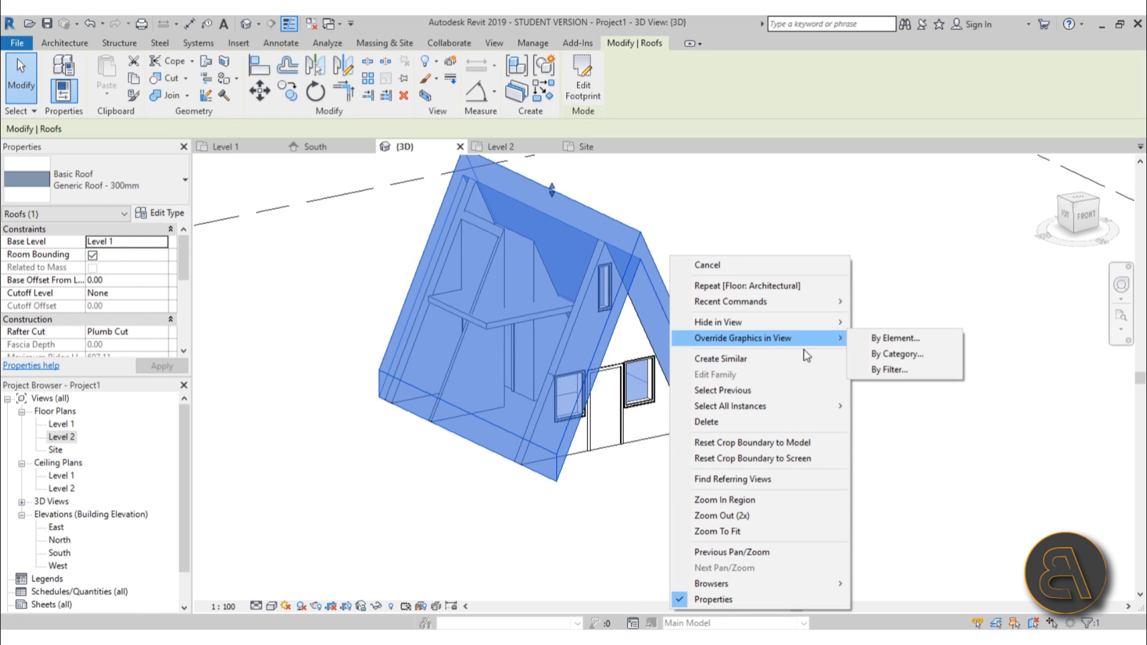
{"action": "left_click", "coordinate": [745, 339]}
{"action": "left_click", "coordinate": [894, 338]}
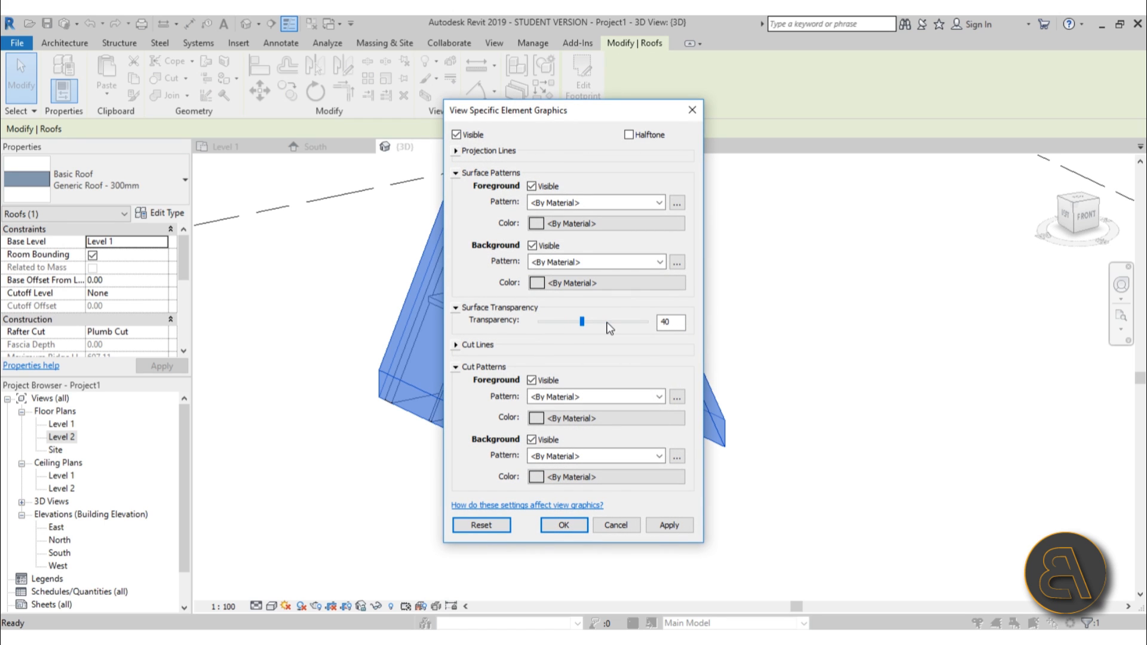
{"action": "left_click", "coordinate": [669, 525]}
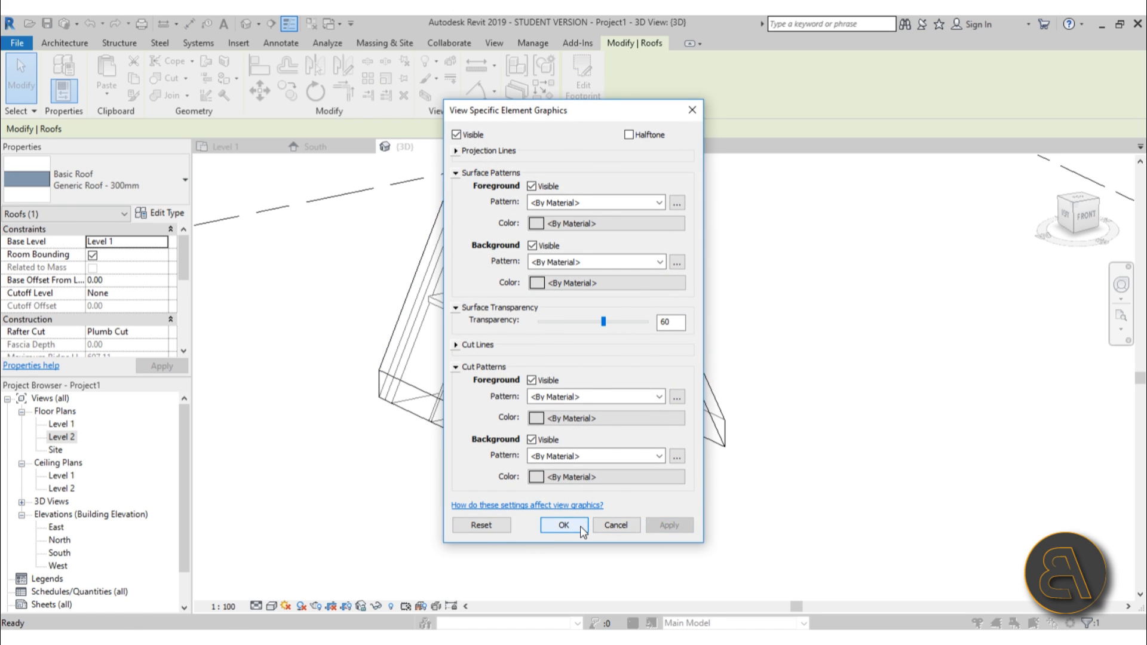
{"action": "left_click", "coordinate": [580, 526]}
Try to attach the tops of the four partition walls to the Level 2 floor.
{"action": "left_click", "coordinate": [841, 496]}
{"action": "middle_click_drag", "start_coordinate": [782, 497], "coordinate": [660, 420], "text": "shift"}
{"action": "scroll", "coordinate": [506, 267], "scroll_direction": "up", "scroll_amount": 5}
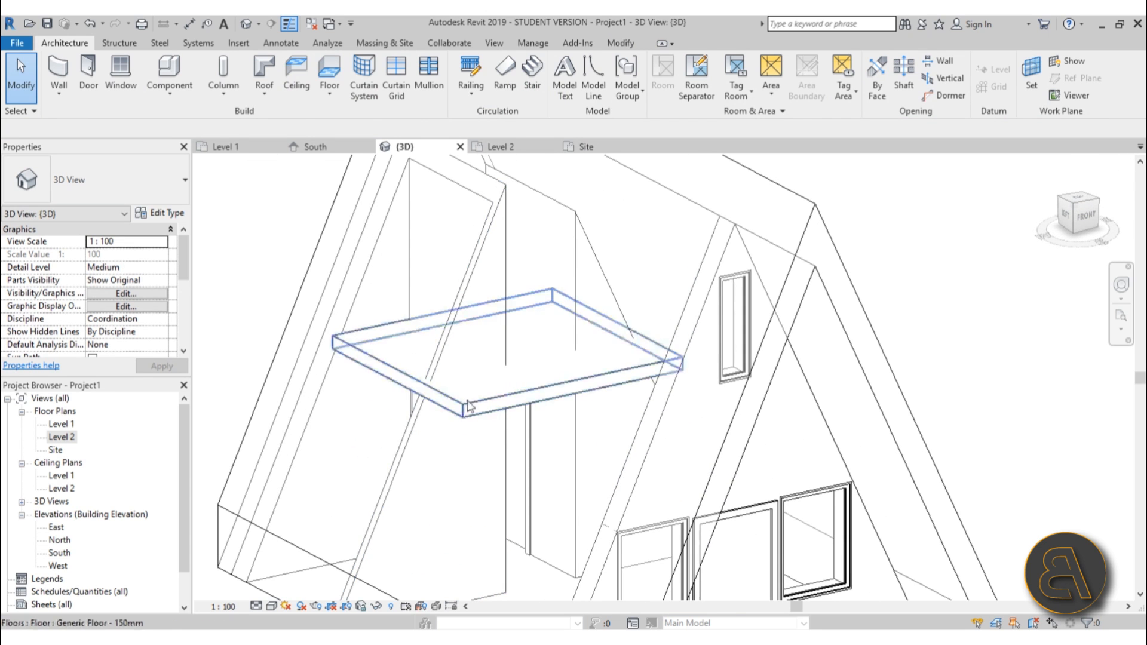
{"action": "left_click", "coordinate": [539, 400]}
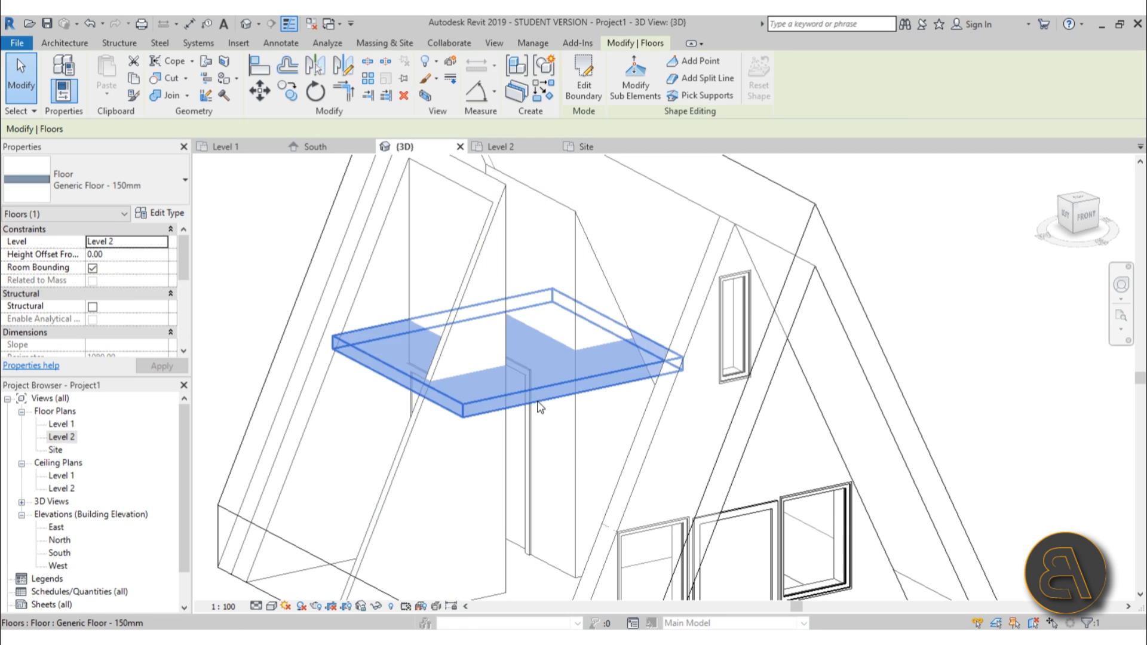
{"action": "key", "text": "Escape"}
{"action": "left_click", "coordinate": [578, 447]}
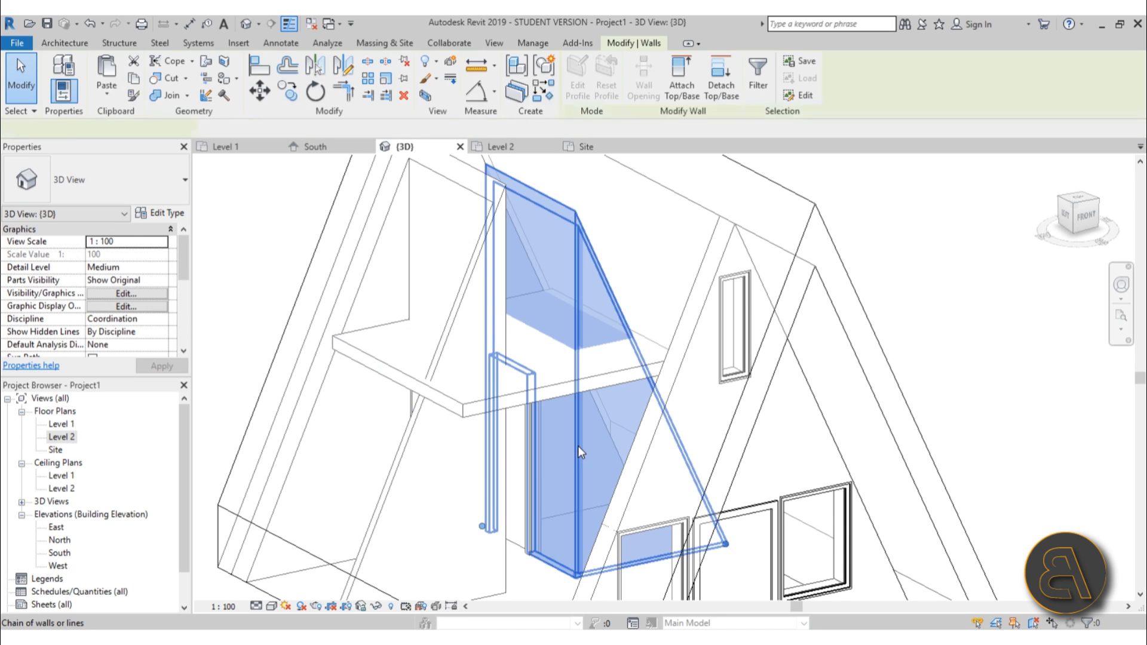
{"action": "left_click", "coordinate": [511, 564], "text": "ctrl"}
{"action": "key", "text": "Tab"}
{"action": "left_click", "coordinate": [511, 564], "text": "ctrl"}
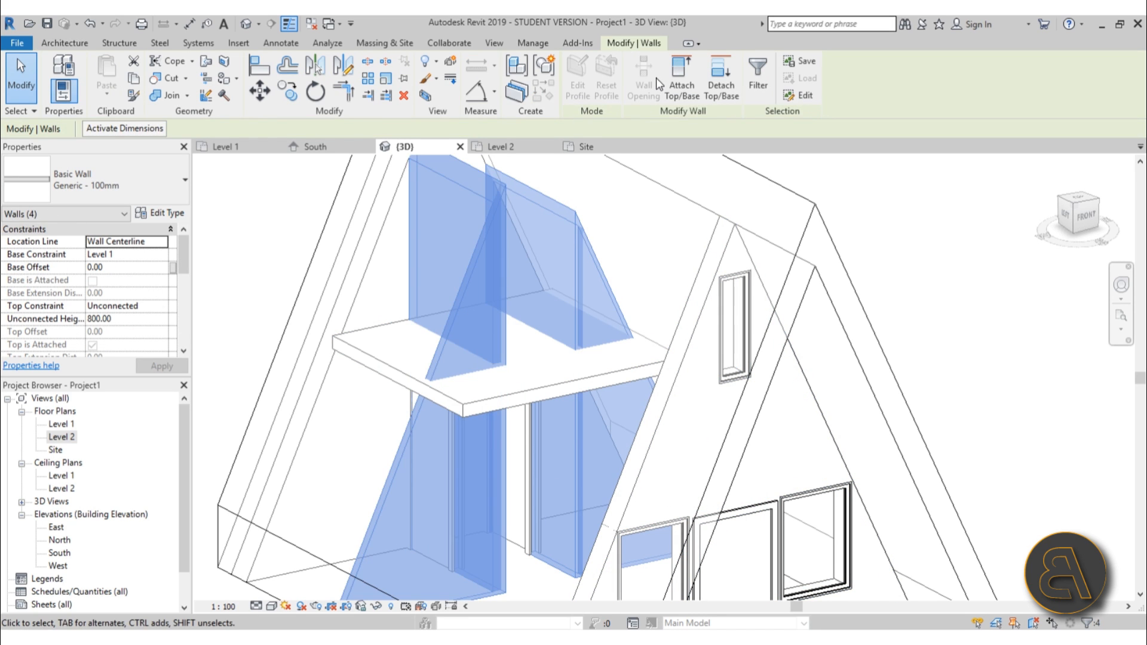
{"action": "left_click", "coordinate": [682, 90]}
{"action": "left_click", "coordinate": [573, 382]}
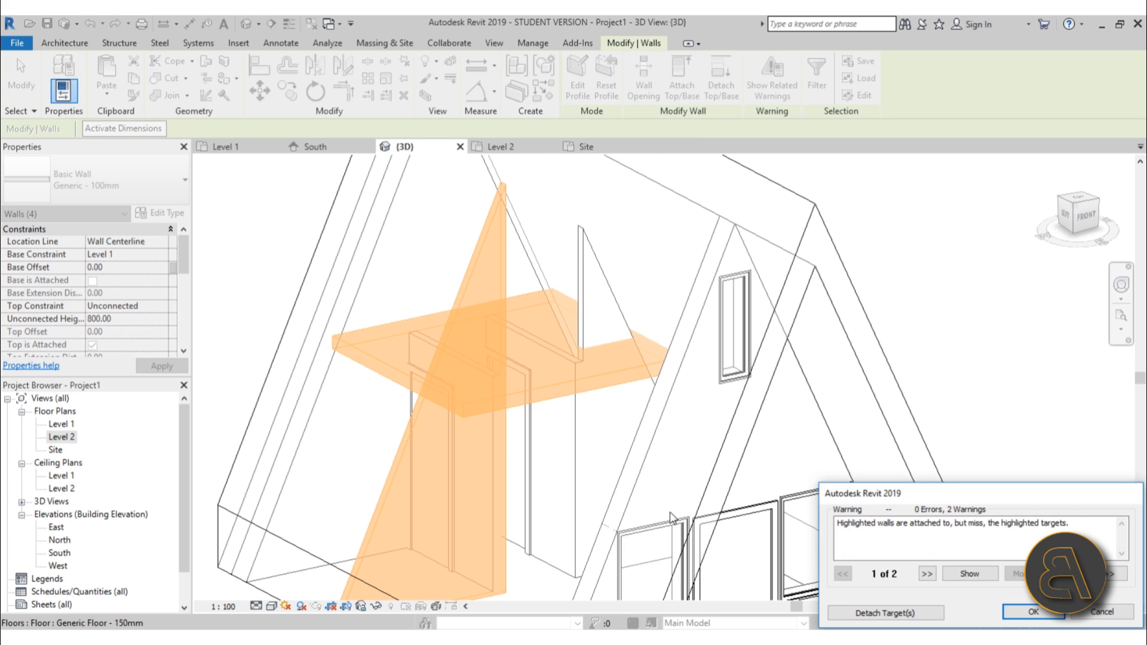
{"action": "left_click", "coordinate": [883, 615]}
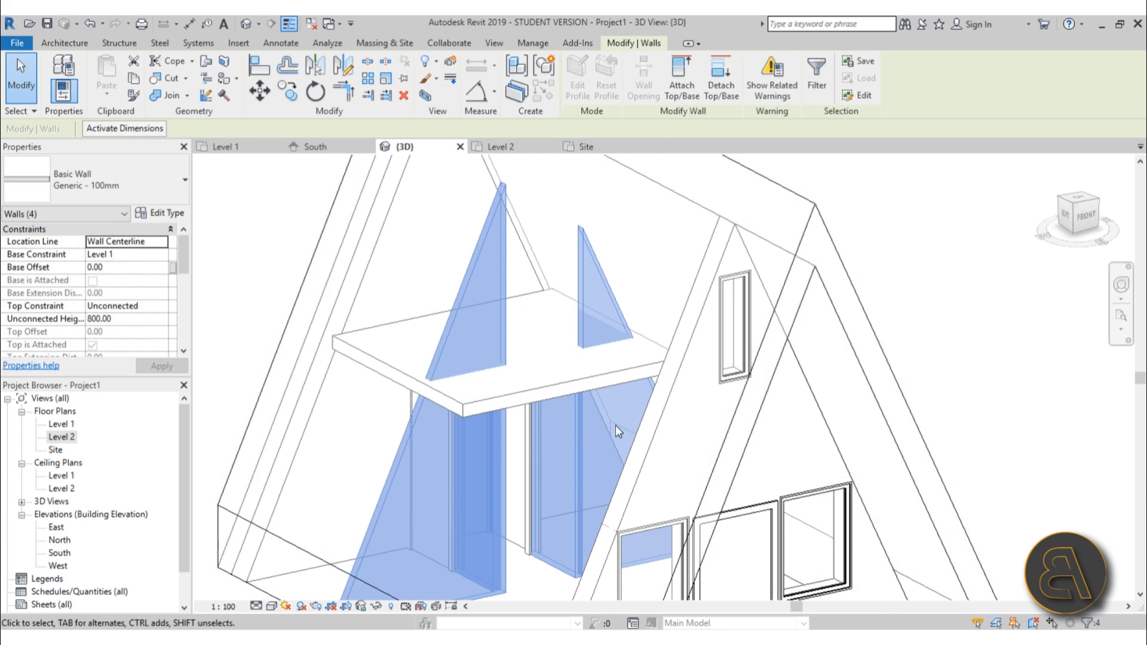
Detach the tops of the two lower partition walls from the roof.
{"action": "scroll", "coordinate": [615, 425], "scroll_direction": "down", "scroll_amount": 3}
{"action": "mouse_move", "coordinate": [616, 424]}
{"action": "middle_mouse_down", "text": "shift"}
{"action": "mouse_move", "coordinate": [701, 374]}
{"action": "mouse_move", "coordinate": [667, 557]}
{"action": "mouse_move", "coordinate": [621, 406]}
{"action": "middle_mouse_up", "text": "shift"}
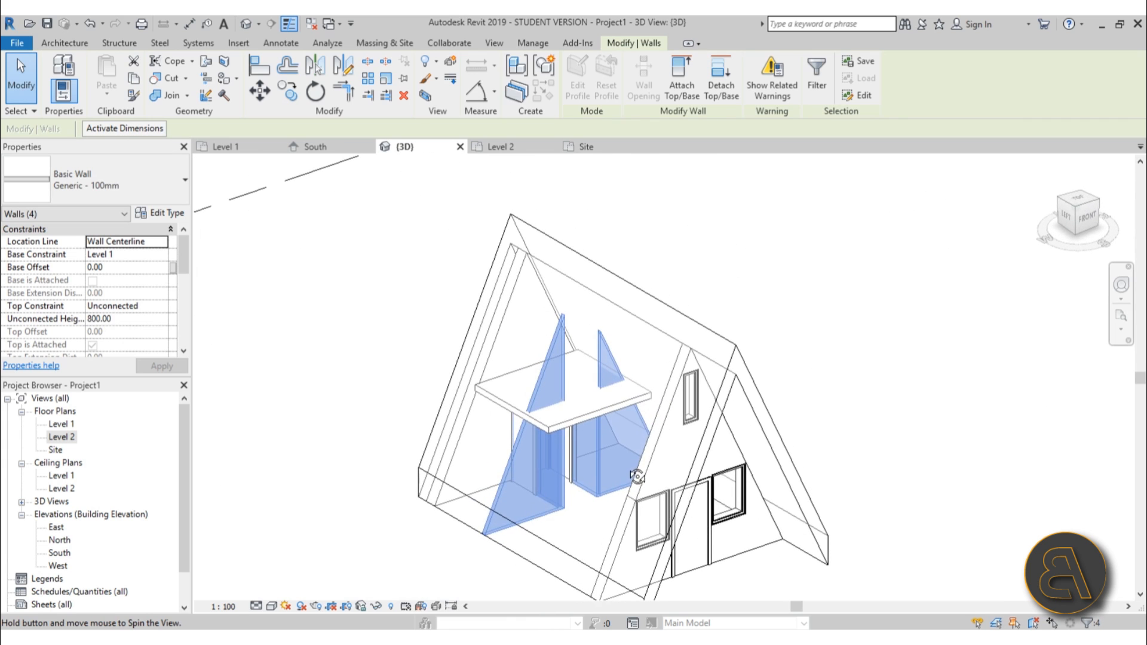
{"action": "left_click", "coordinate": [713, 98]}
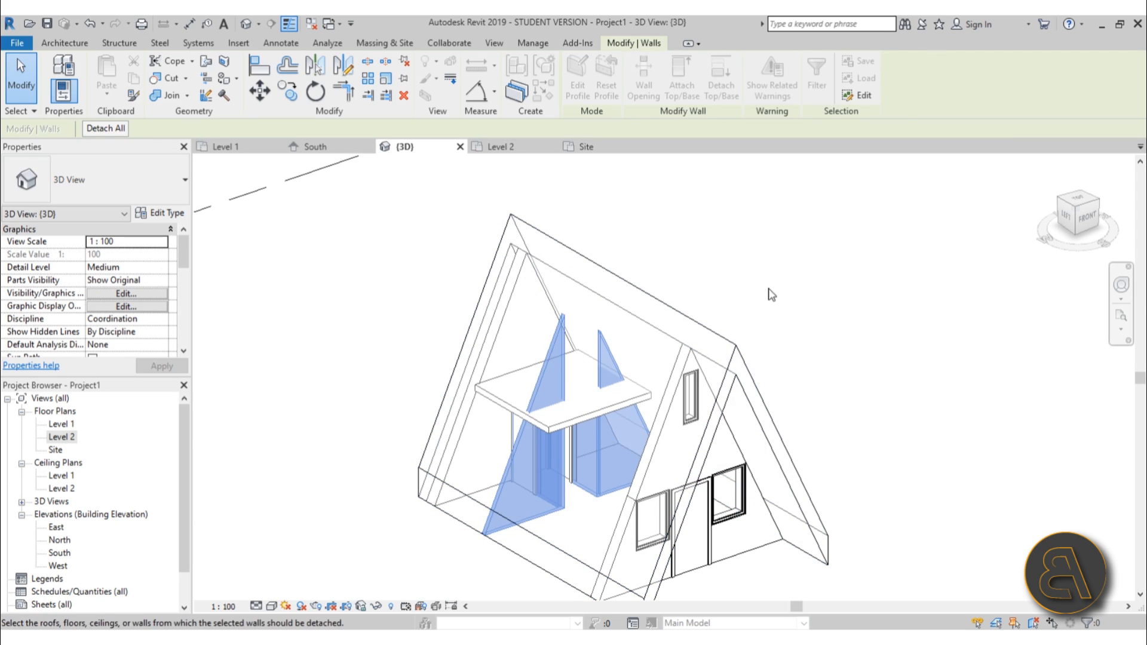
{"action": "left_click", "coordinate": [629, 306]}
{"action": "left_click", "coordinate": [613, 496]}
{"action": "left_click", "coordinate": [547, 514], "text": "ctrl"}
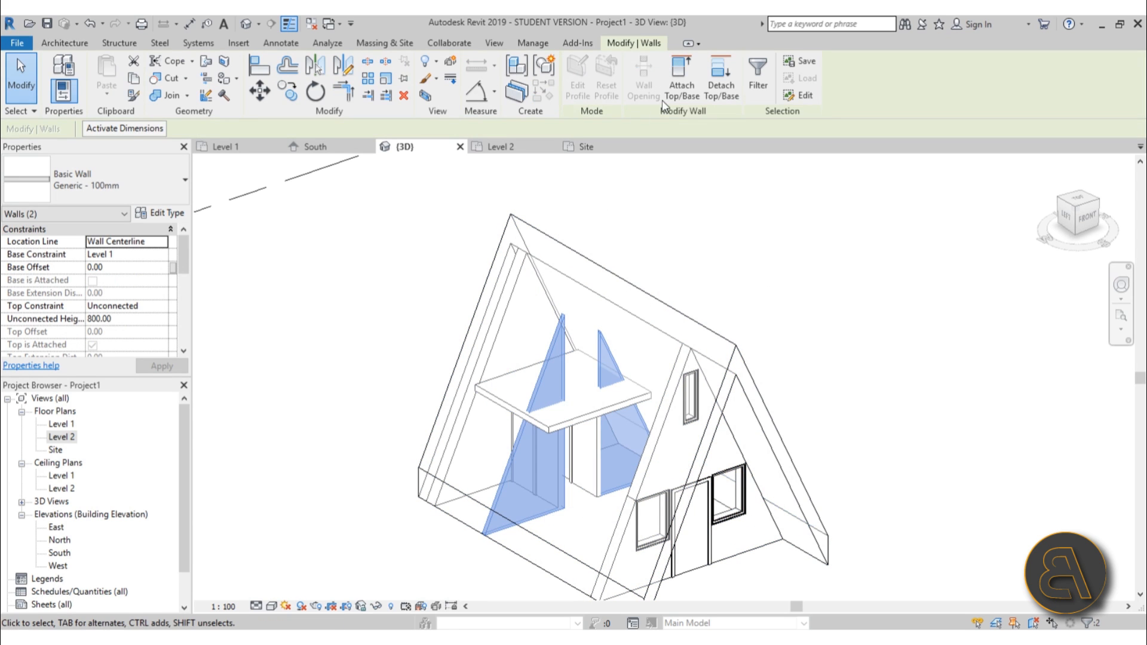
{"action": "left_click", "coordinate": [727, 96]}
{"action": "left_click", "coordinate": [651, 299]}
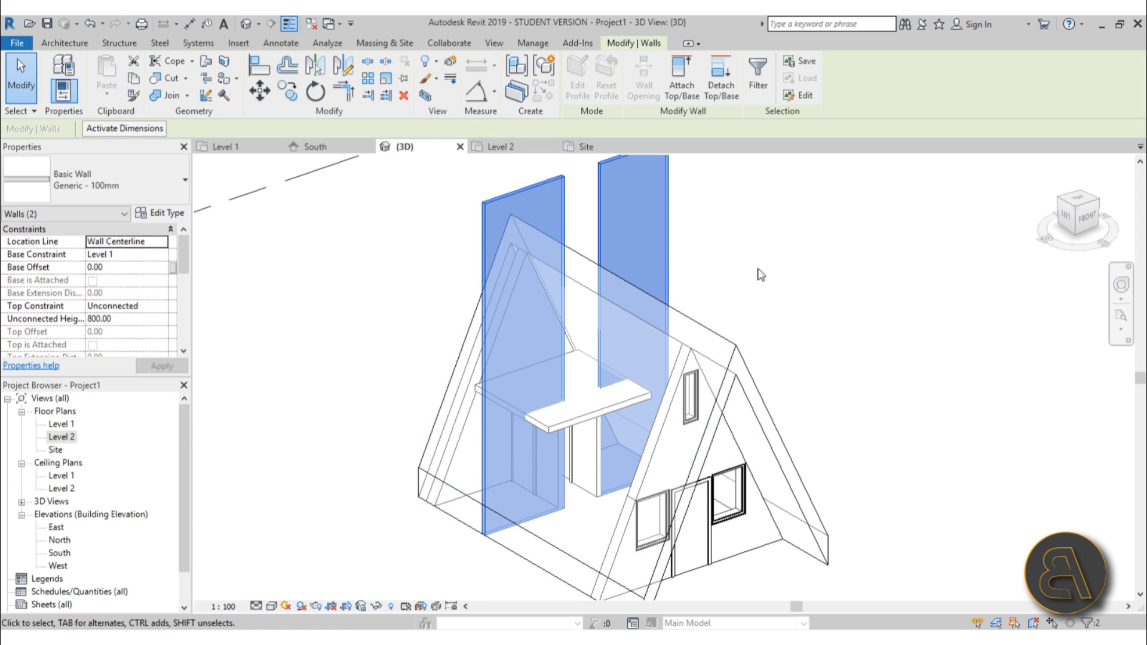
Attach the tops of those two partition walls to the underside of the Level 2 floor.
{"action": "left_click", "coordinate": [758, 227]}
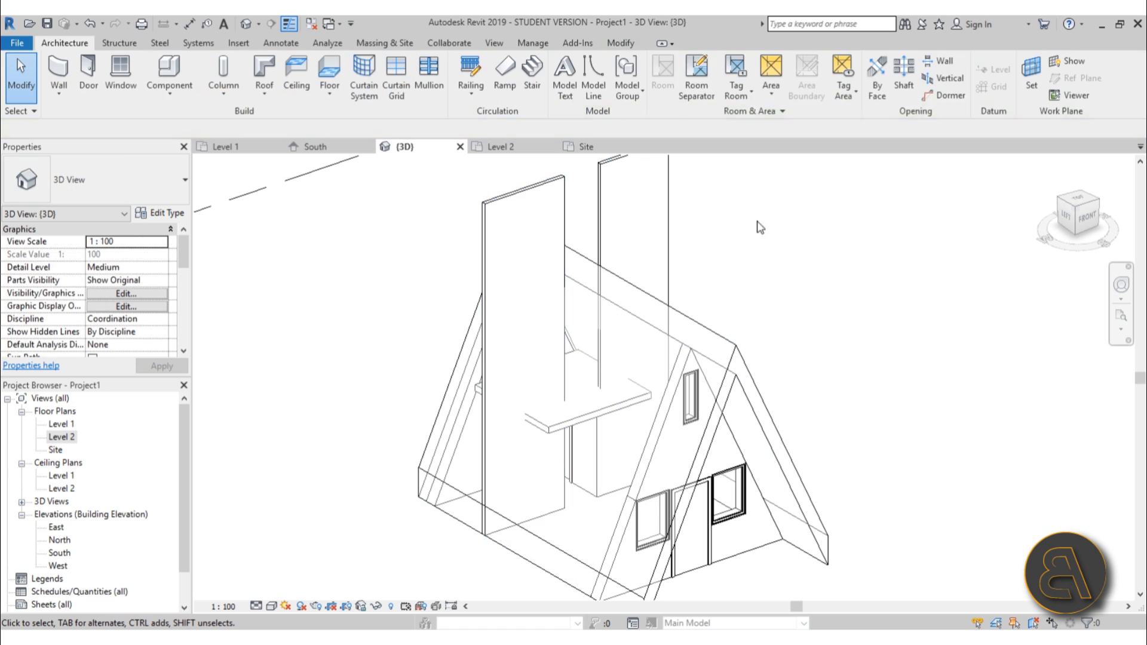
{"action": "left_click", "coordinate": [666, 206]}
{"action": "left_click", "coordinate": [538, 180], "text": "ctrl"}
{"action": "left_click", "coordinate": [682, 84]}
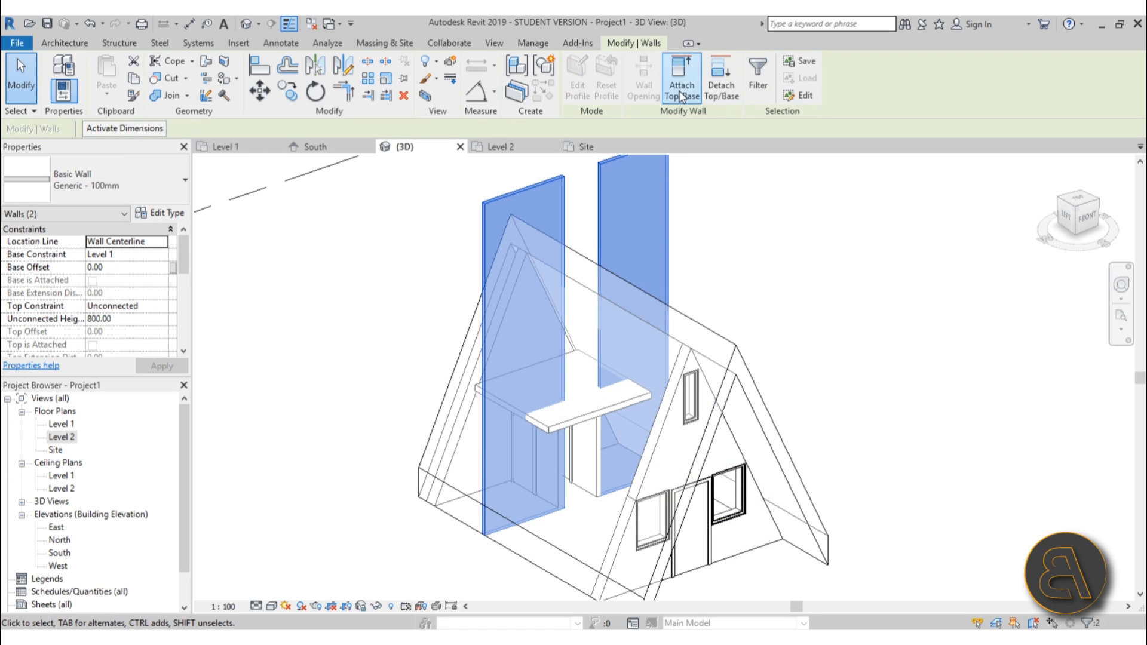
{"action": "left_click", "coordinate": [640, 394]}
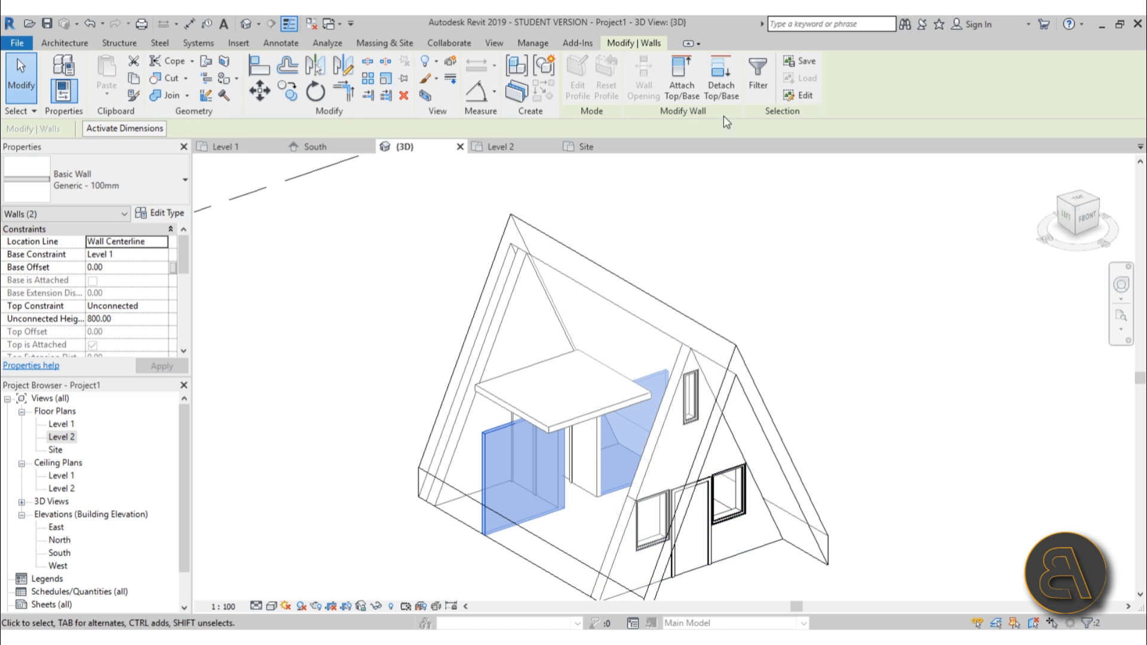
Try to attach the same two walls' tops to the roof.
{"action": "left_click", "coordinate": [682, 90]}
{"action": "left_click", "coordinate": [682, 326]}
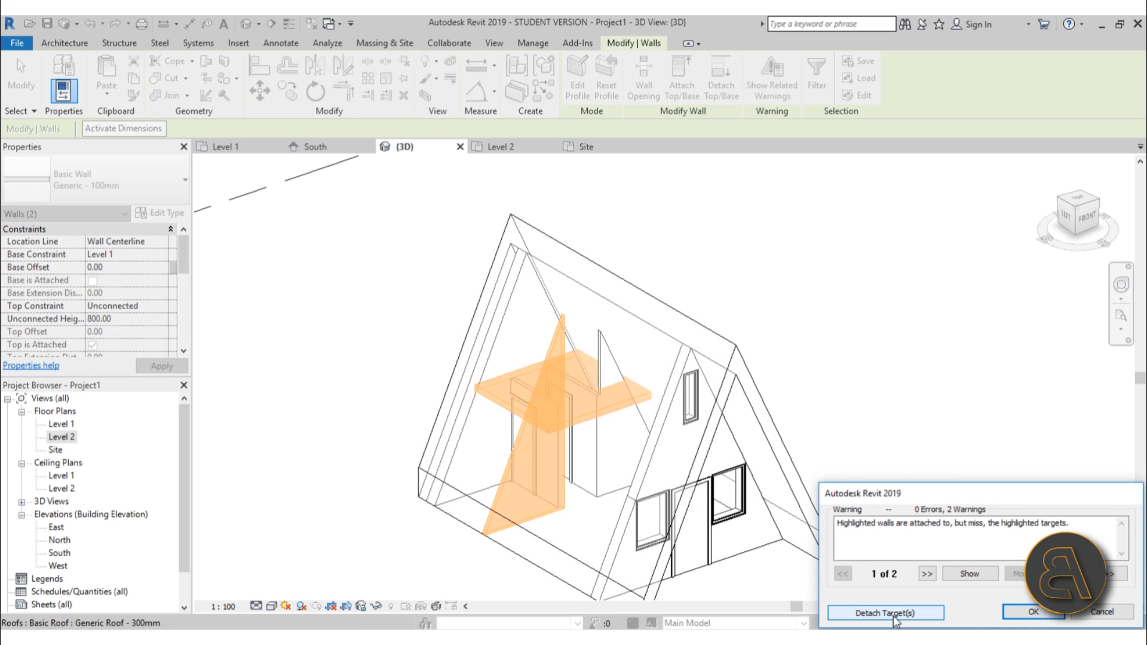
{"action": "left_click", "coordinate": [893, 615]}
Open the profile of one lower partition wall and pick the roof's inner edge and the Level 2 floor edge as sketch lines.
{"action": "mouse_move", "coordinate": [864, 389]}
{"action": "middle_mouse_down", "text": "shift"}
{"action": "mouse_move", "coordinate": [829, 314]}
{"action": "mouse_move", "coordinate": [904, 371]}
{"action": "mouse_move", "coordinate": [878, 476]}
{"action": "mouse_move", "coordinate": [889, 371]}
{"action": "mouse_move", "coordinate": [845, 337]}
{"action": "mouse_move", "coordinate": [827, 297]}
{"action": "mouse_move", "coordinate": [856, 398]}
{"action": "mouse_move", "coordinate": [873, 398]}
{"action": "mouse_move", "coordinate": [853, 383]}
{"action": "middle_mouse_up", "text": "shift"}
{"action": "left_click", "coordinate": [692, 233]}
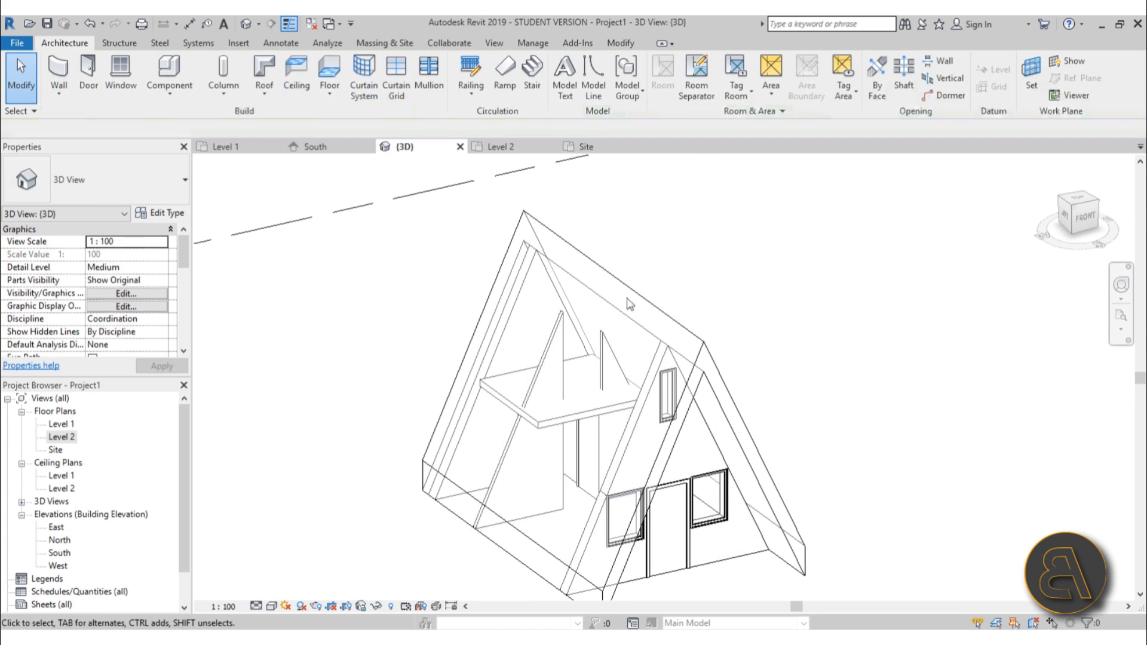
{"action": "left_click", "coordinate": [562, 332]}
{"action": "left_click", "coordinate": [559, 337]}
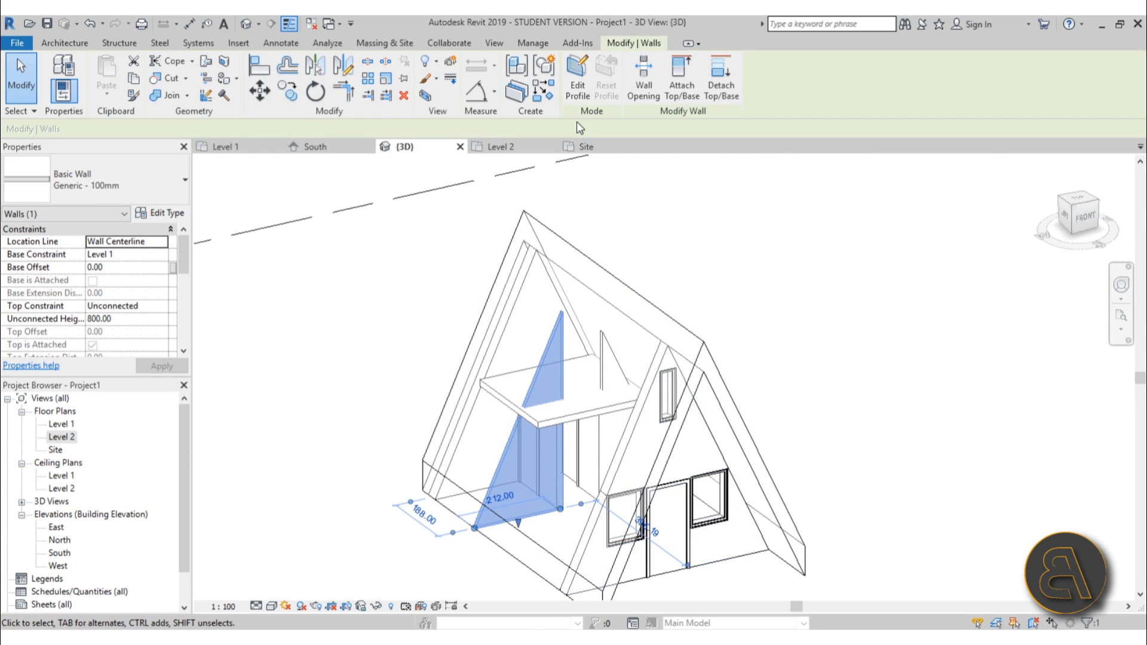
{"action": "left_click", "coordinate": [585, 98]}
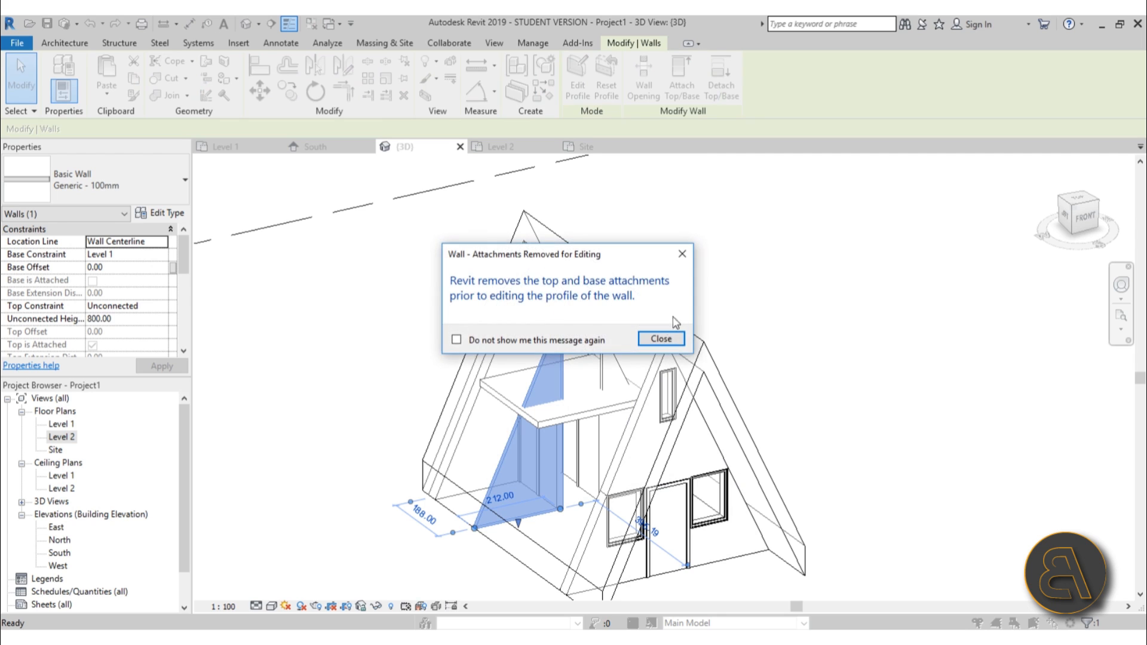
{"action": "left_click", "coordinate": [660, 338]}
{"action": "middle_click_drag", "start_coordinate": [740, 439], "coordinate": [717, 383], "text": "shift"}
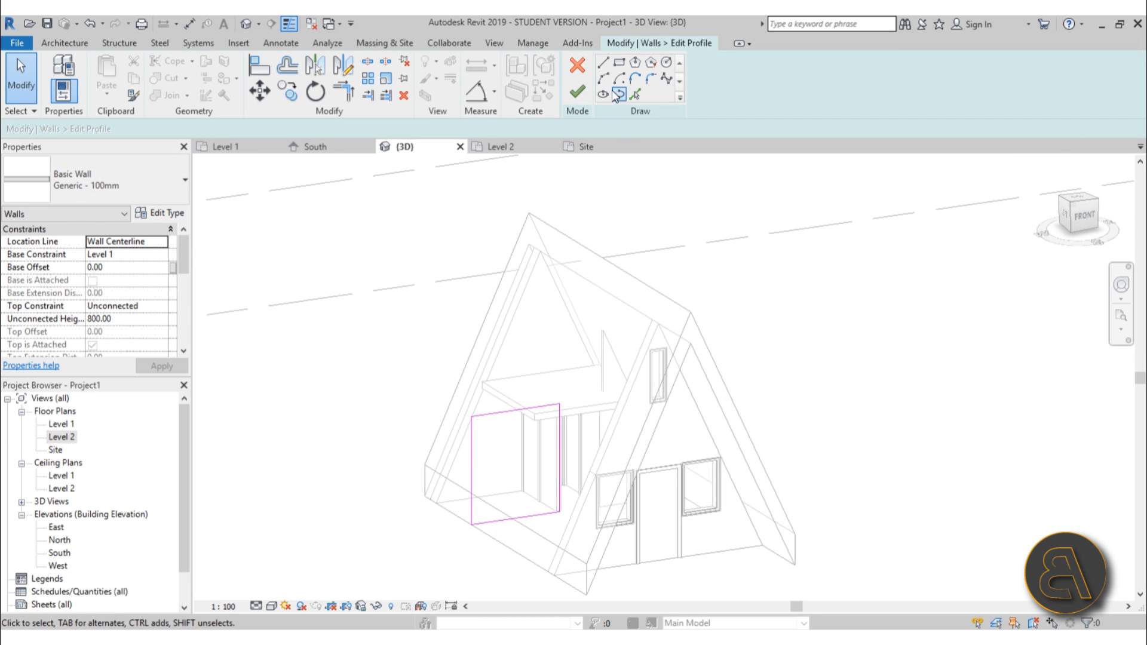
{"action": "left_click", "coordinate": [633, 95]}
{"action": "left_click", "coordinate": [660, 428]}
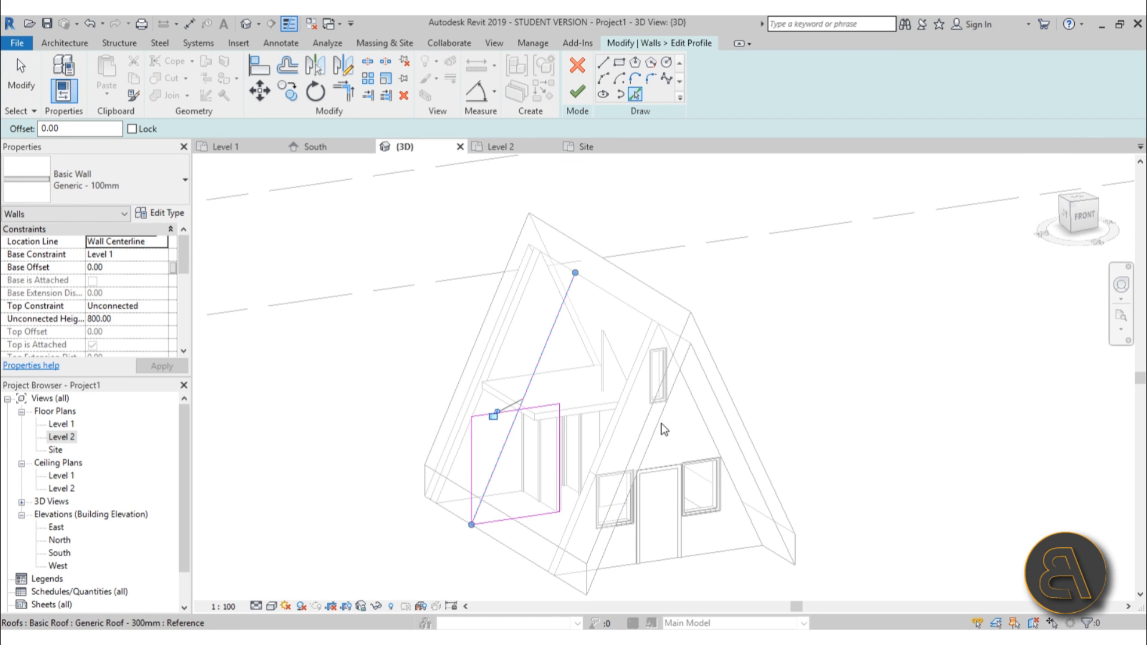
{"action": "left_click", "coordinate": [576, 414]}
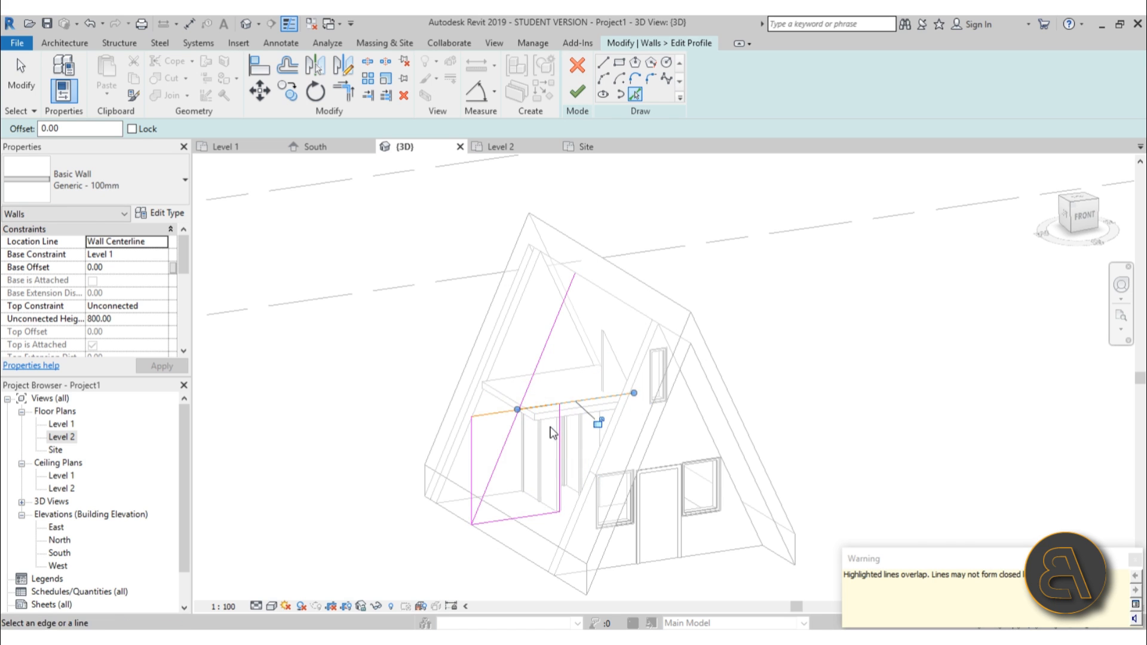
Trim the picked roof and floor lines against the wall's edges to form a closed profile.
{"action": "scroll", "coordinate": [531, 418], "scroll_direction": "up", "scroll_amount": 5}
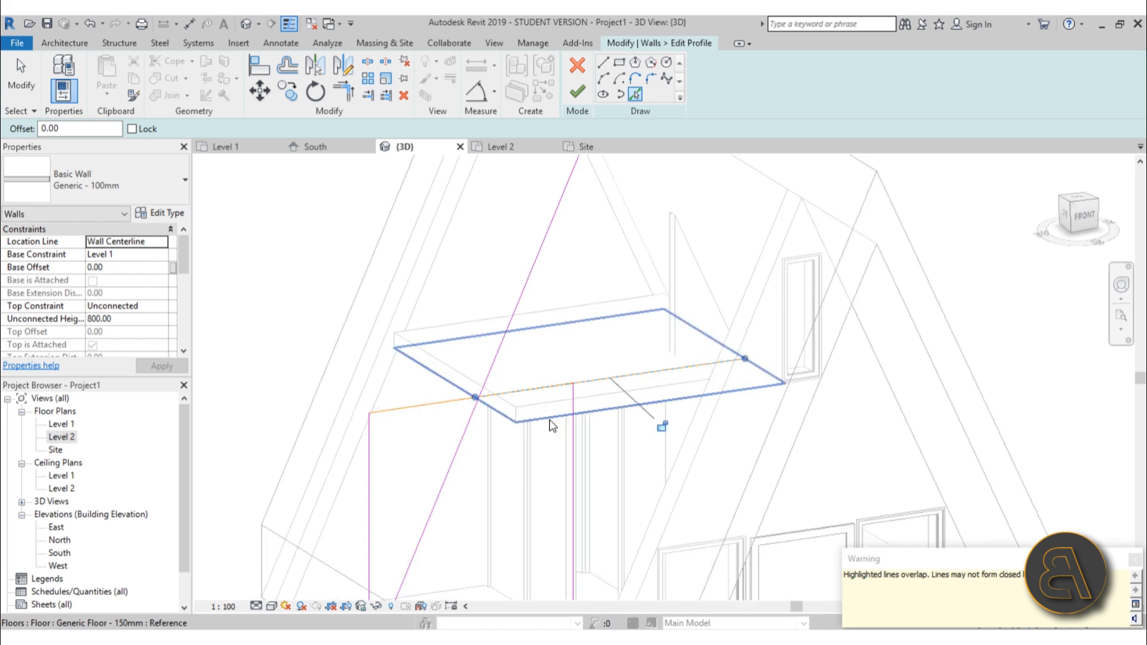
{"action": "left_click", "coordinate": [510, 424]}
{"action": "key", "text": "Escape"}
{"action": "left_click", "coordinate": [485, 354]}
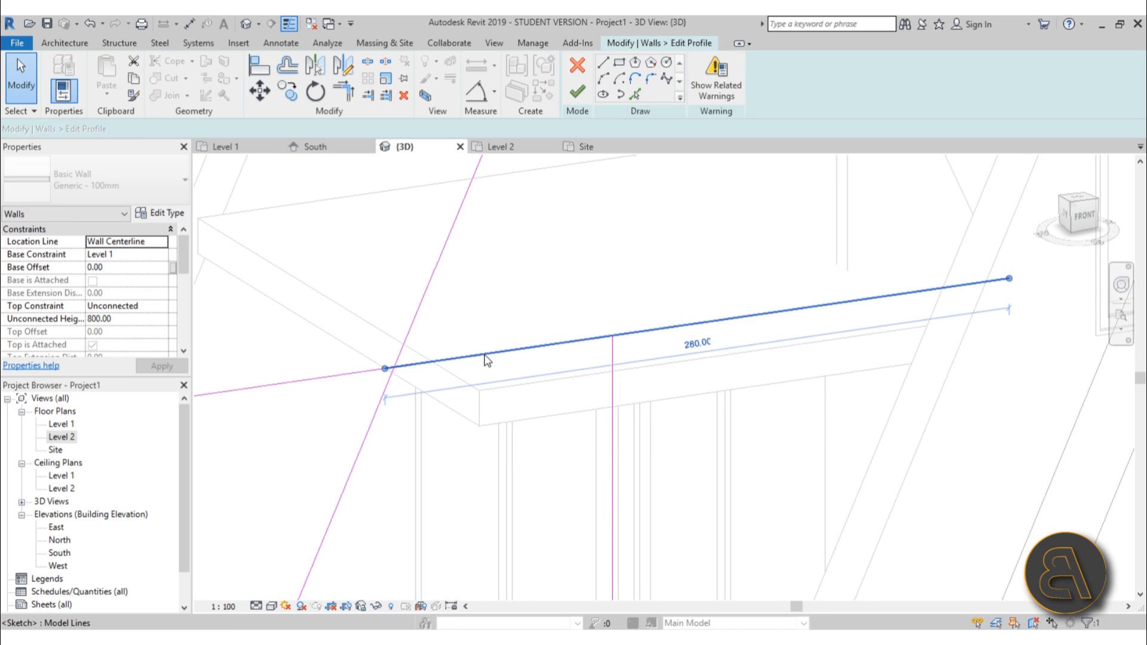
{"action": "key", "text": "Escape"}
{"action": "left_click", "coordinate": [484, 356]}
{"action": "key", "text": "Escape"}
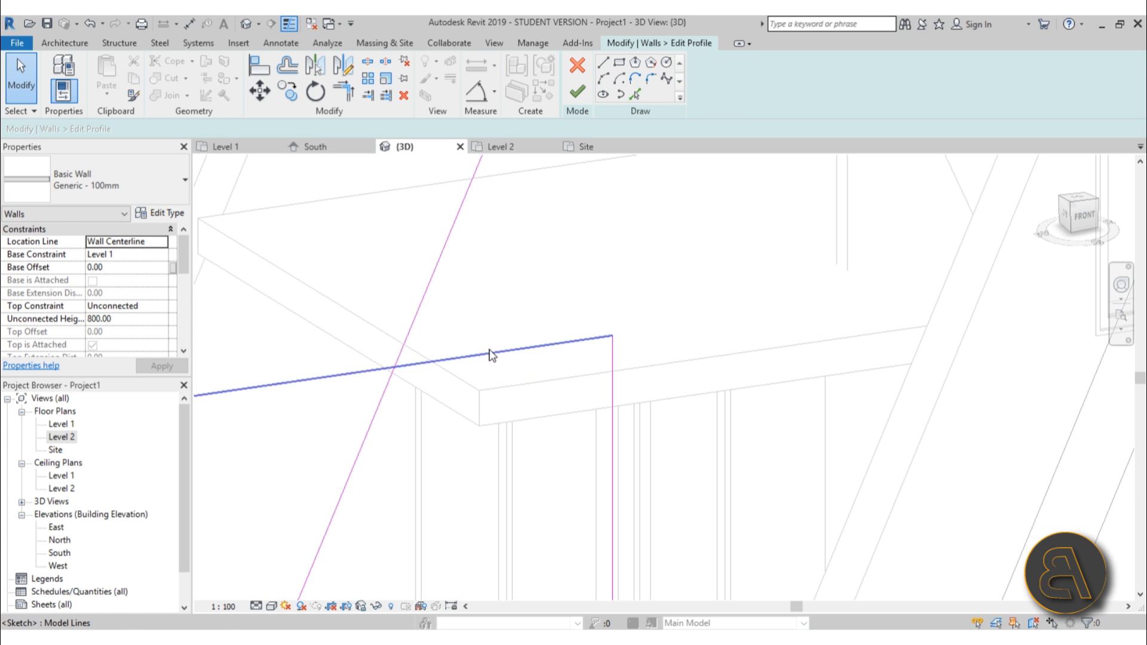
{"action": "scroll", "coordinate": [530, 332], "scroll_direction": "down", "scroll_amount": 3}
{"action": "key", "text": "t"}
{"action": "key", "text": "r"}
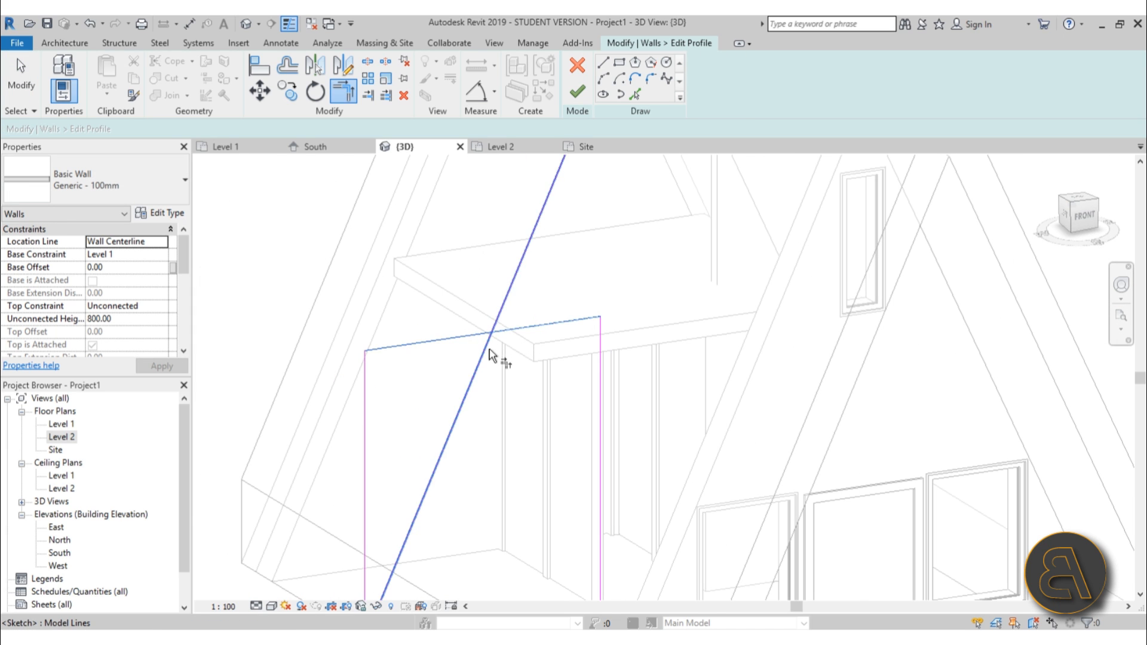
{"action": "scroll", "coordinate": [505, 296], "scroll_direction": "down", "scroll_amount": 3}
{"action": "key", "text": "Escape"}
{"action": "left_click", "coordinate": [448, 328]}
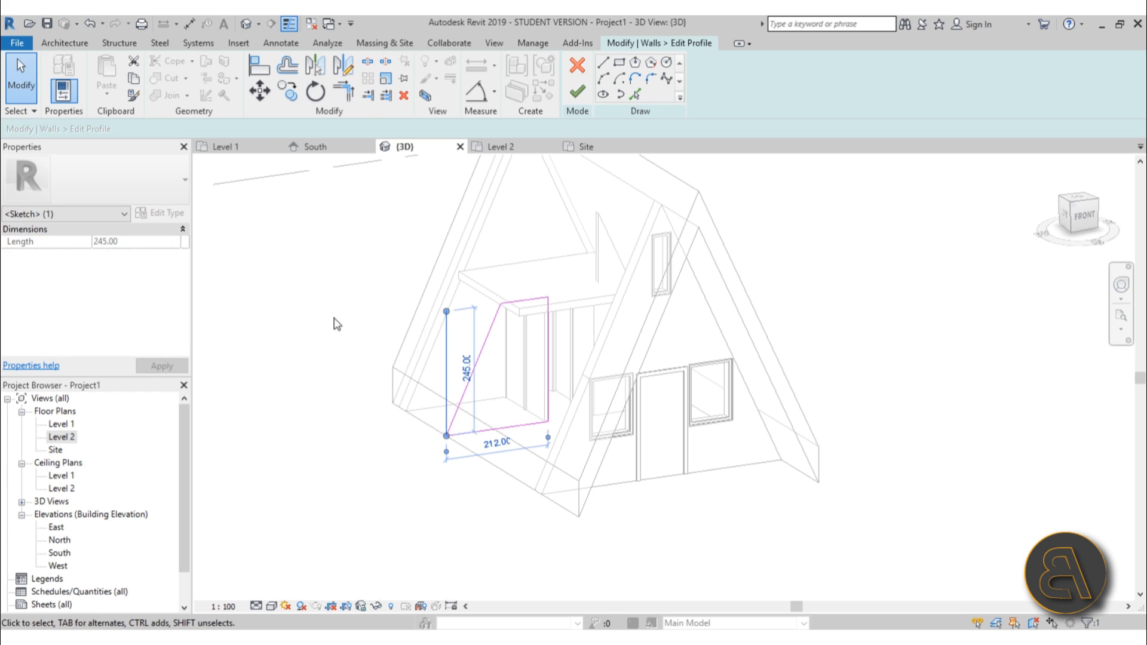
{"action": "key", "text": "Escape"}
Draw a horizontal line across the wall profile and set its height above the base to 110.
{"action": "scroll", "coordinate": [553, 325], "scroll_direction": "up", "scroll_amount": 3}
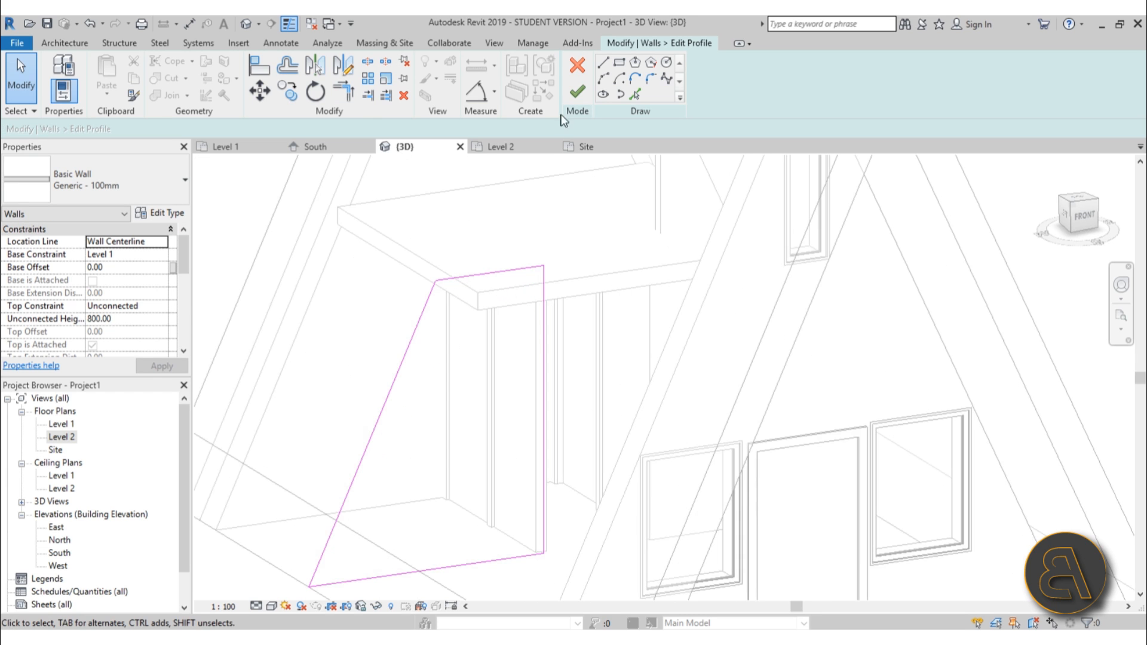
{"action": "left_click", "coordinate": [604, 63]}
{"action": "left_click", "coordinate": [372, 436]}
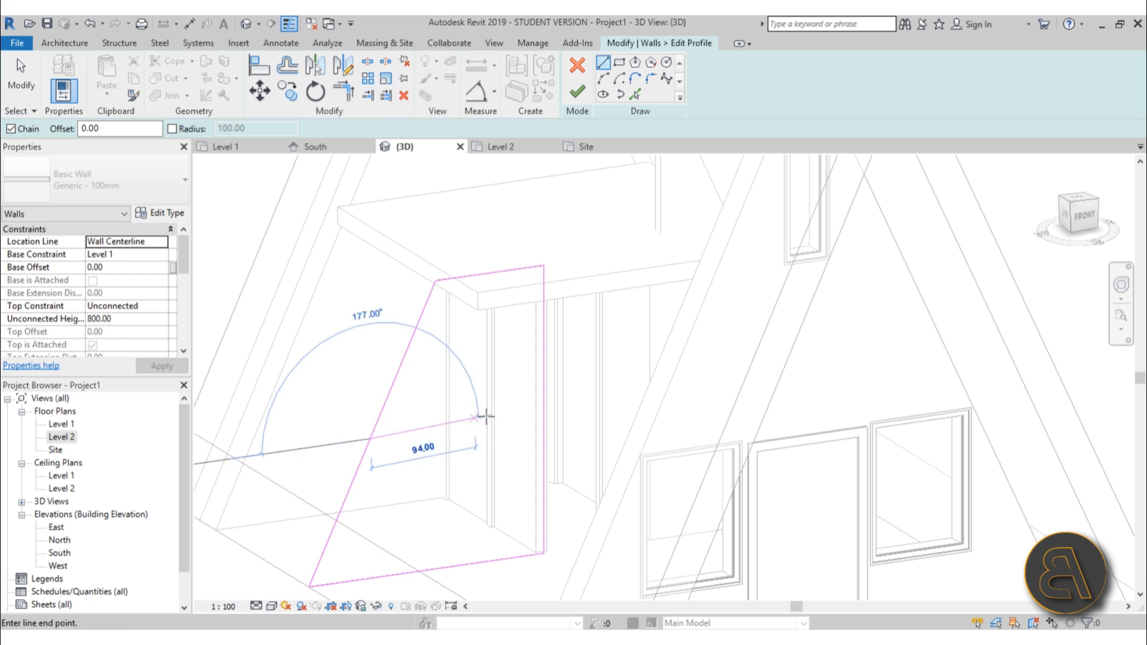
{"action": "left_click", "coordinate": [537, 414]}
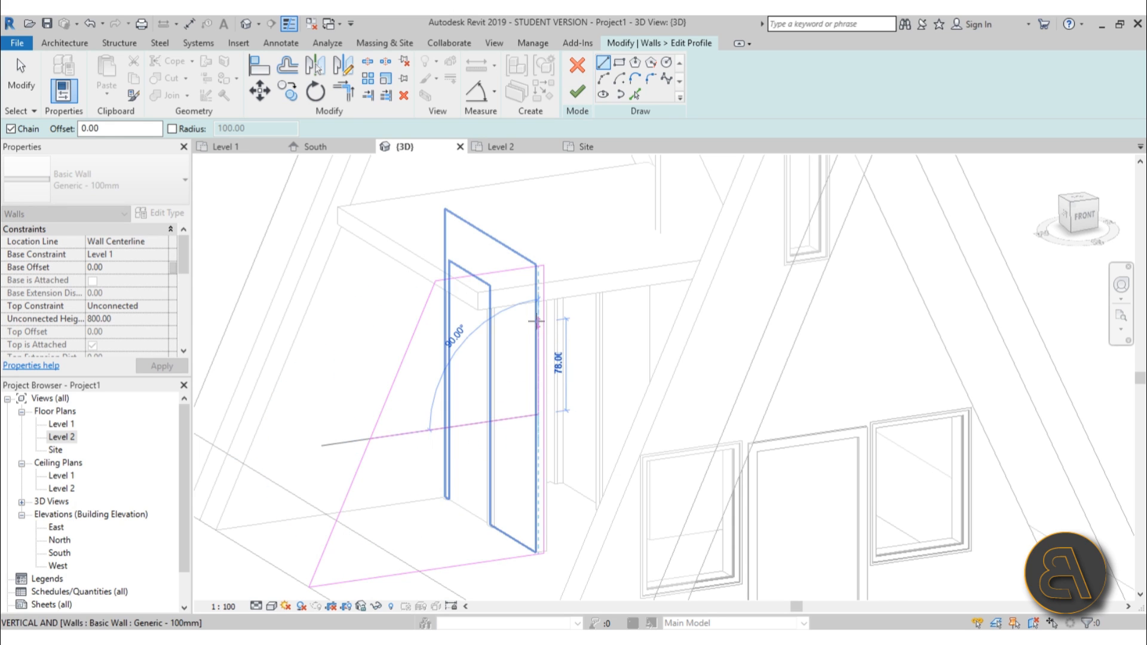
{"action": "key", "text": "Escape"}
{"action": "key", "text": "Escape"}
{"action": "left_click", "coordinate": [475, 430]}
{"action": "left_click", "coordinate": [474, 430]}
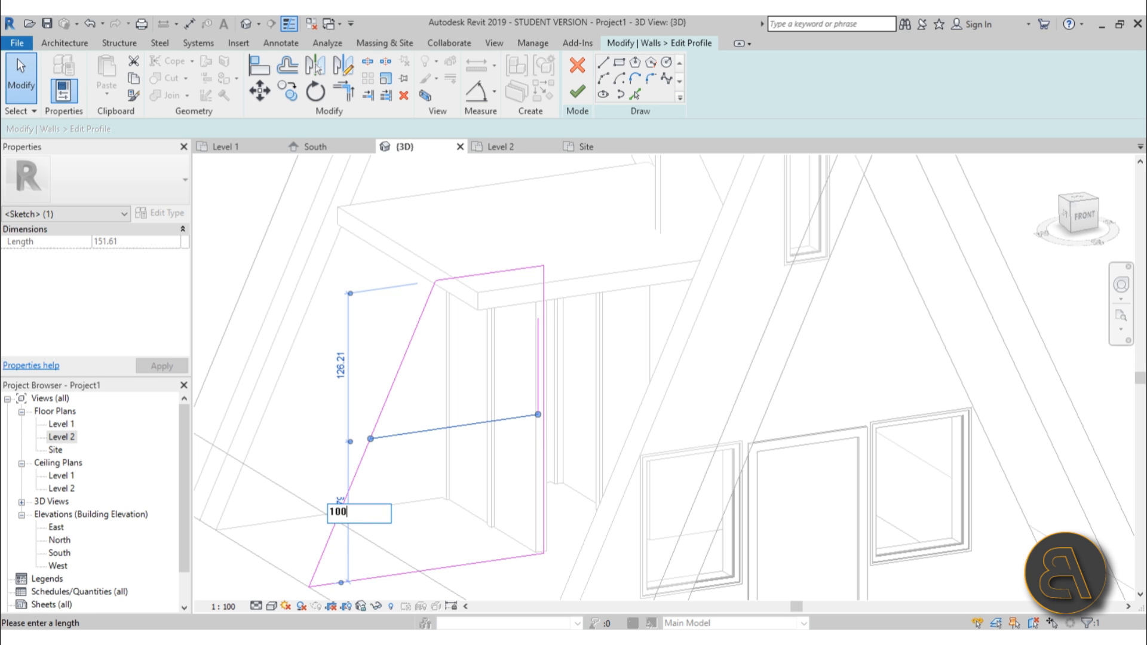
{"action": "key", "text": "Return"}
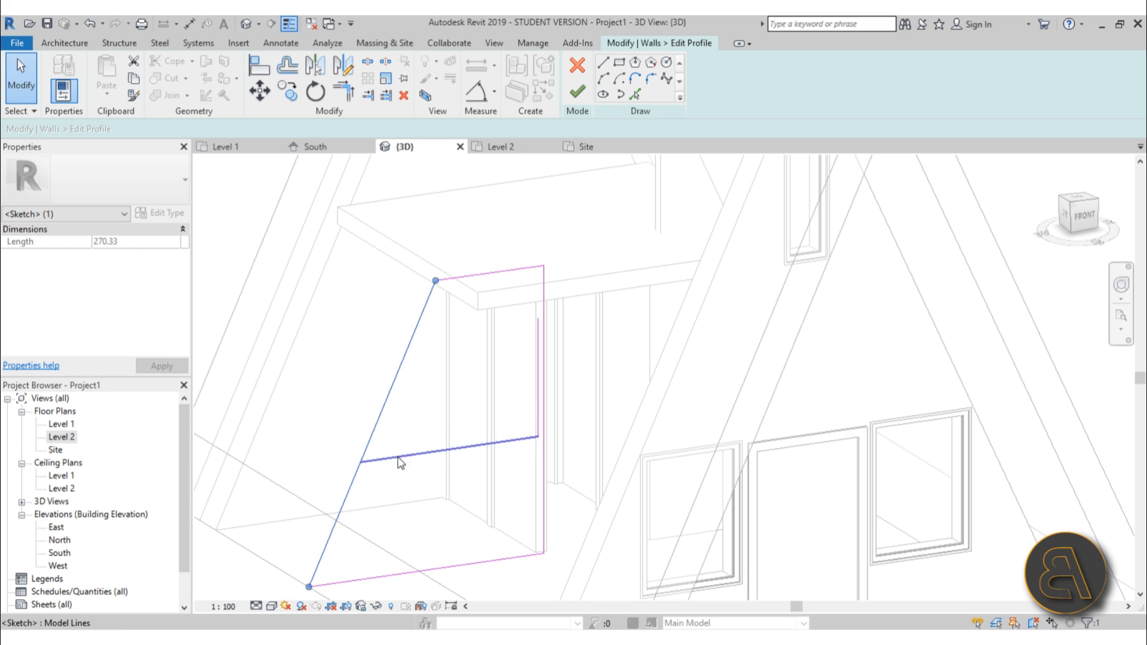
{"action": "left_click", "coordinate": [333, 530]}
{"action": "type", "text": "110"}
{"action": "key", "text": "Return"}
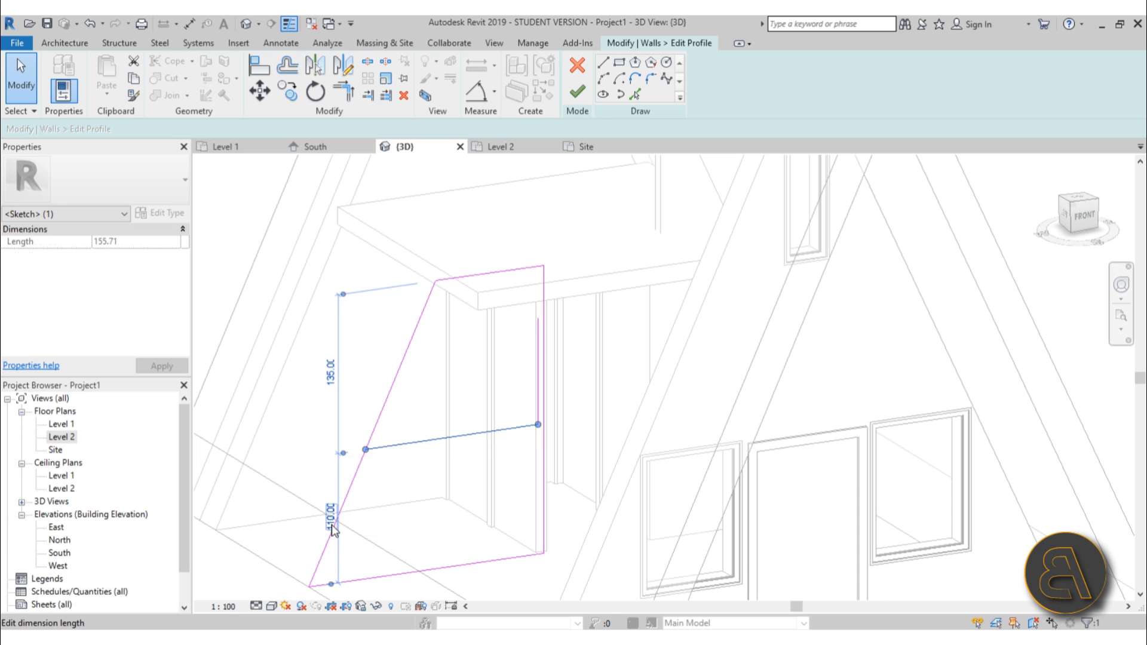
Trim the profile corners to the new horizontal line and finish editing the wall profile.
{"action": "left_click", "coordinate": [512, 359]}
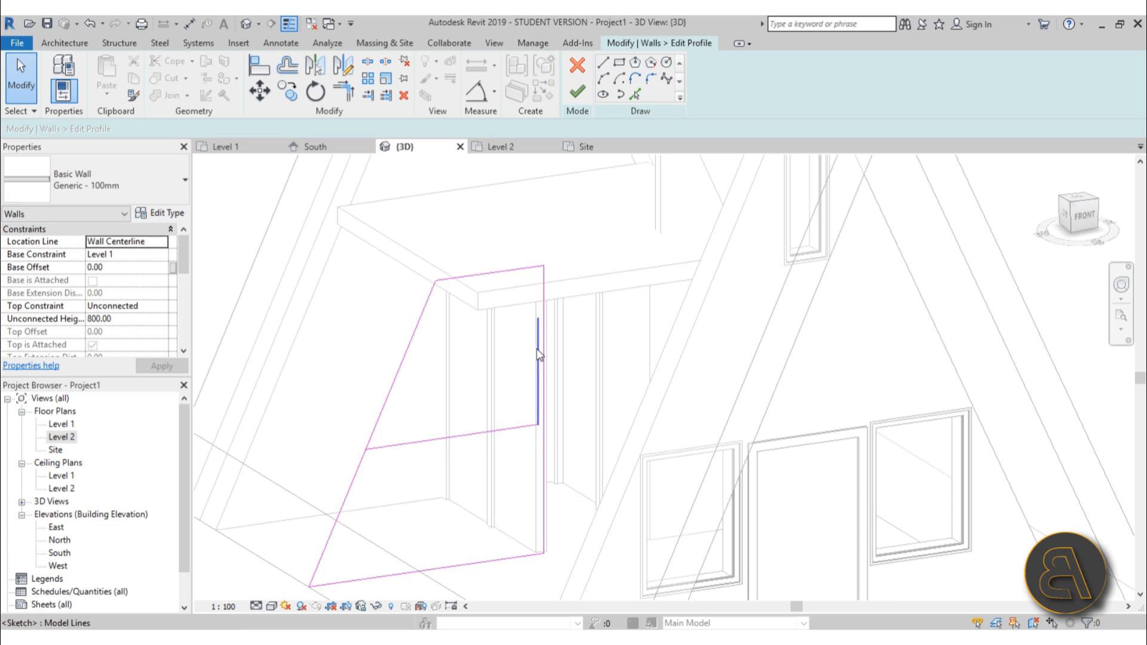
{"action": "left_click", "coordinate": [538, 350]}
{"action": "left_click", "coordinate": [587, 347]}
{"action": "key", "text": "t"}
{"action": "key", "text": "r"}
{"action": "scroll", "coordinate": [533, 248], "scroll_direction": "up", "scroll_amount": 2}
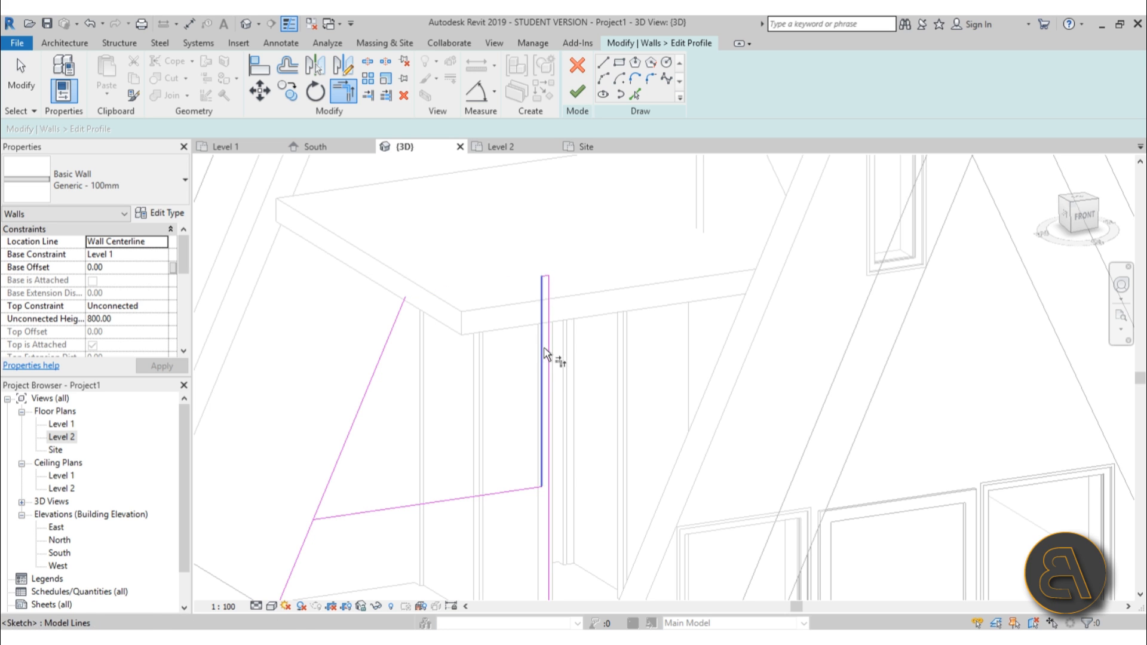
{"action": "left_click", "coordinate": [351, 515]}
{"action": "left_click", "coordinate": [303, 541]}
{"action": "scroll", "coordinate": [428, 197], "scroll_direction": "down", "scroll_amount": 3}
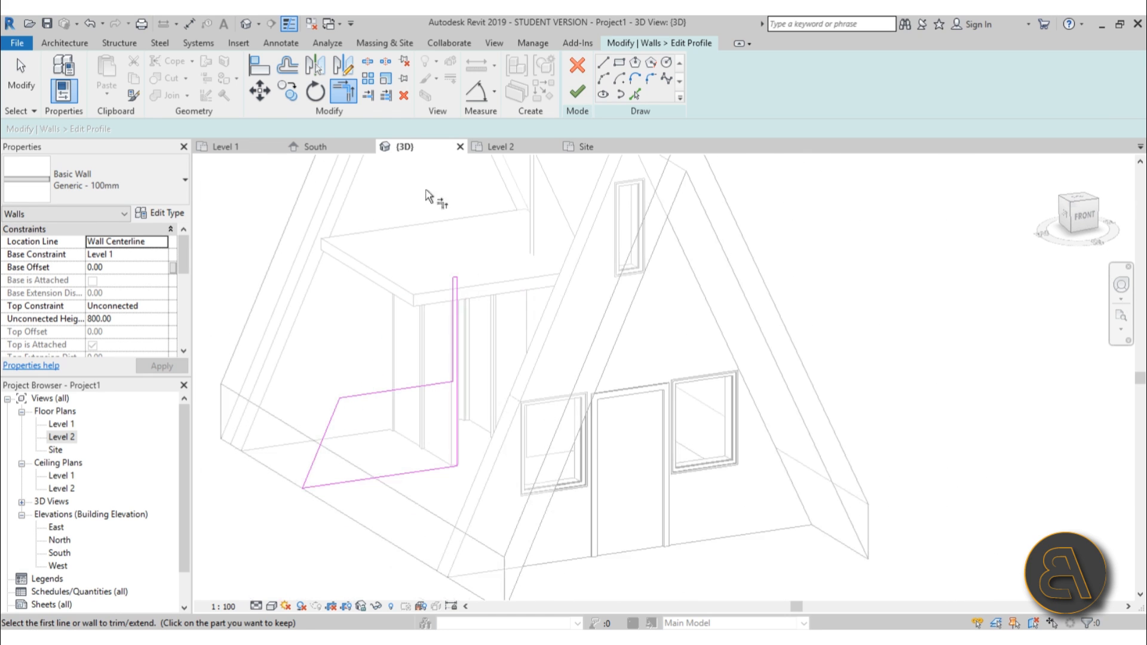
{"action": "left_click", "coordinate": [579, 98]}
Detach the edited wall's top from the roof and attach it to the Level 2 floor.
{"action": "left_click", "coordinate": [815, 272]}
{"action": "scroll", "coordinate": [817, 263], "scroll_direction": "down", "scroll_amount": 3}
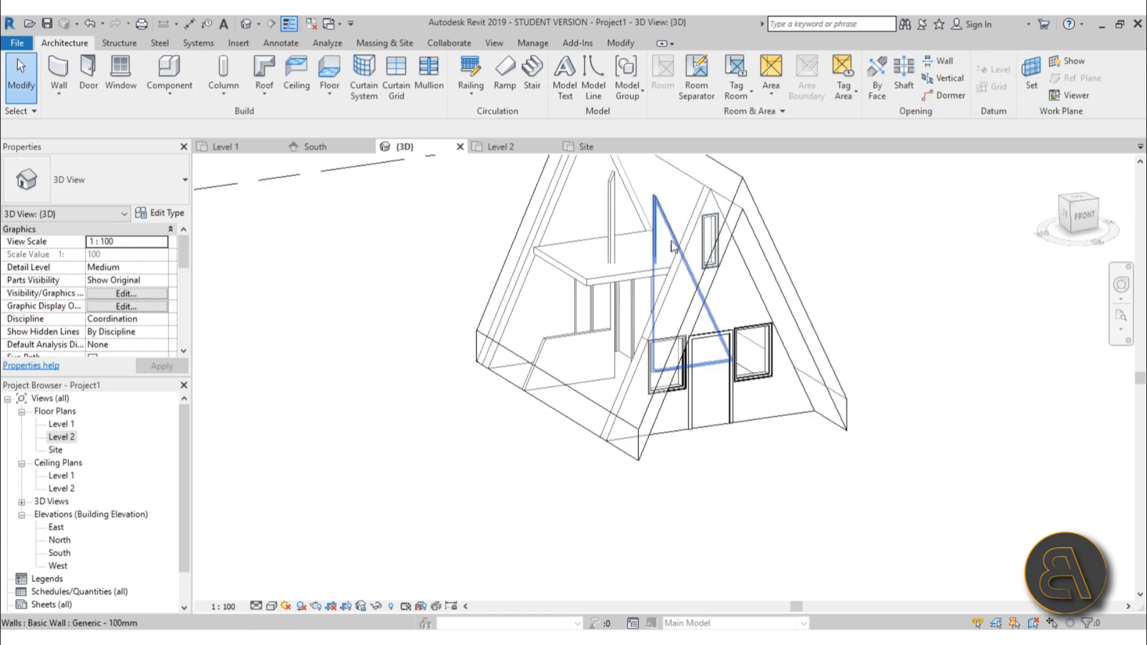
{"action": "left_click", "coordinate": [612, 232]}
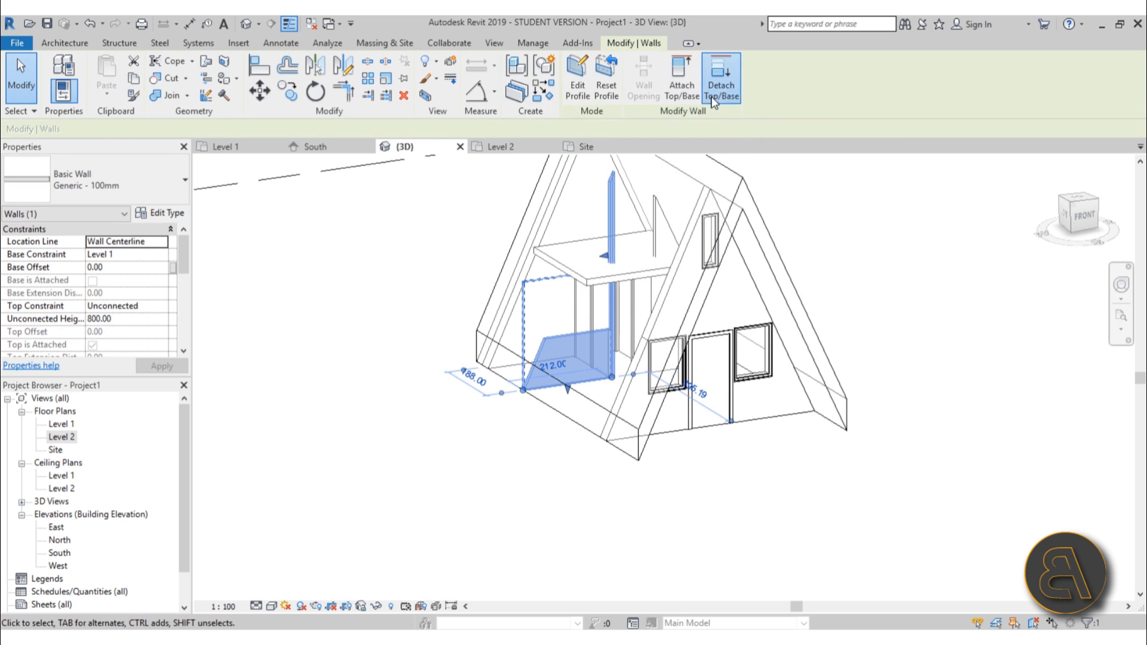
{"action": "left_click", "coordinate": [713, 99]}
{"action": "left_click", "coordinate": [765, 193]}
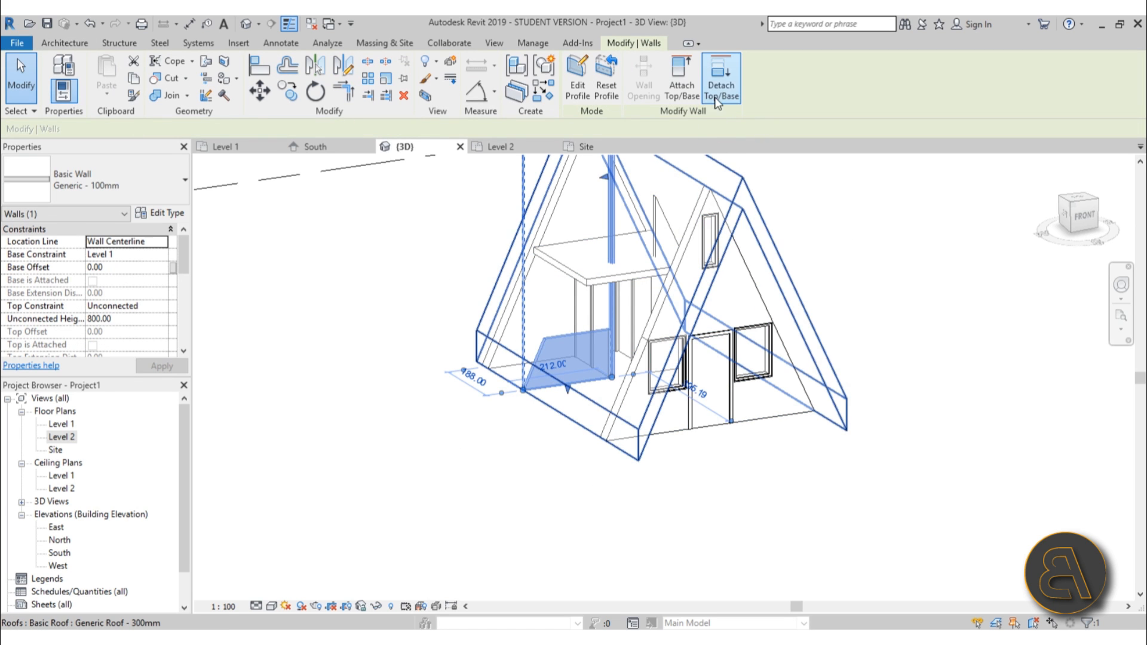
{"action": "middle_click_drag", "start_coordinate": [740, 263], "coordinate": [705, 358]}
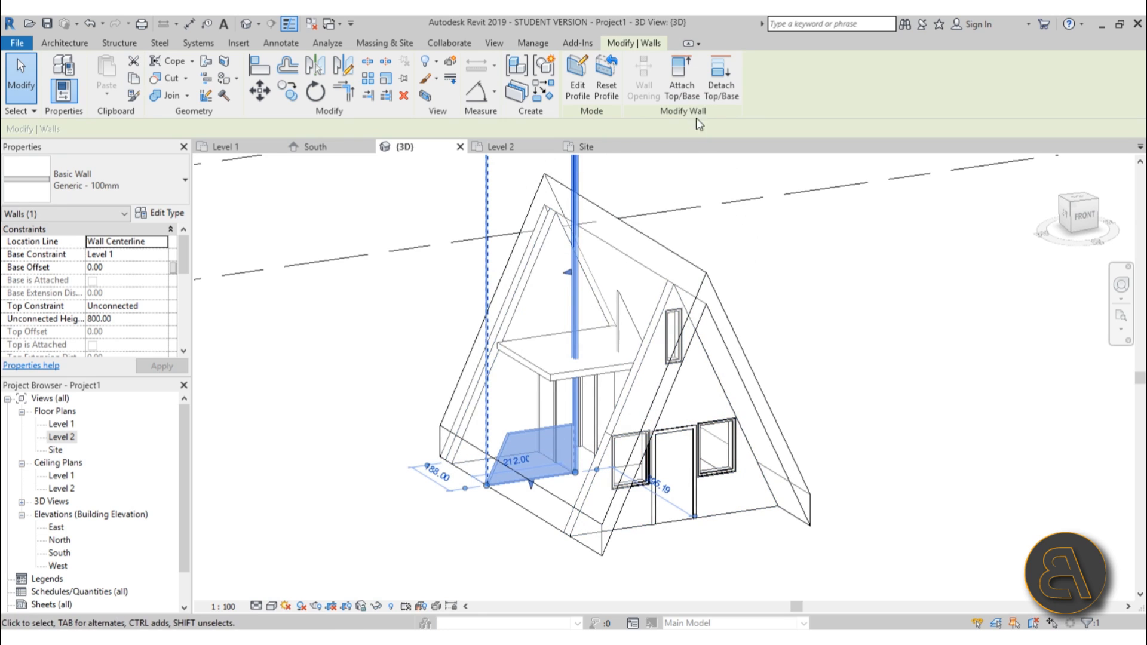
{"action": "left_click", "coordinate": [687, 96]}
{"action": "left_click", "coordinate": [600, 372]}
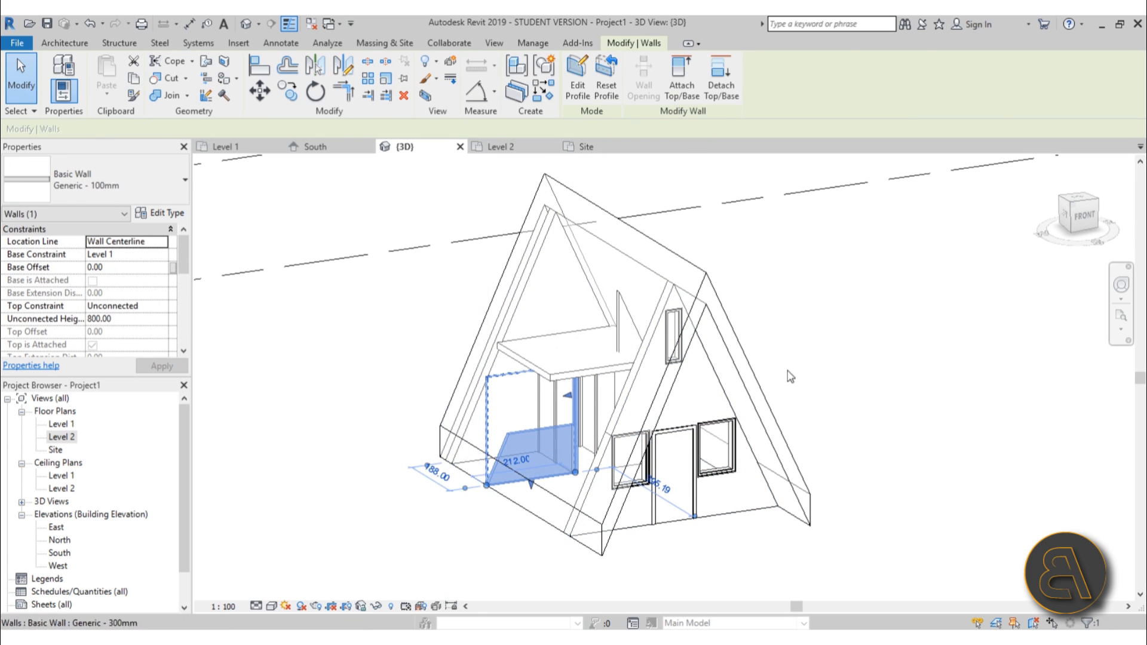
{"action": "left_click", "coordinate": [787, 373]}
Open the profile of the second lower partition wall and pick the roof's inner edge and the floor edge as sketch lines.
{"action": "left_click", "coordinate": [619, 335]}
{"action": "middle_click_drag", "start_coordinate": [740, 371], "coordinate": [700, 340], "text": "shift"}
{"action": "left_click", "coordinate": [578, 90]}
{"action": "left_click", "coordinate": [657, 335]}
{"action": "left_click", "coordinate": [635, 94]}
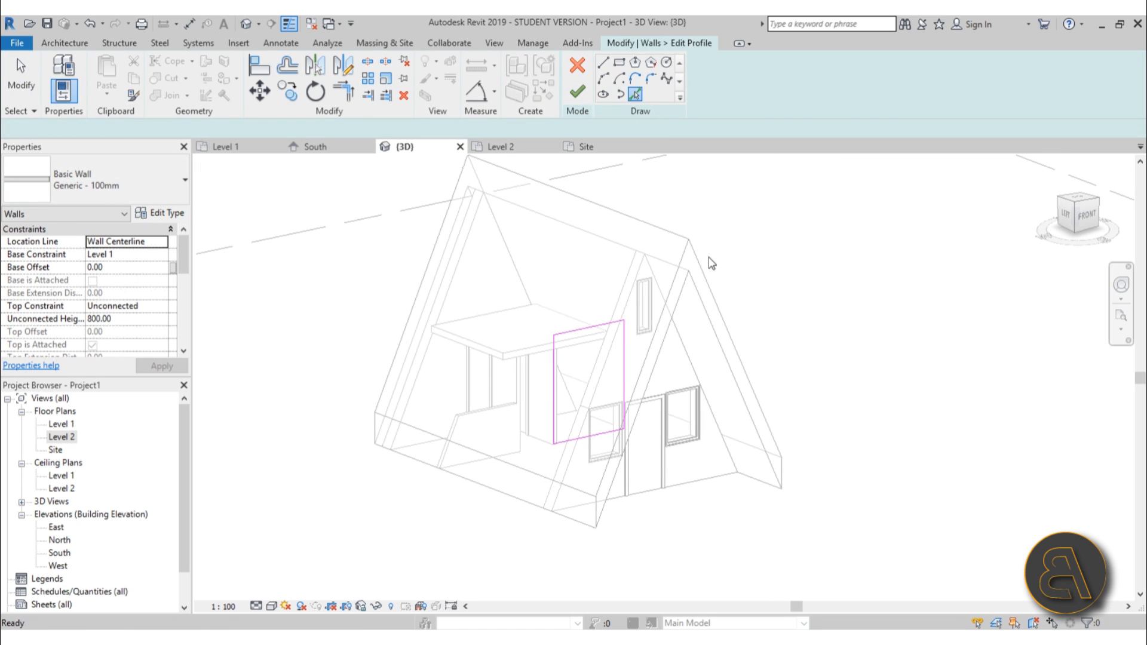
{"action": "left_click", "coordinate": [697, 295]}
{"action": "left_click", "coordinate": [571, 349]}
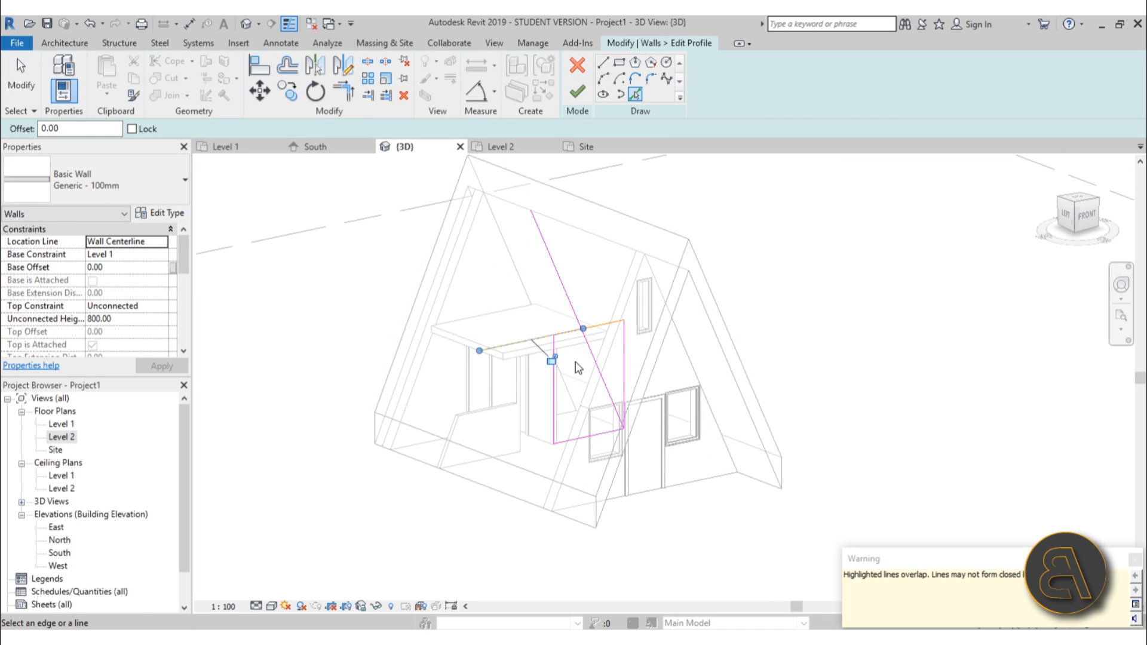
Delete the extra floor line and trim the sketch into a sloped profile under the roof, finishing it and unjoining the wall from the roof.
{"action": "key", "text": "Escape"}
{"action": "left_click", "coordinate": [609, 329]}
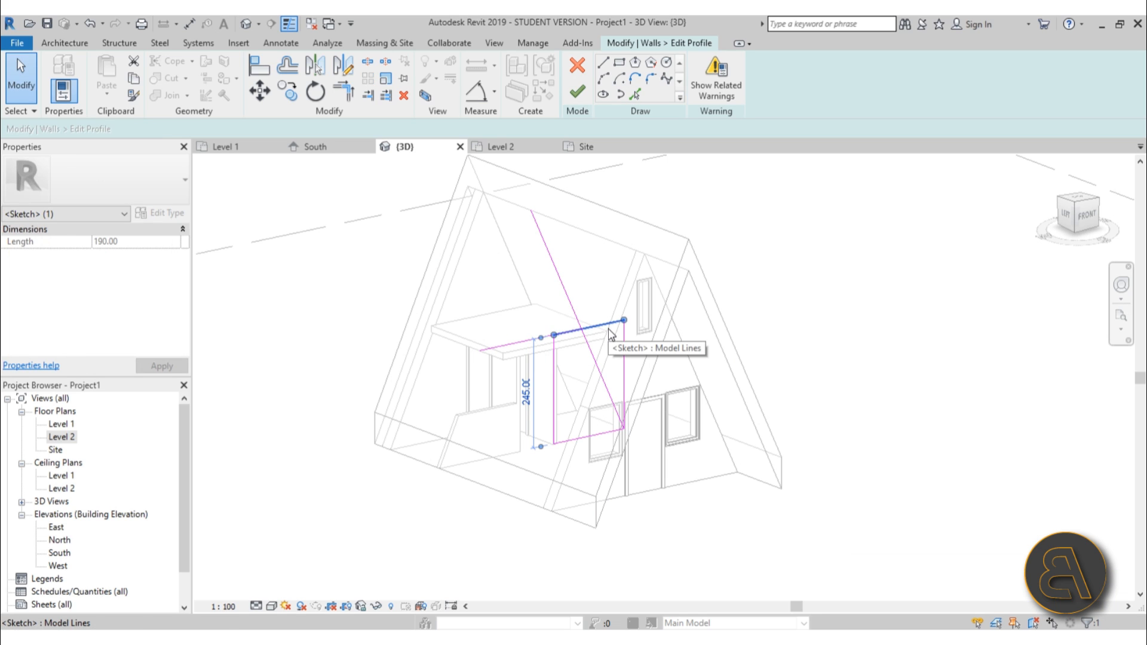
{"action": "key", "text": "Delete"}
{"action": "key", "text": "r"}
{"action": "left_click", "coordinate": [577, 331]}
{"action": "left_click", "coordinate": [587, 343]}
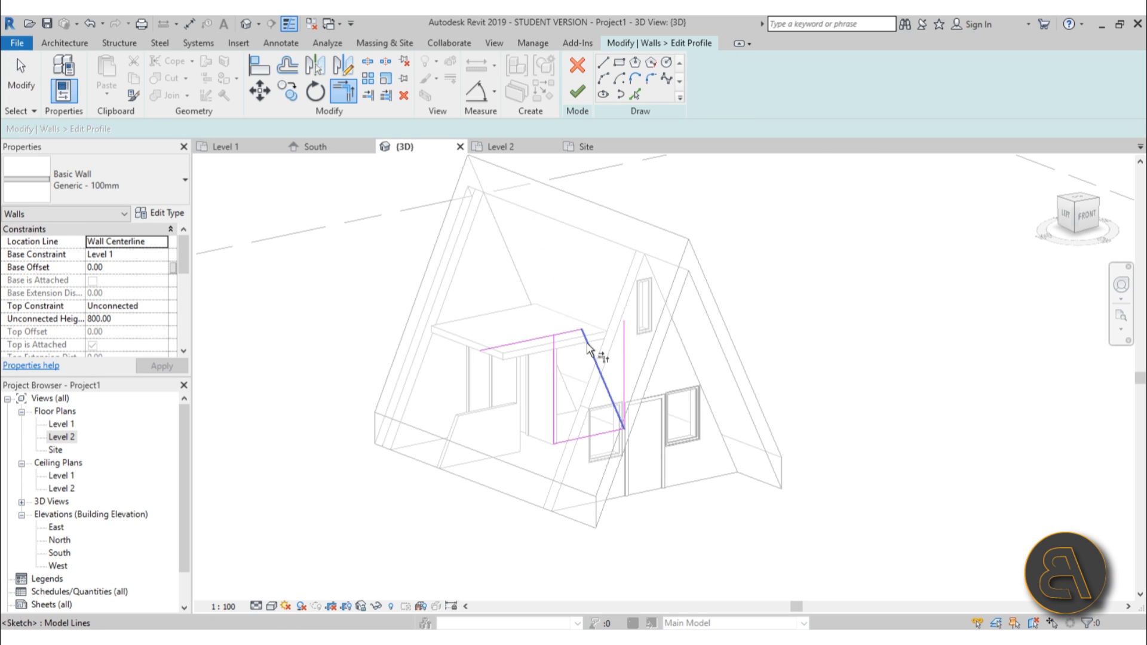
{"action": "left_click", "coordinate": [565, 333]}
{"action": "left_click", "coordinate": [555, 344]}
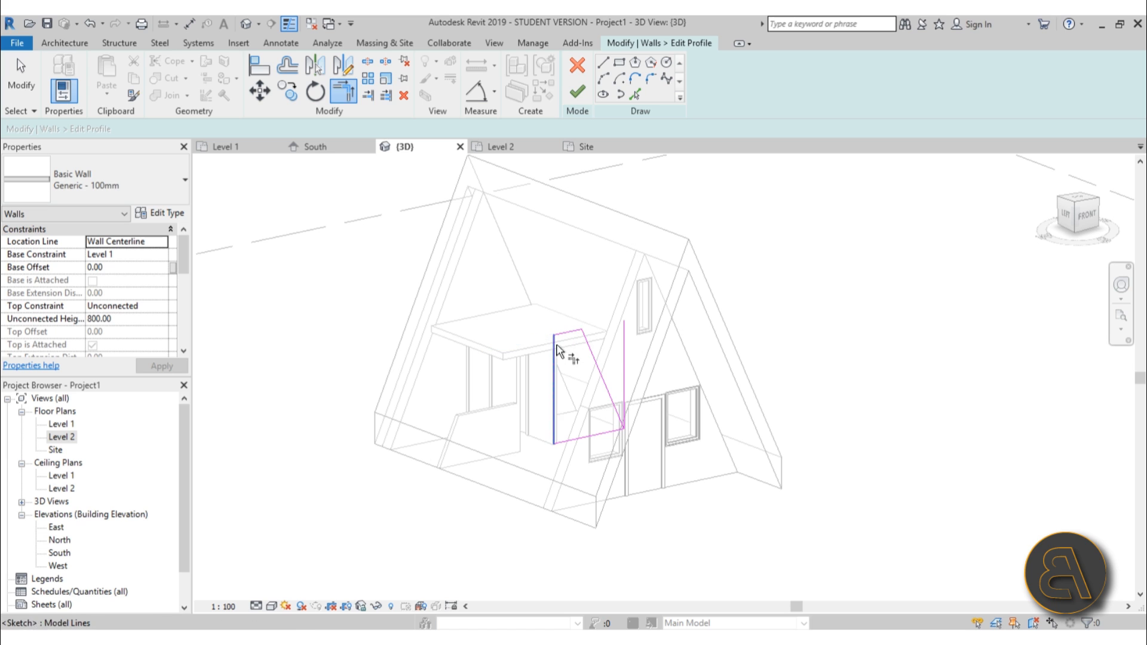
{"action": "key", "text": "Escape"}
{"action": "left_click", "coordinate": [623, 354]}
{"action": "key", "text": "Delete"}
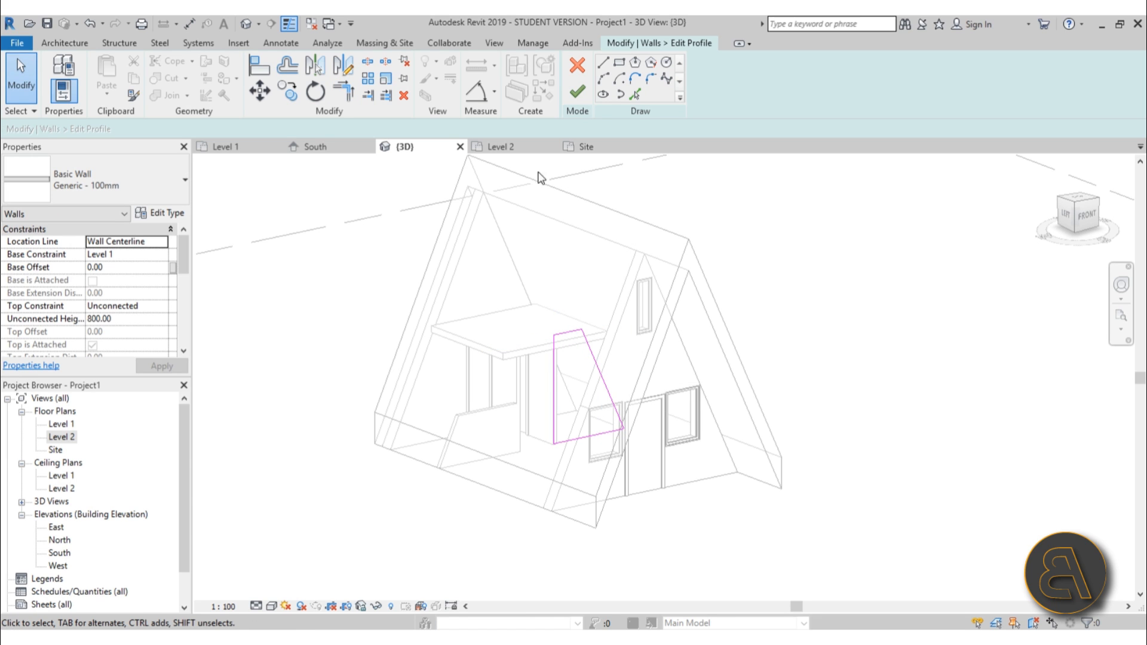
{"action": "left_click", "coordinate": [577, 90]}
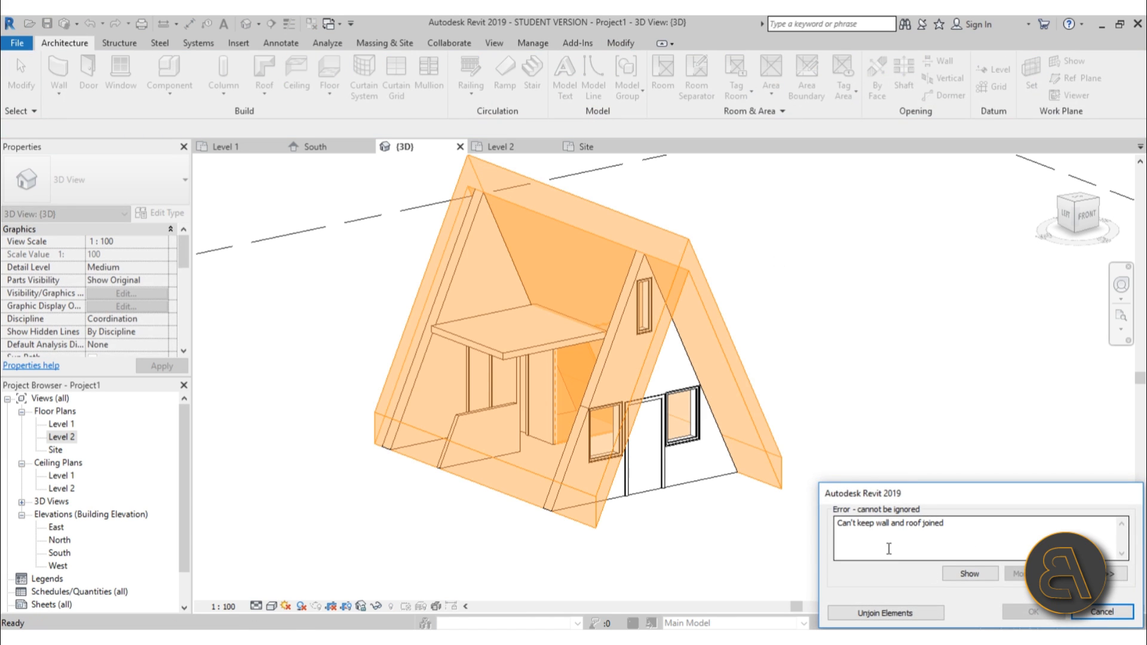
{"action": "left_click", "coordinate": [885, 613]}
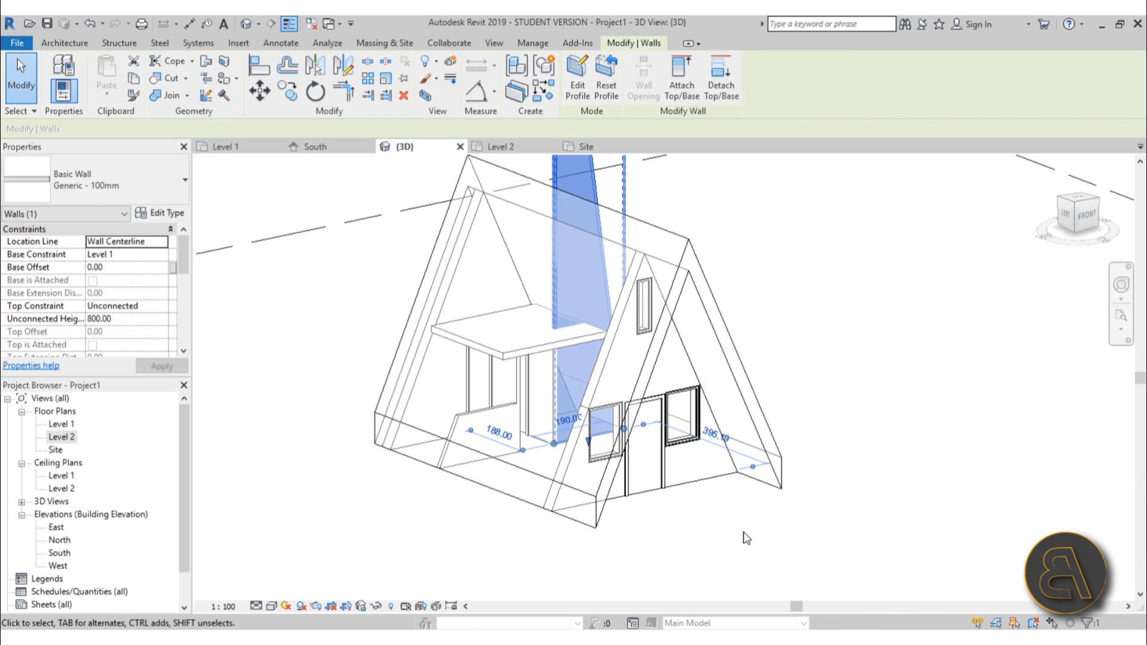
{"action": "scroll", "coordinate": [741, 494], "scroll_direction": "down", "scroll_amount": 3}
{"action": "scroll", "coordinate": [687, 291], "scroll_direction": "up", "scroll_amount": 3}
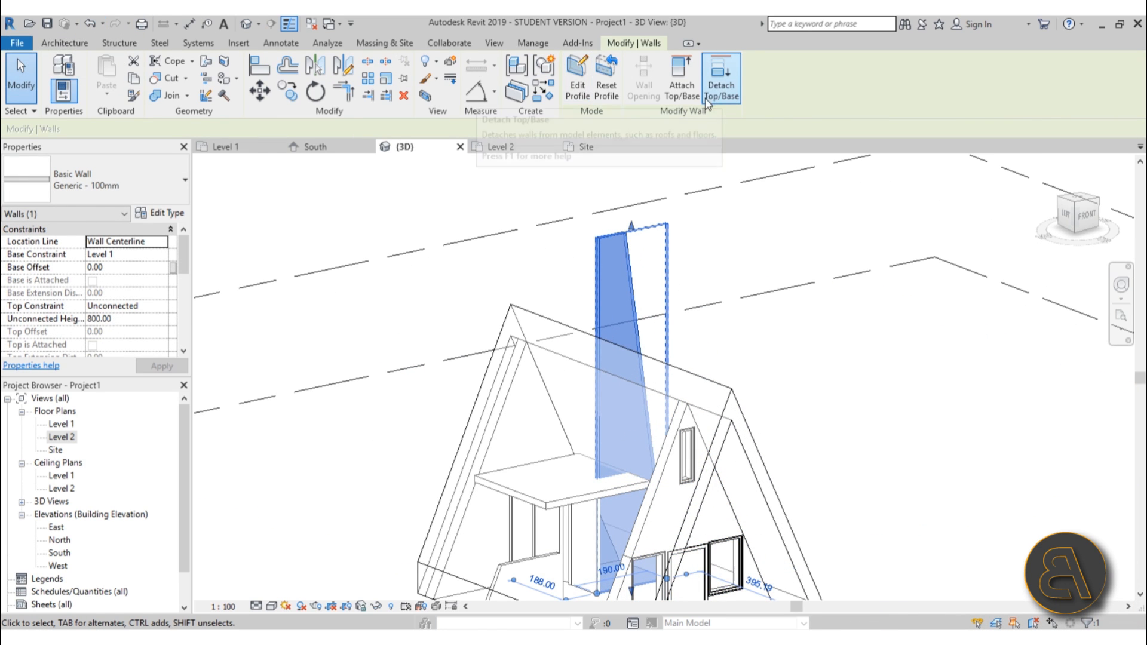
Edit the tall partition wall's profile, aligning its top edge to the Level 2 floor edge, and finish the edit.
{"action": "key", "text": "Escape"}
{"action": "left_click", "coordinate": [633, 235]}
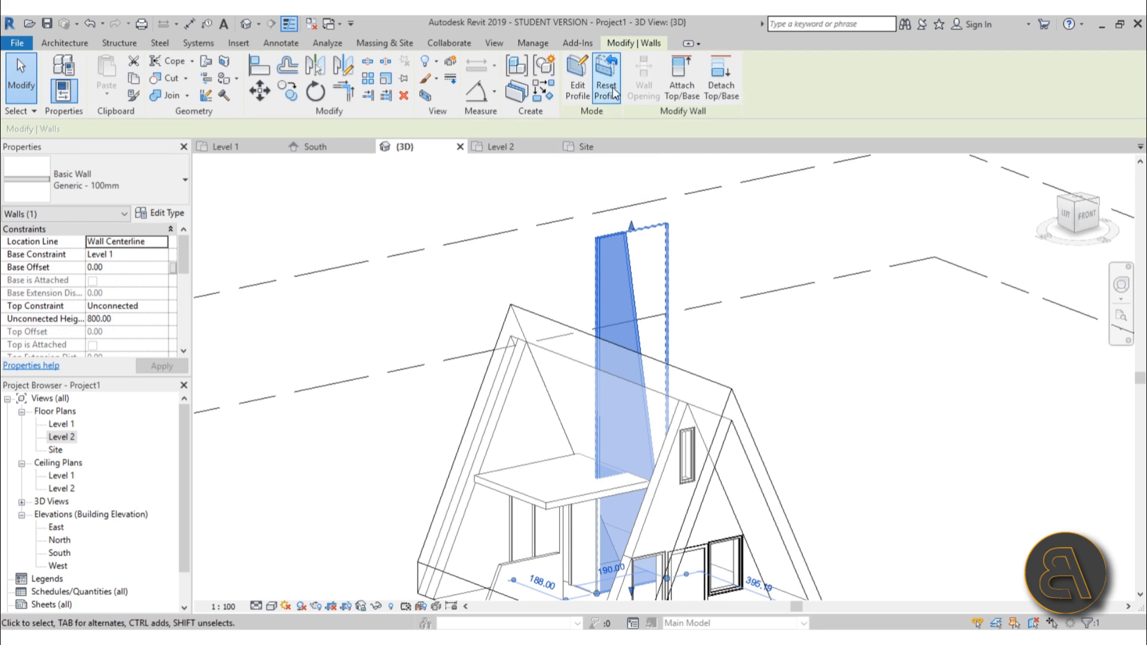
{"action": "left_click", "coordinate": [568, 100]}
{"action": "mouse_move", "coordinate": [582, 205]}
{"action": "left_mouse_down"}
{"action": "mouse_move", "coordinate": [594, 470]}
{"action": "mouse_move", "coordinate": [595, 454]}
{"action": "left_mouse_up"}
{"action": "left_click", "coordinate": [601, 490]}
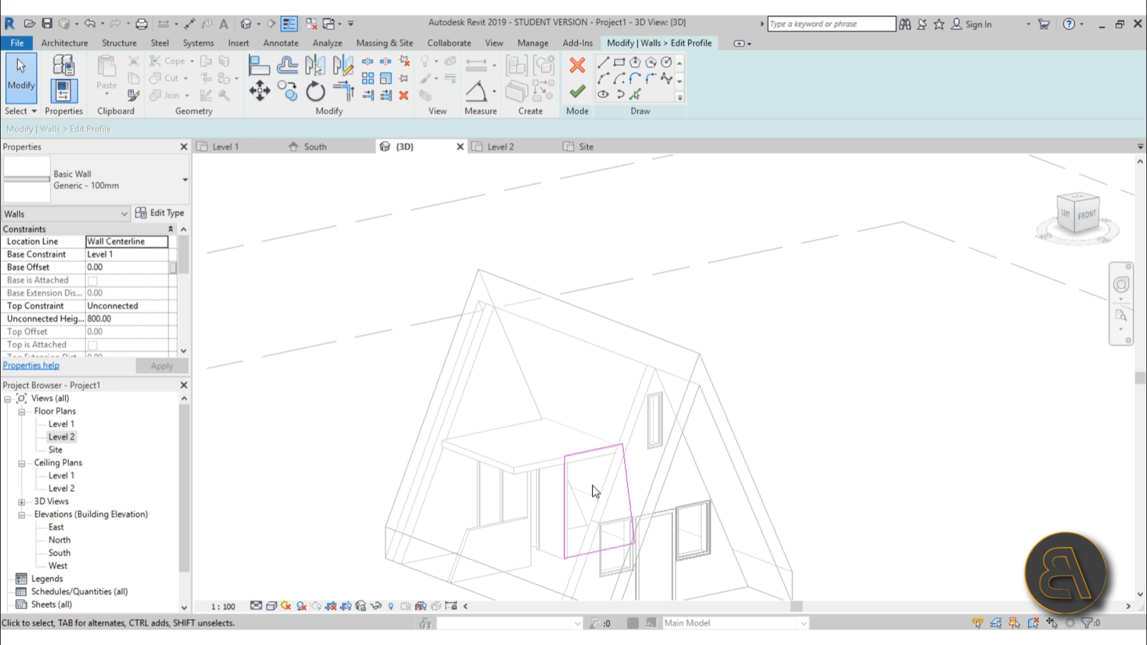
{"action": "key", "text": "l"}
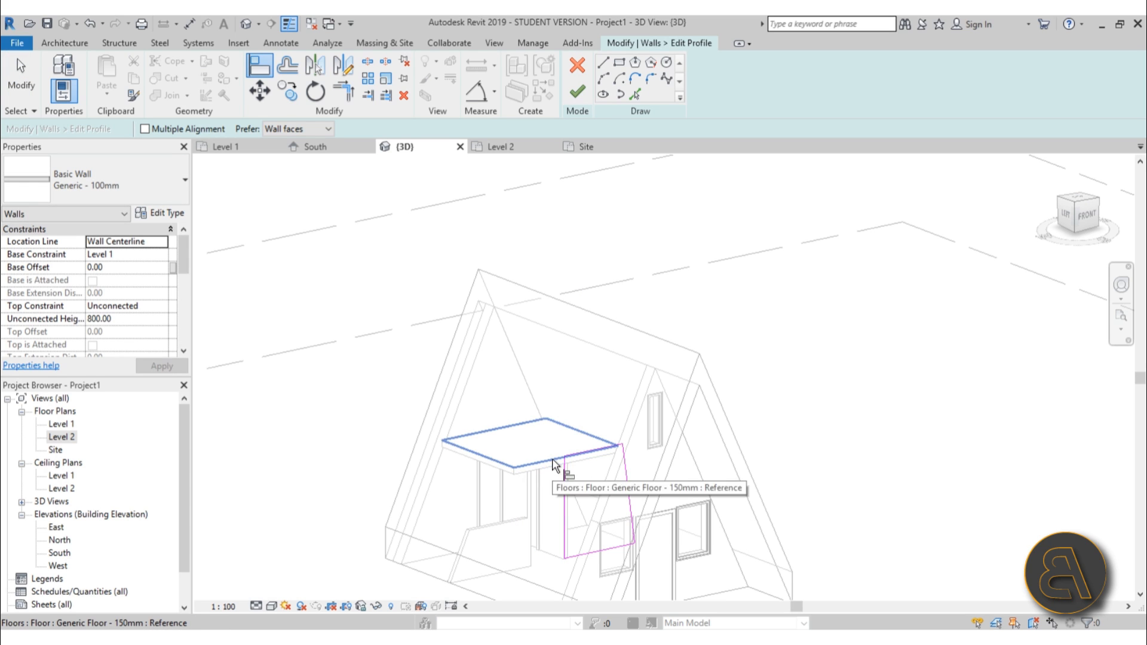
{"action": "left_click", "coordinate": [554, 474]}
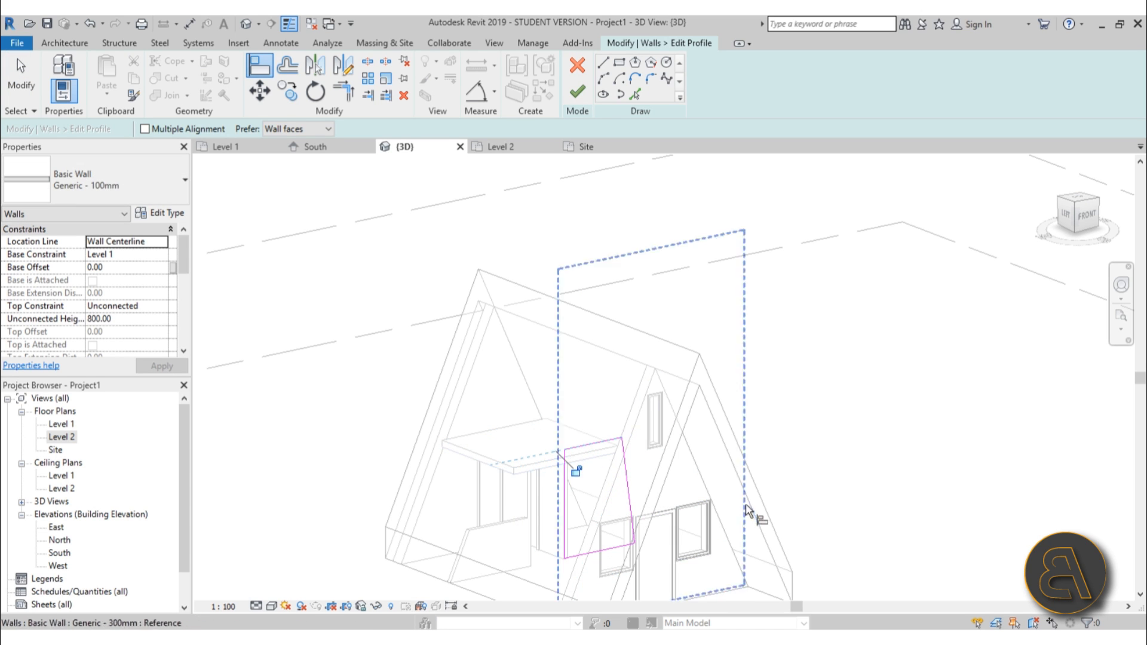
{"action": "left_click", "coordinate": [634, 472]}
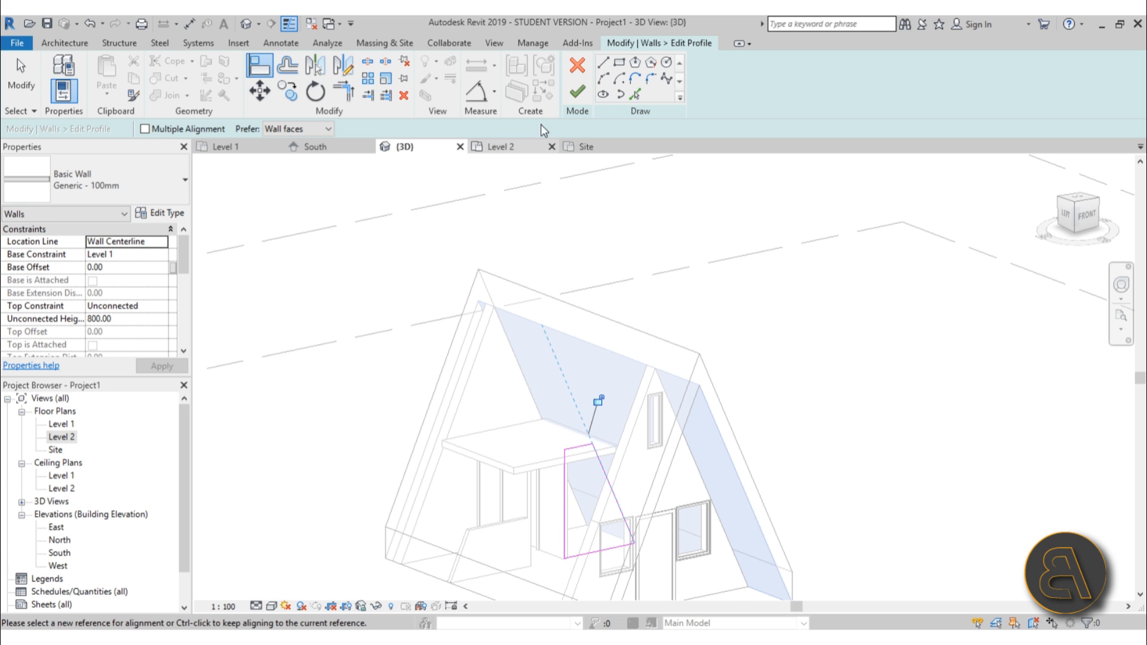
{"action": "left_click", "coordinate": [578, 106]}
Orbit and zoom around the model to inspect the Level 2 floor and the partition walls beneath the roof.
{"action": "left_click", "coordinate": [832, 452]}
{"action": "scroll", "coordinate": [831, 454], "scroll_direction": "down", "scroll_amount": 3}
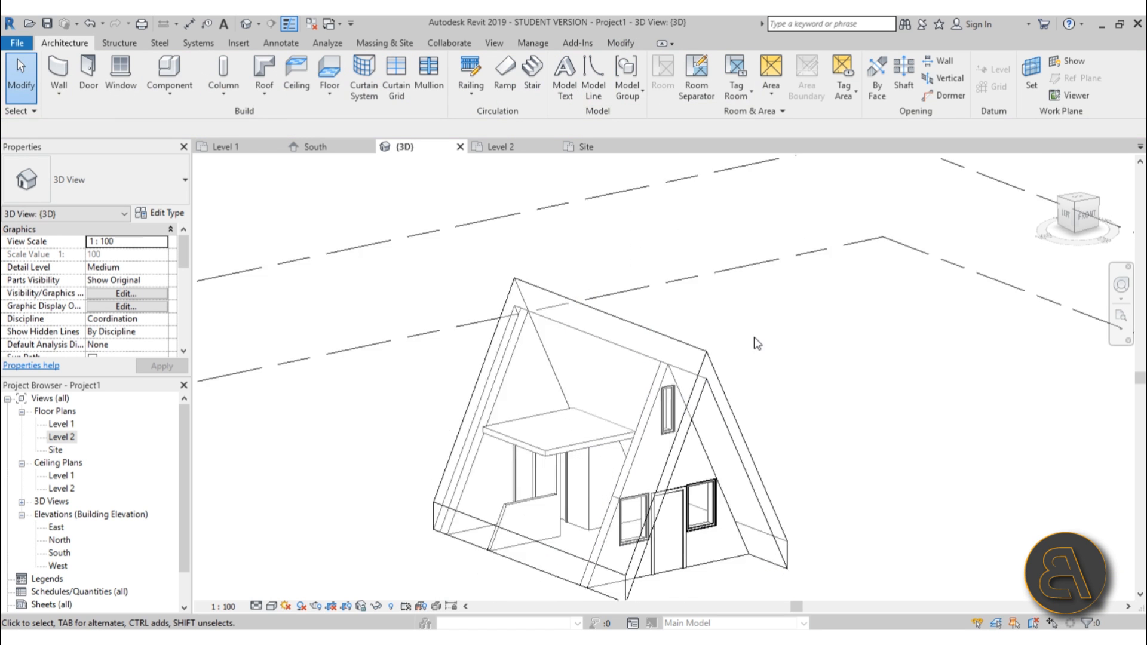
{"action": "middle_click_drag", "start_coordinate": [750, 512], "coordinate": [794, 561], "text": "shift"}
{"action": "scroll", "coordinate": [590, 471], "scroll_direction": "up", "scroll_amount": 3}
{"action": "scroll", "coordinate": [653, 486], "scroll_direction": "down", "scroll_amount": 3}
{"action": "middle_click_drag", "start_coordinate": [878, 540], "coordinate": [709, 502], "text": "shift"}
{"action": "scroll", "coordinate": [690, 441], "scroll_direction": "up", "scroll_amount": 3}
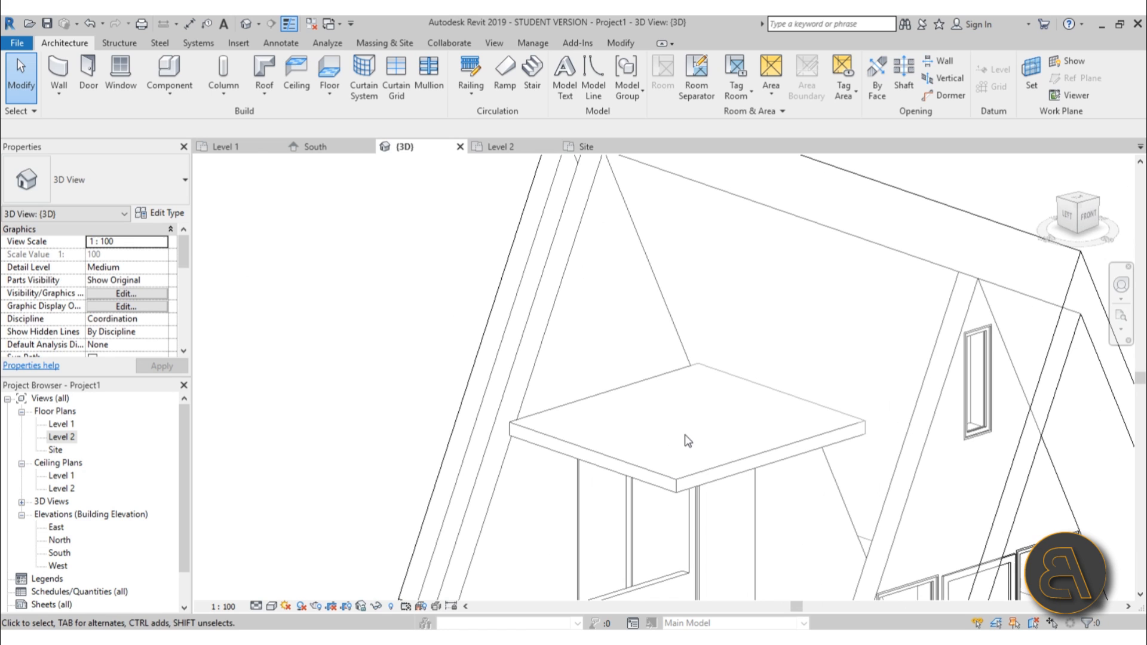
{"action": "left_click", "coordinate": [711, 459]}
{"action": "scroll", "coordinate": [711, 458], "scroll_direction": "down", "scroll_amount": 2}
{"action": "scroll", "coordinate": [659, 420], "scroll_direction": "down", "scroll_amount": 2}
{"action": "middle_click_drag", "start_coordinate": [765, 476], "coordinate": [709, 460], "text": "shift"}
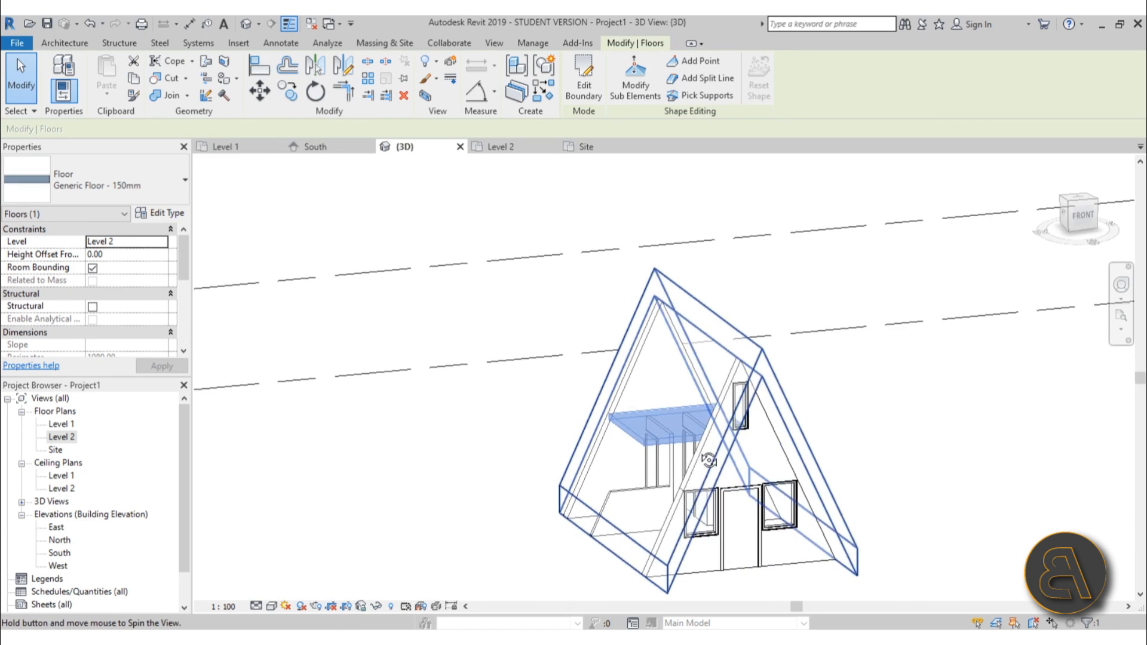
{"action": "scroll", "coordinate": [483, 446], "scroll_direction": "down", "scroll_amount": 2}
{"action": "middle_click_drag", "start_coordinate": [487, 452], "coordinate": [663, 561], "text": "shift"}
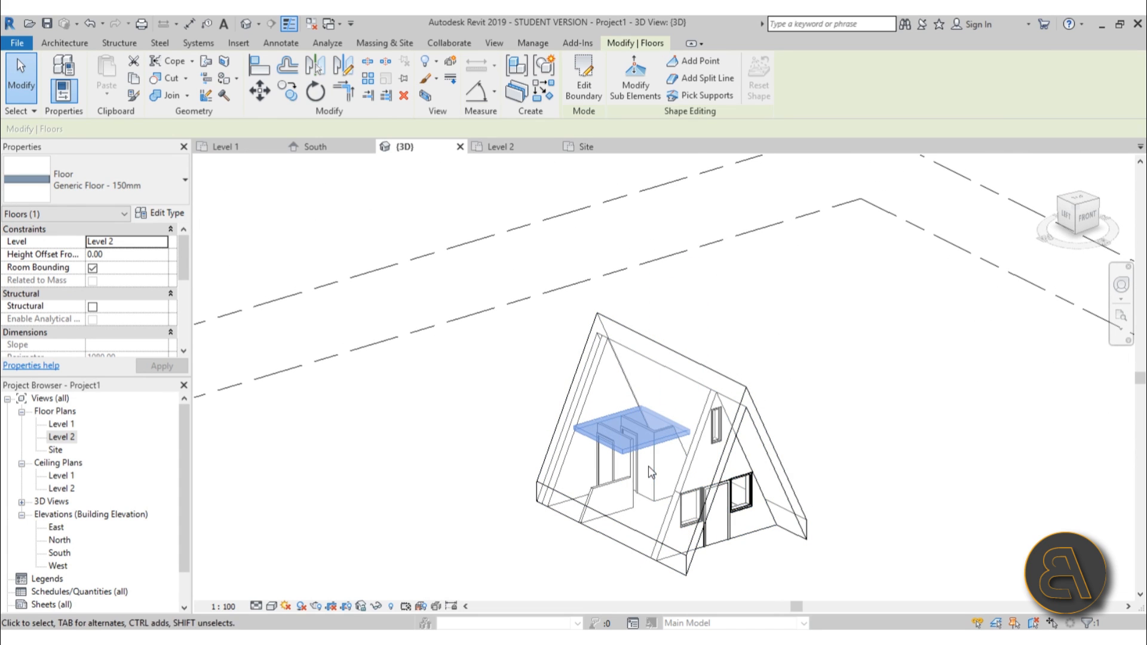
{"action": "right_click", "coordinate": [730, 427]}
{"action": "key", "text": "Escape"}
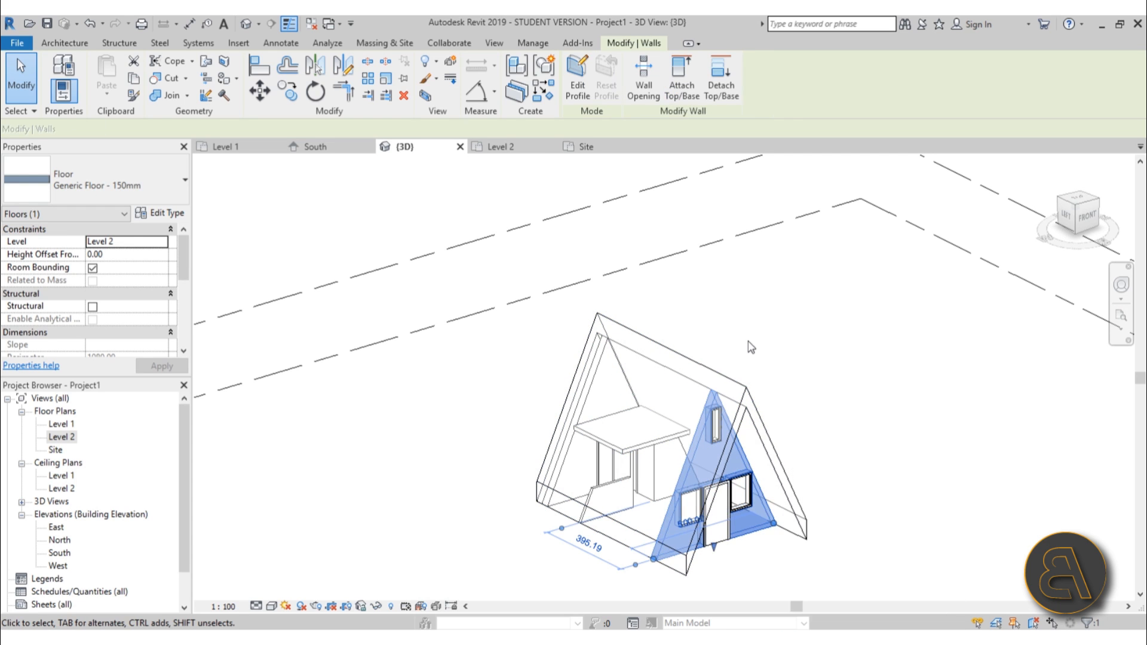
Select the roof and reset its view-specific graphic overrides, removing its transparency in this view.
{"action": "left_click", "coordinate": [715, 367]}
{"action": "left_click", "coordinate": [717, 371]}
{"action": "right_click", "coordinate": [725, 339]}
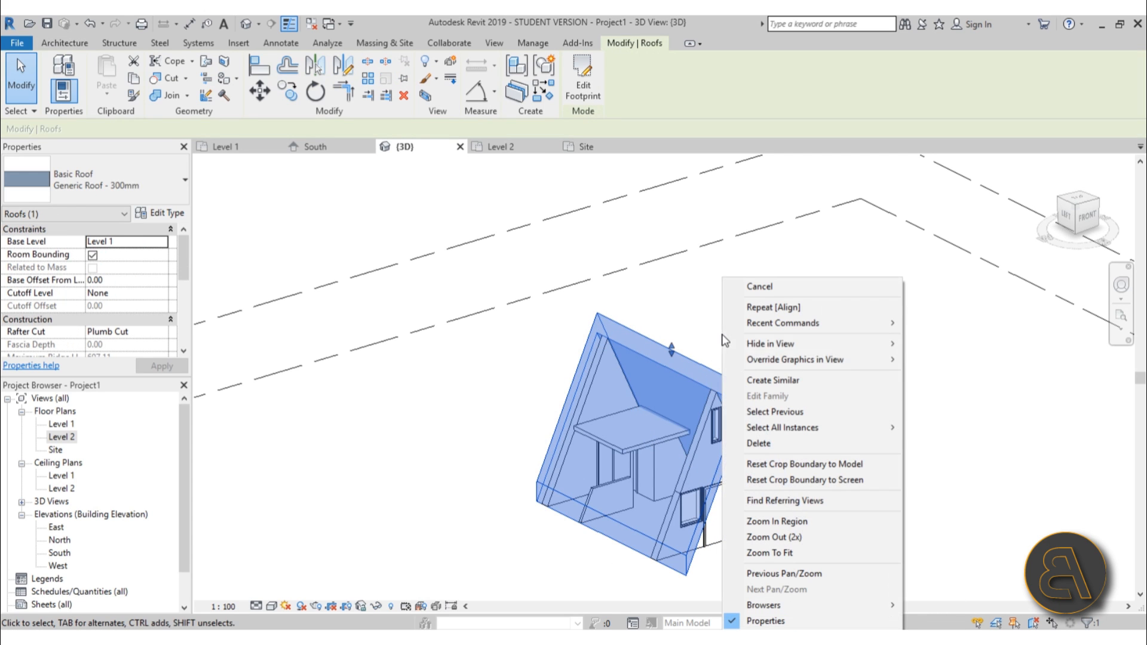
{"action": "mouse_move", "coordinate": [783, 360]}
{"action": "left_click", "coordinate": [932, 361]}
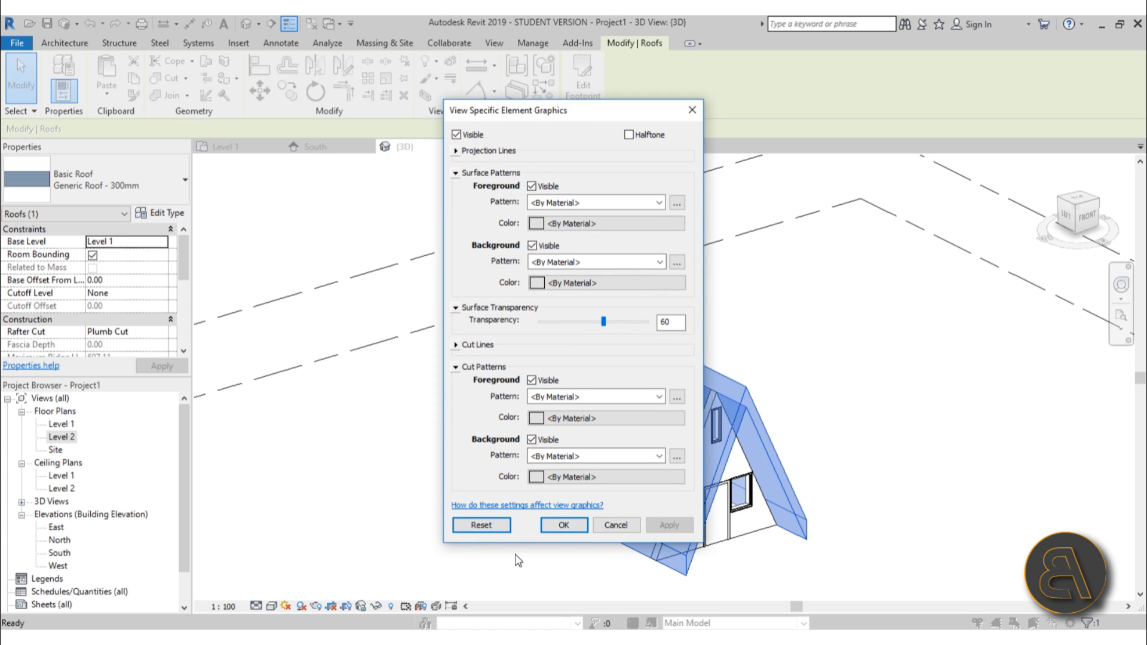
{"action": "left_click", "coordinate": [570, 528]}
{"action": "left_click", "coordinate": [886, 487]}
{"action": "scroll", "coordinate": [776, 351], "scroll_direction": "down", "scroll_amount": 2}
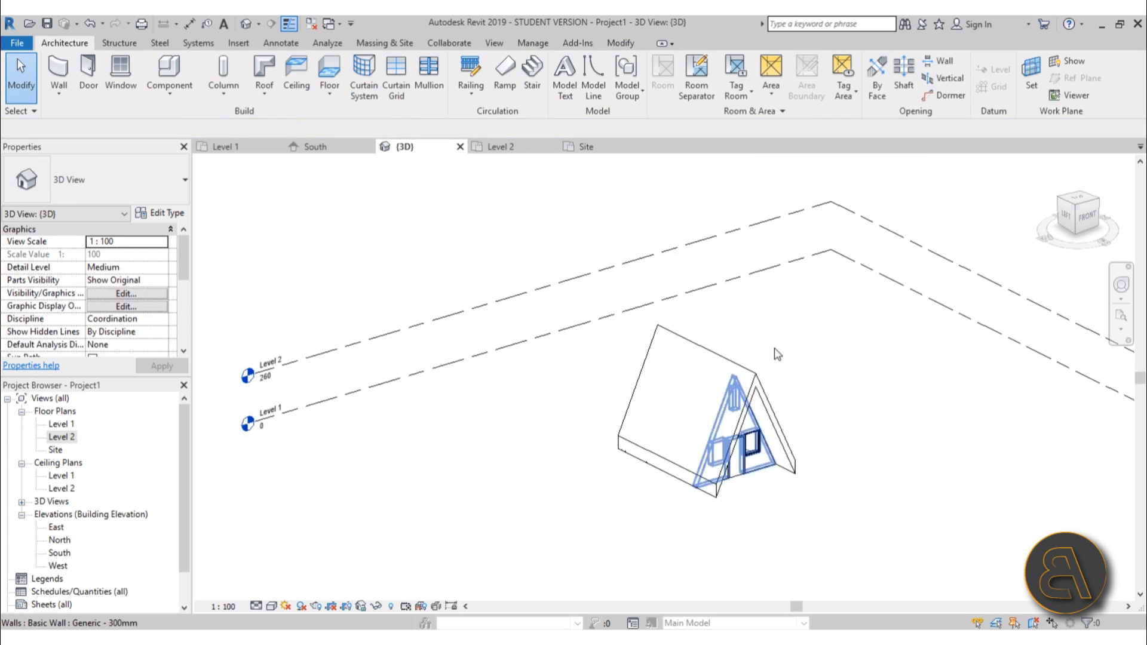
Create a perspective camera view from the Level 1 plan, placing the eye south of the cabin aiming at it.
{"action": "middle_click_drag", "start_coordinate": [881, 410], "coordinate": [845, 384], "text": "shift"}
{"action": "scroll", "coordinate": [683, 519], "scroll_direction": "up", "scroll_amount": 3}
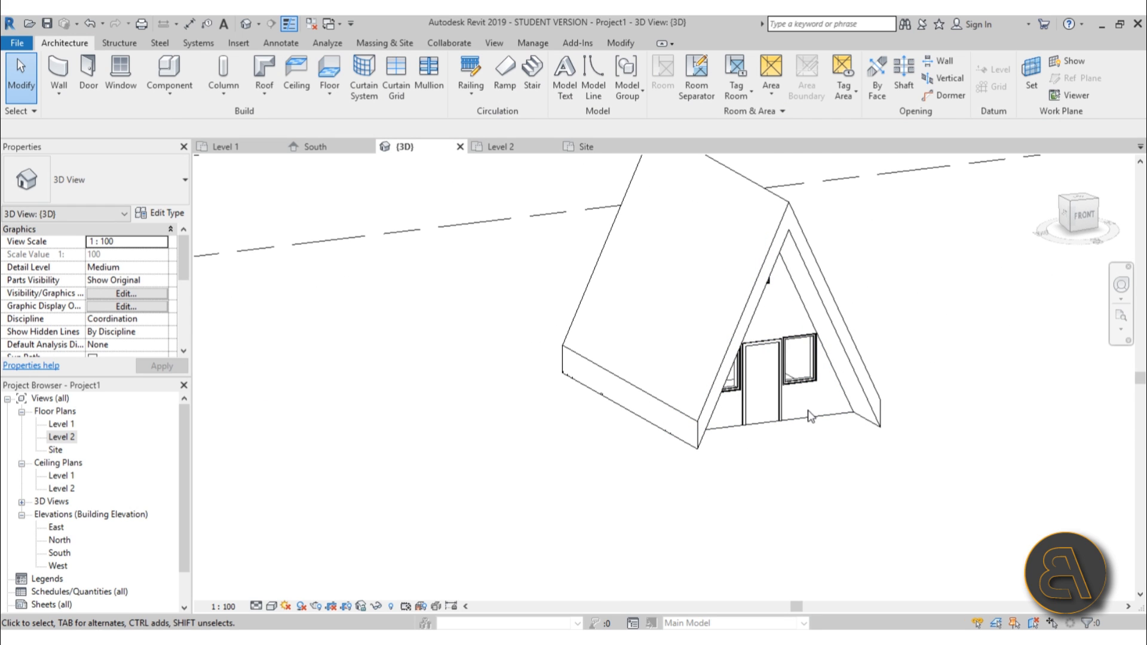
{"action": "middle_click_drag", "start_coordinate": [854, 484], "coordinate": [817, 466]}
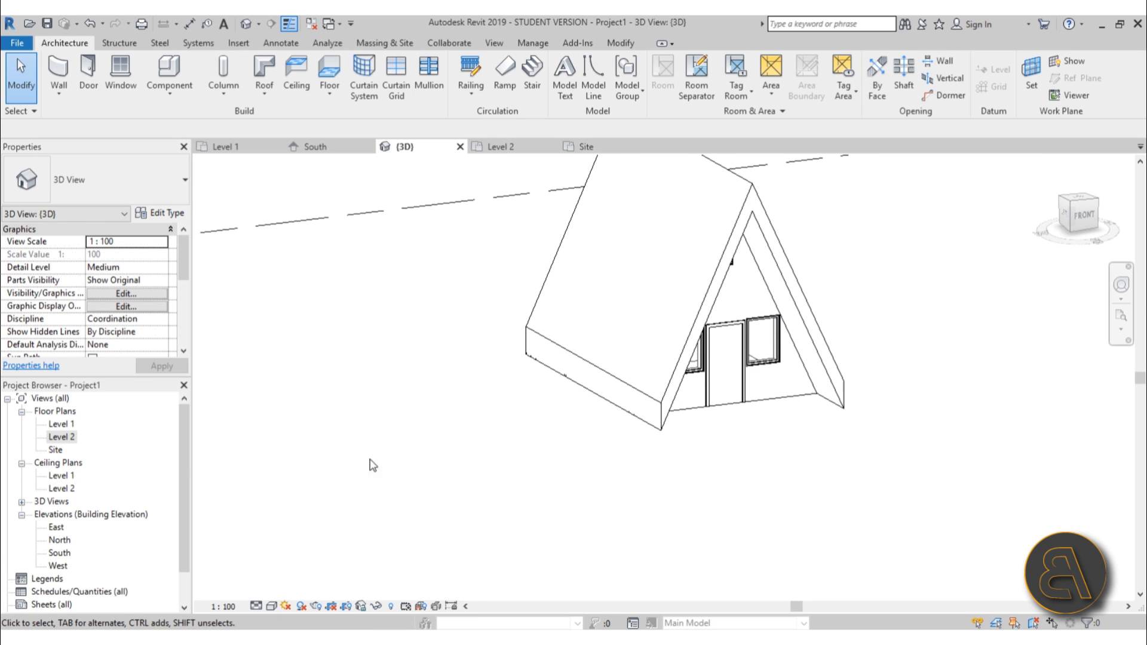
{"action": "double_click", "coordinate": [61, 424]}
{"action": "scroll", "coordinate": [597, 299], "scroll_direction": "down", "scroll_amount": 5}
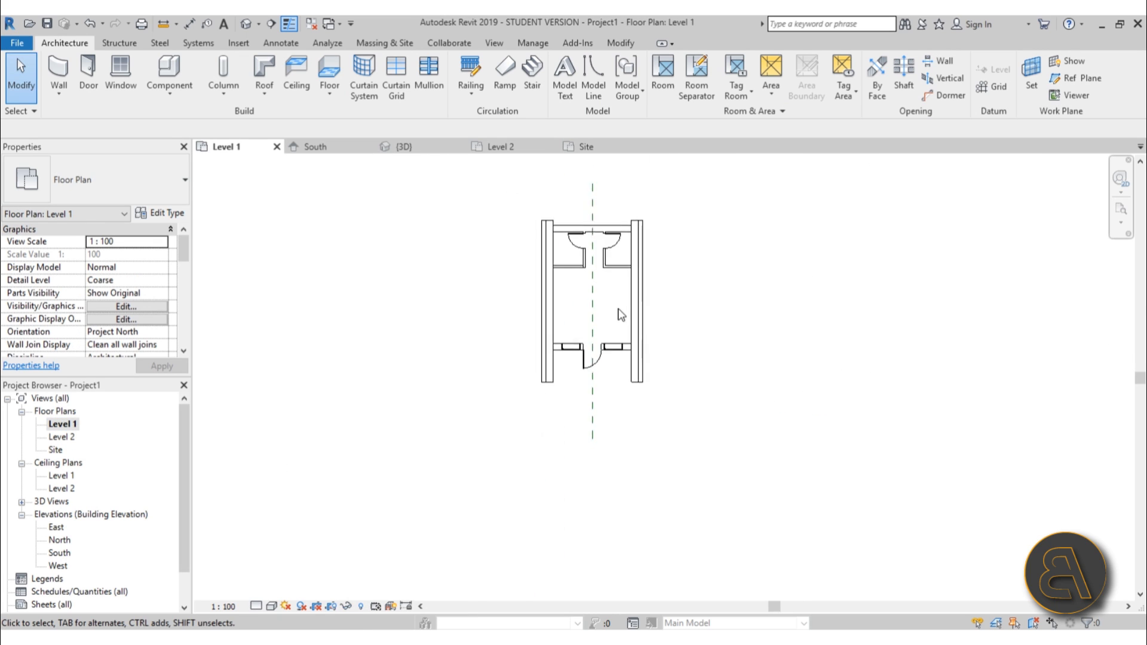
{"action": "left_click", "coordinate": [259, 24]}
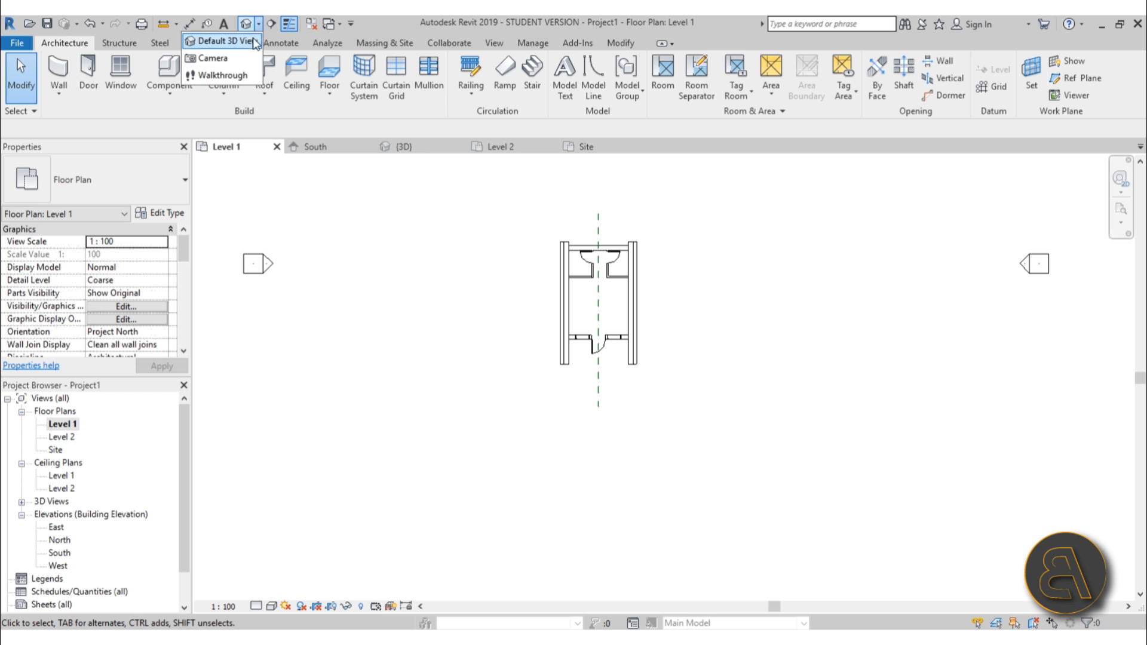
{"action": "left_click", "coordinate": [239, 57]}
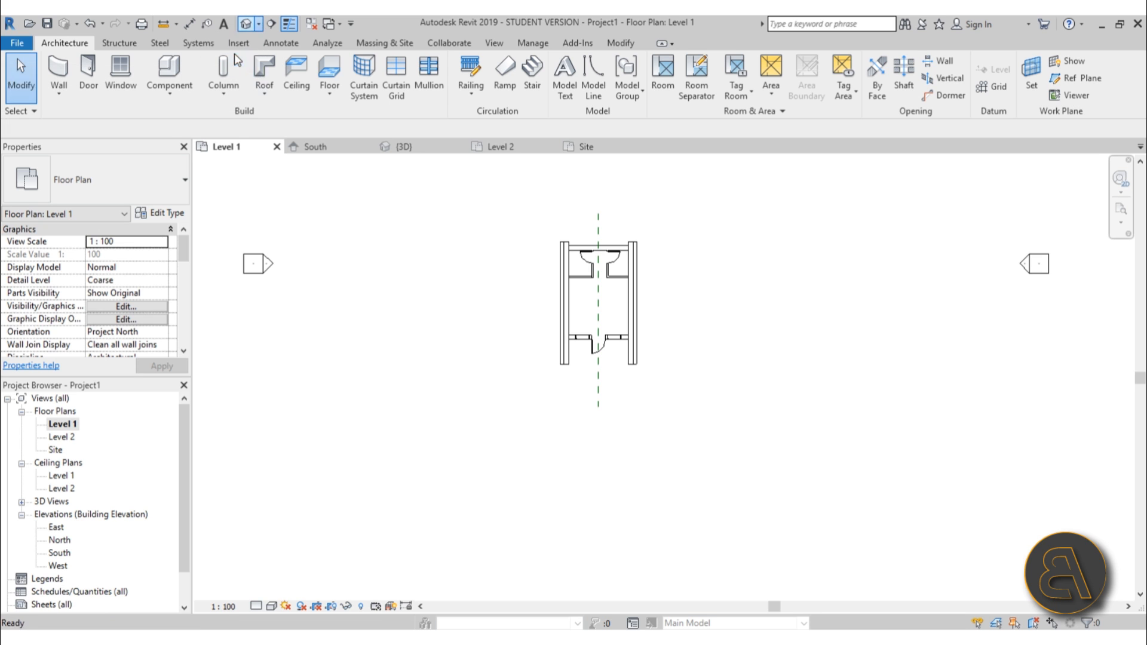
{"action": "left_click", "coordinate": [505, 456]}
{"action": "left_click", "coordinate": [676, 174]}
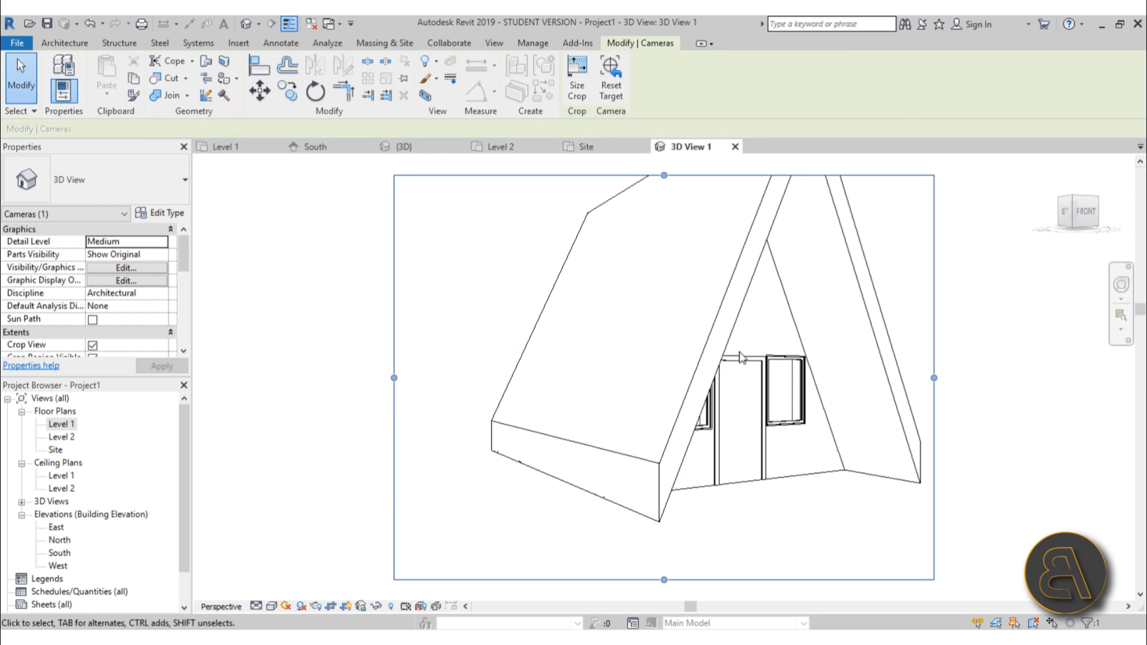
Orbit the camera view to frame the cabin and extend its crop region upward and downward.
{"action": "left_click", "coordinate": [1122, 285]}
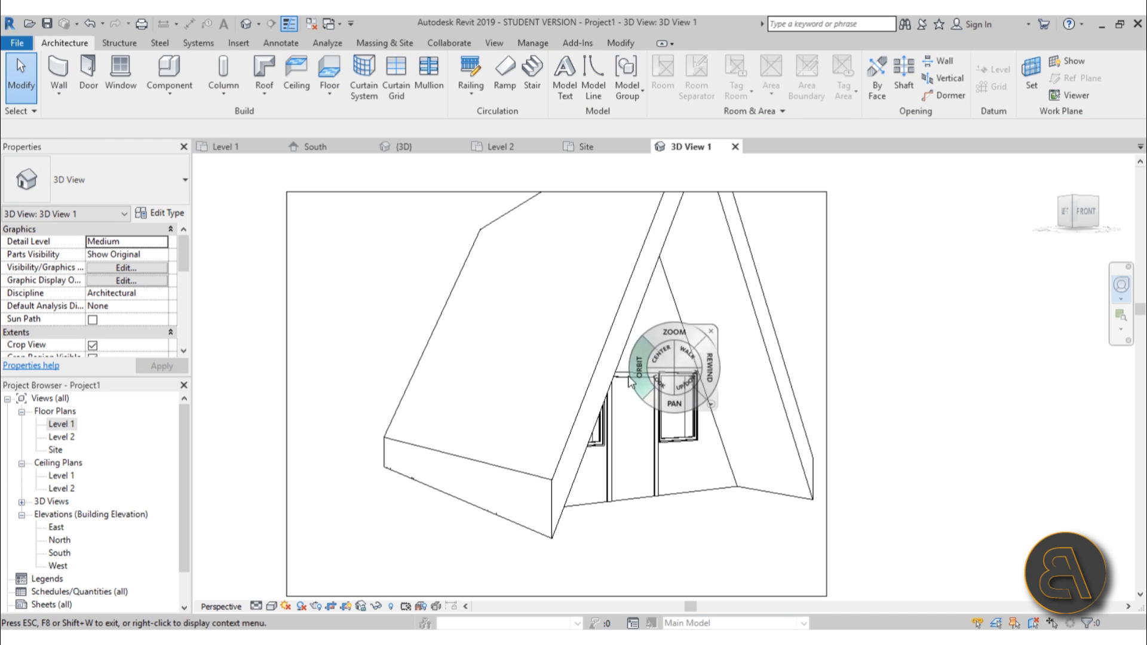
{"action": "left_click_drag", "start_coordinate": [560, 417], "coordinate": [589, 394]}
{"action": "key", "text": "Escape"}
{"action": "middle_click_drag", "start_coordinate": [646, 526], "coordinate": [636, 498]}
{"action": "scroll", "coordinate": [567, 298], "scroll_direction": "down", "scroll_amount": 2}
{"action": "left_click", "coordinate": [535, 208]}
{"action": "left_click_drag", "start_coordinate": [553, 209], "coordinate": [553, 181]}
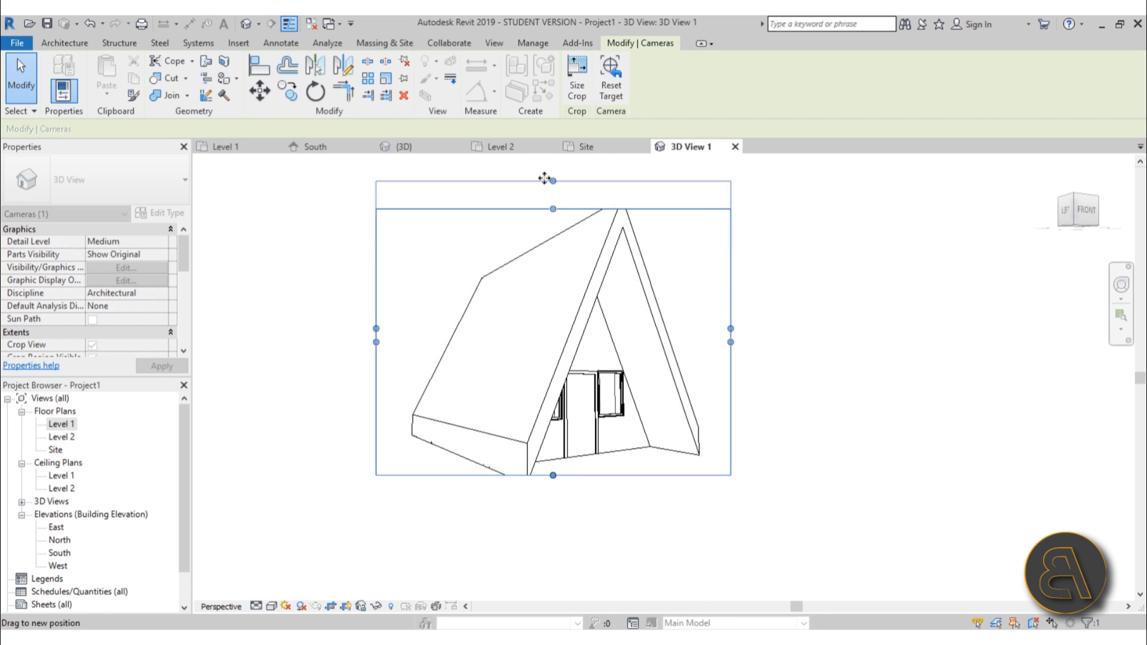
{"action": "left_click_drag", "start_coordinate": [554, 476], "coordinate": [561, 518]}
{"action": "scroll", "coordinate": [615, 460], "scroll_direction": "up", "scroll_amount": 3}
Open the front end wall's type structure and set the structural layer thickness to 20.
{"action": "left_click", "coordinate": [615, 460]}
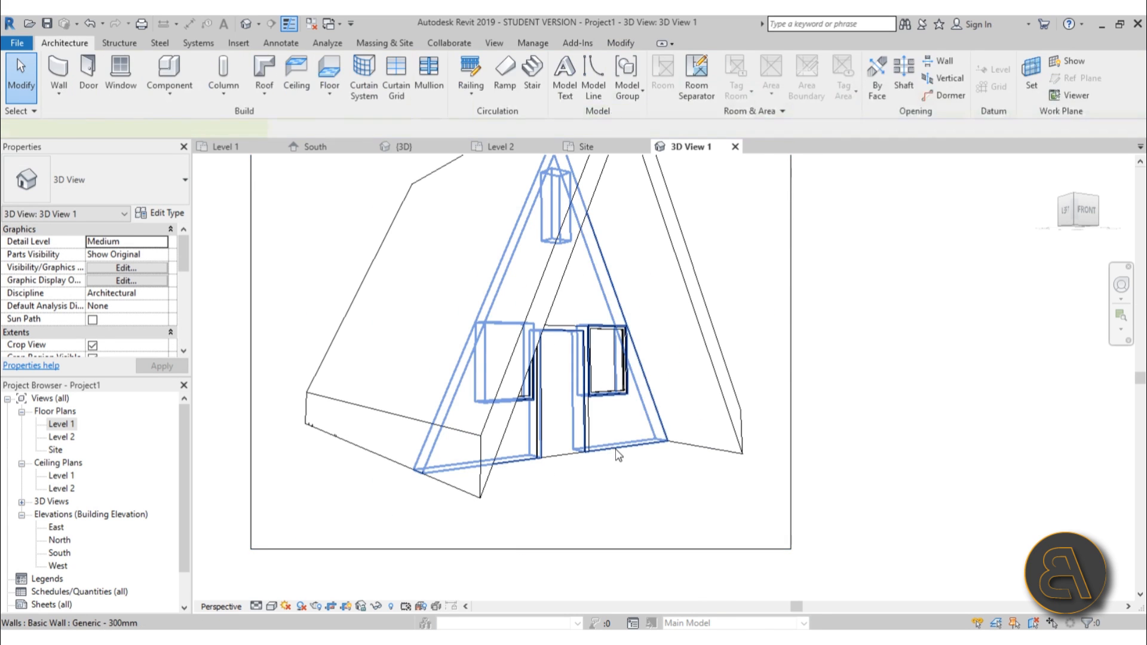
{"action": "left_click", "coordinate": [611, 452]}
{"action": "middle_click_drag", "start_coordinate": [612, 452], "coordinate": [603, 495]}
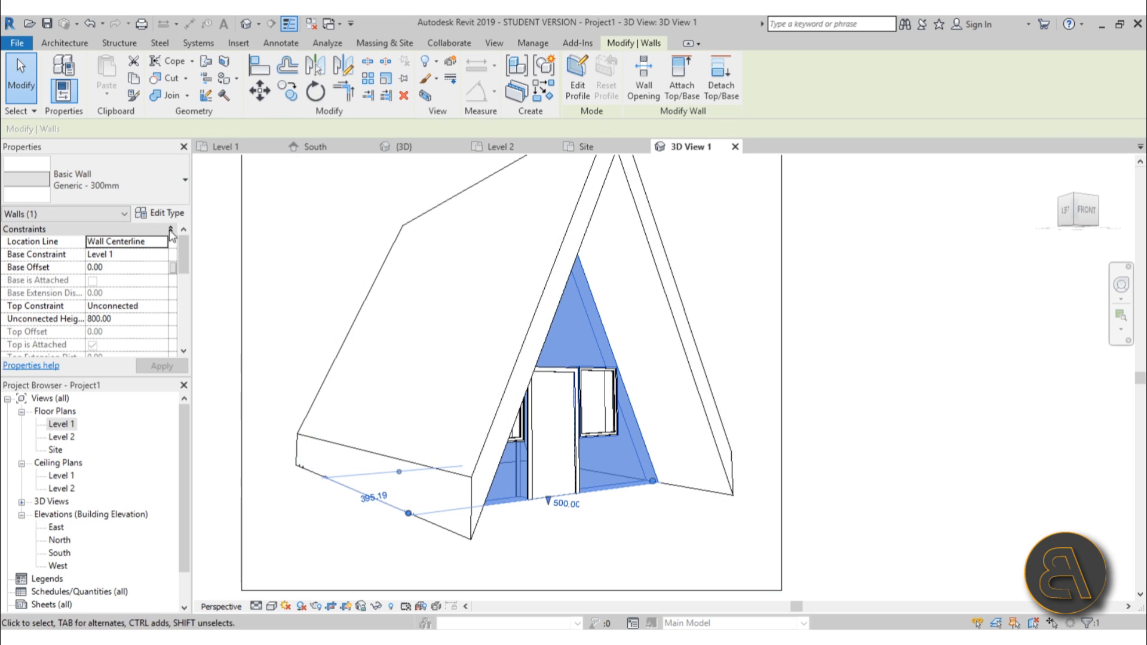
{"action": "left_click", "coordinate": [159, 211]}
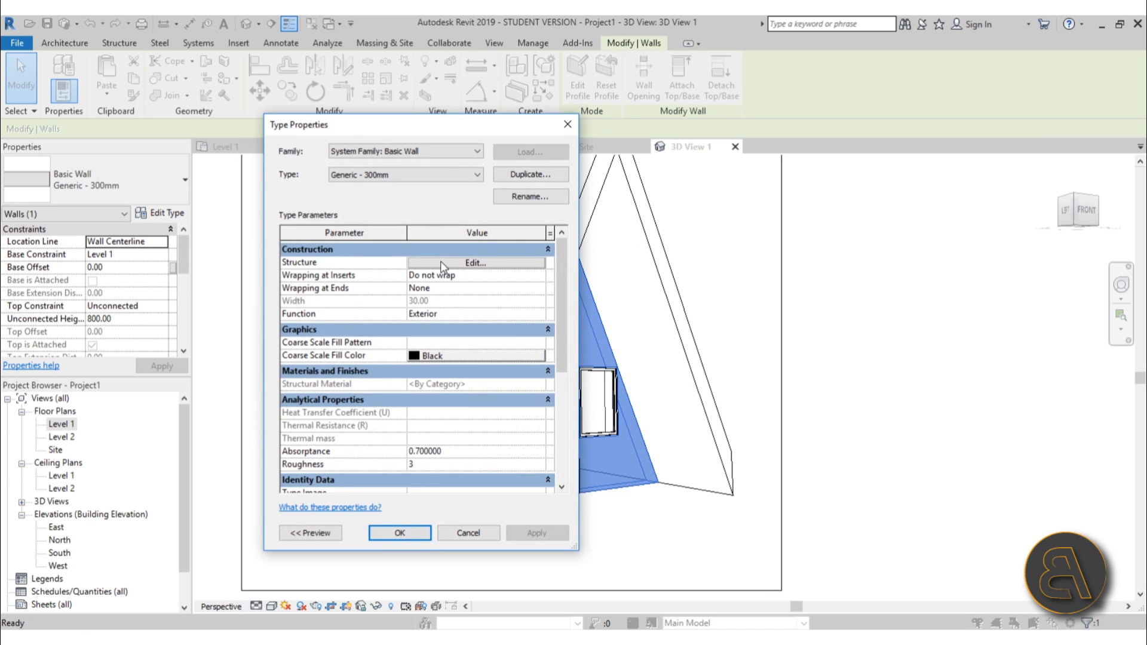
{"action": "left_click", "coordinate": [440, 263]}
{"action": "left_click", "coordinate": [454, 294]}
{"action": "type", "text": "20"}
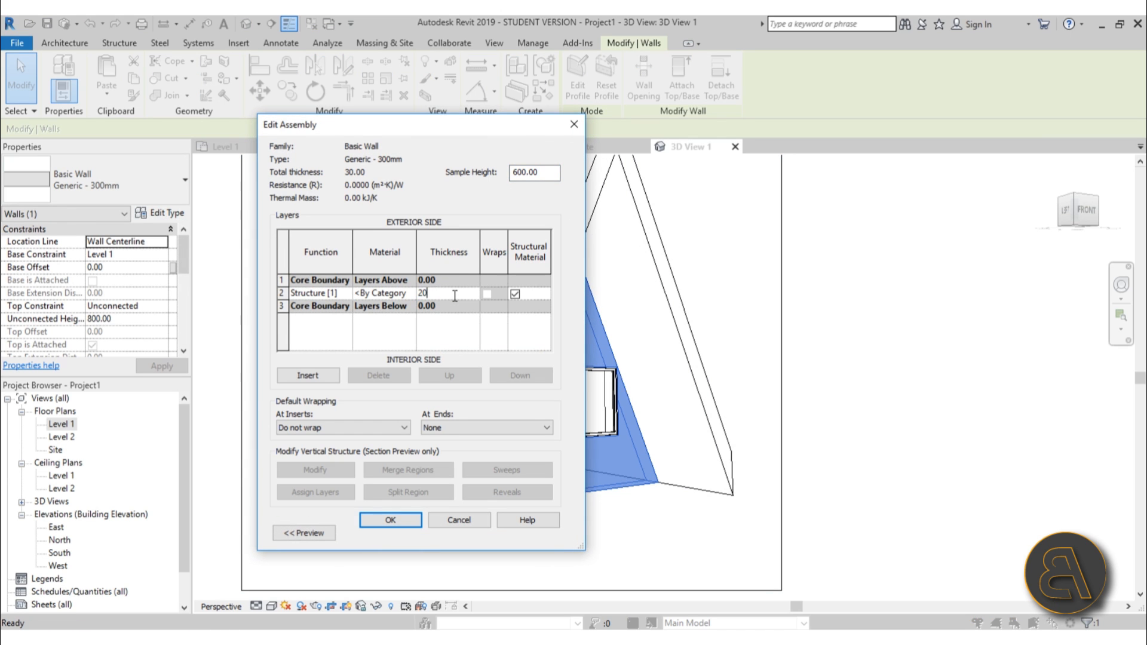
Insert a new exterior layer above the core boundary as Finish 1 [4] with thickness 10.
{"action": "left_click", "coordinate": [283, 293]}
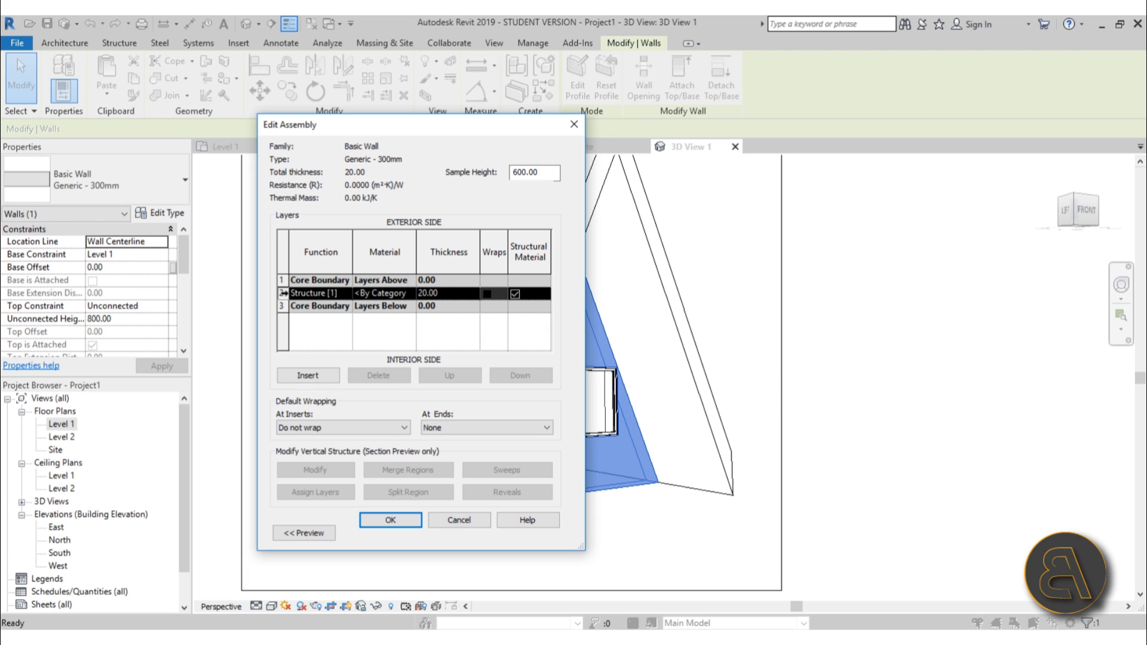
{"action": "left_click", "coordinate": [308, 375]}
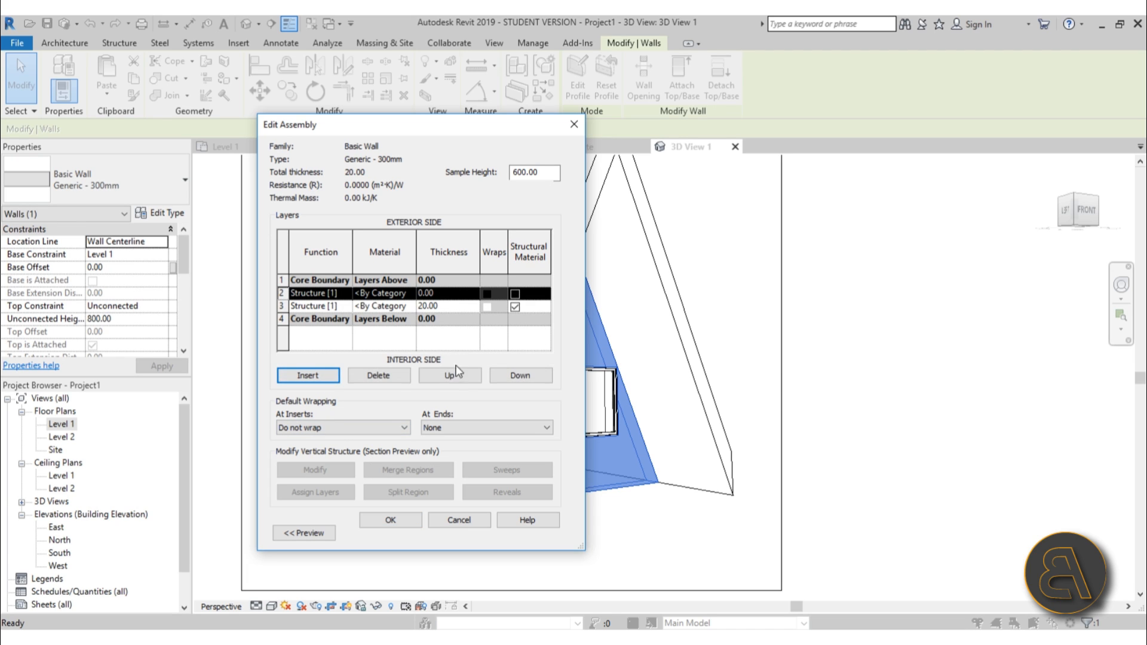
{"action": "left_click", "coordinate": [474, 378]}
{"action": "left_click", "coordinate": [331, 280]}
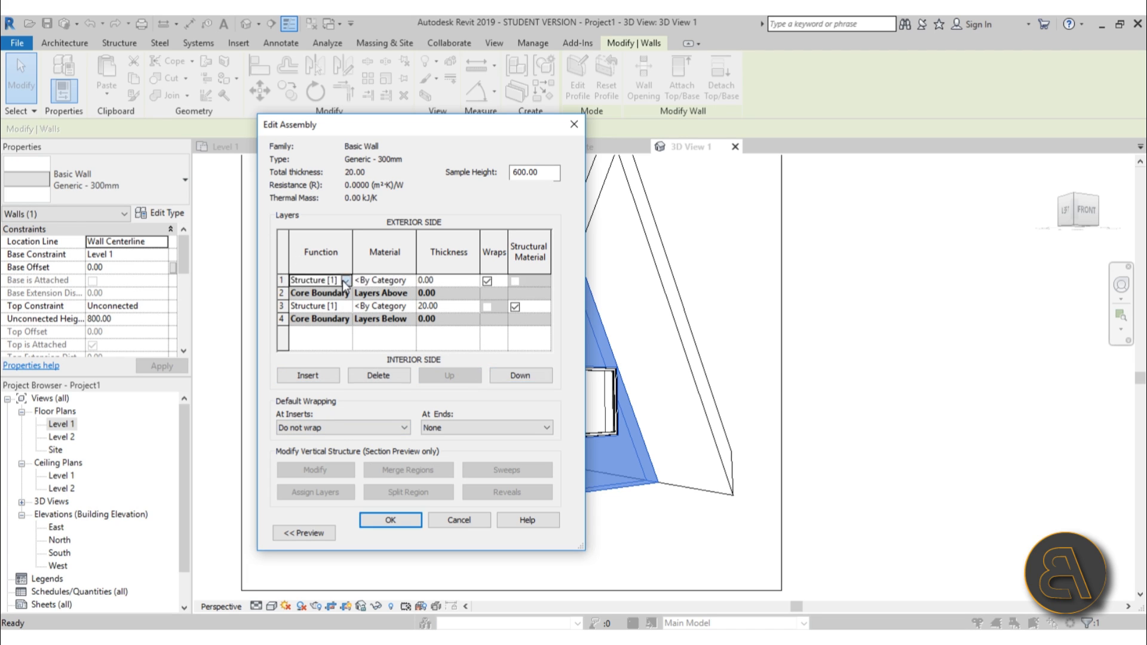
{"action": "left_click", "coordinate": [345, 280]}
{"action": "left_click", "coordinate": [317, 325]}
{"action": "left_click", "coordinate": [441, 281]}
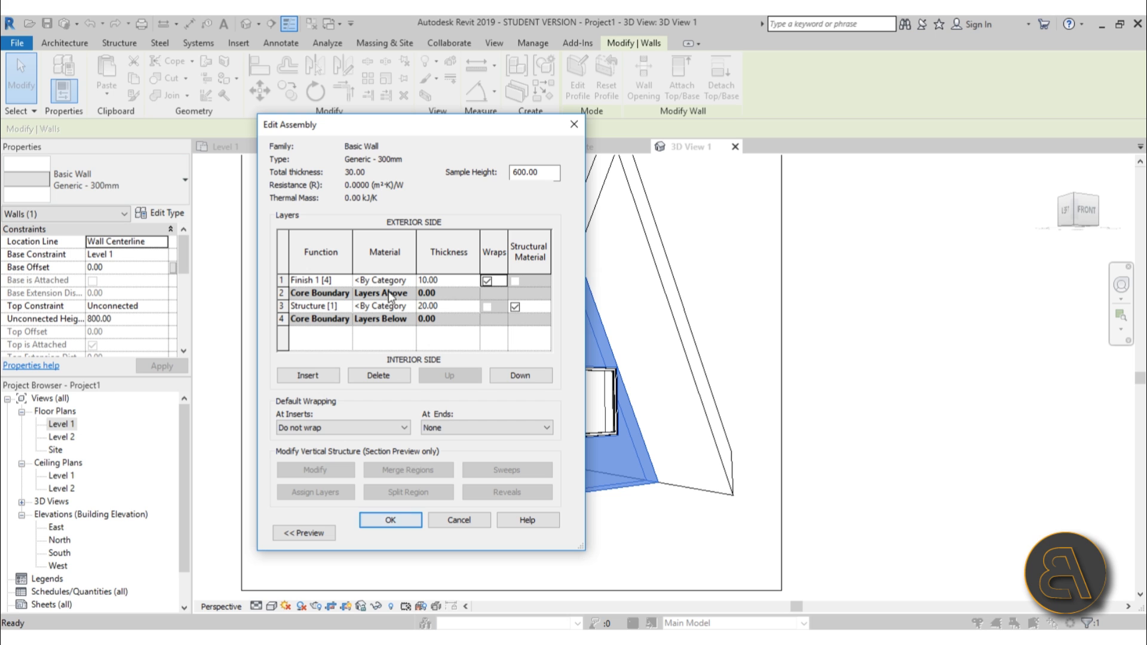
Open the material browser for the finish layer and view the Sash wood material's appearance.
{"action": "left_click", "coordinate": [411, 283]}
{"action": "left_click", "coordinate": [410, 280]}
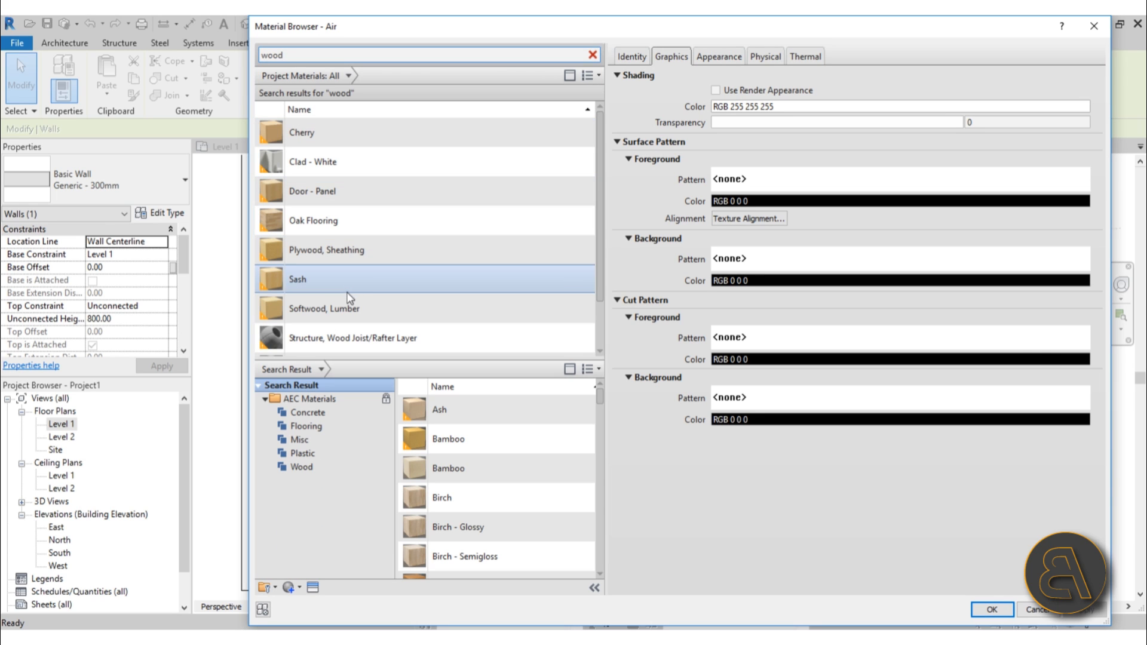
{"action": "left_click", "coordinate": [344, 287]}
{"action": "left_click", "coordinate": [714, 58]}
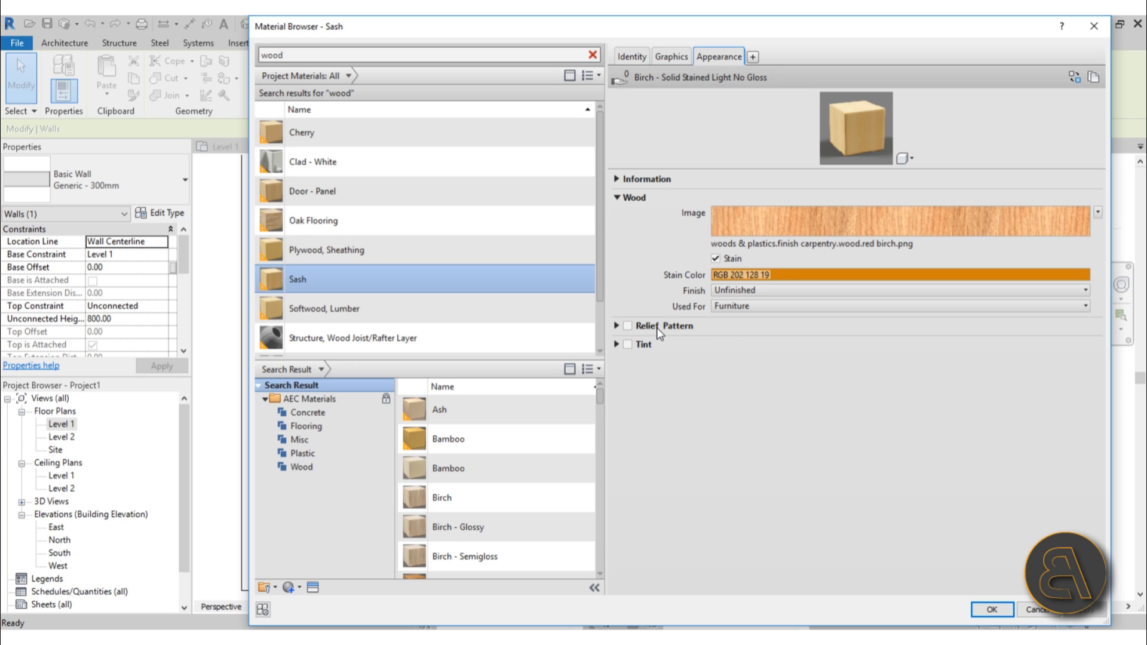
Browse the appearances of the wood search results and select Plywood, Sheathing as the finish material.
{"action": "left_click", "coordinate": [383, 309]}
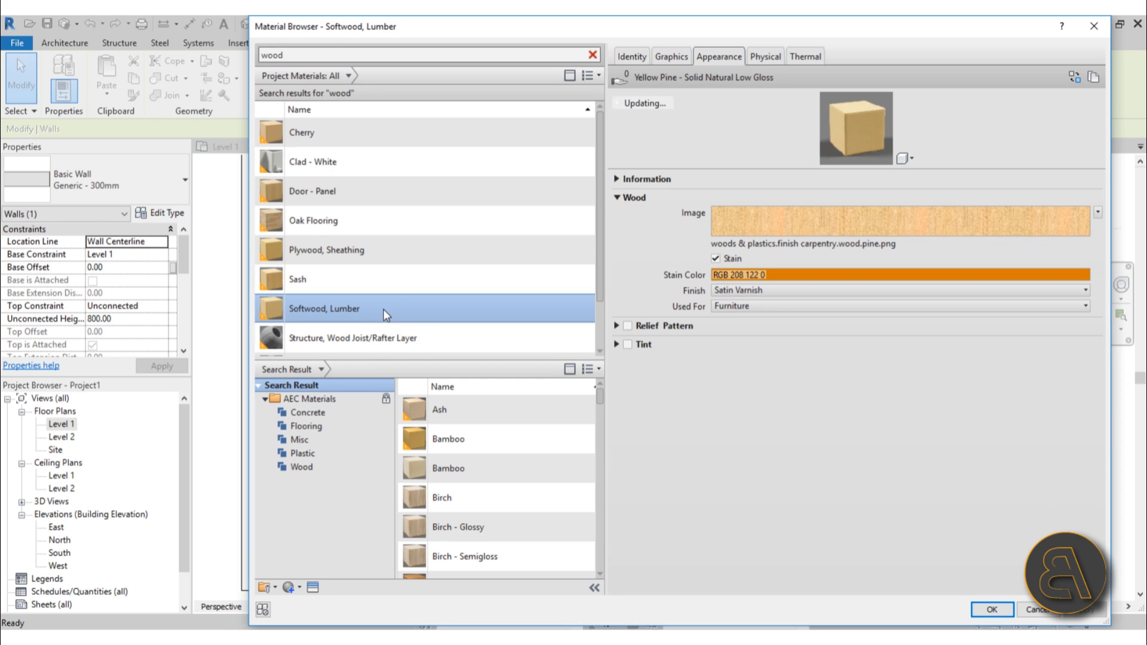
{"action": "scroll", "coordinate": [346, 248], "scroll_direction": "down", "scroll_amount": 1}
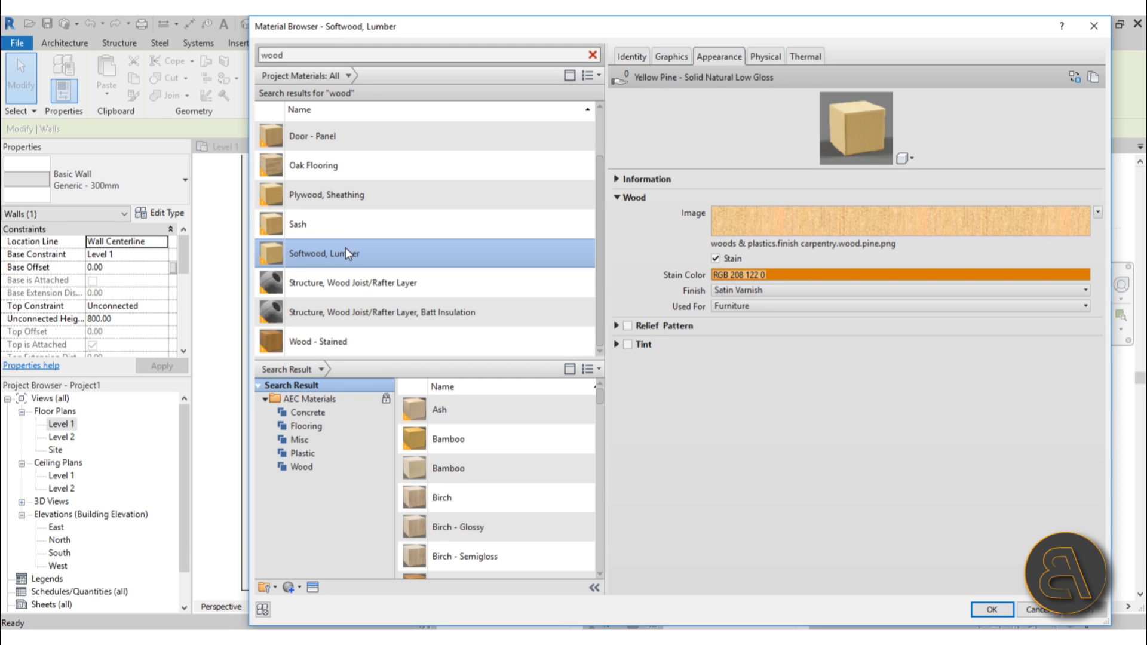
{"action": "left_click", "coordinate": [337, 165]}
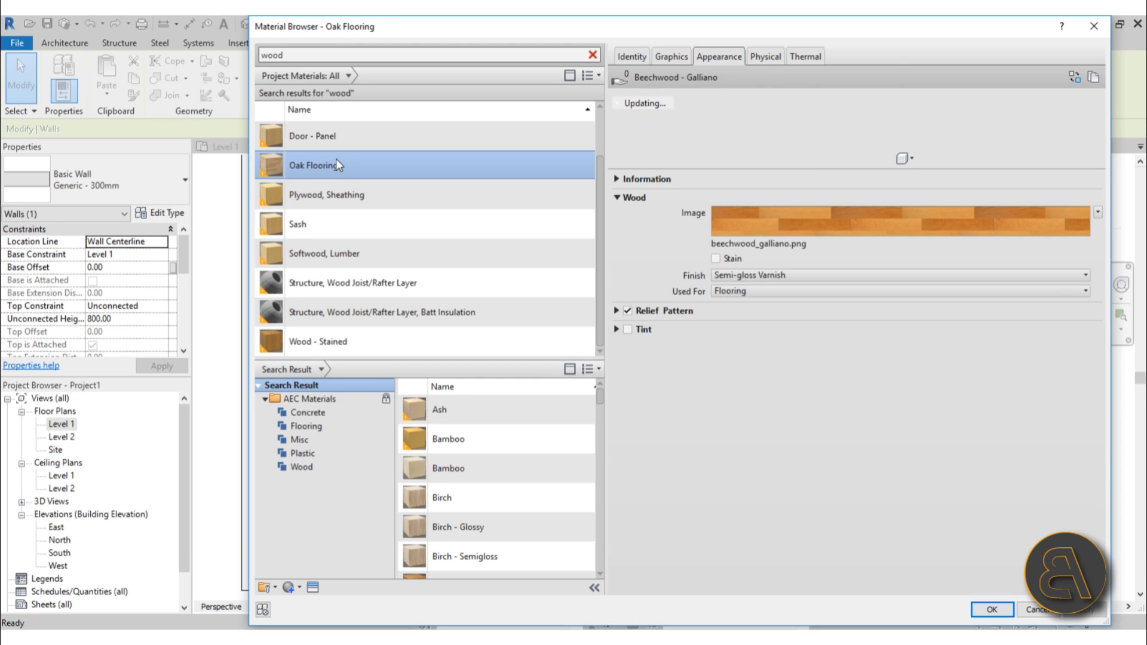
{"action": "left_click", "coordinate": [338, 341]}
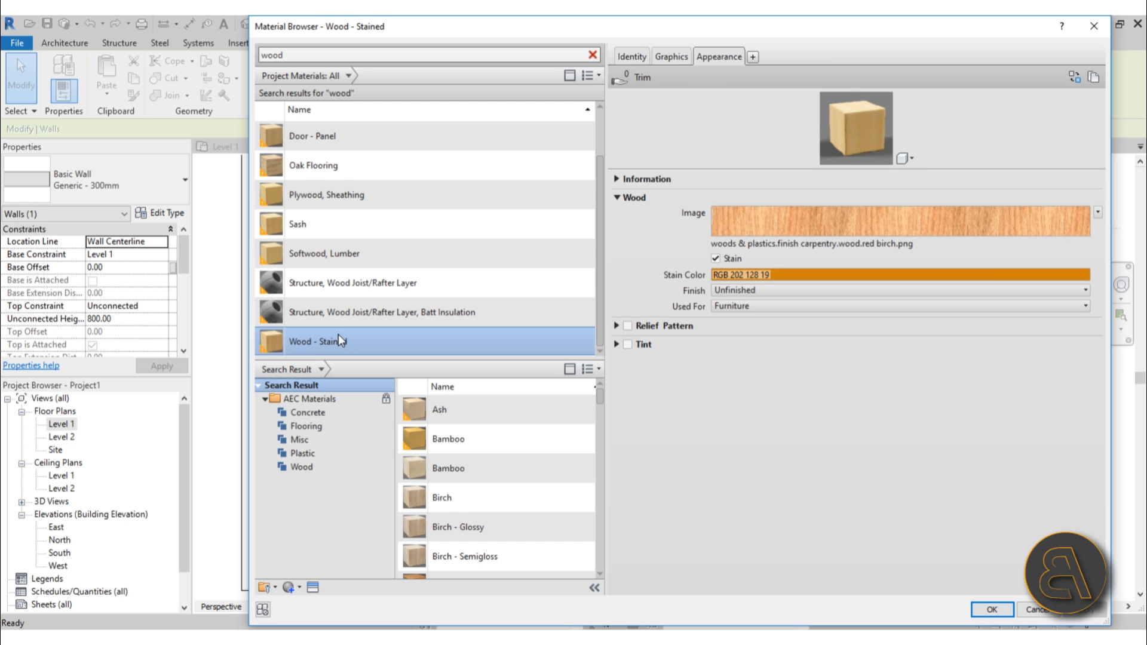
{"action": "scroll", "coordinate": [367, 227], "scroll_direction": "up", "scroll_amount": 1}
{"action": "left_click", "coordinate": [321, 137]}
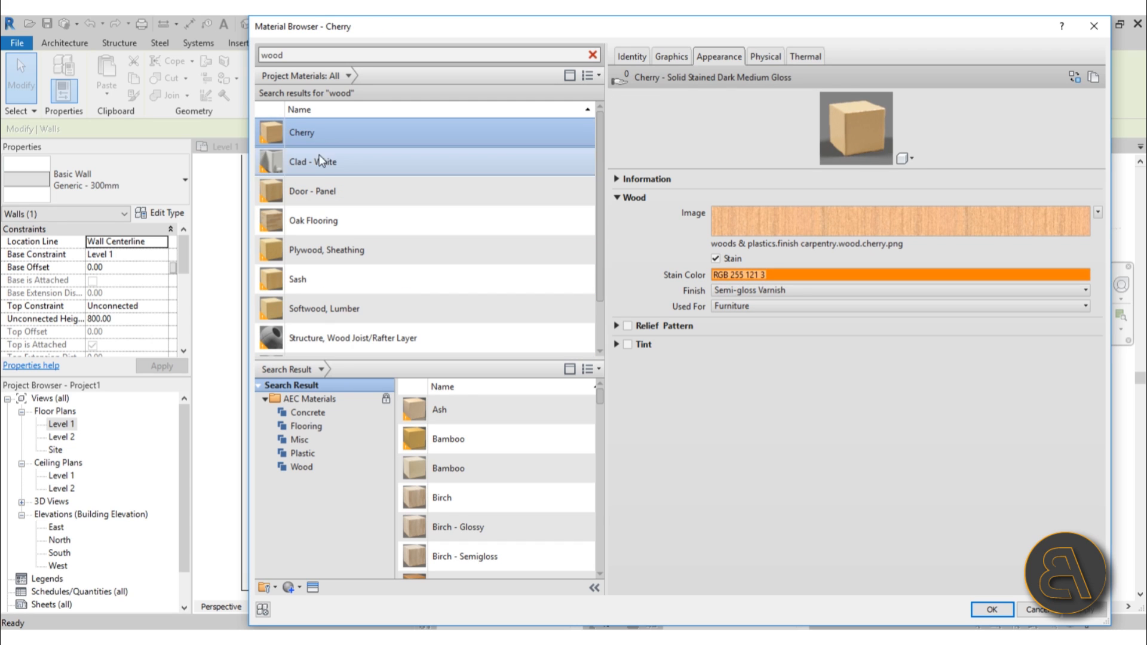
{"action": "left_click", "coordinate": [317, 190]}
{"action": "left_click", "coordinate": [317, 222]}
{"action": "left_click", "coordinate": [315, 249]}
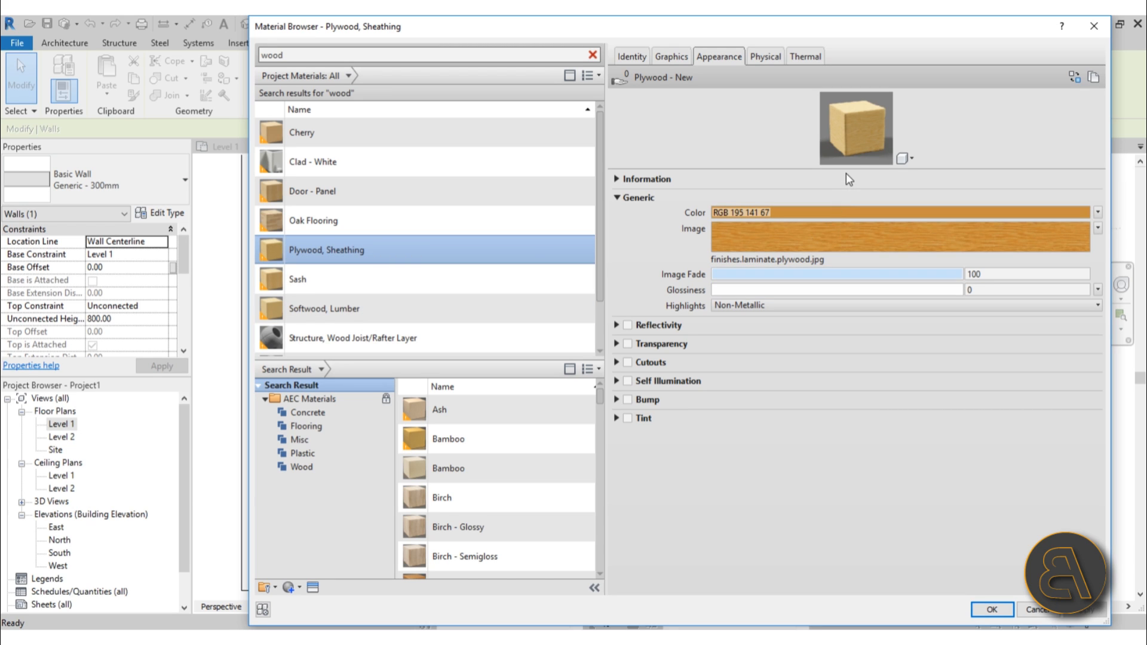
Enable Bump on Plywood, Sheathing and load the Untitled-1-01 image from the Desktop as its bump map.
{"action": "left_click", "coordinate": [627, 399]}
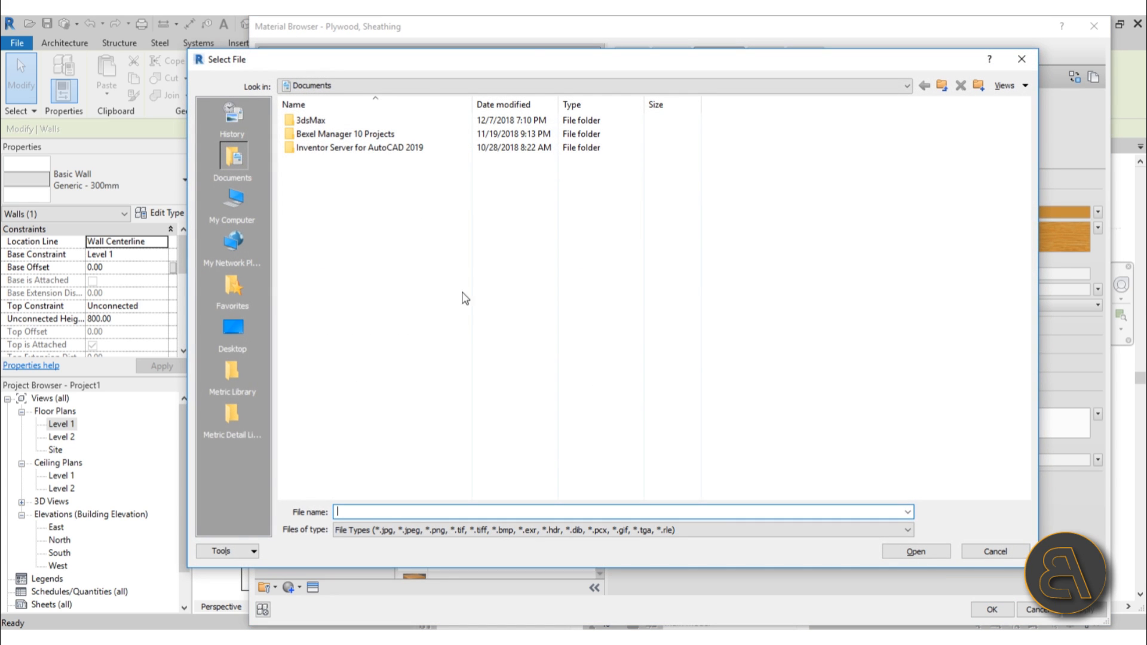
{"action": "left_click_drag", "start_coordinate": [542, 67], "coordinate": [467, 86]}
{"action": "left_click", "coordinate": [155, 349]}
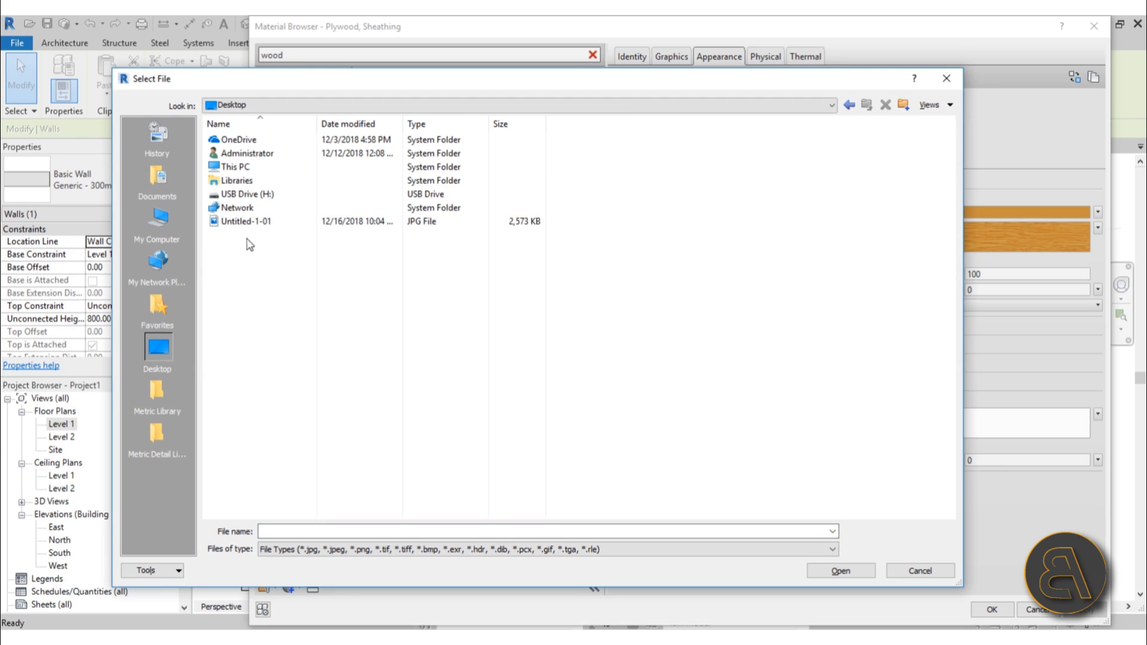
{"action": "left_click", "coordinate": [245, 222]}
{"action": "double_click", "coordinate": [244, 222]}
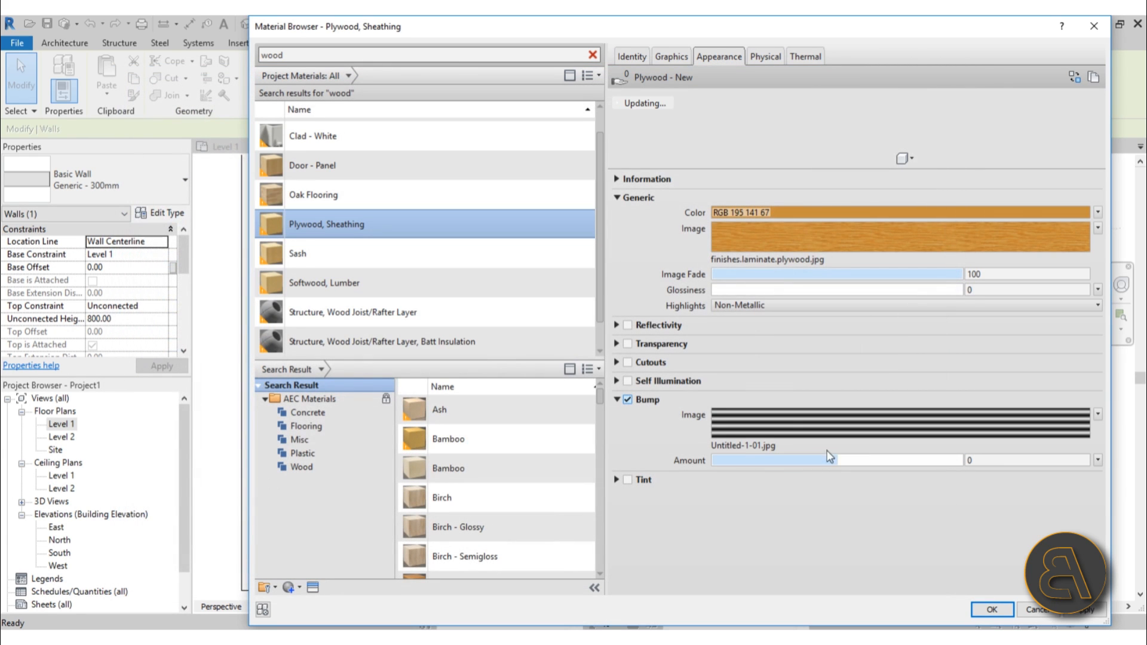
Open the texture editor for the bump image and enlarge the editor window.
{"action": "left_click", "coordinate": [1098, 415]}
{"action": "left_click", "coordinate": [1033, 547]}
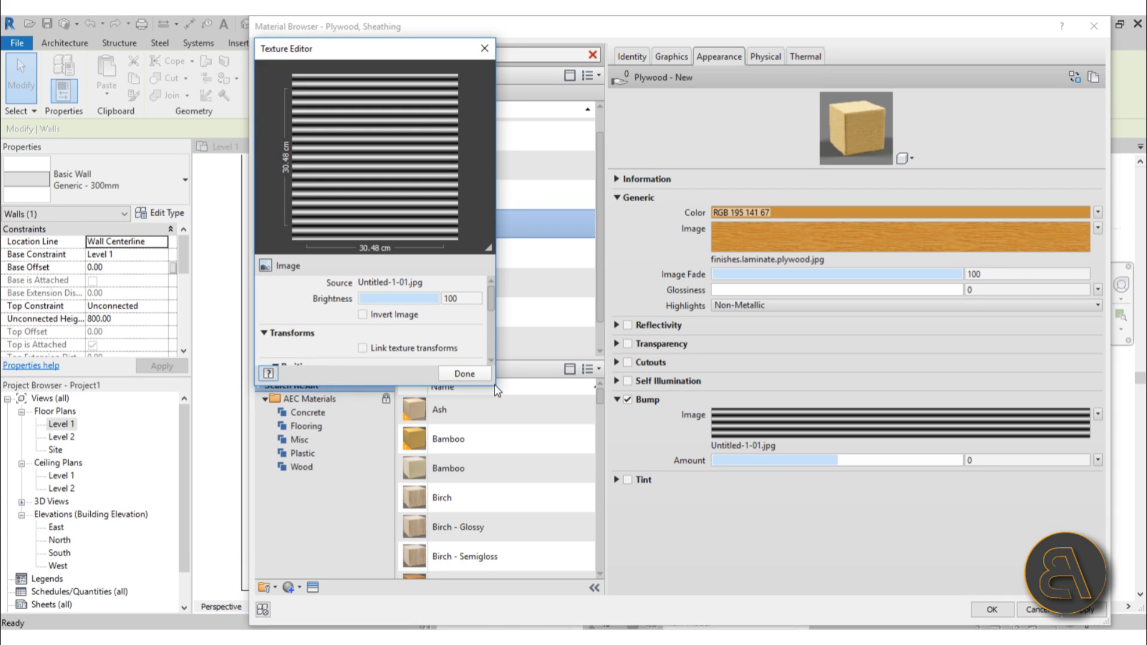
{"action": "left_click_drag", "start_coordinate": [495, 387], "coordinate": [757, 609]}
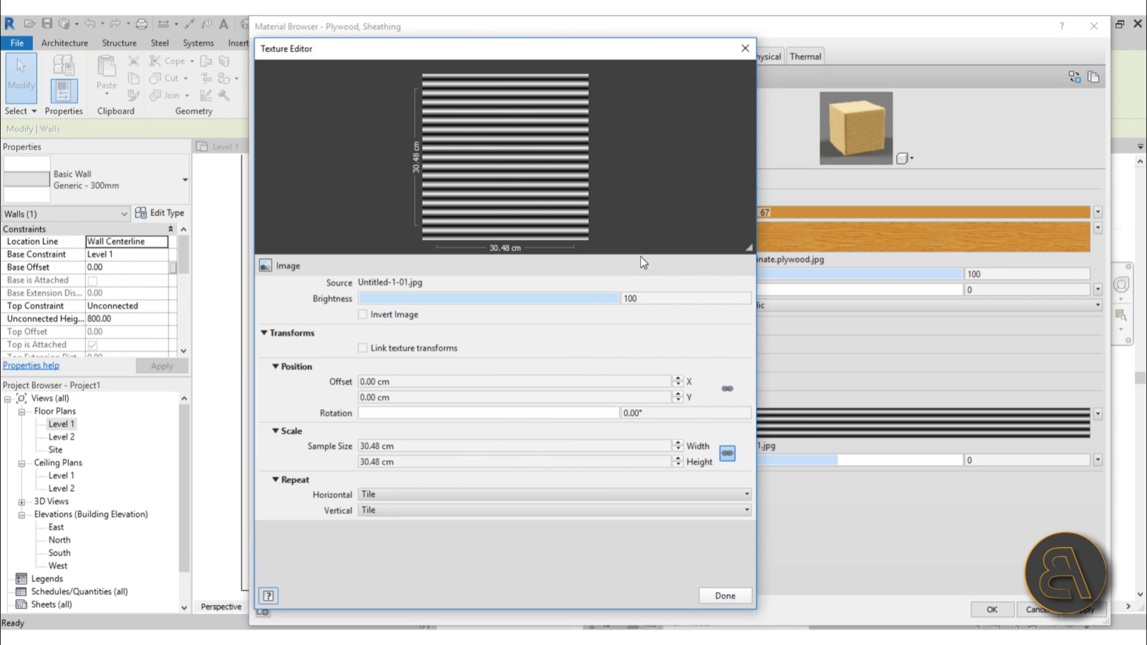
{"action": "left_click_drag", "start_coordinate": [758, 258], "coordinate": [712, 406]}
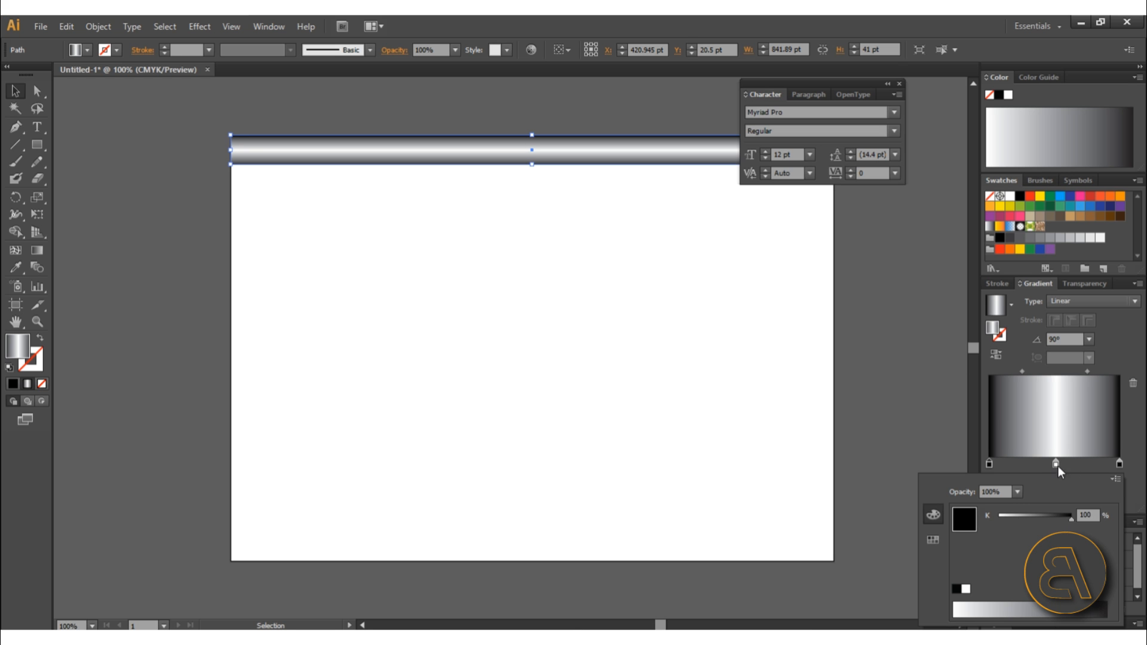
Switch to Illustrator and apply a linear gradient across the horizontal bar rectangle.
{"action": "left_click", "coordinate": [514, 238]}
{"action": "key", "text": "g"}
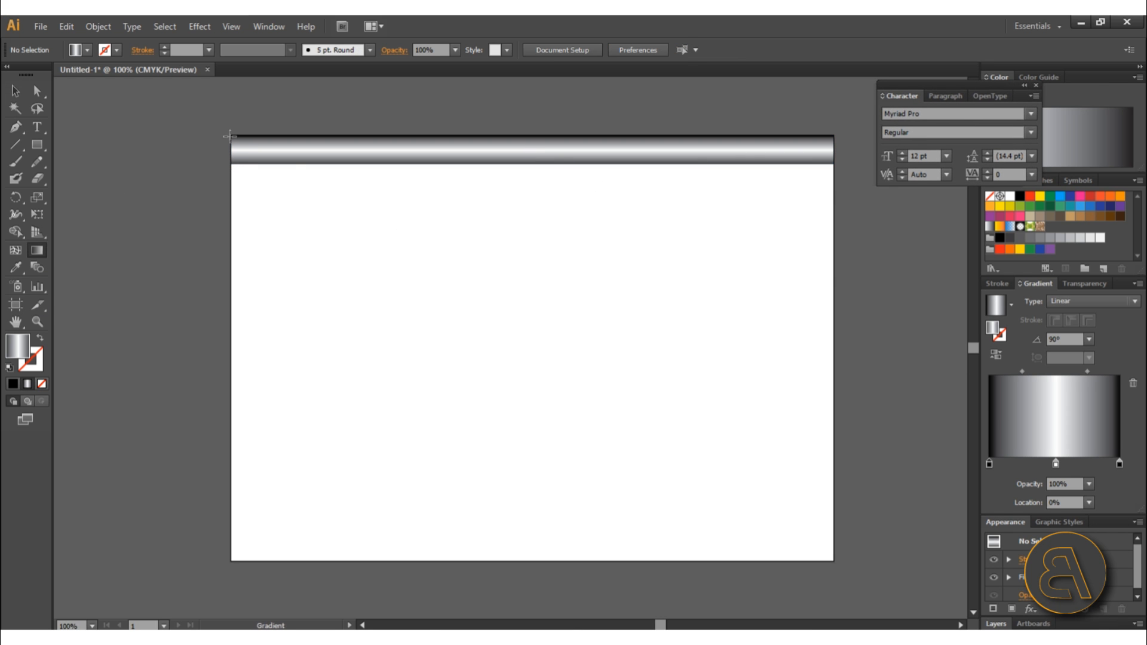
{"action": "left_click", "coordinate": [285, 162]}
{"action": "mouse_move", "coordinate": [530, 156]}
{"action": "left_mouse_down"}
{"action": "mouse_move", "coordinate": [819, 149]}
{"action": "mouse_move", "coordinate": [819, 137]}
{"action": "left_mouse_up"}
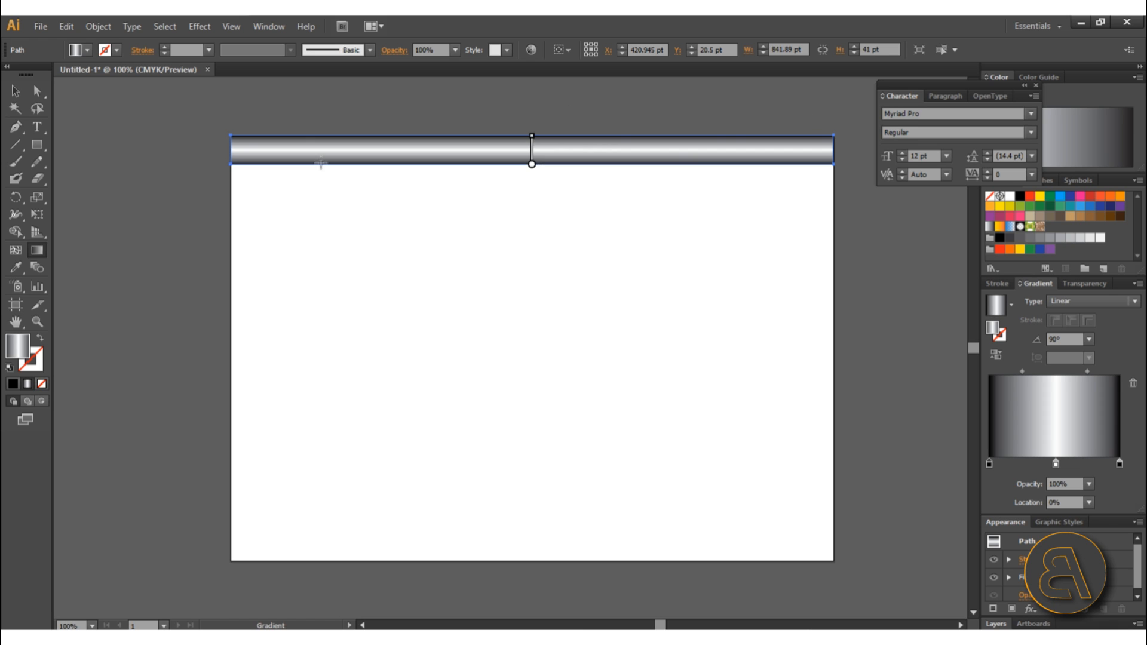
{"action": "key", "text": "v"}
{"action": "left_click_drag", "start_coordinate": [1022, 372], "coordinate": [1025, 372]}
{"action": "left_click", "coordinate": [939, 523]}
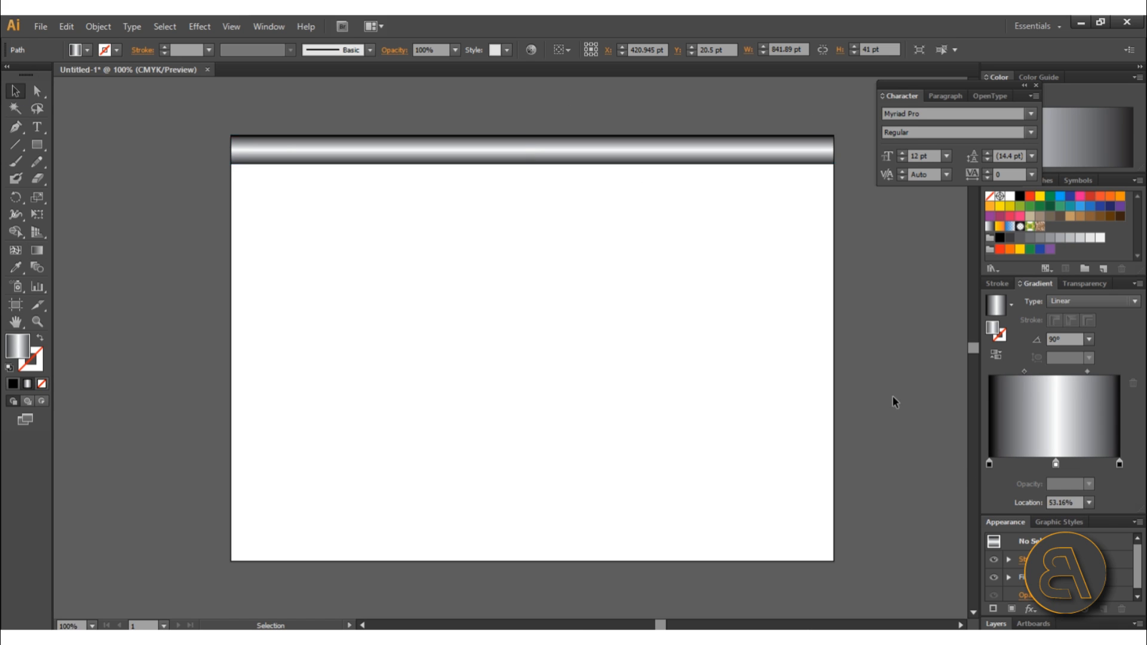
Duplicate the gradient bar repeatedly down the artboard to build a stack of horizontal stripes.
{"action": "left_click_drag", "start_coordinate": [287, 153], "coordinate": [287, 182], "text": "alt"}
{"action": "left_click", "coordinate": [336, 159], "text": "shift"}
{"action": "left_click", "coordinate": [338, 161], "text": "shift"}
{"action": "left_click_drag", "start_coordinate": [421, 242], "coordinate": [351, 141]}
{"action": "left_click_drag", "start_coordinate": [357, 173], "coordinate": [357, 232], "text": "alt+shift"}
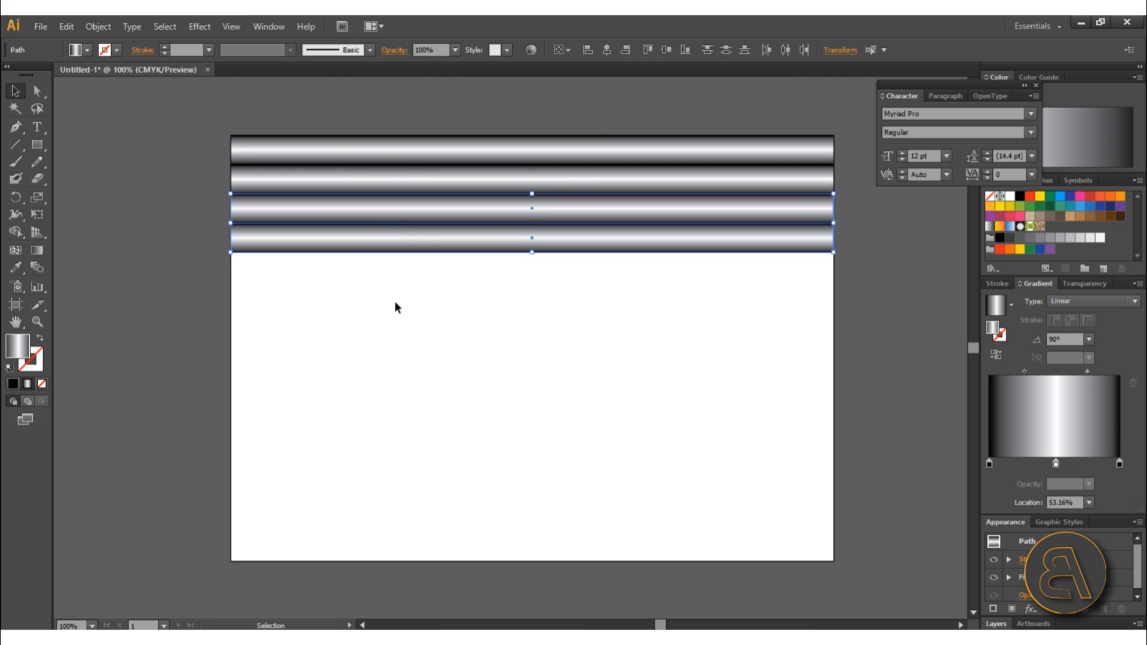
{"action": "left_click_drag", "start_coordinate": [394, 306], "coordinate": [366, 152]}
{"action": "left_click_drag", "start_coordinate": [369, 161], "coordinate": [397, 387], "text": "alt+shift"}
{"action": "left_click_drag", "start_coordinate": [412, 517], "coordinate": [353, 417]}
{"action": "left_click_drag", "start_coordinate": [389, 422], "coordinate": [389, 511], "text": "alt+shift"}
Resize the artboard to fit the full stack of gradient stripes.
{"action": "left_click", "coordinate": [206, 287]}
{"action": "scroll", "coordinate": [259, 261], "scroll_direction": "down", "scroll_amount": 1}
{"action": "left_click", "coordinate": [13, 305]}
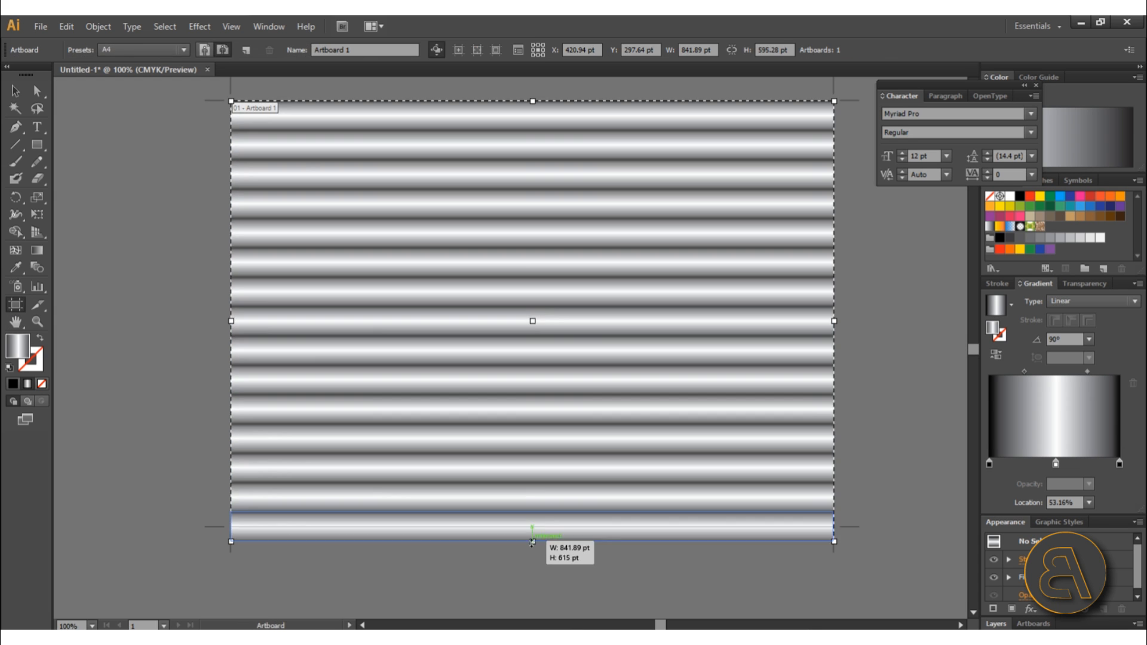
{"action": "key", "text": "Escape"}
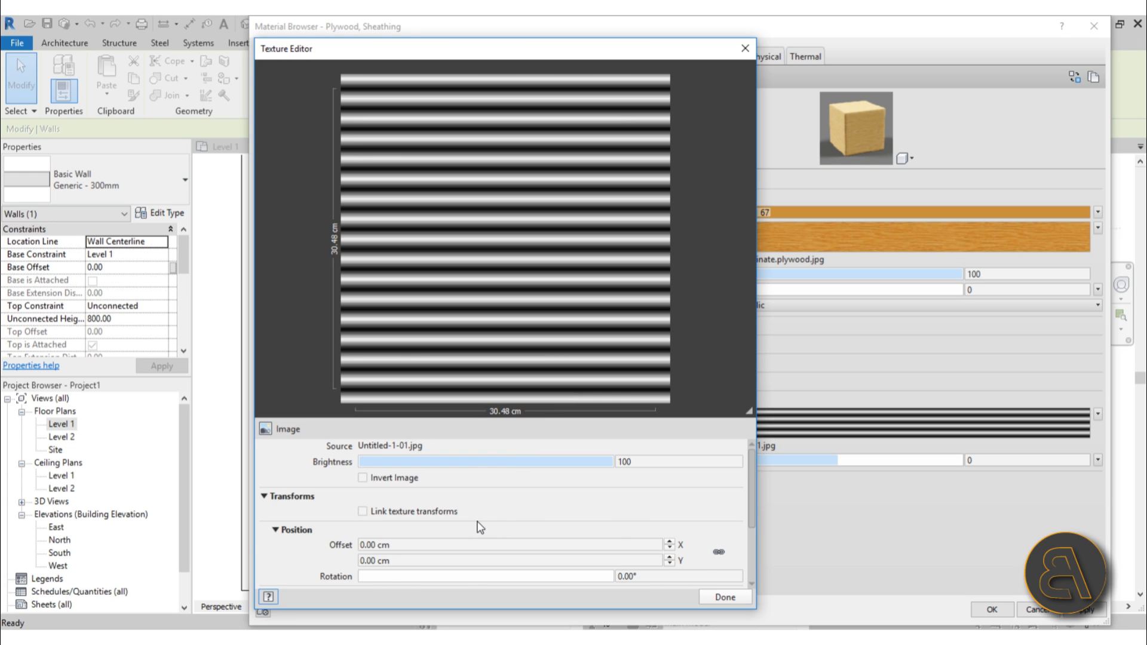
Set the bump texture's Y offset to -0.05 cm and sample size to 300.46 cm, then close the editor.
{"action": "scroll", "coordinate": [478, 524], "scroll_direction": "down", "scroll_amount": 6}
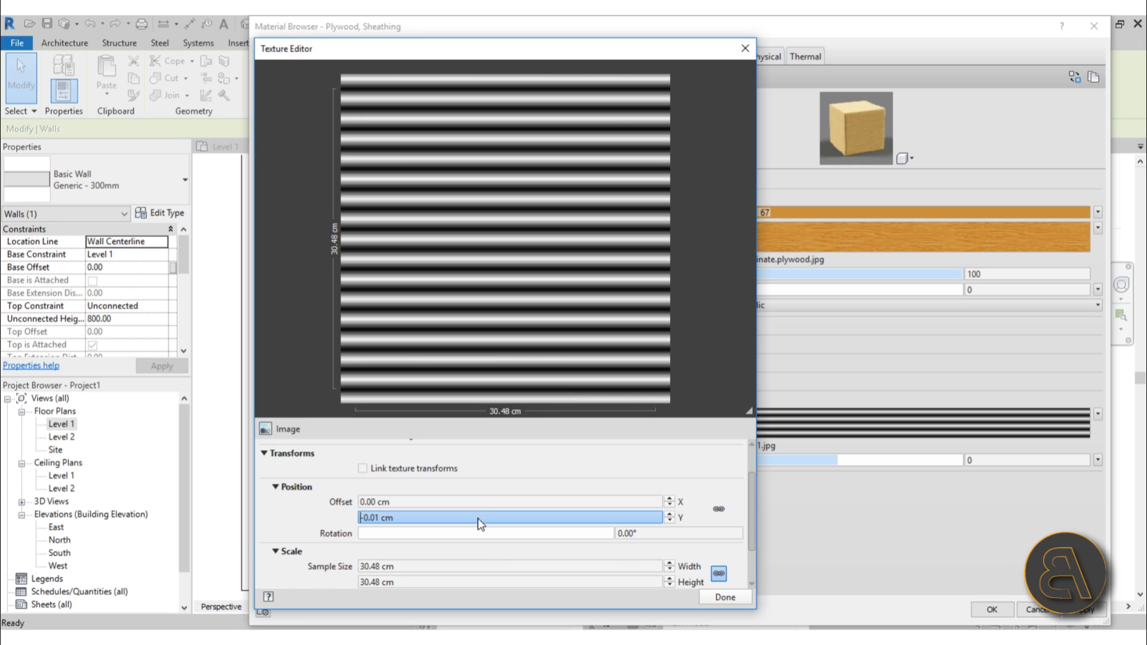
{"action": "scroll", "coordinate": [388, 565], "scroll_direction": "down", "scroll_amount": 2}
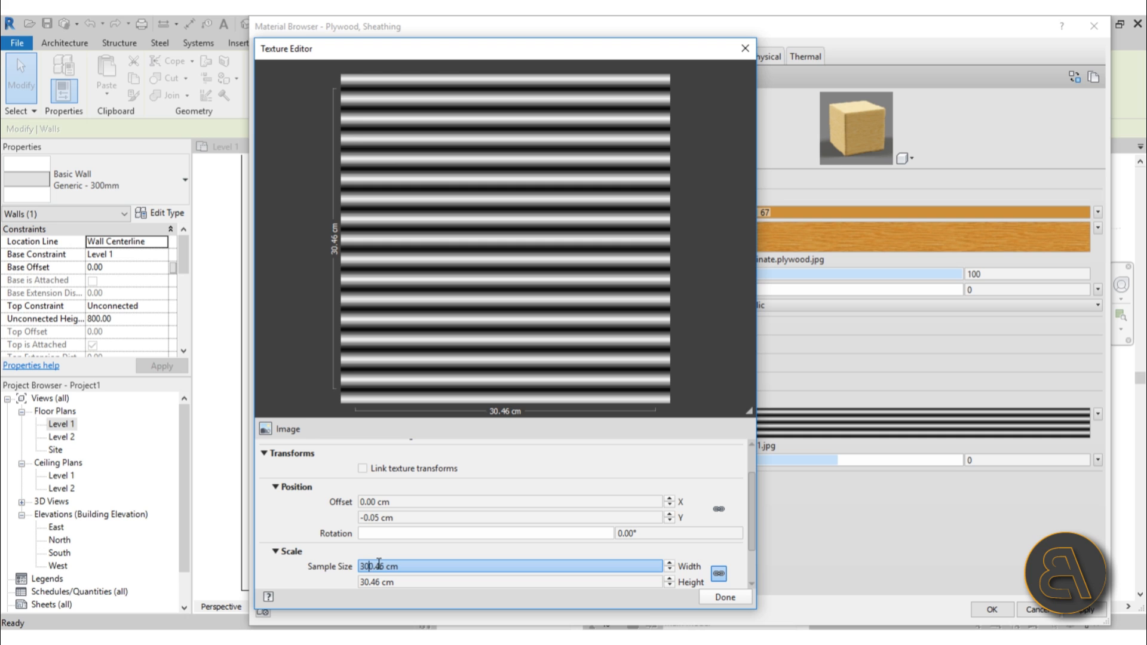
{"action": "key", "text": "Return"}
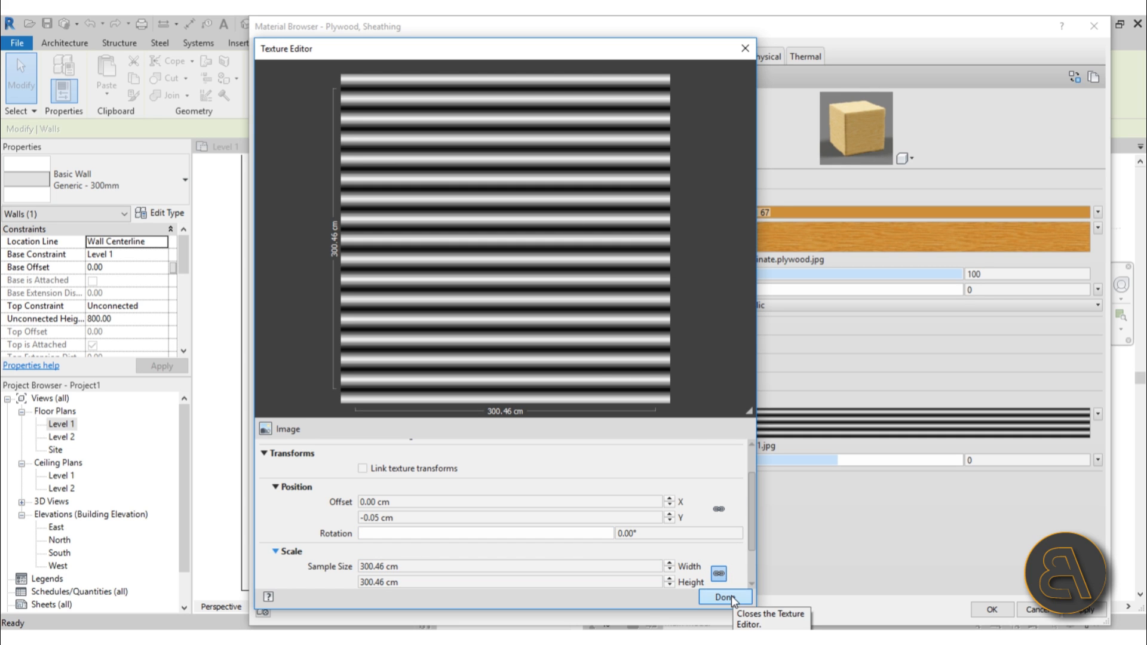
{"action": "left_click", "coordinate": [724, 597]}
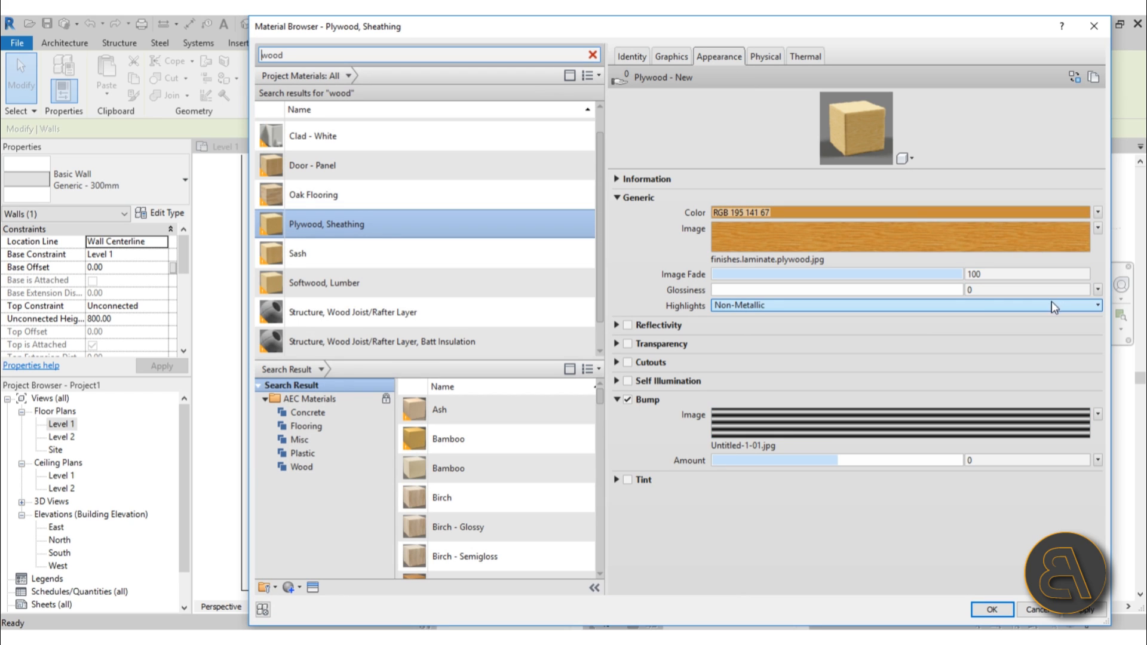
Set the bump amount to 1,000 and preview the material on the Walls scene at a larger size.
{"action": "left_click_drag", "start_coordinate": [839, 461], "coordinate": [980, 461]}
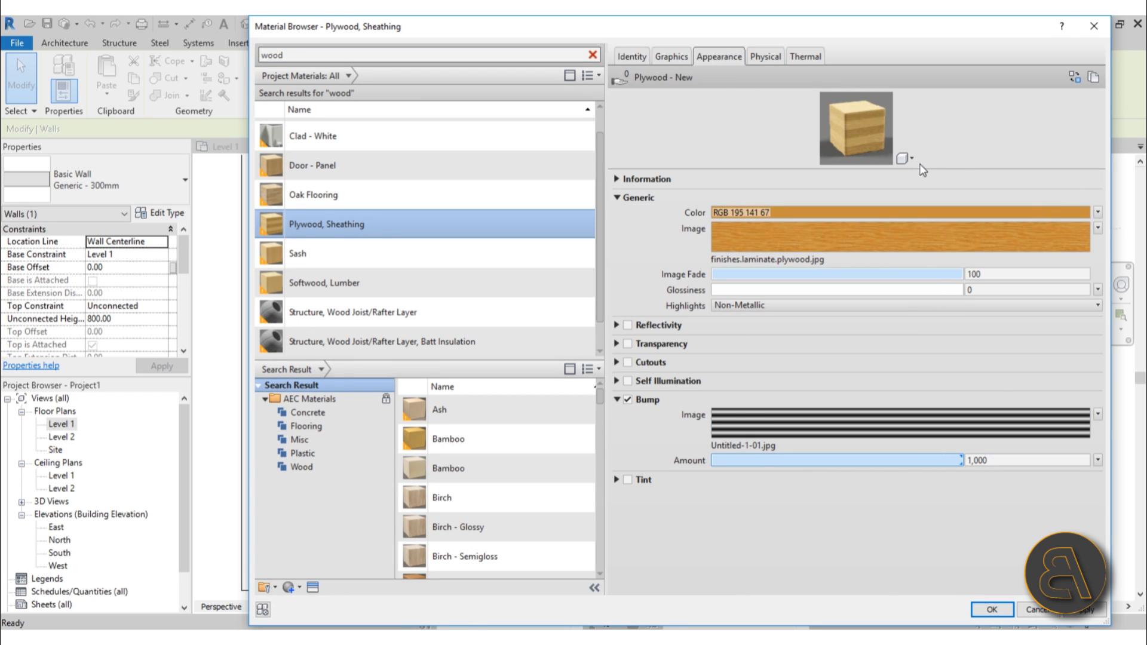
{"action": "left_click", "coordinate": [904, 158]}
{"action": "mouse_move", "coordinate": [912, 176]}
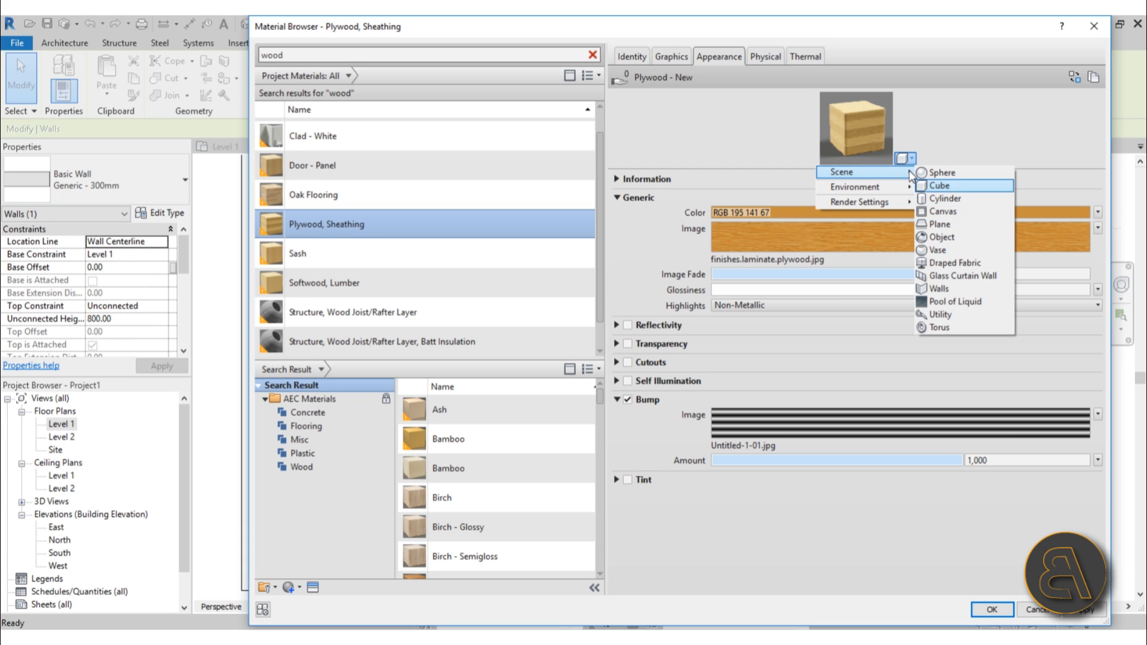
{"action": "left_click", "coordinate": [954, 290]}
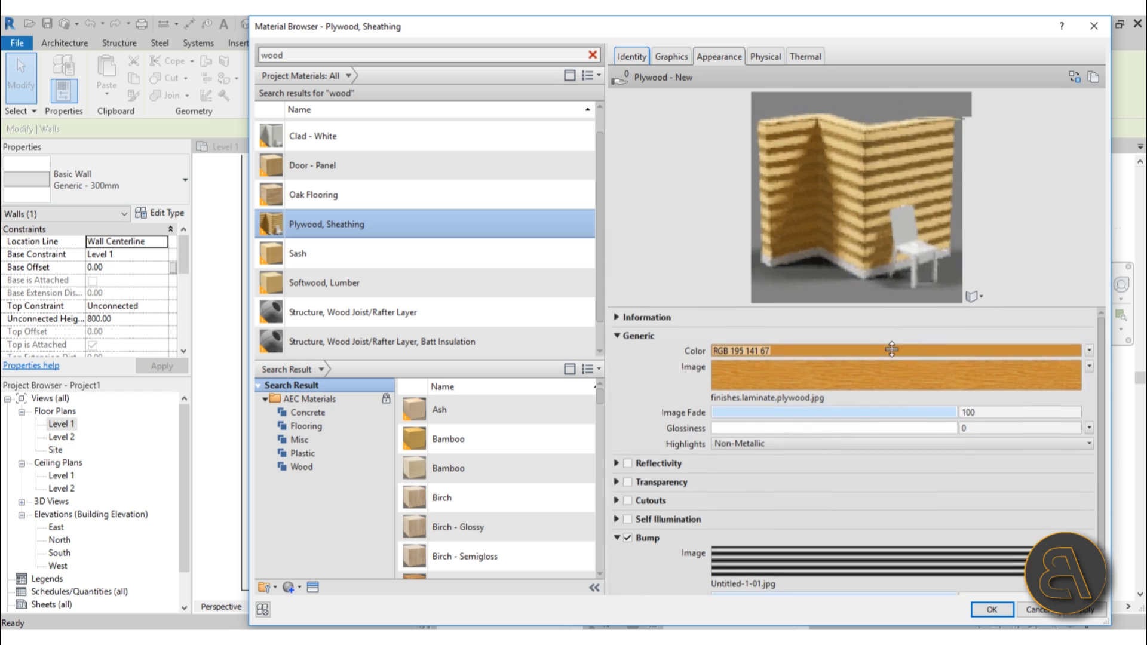
{"action": "left_click_drag", "start_coordinate": [892, 349], "coordinate": [890, 476]}
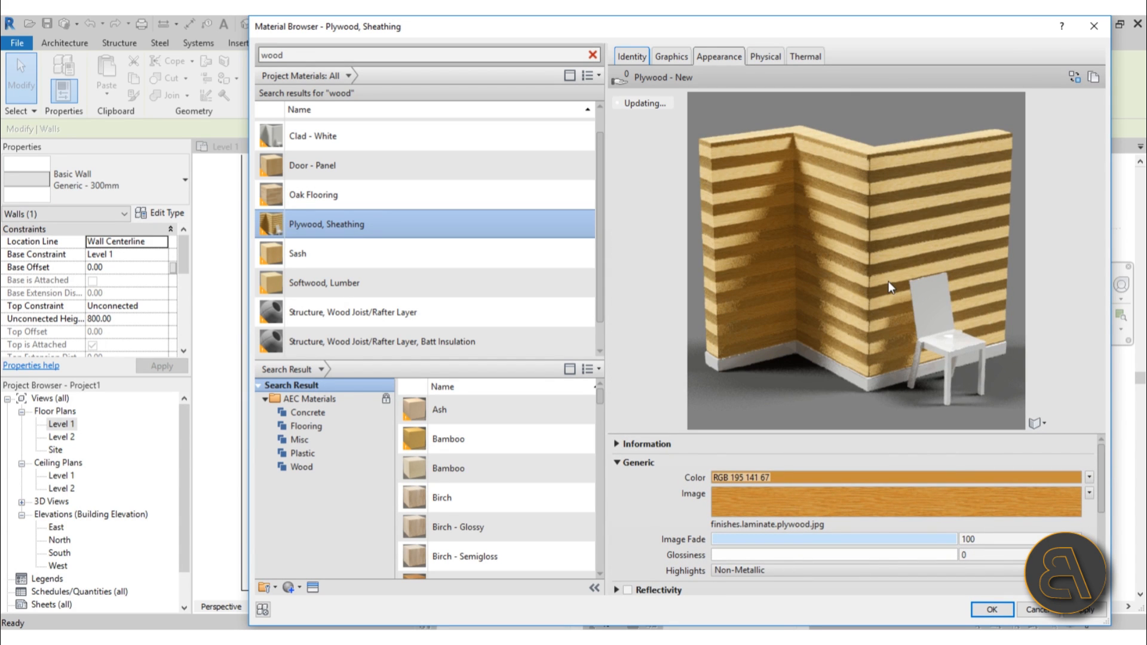
{"action": "scroll", "coordinate": [860, 537], "scroll_direction": "down", "scroll_amount": 5}
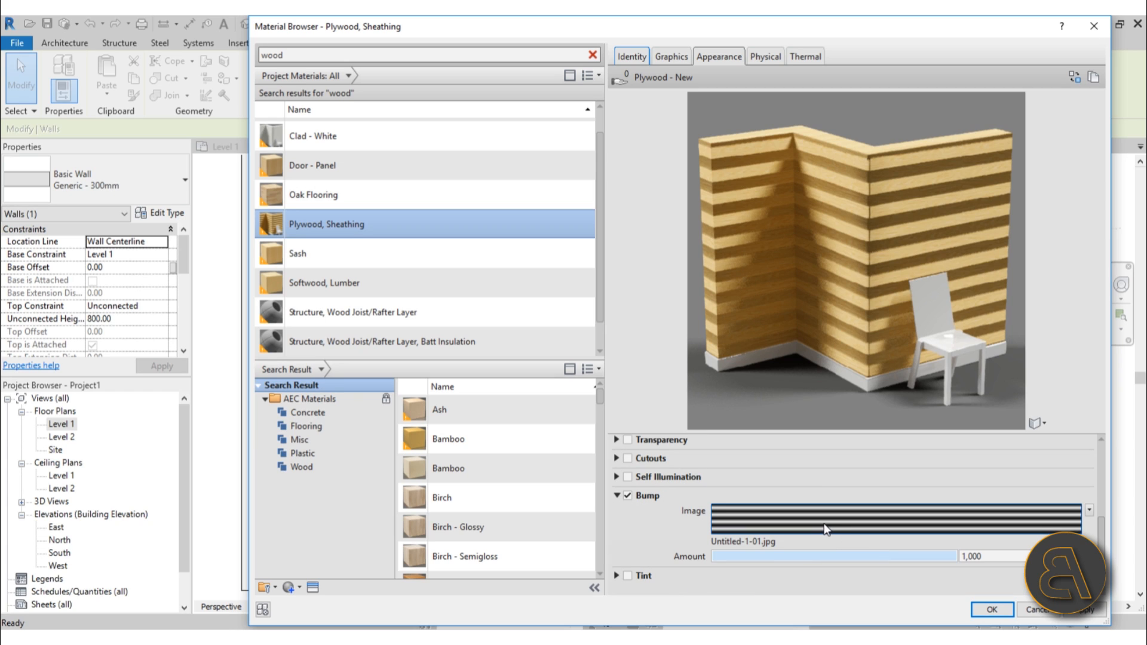
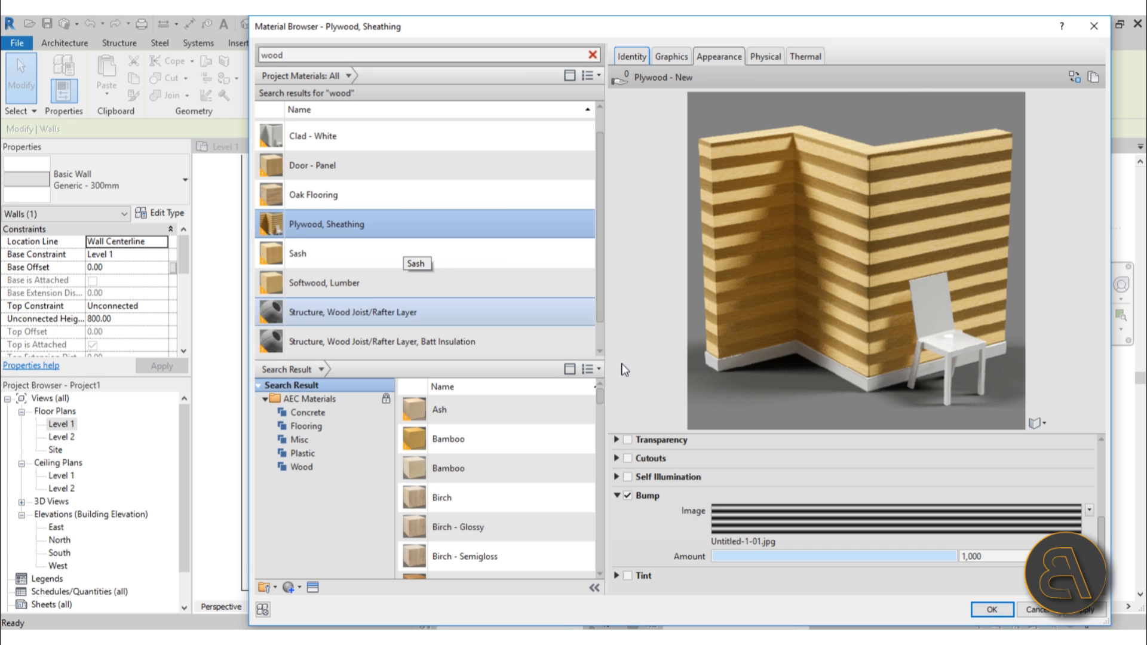
Apply the Plywood, Sheathing material to the wall's finish layer and confirm the assembly and type dialogs.
{"action": "left_click", "coordinate": [1065, 615]}
{"action": "left_click", "coordinate": [977, 611]}
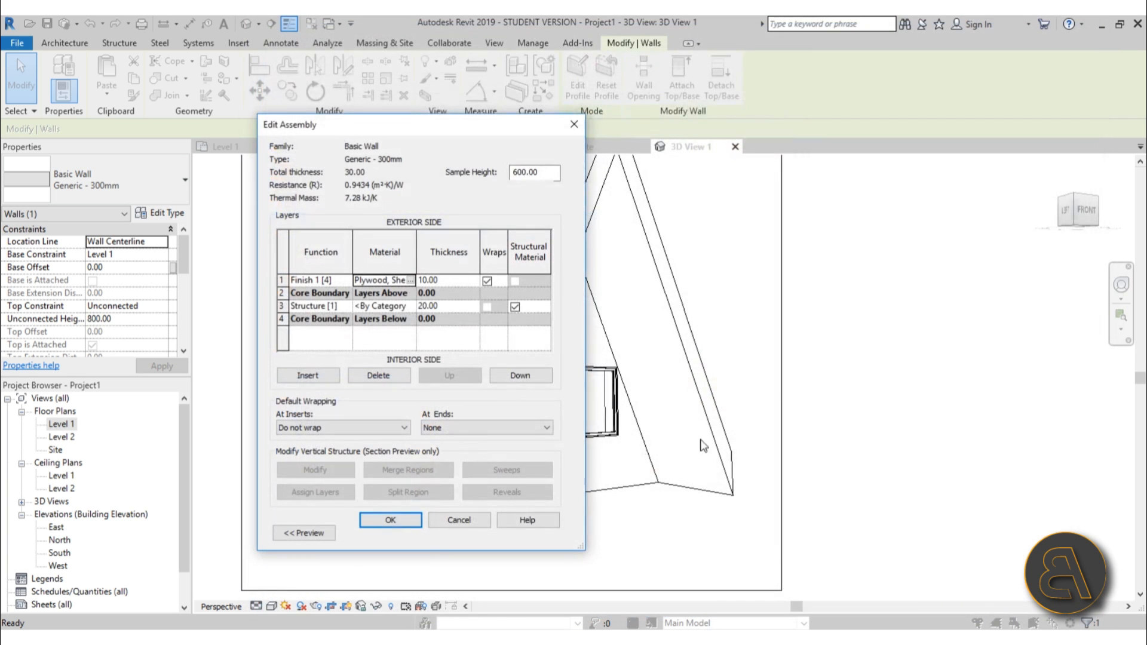
{"action": "left_click", "coordinate": [389, 520]}
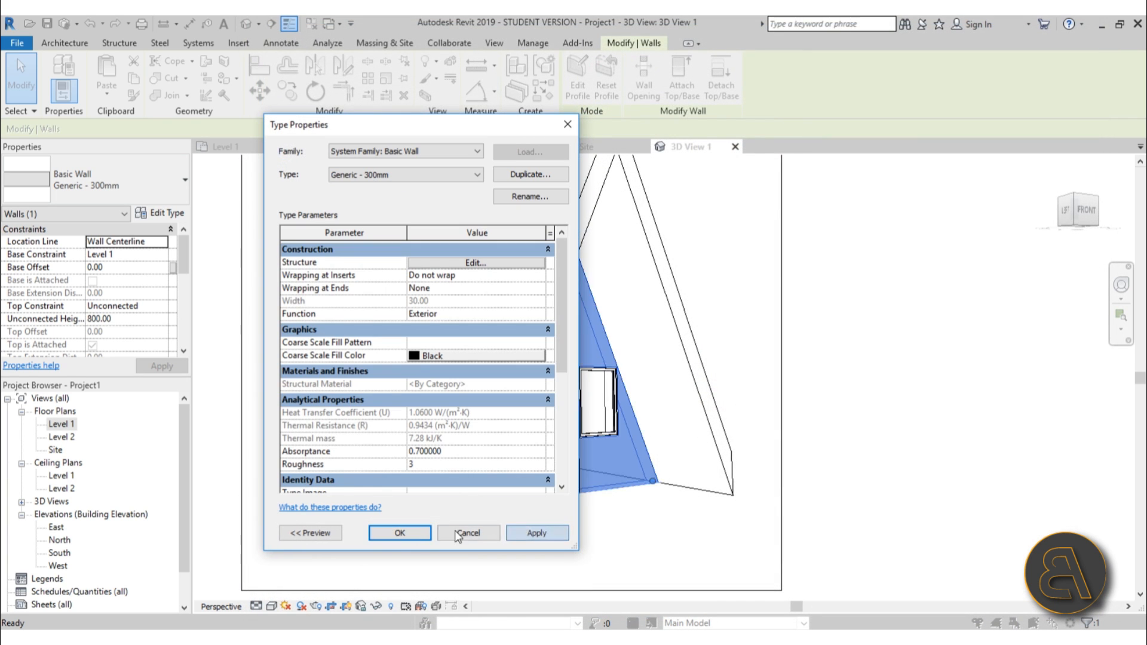
{"action": "left_click", "coordinate": [408, 529]}
Open the Level 1 floor plan, zoom in on the entrance, and set the view's detail level to Fine.
{"action": "double_click", "coordinate": [61, 424]}
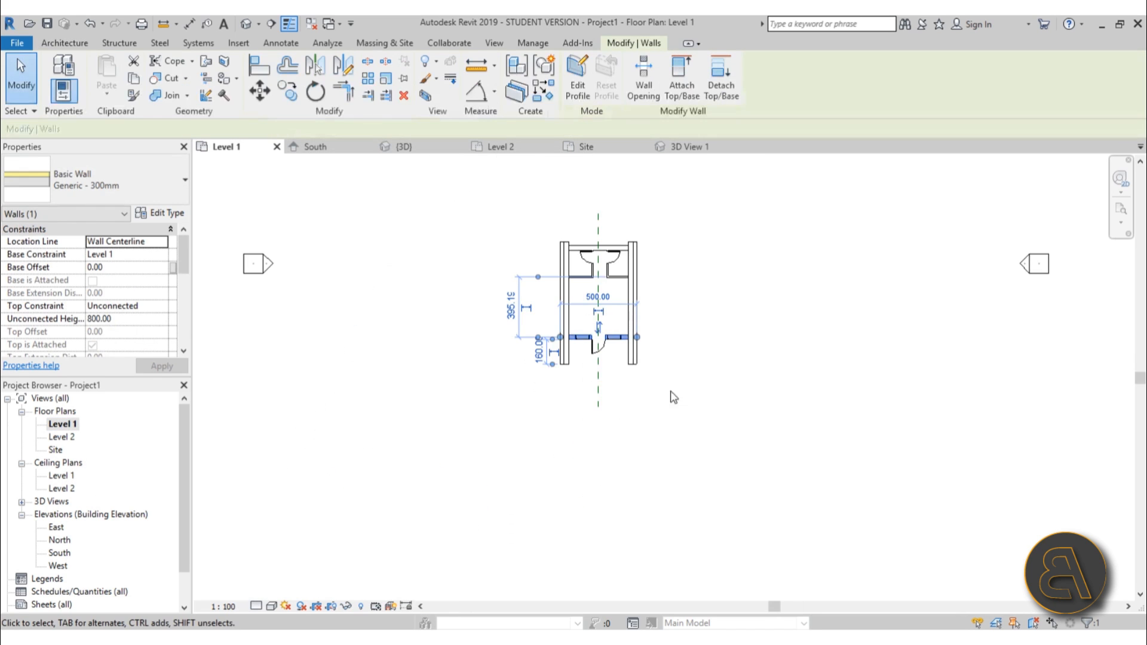
{"action": "scroll", "coordinate": [585, 345], "scroll_direction": "up", "scroll_amount": 5}
{"action": "scroll", "coordinate": [586, 345], "scroll_direction": "up", "scroll_amount": 2}
{"action": "key", "text": "Escape"}
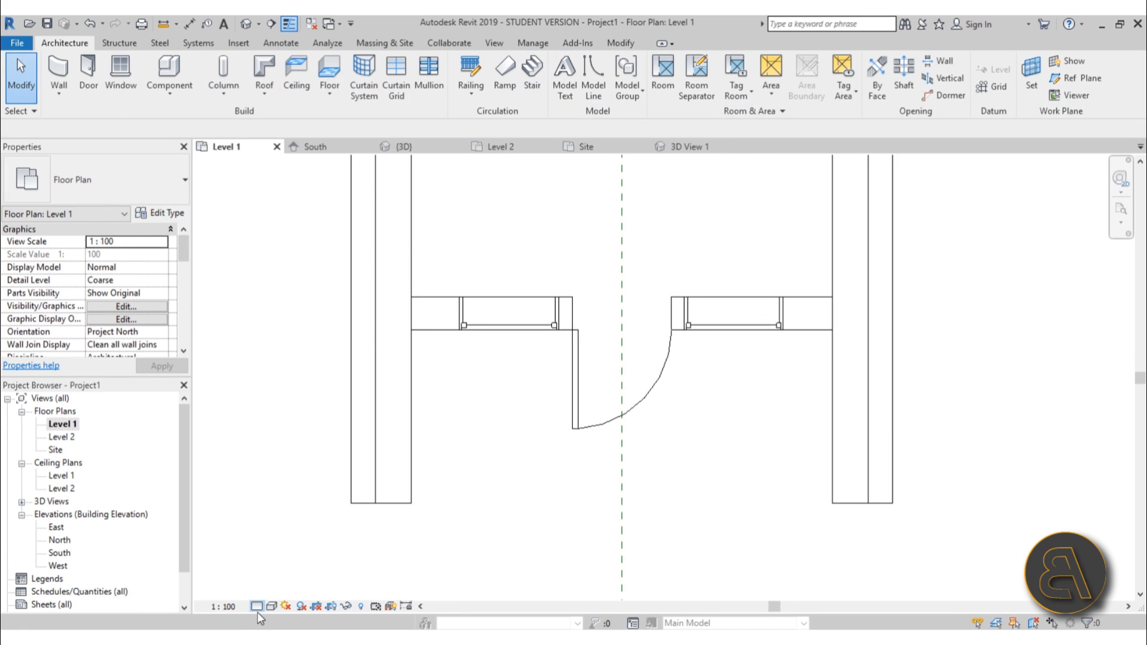
{"action": "left_click", "coordinate": [257, 606]}
{"action": "left_click", "coordinate": [276, 591]}
{"action": "scroll", "coordinate": [428, 307], "scroll_direction": "up", "scroll_amount": 3}
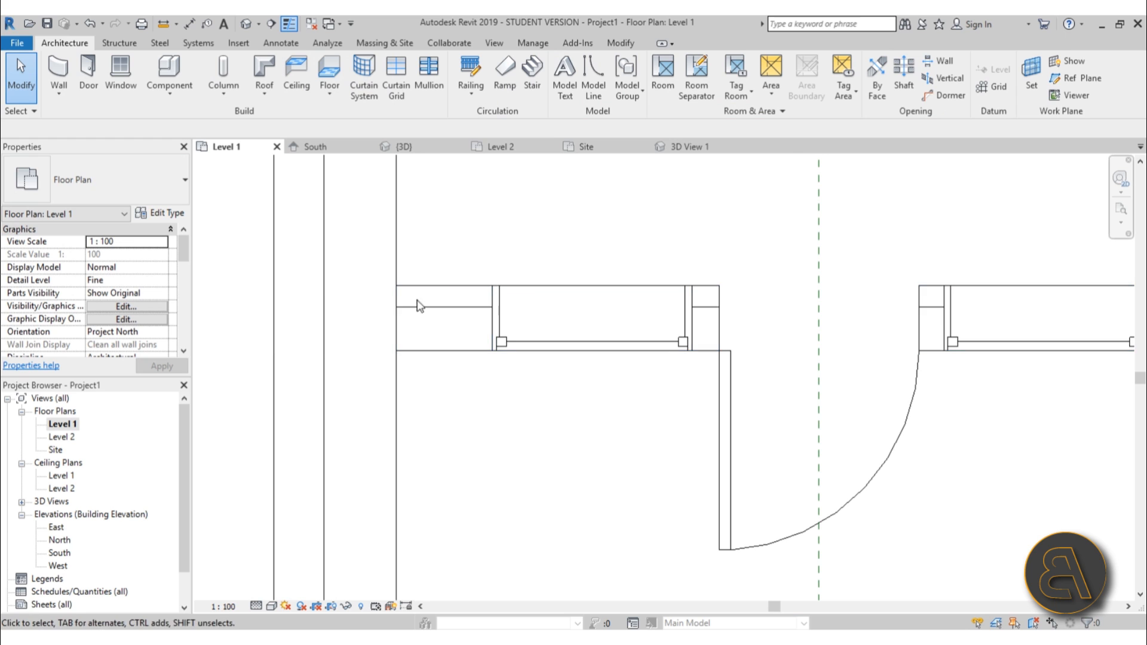
Examine the wall layers around the entrance door and partitions in the Level 1 plan.
{"action": "left_click", "coordinate": [432, 294]}
{"action": "scroll", "coordinate": [595, 277], "scroll_direction": "down", "scroll_amount": 1}
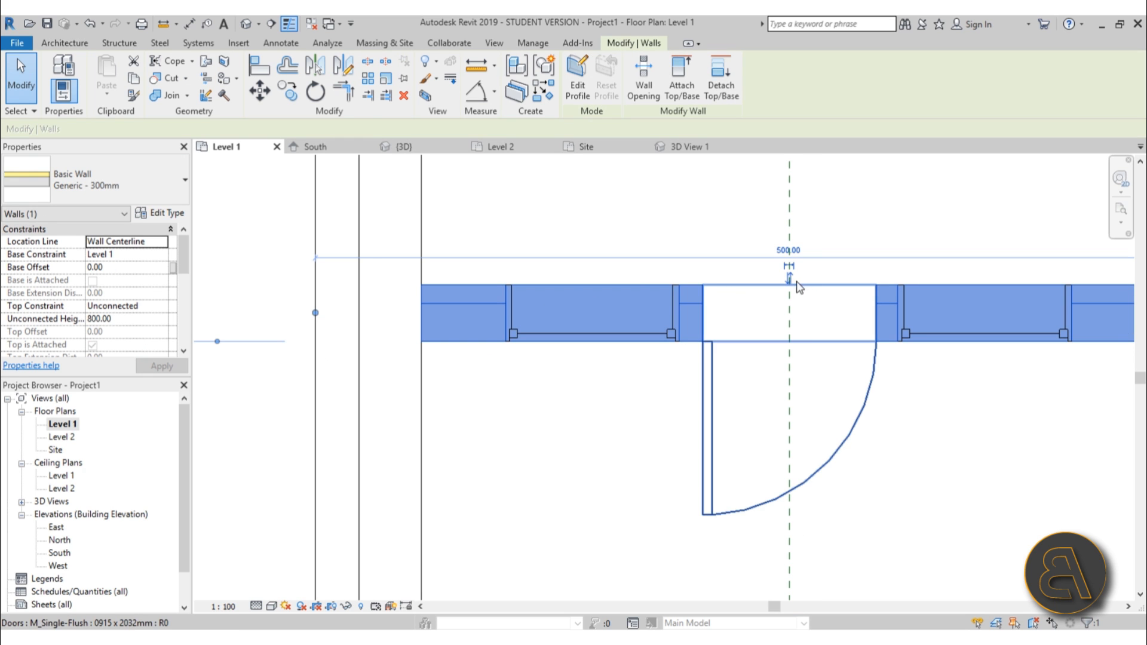
{"action": "scroll", "coordinate": [604, 335], "scroll_direction": "down", "scroll_amount": 3}
{"action": "middle_click_drag", "start_coordinate": [600, 329], "coordinate": [548, 589]}
{"action": "scroll", "coordinate": [529, 224], "scroll_direction": "up", "scroll_amount": 3}
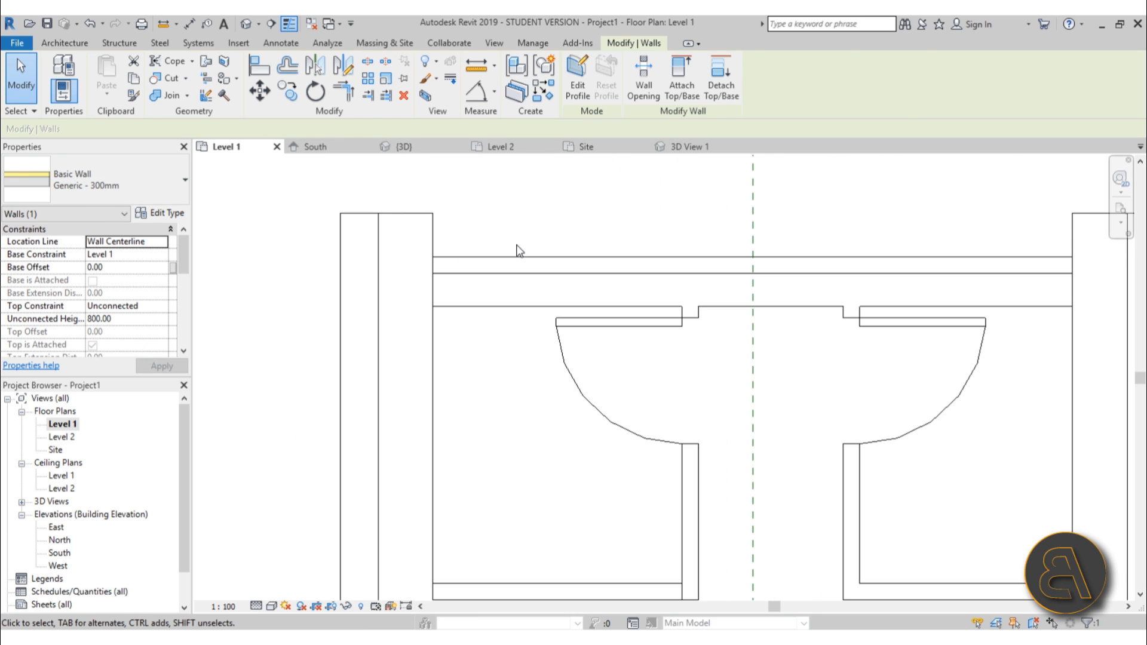
{"action": "left_click", "coordinate": [515, 245]}
{"action": "left_click", "coordinate": [512, 263]}
{"action": "left_click", "coordinate": [540, 202]}
{"action": "scroll", "coordinate": [466, 280], "scroll_direction": "down", "scroll_amount": 5}
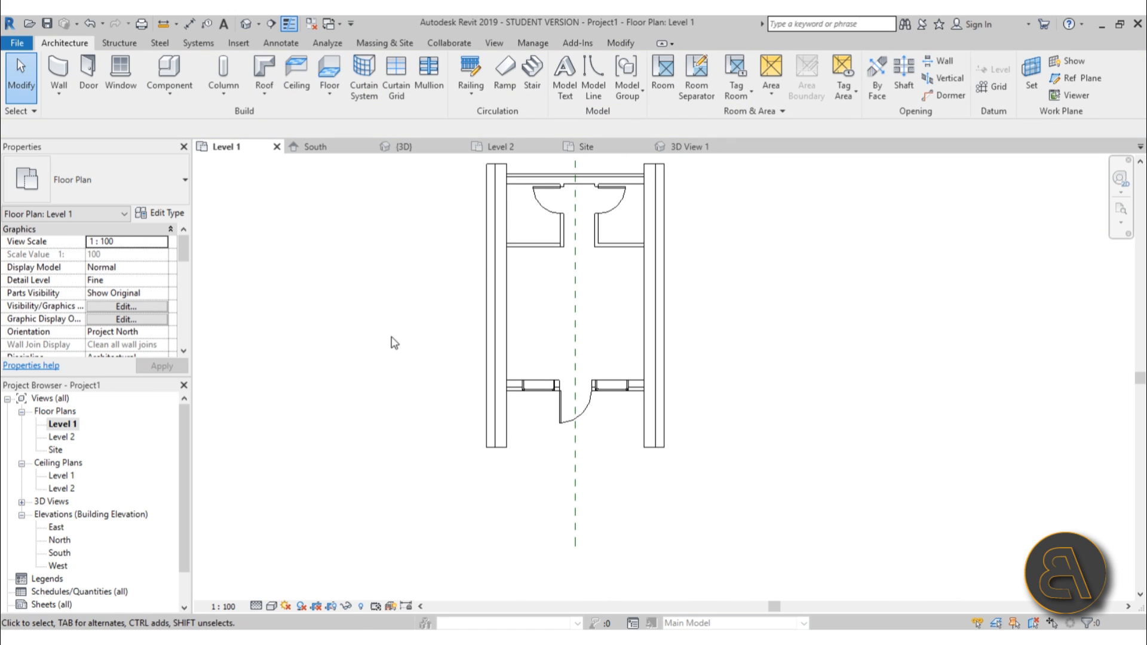
Open 3D View 1 and render it at Draft quality with the sun-only exterior lighting, then close the rendering dialog.
{"action": "left_click", "coordinate": [22, 502]}
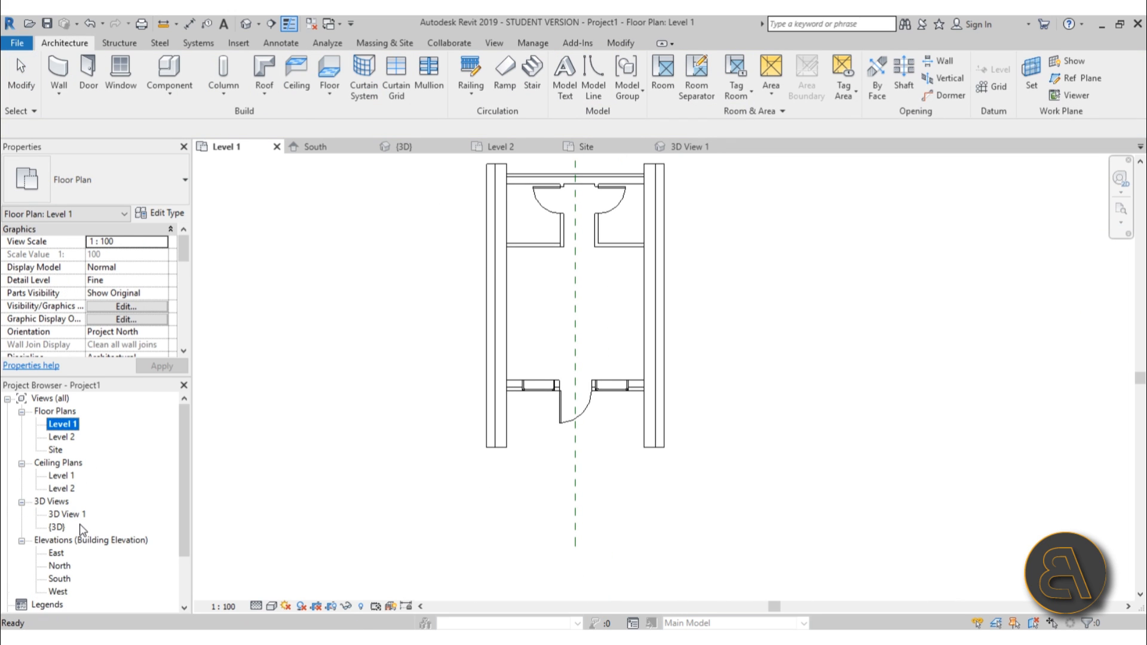
{"action": "double_click", "coordinate": [67, 514]}
{"action": "scroll", "coordinate": [624, 406], "scroll_direction": "down", "scroll_amount": 2}
{"action": "middle_click_drag", "start_coordinate": [624, 407], "coordinate": [571, 434]}
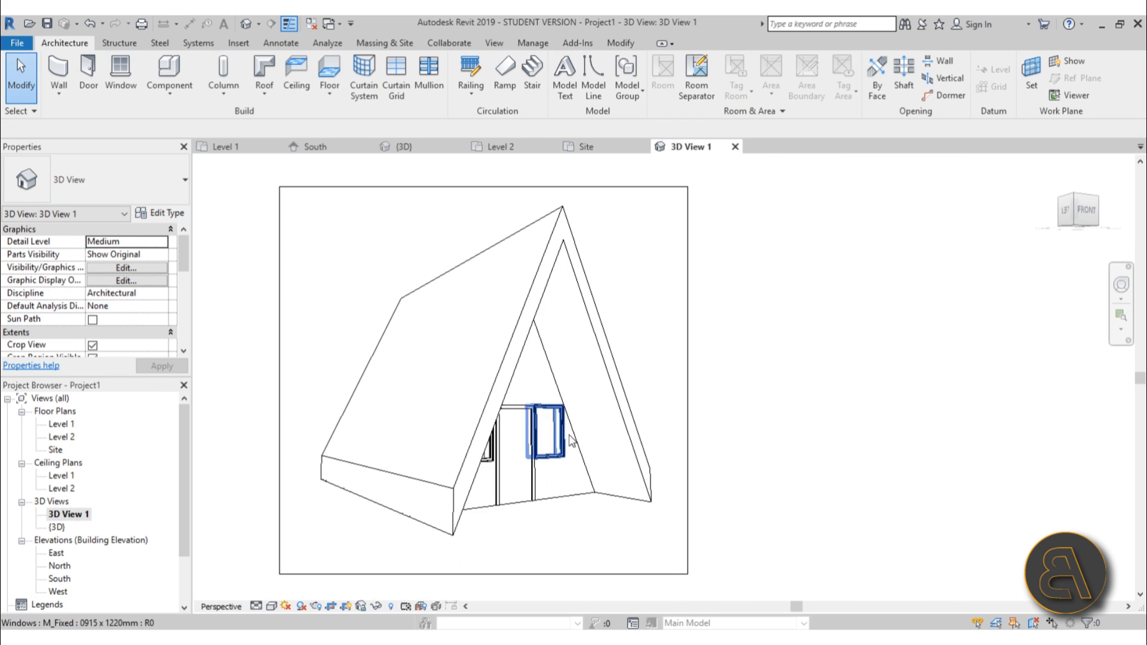
{"action": "scroll", "coordinate": [588, 383], "scroll_direction": "up", "scroll_amount": 1}
{"action": "middle_click_drag", "start_coordinate": [606, 367], "coordinate": [655, 371]}
{"action": "key", "text": "r"}
{"action": "key", "text": "r"}
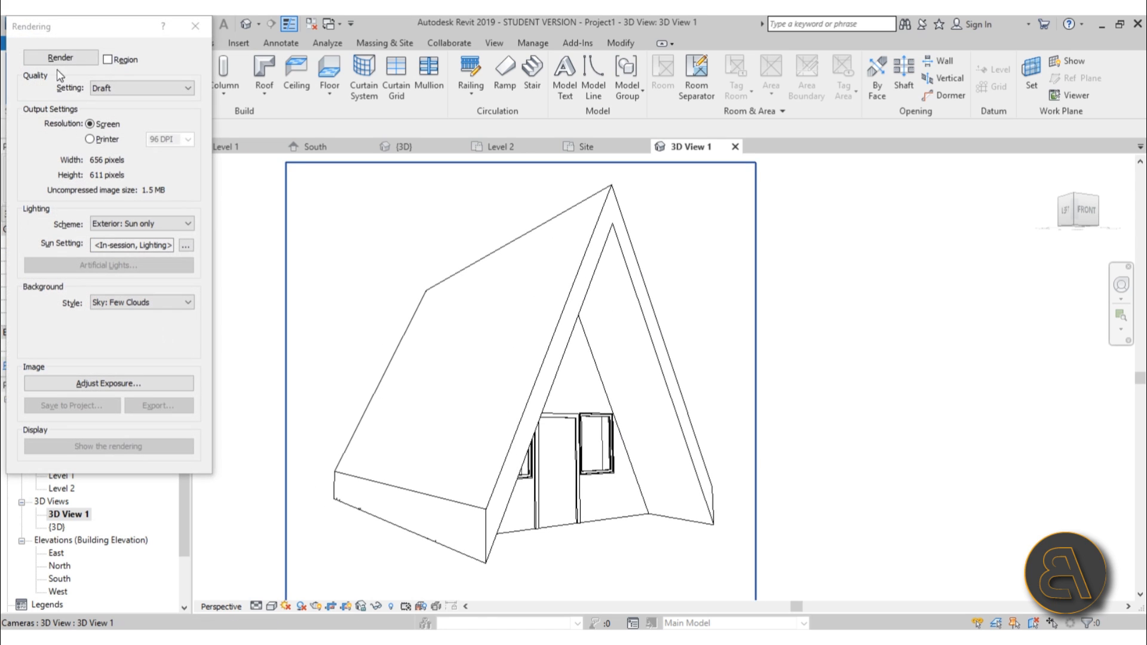
{"action": "left_click", "coordinate": [60, 65]}
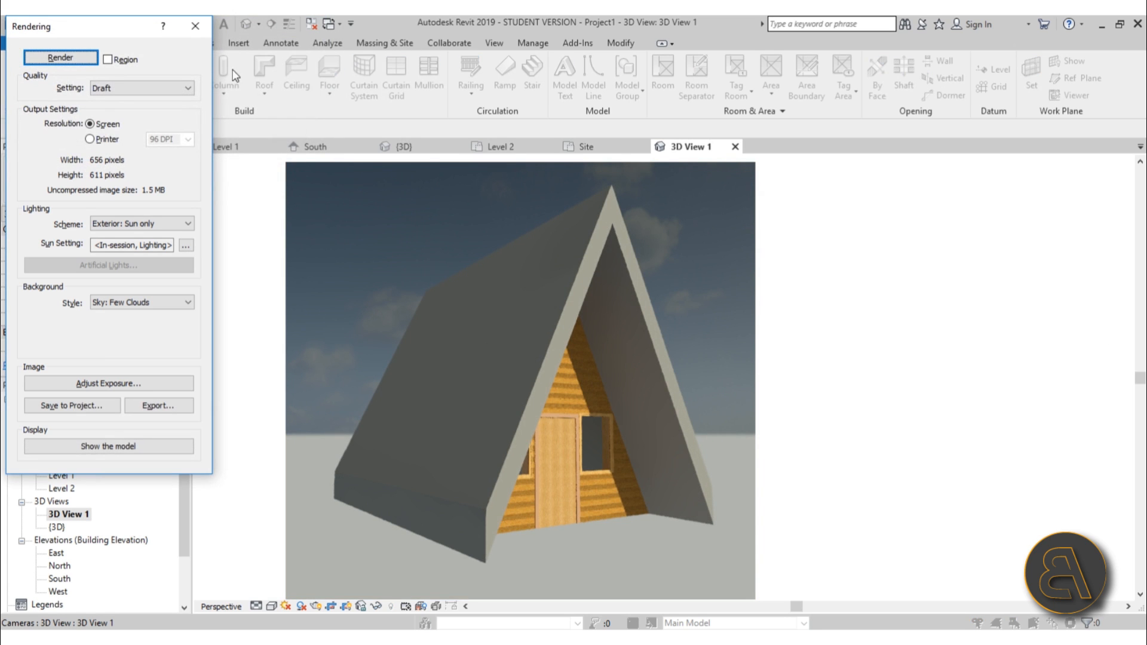
{"action": "left_click", "coordinate": [206, 25]}
Switch to the default 3D view and start a new in-place model in the Roofs category named Roofs 1.
{"action": "left_click", "coordinate": [418, 359]}
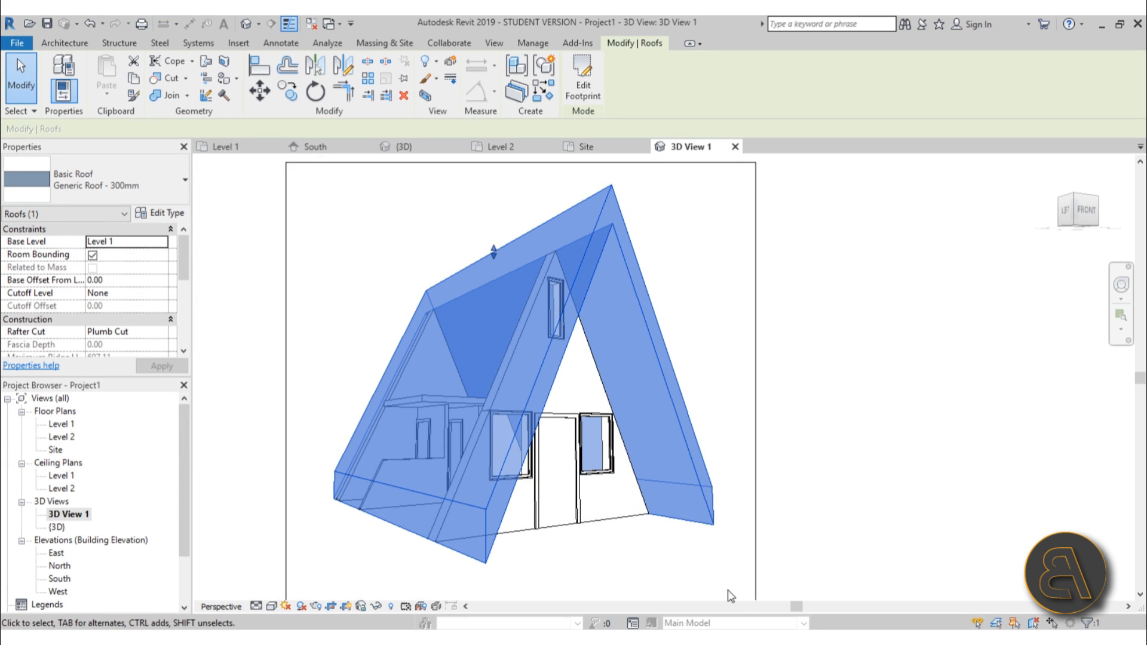
{"action": "left_click", "coordinate": [403, 147]}
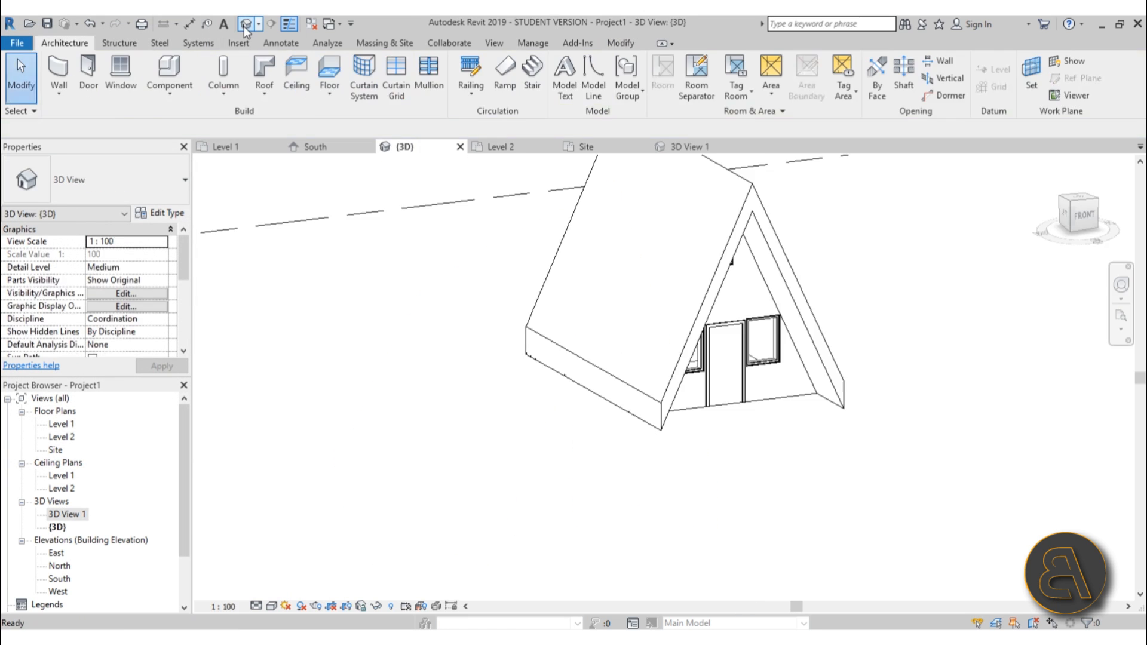
{"action": "middle_click_drag", "start_coordinate": [763, 415], "coordinate": [638, 514]}
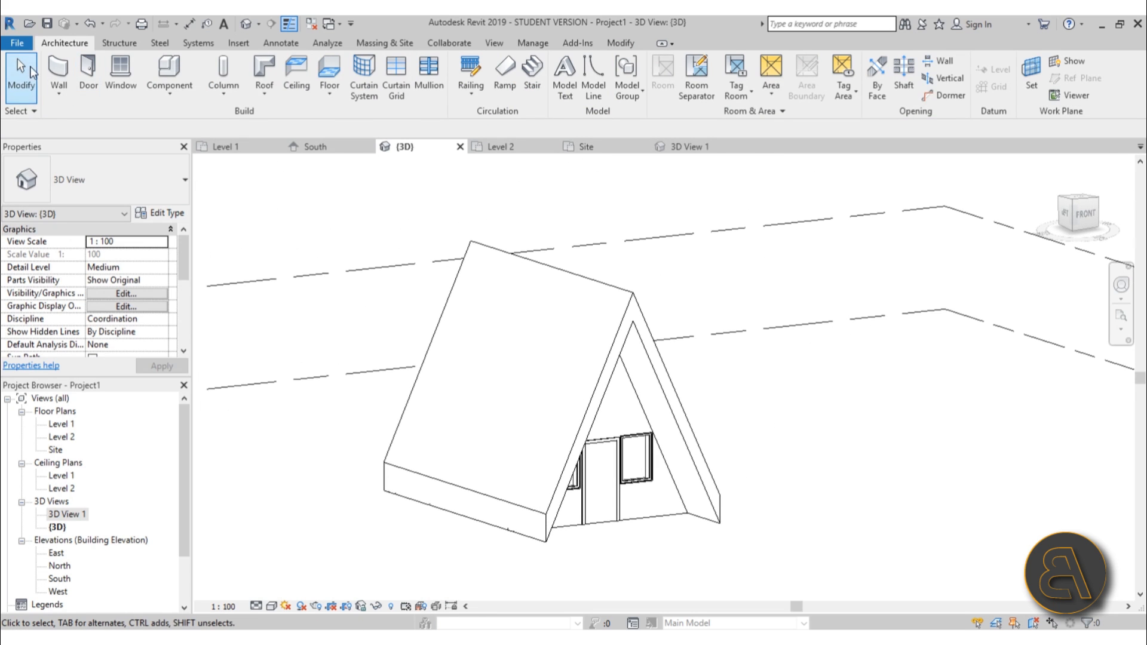
{"action": "left_click", "coordinate": [174, 100]}
{"action": "left_click", "coordinate": [160, 143]}
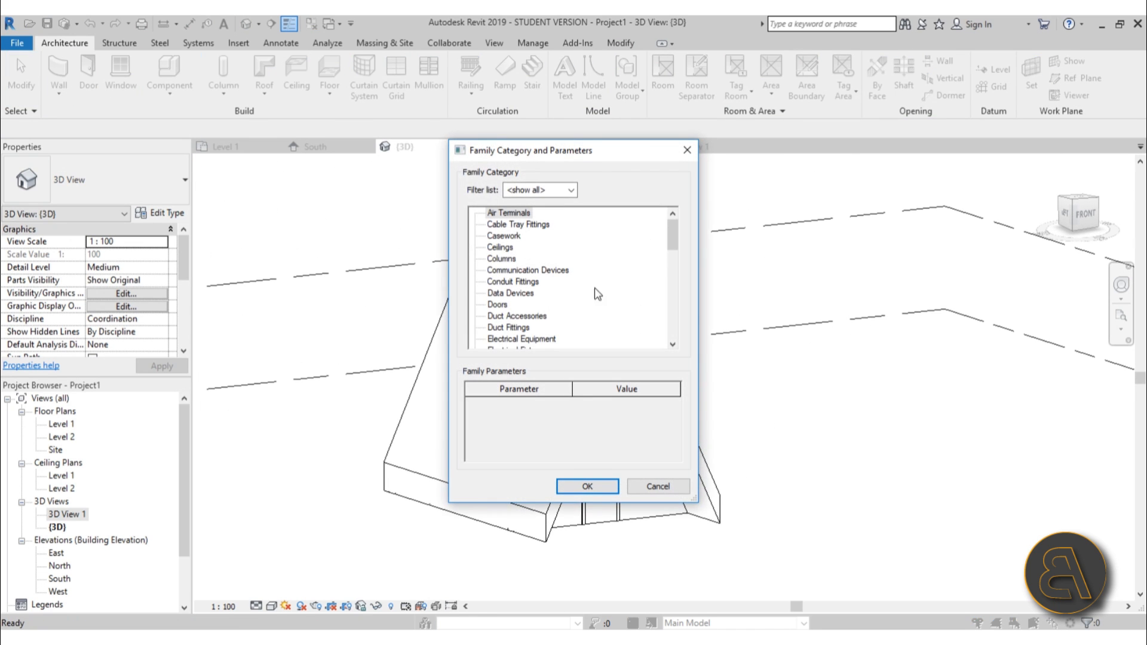
{"action": "left_click_drag", "start_coordinate": [673, 234], "coordinate": [674, 283]}
{"action": "scroll", "coordinate": [523, 307], "scroll_direction": "down", "scroll_amount": 2}
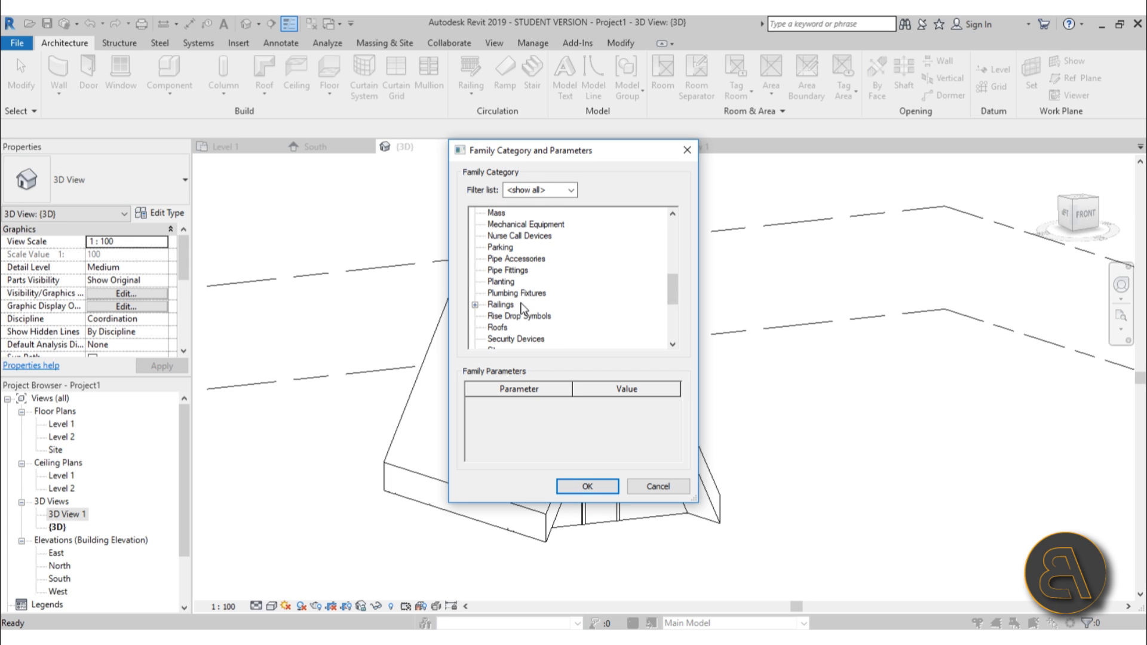
{"action": "double_click", "coordinate": [497, 316]}
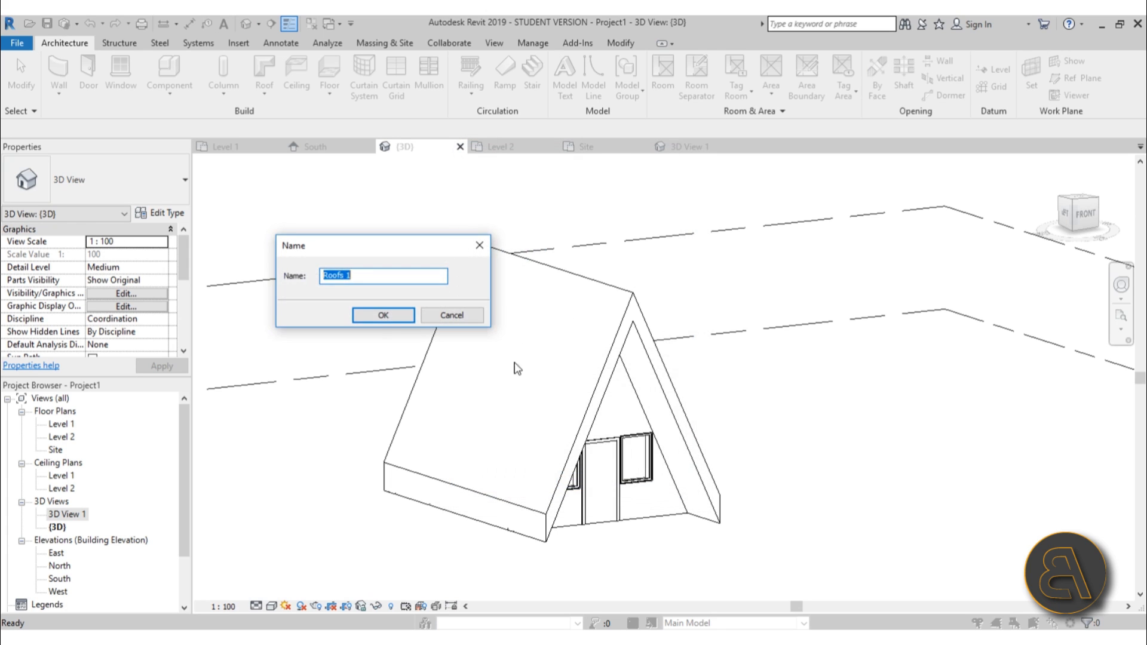
{"action": "left_click", "coordinate": [379, 315]}
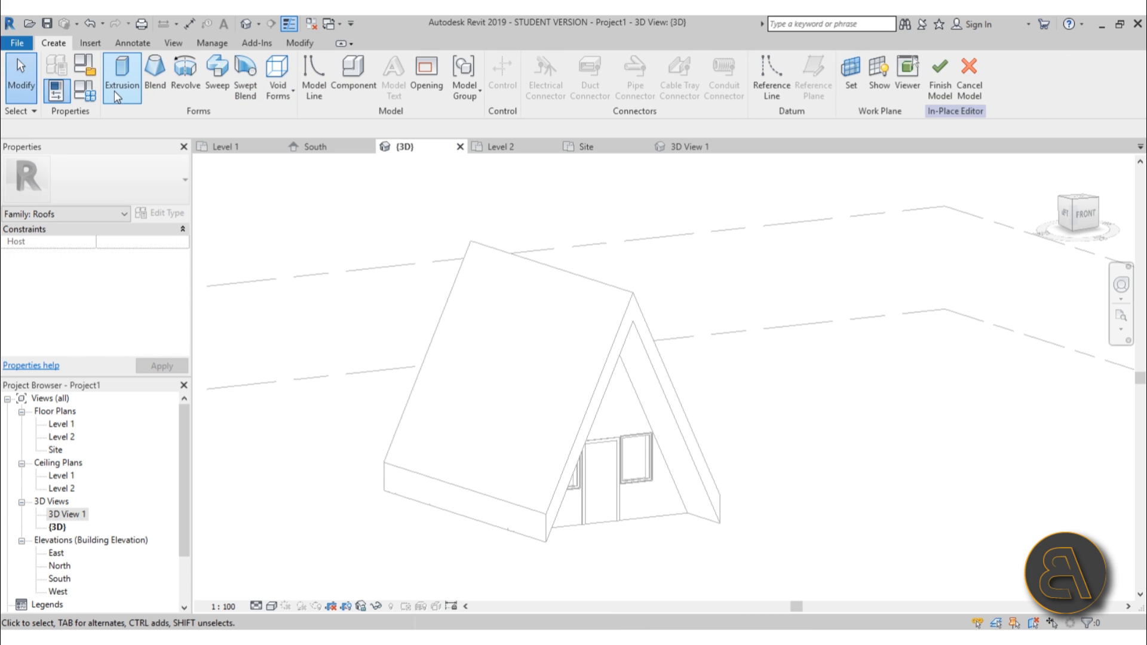
Start an Extrusion and set its work plane by picking the roof's front end face.
{"action": "left_click", "coordinate": [122, 71]}
{"action": "left_click", "coordinate": [614, 89]}
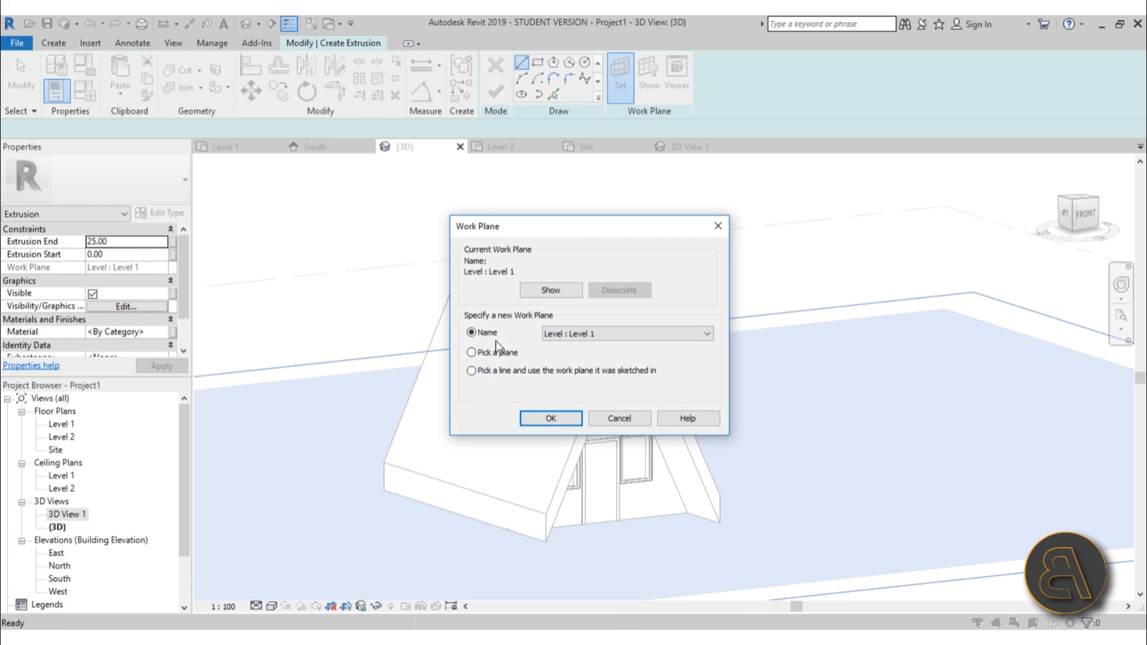
{"action": "left_click", "coordinate": [560, 417]}
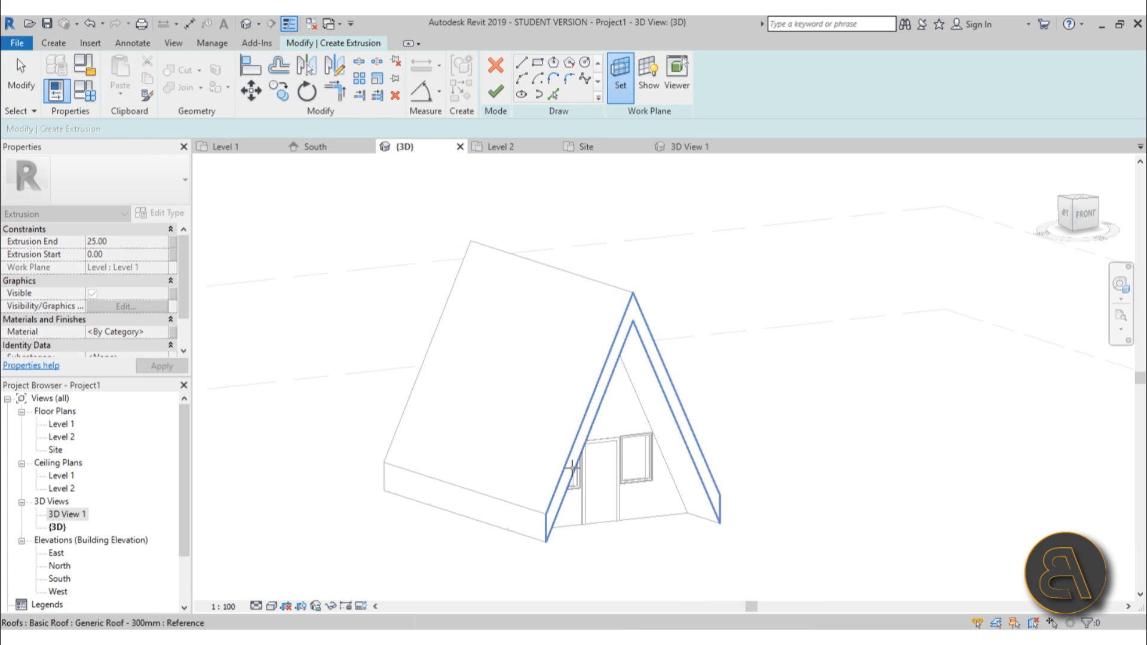
{"action": "left_click", "coordinate": [572, 467]}
Pick the roof's sloped front edge and base edge as sketch lines for the extrusion profile.
{"action": "left_click", "coordinate": [553, 94]}
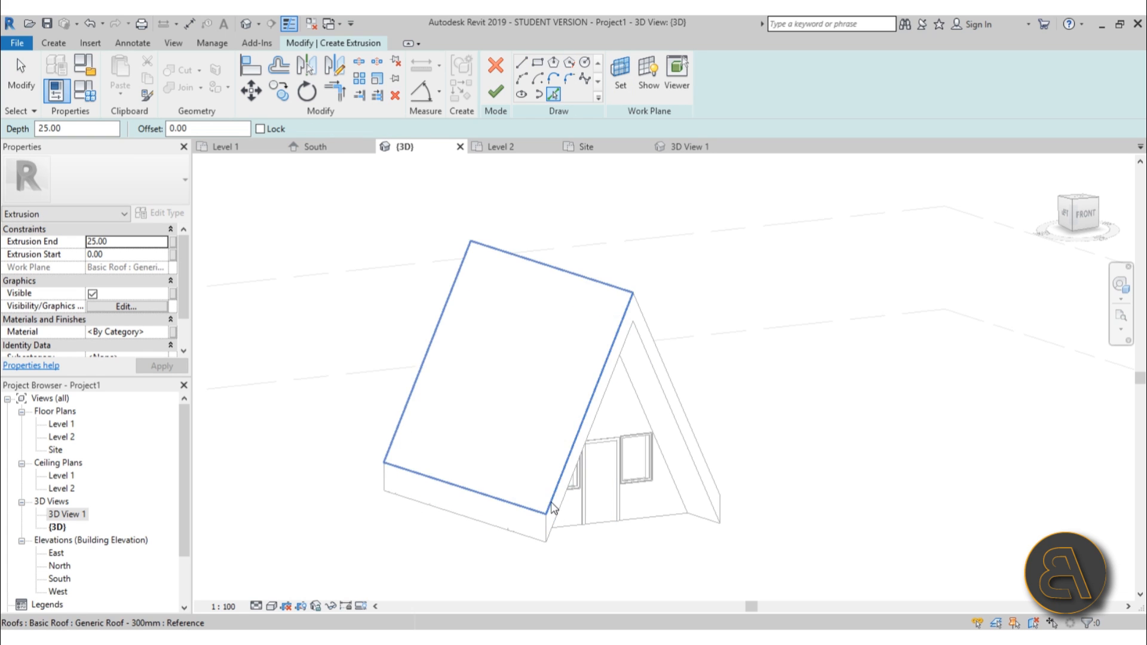
{"action": "left_click", "coordinate": [574, 442]}
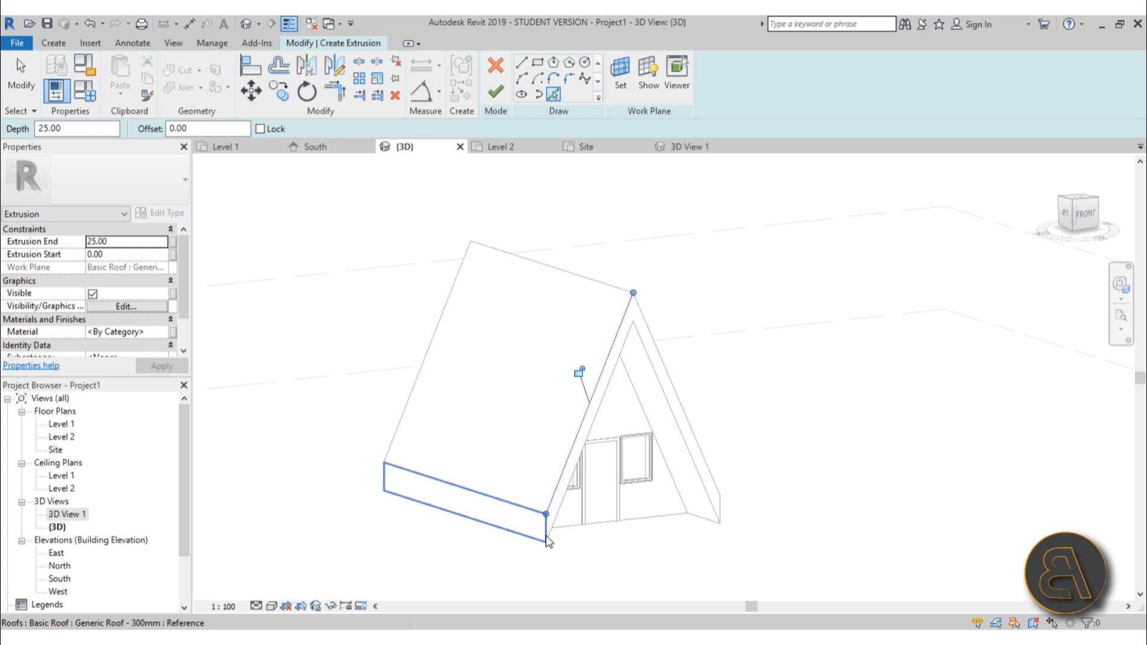
{"action": "left_click", "coordinate": [546, 529]}
{"action": "scroll", "coordinate": [582, 511], "scroll_direction": "up", "scroll_amount": 3}
{"action": "middle_click_drag", "start_coordinate": [566, 305], "coordinate": [558, 207]}
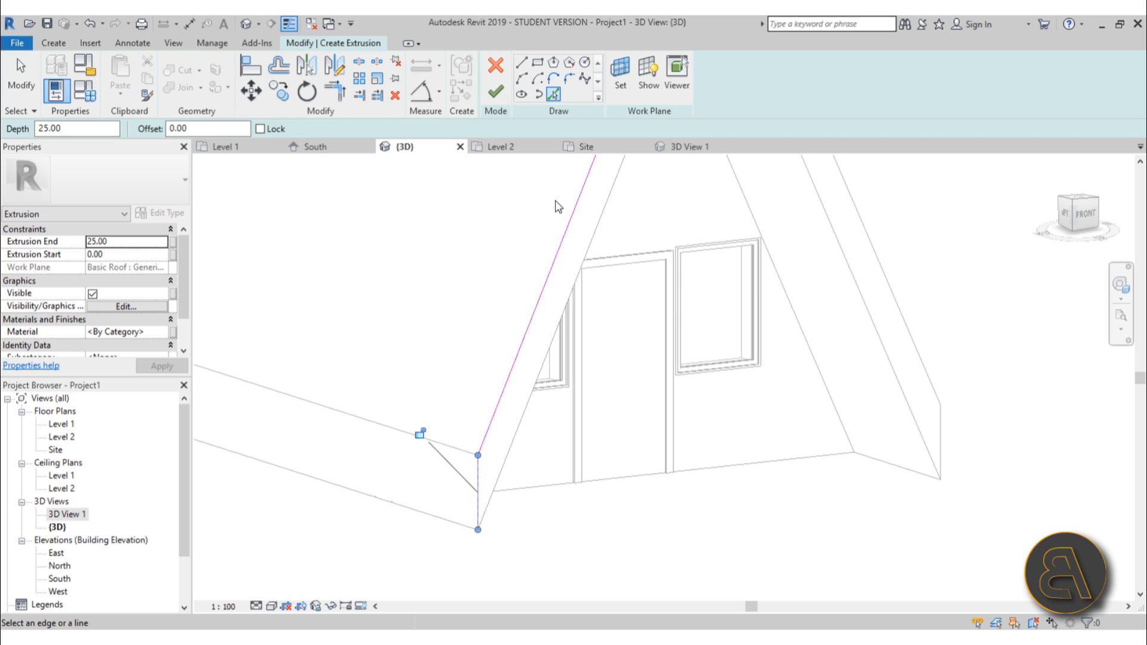
Sketch a short horizontal line outward from the roof's lower front corner.
{"action": "left_click", "coordinate": [521, 62]}
{"action": "left_click", "coordinate": [478, 529]}
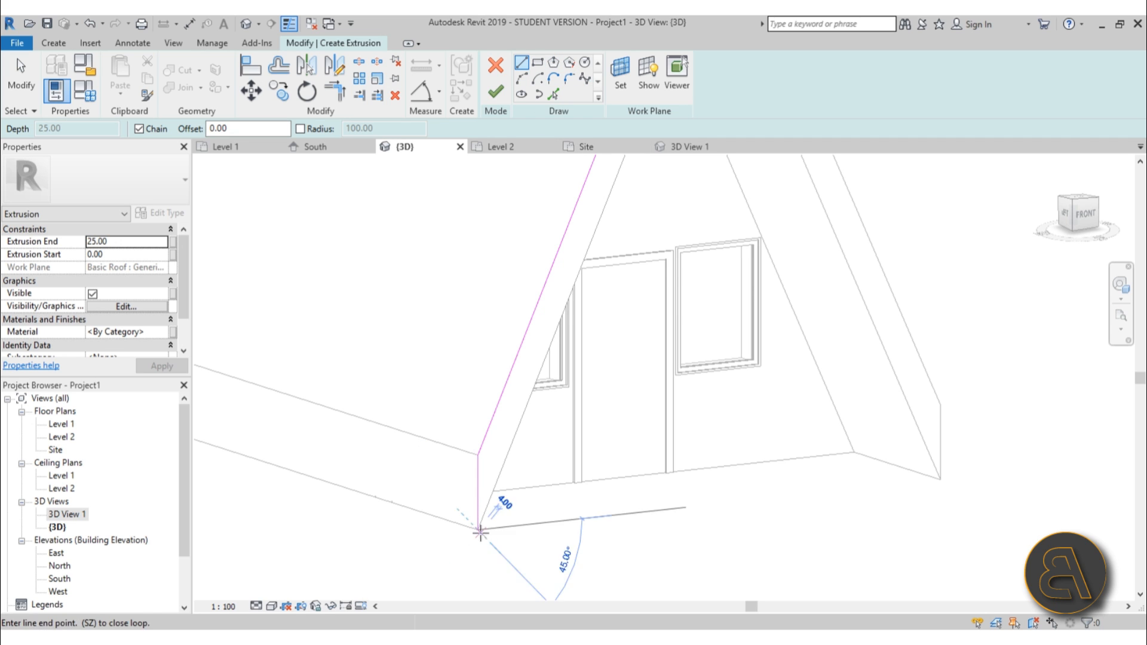
{"action": "left_click", "coordinate": [420, 537]}
{"action": "key", "text": "Escape"}
{"action": "key", "text": "Escape"}
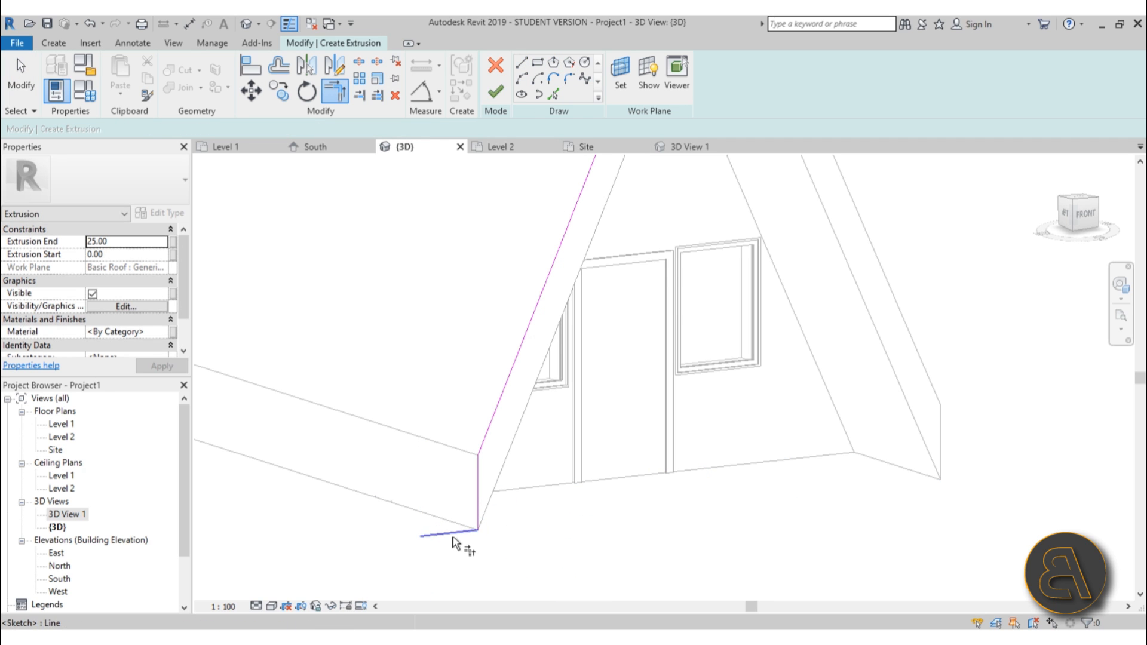
Trim the sketch lines at the roof's lower corner into a closed triangular outline.
{"action": "left_click", "coordinate": [453, 537]}
{"action": "left_click", "coordinate": [486, 438]}
{"action": "key", "text": "Escape"}
{"action": "scroll", "coordinate": [494, 460], "scroll_direction": "up", "scroll_amount": 1}
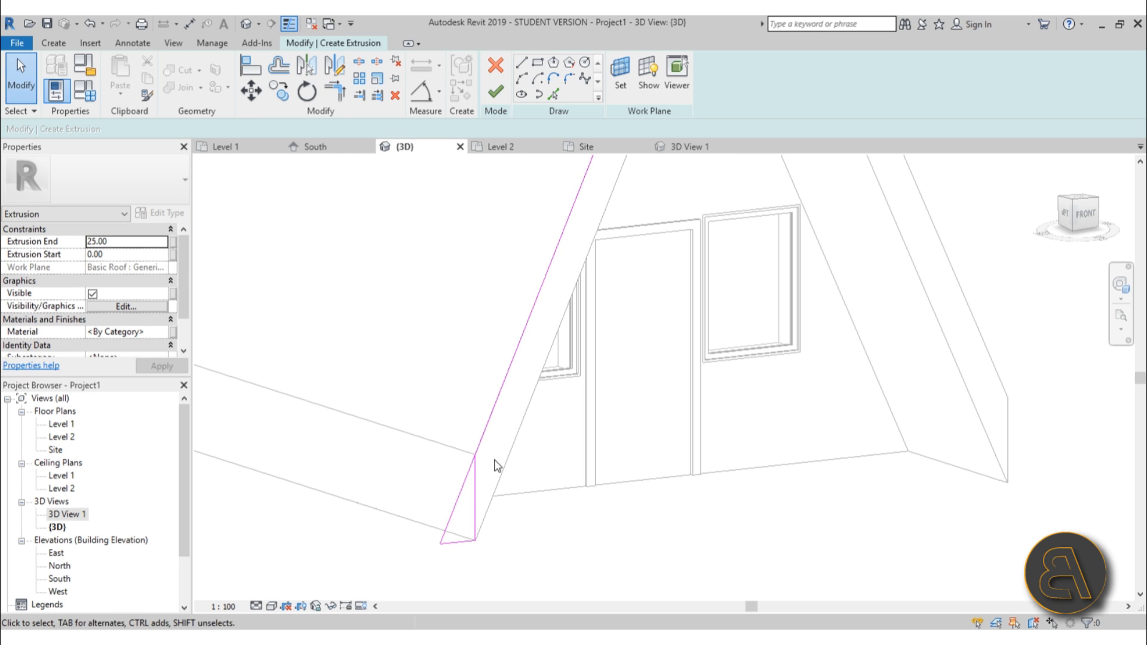
{"action": "key", "text": "t"}
{"action": "key", "text": "r"}
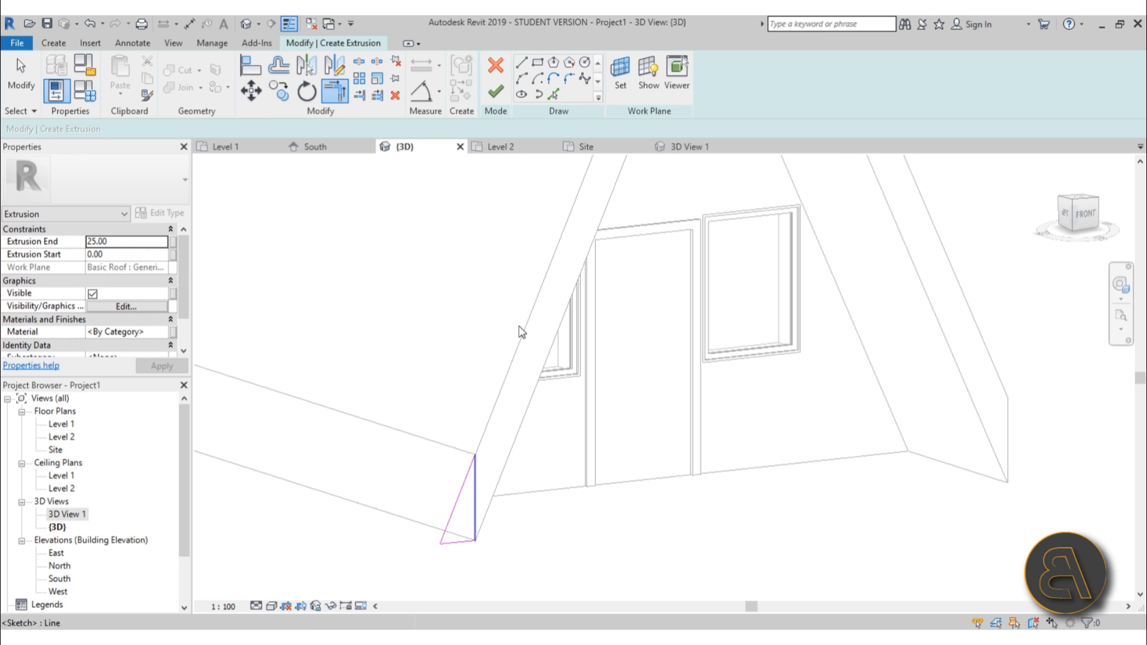
{"action": "key", "text": "Escape"}
Draw a small arc at the lower outer corner of the triangular sketch.
{"action": "left_click", "coordinate": [521, 78]}
{"action": "scroll", "coordinate": [455, 561], "scroll_direction": "up", "scroll_amount": 3}
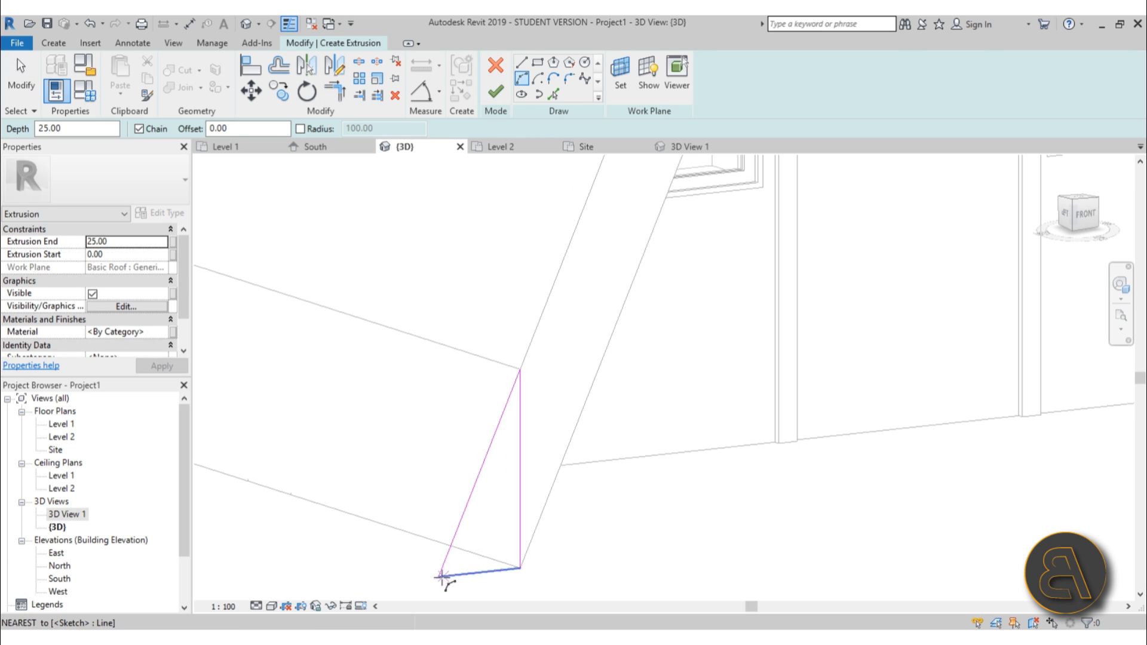
{"action": "left_click", "coordinate": [441, 576]}
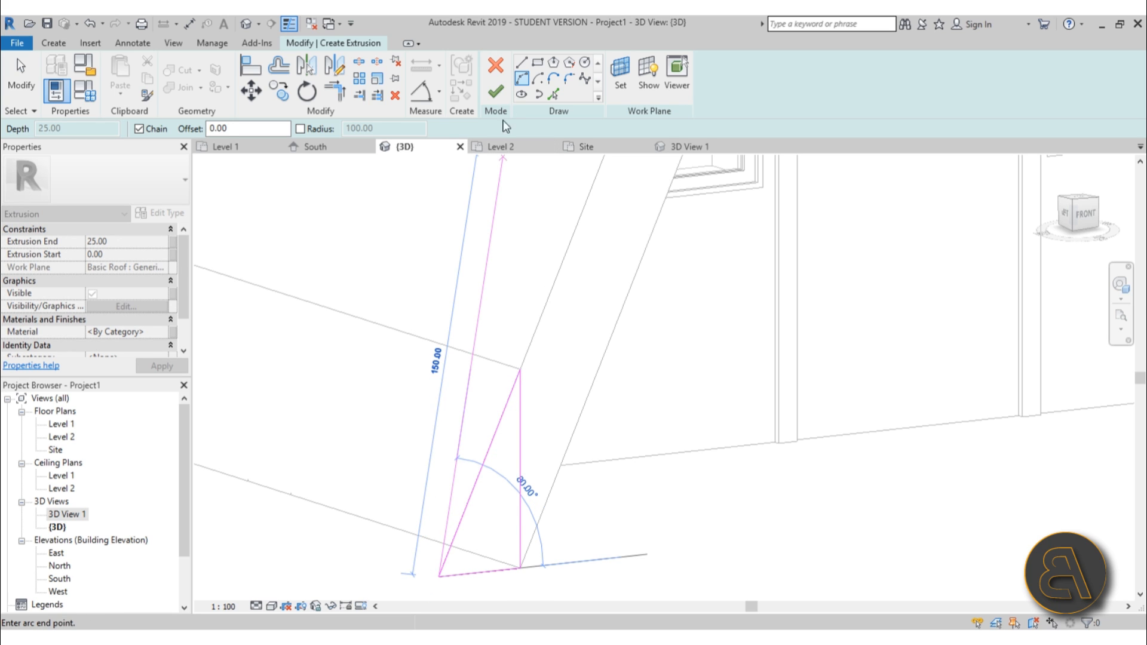
{"action": "left_click", "coordinate": [457, 525]}
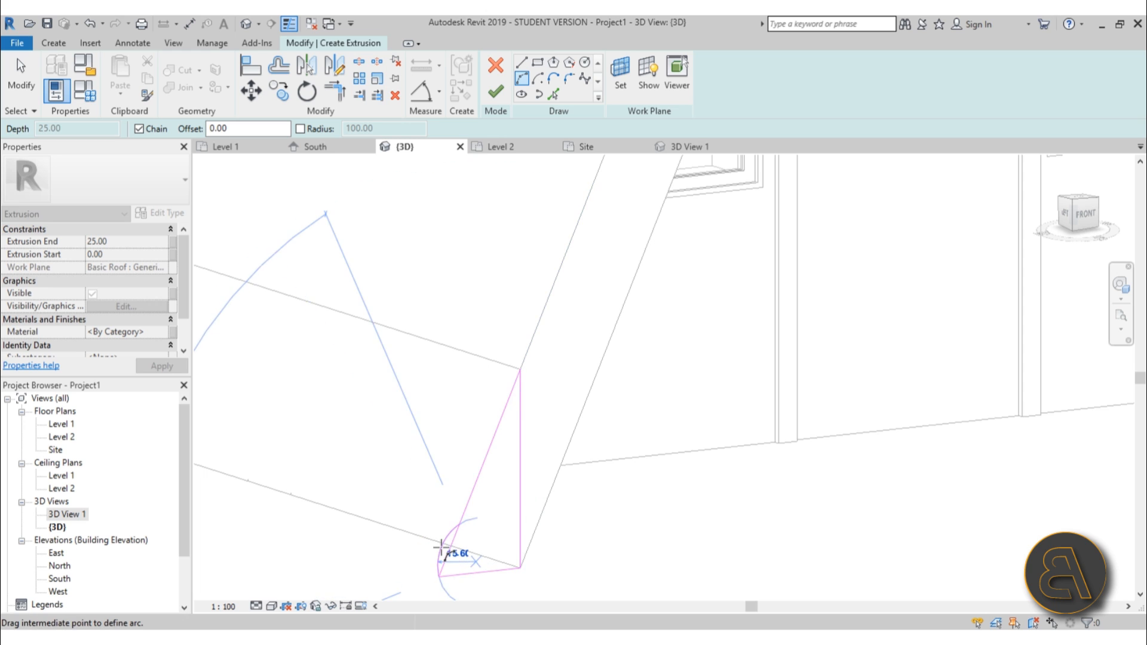
{"action": "scroll", "coordinate": [439, 547], "scroll_direction": "up", "scroll_amount": 3}
{"action": "left_click", "coordinate": [437, 548]}
{"action": "scroll", "coordinate": [477, 480], "scroll_direction": "down", "scroll_amount": 3}
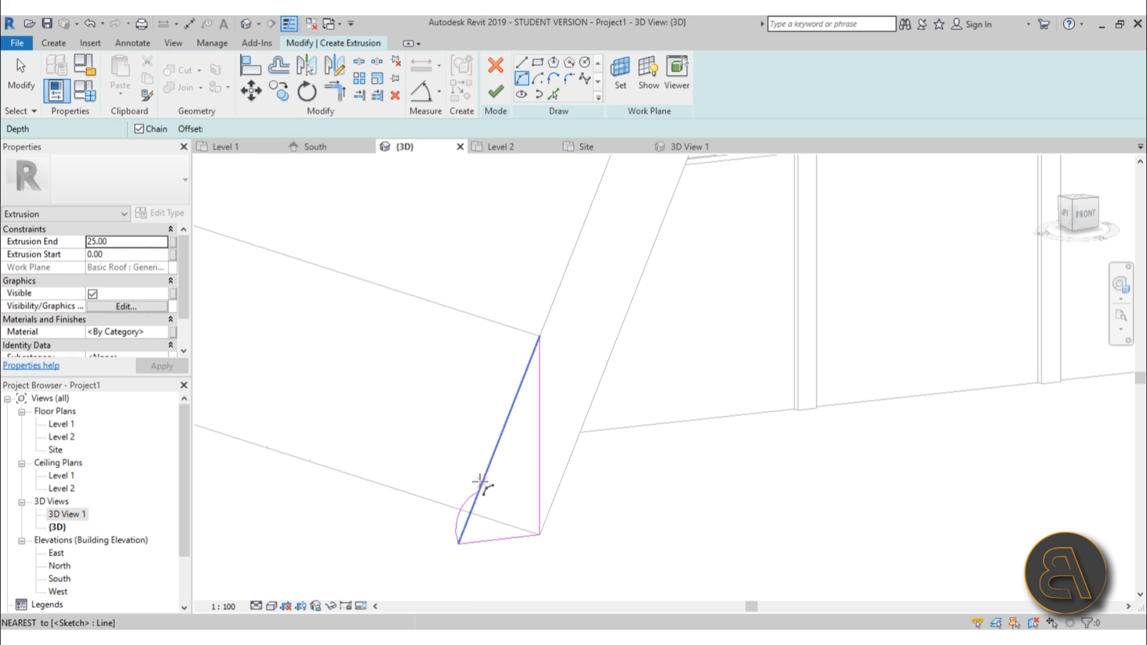
{"action": "key", "text": "Escape"}
{"action": "key", "text": "Escape"}
Copy the small arc several times up the roof's sloped front edge using multiple copies.
{"action": "left_click", "coordinate": [460, 508]}
{"action": "middle_click_drag", "start_coordinate": [520, 527], "coordinate": [490, 472]}
{"action": "key", "text": "c"}
{"action": "key", "text": "c"}
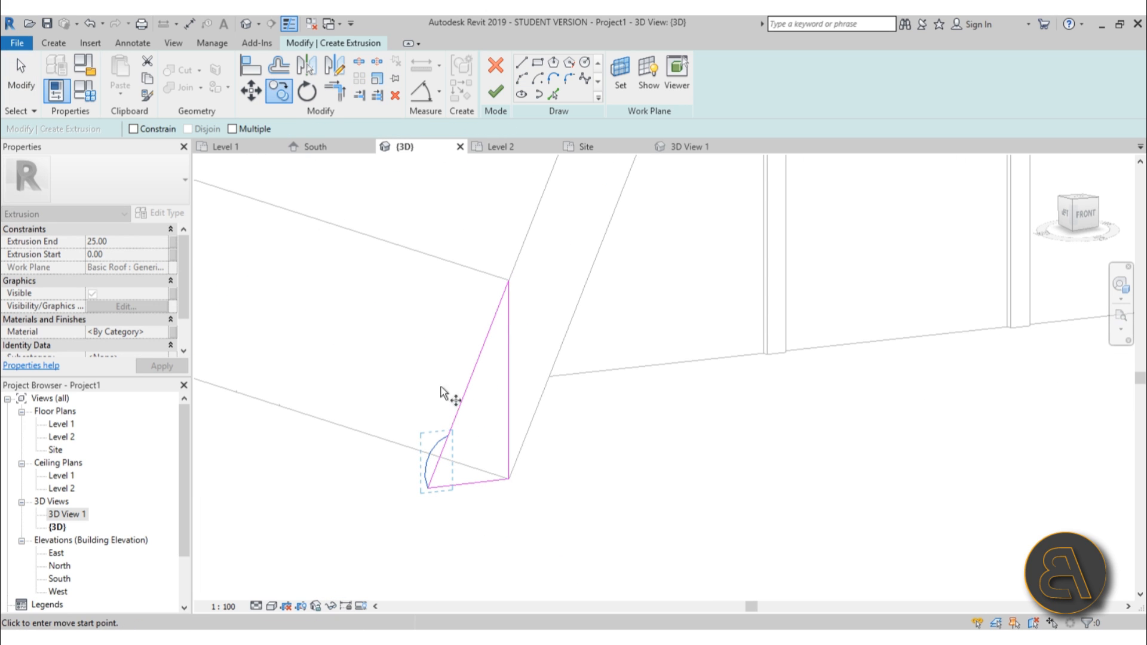
{"action": "scroll", "coordinate": [435, 512], "scroll_direction": "up", "scroll_amount": 3}
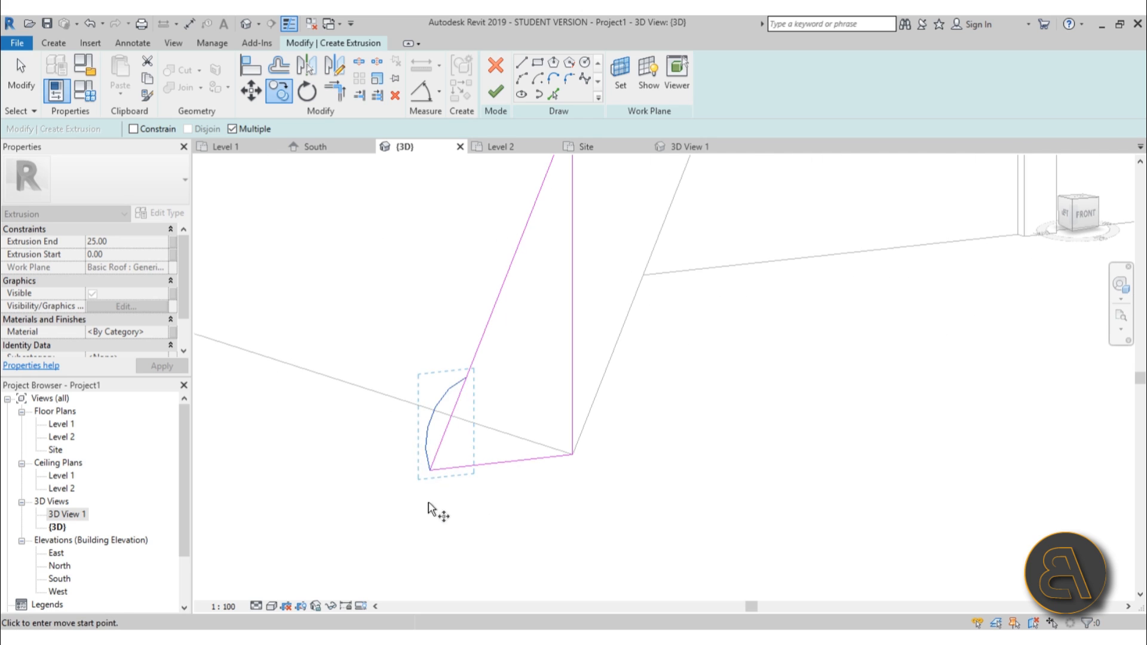
{"action": "left_click", "coordinate": [430, 470]}
{"action": "left_click", "coordinate": [467, 378]}
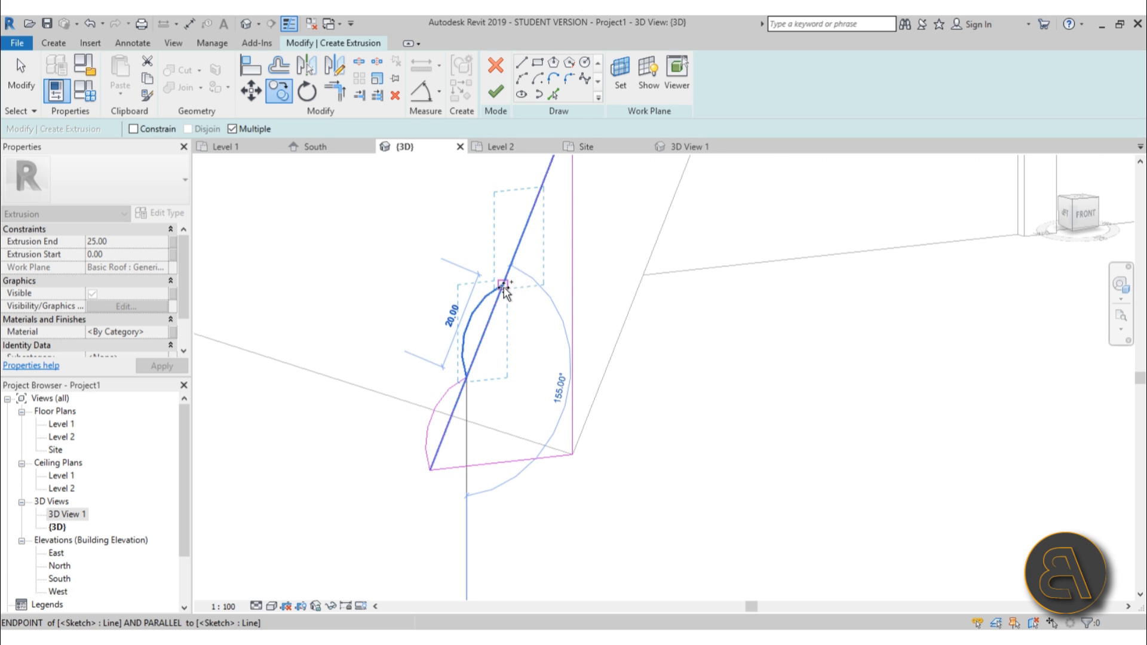
{"action": "left_click", "coordinate": [504, 287]}
{"action": "middle_click_drag", "start_coordinate": [591, 300], "coordinate": [504, 474]}
{"action": "left_click", "coordinate": [453, 367]}
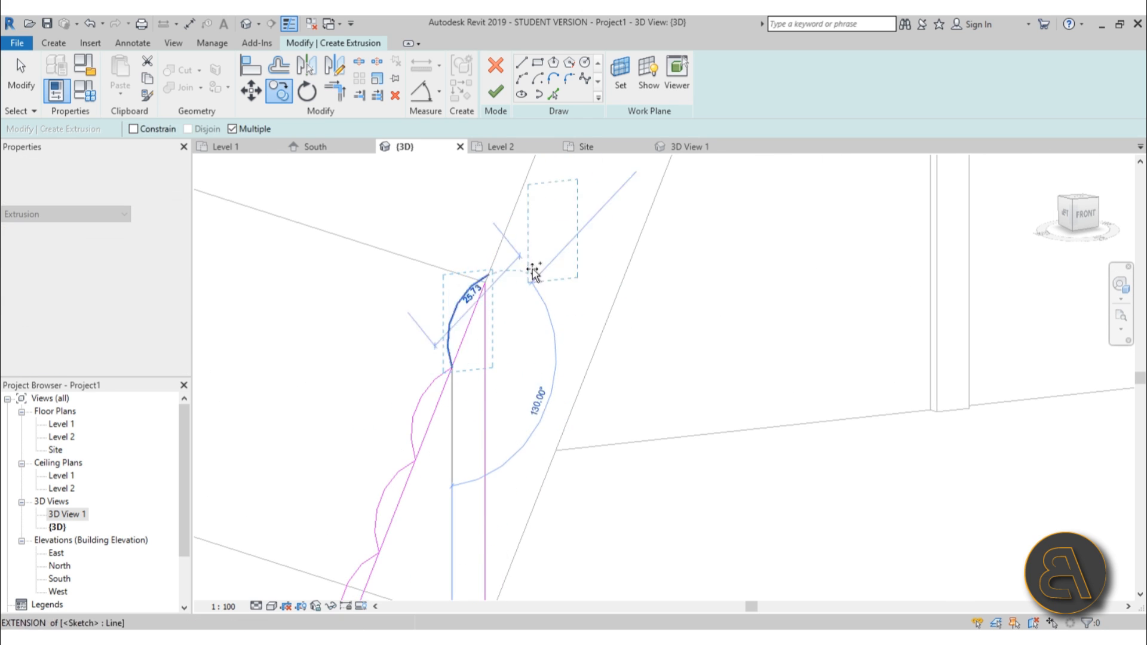
{"action": "left_click", "coordinate": [488, 274]}
{"action": "key", "text": "Escape"}
Trim the overlapping copied arcs against the sloped edge into a continuous scalloped outline.
{"action": "scroll", "coordinate": [487, 287], "scroll_direction": "up", "scroll_amount": 5}
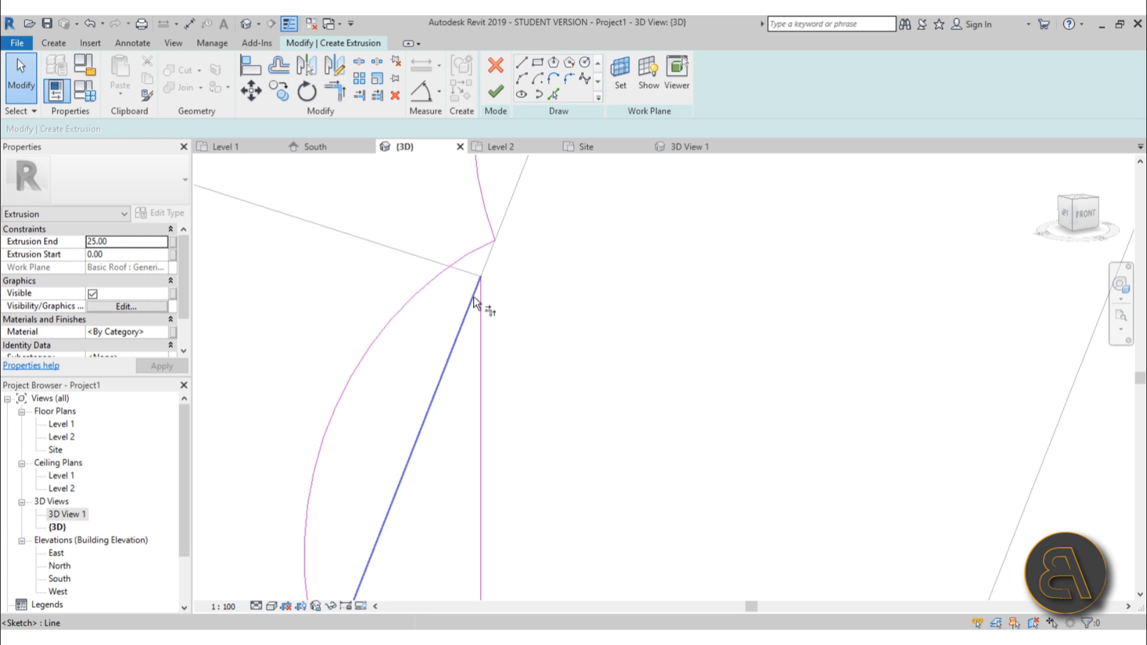
{"action": "left_click", "coordinate": [474, 296]}
{"action": "left_click", "coordinate": [471, 254]}
{"action": "left_click", "coordinate": [486, 263]}
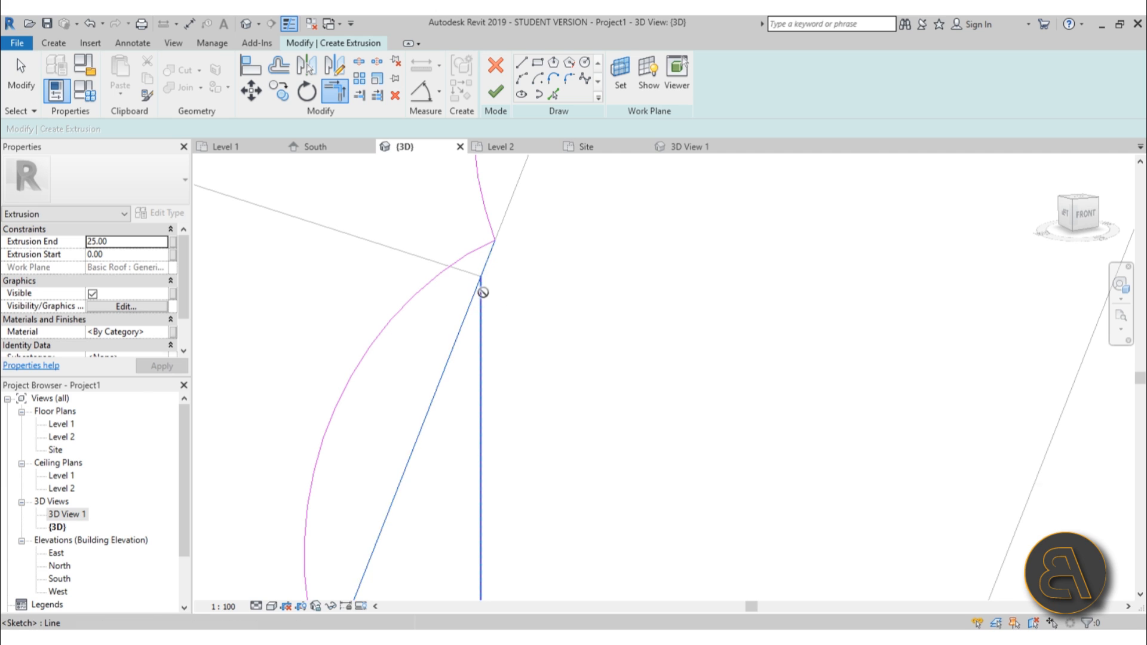
{"action": "left_click", "coordinate": [483, 292]}
{"action": "left_click", "coordinate": [860, 615]}
{"action": "scroll", "coordinate": [473, 243], "scroll_direction": "down", "scroll_amount": 5}
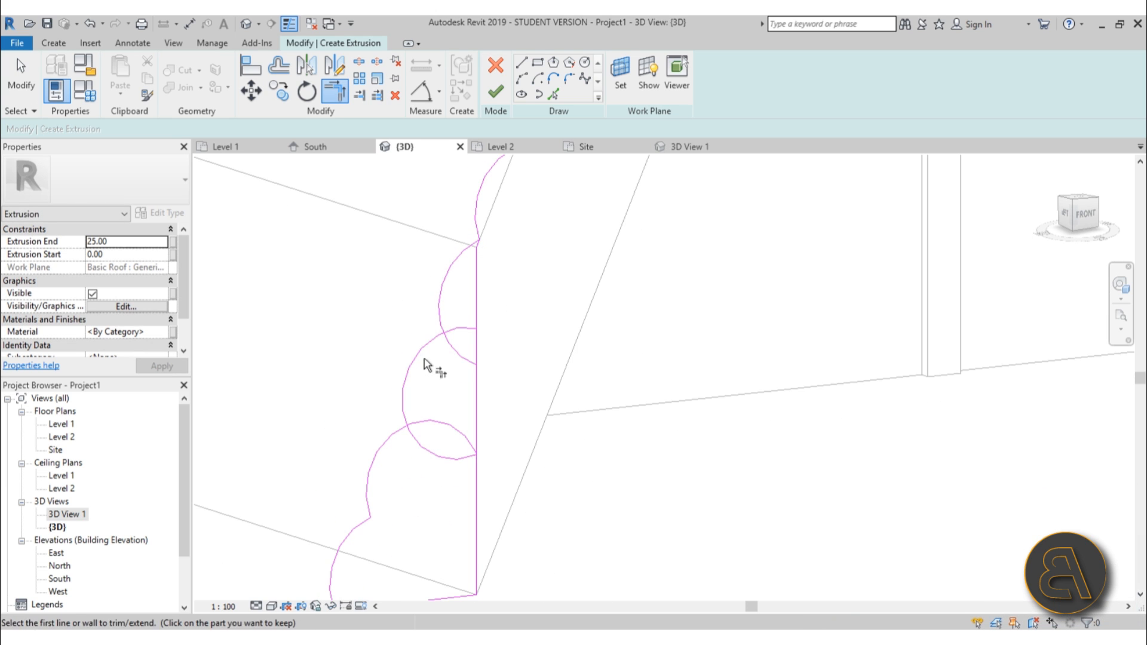
{"action": "left_click", "coordinate": [447, 310]}
{"action": "left_click", "coordinate": [413, 392]}
{"action": "left_click", "coordinate": [403, 407]}
{"action": "left_click", "coordinate": [384, 443]}
{"action": "scroll", "coordinate": [437, 344], "scroll_direction": "down", "scroll_amount": 2}
{"action": "middle_click_drag", "start_coordinate": [439, 351], "coordinate": [439, 353]}
{"action": "key", "text": "Escape"}
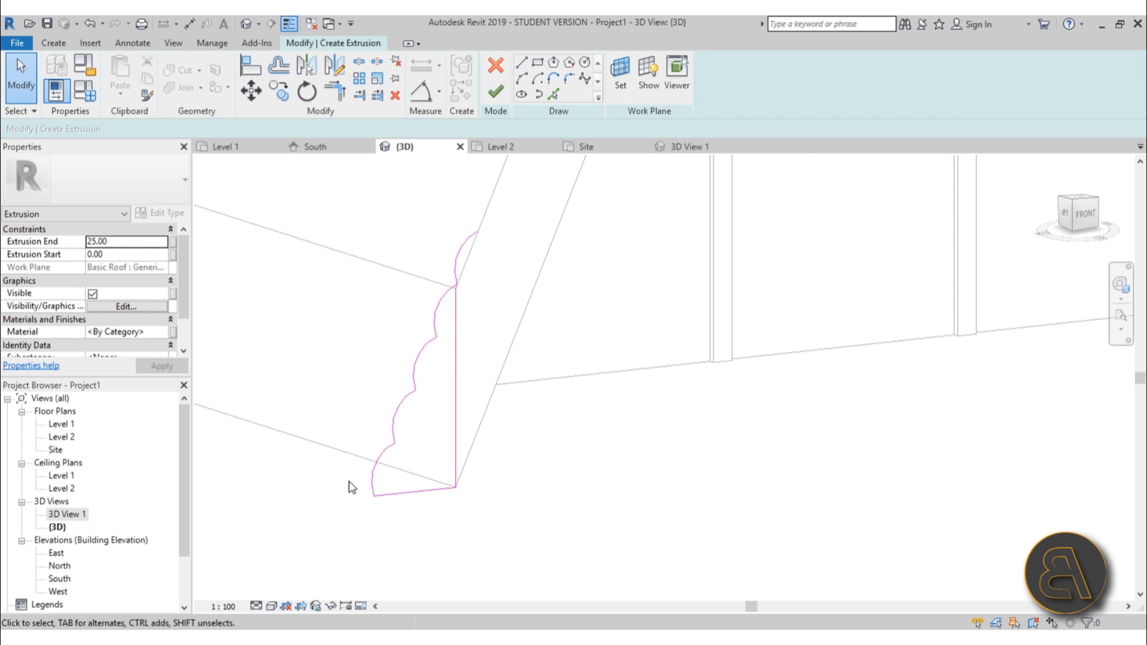
Try to move the topmost arc up along the sloped edge to the roof corner.
{"action": "scroll", "coordinate": [461, 264], "scroll_direction": "up", "scroll_amount": 5}
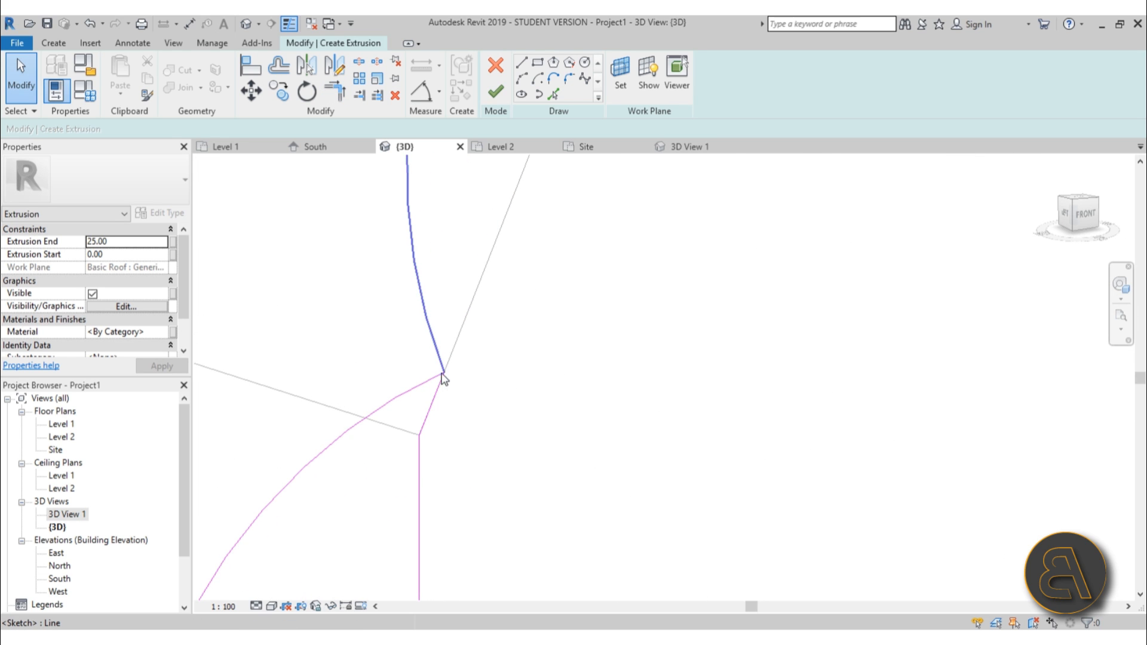
{"action": "scroll", "coordinate": [443, 378], "scroll_direction": "up", "scroll_amount": 3}
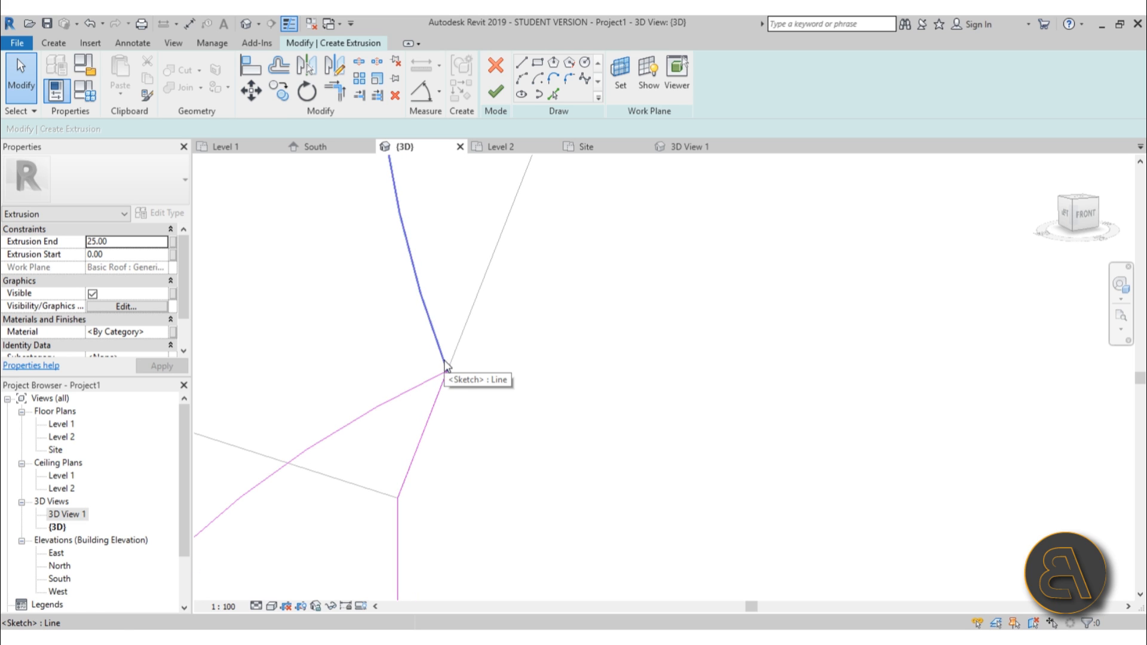
{"action": "scroll", "coordinate": [442, 369], "scroll_direction": "up", "scroll_amount": 3}
{"action": "scroll", "coordinate": [462, 369], "scroll_direction": "up", "scroll_amount": 3}
{"action": "scroll", "coordinate": [446, 394], "scroll_direction": "up", "scroll_amount": 3}
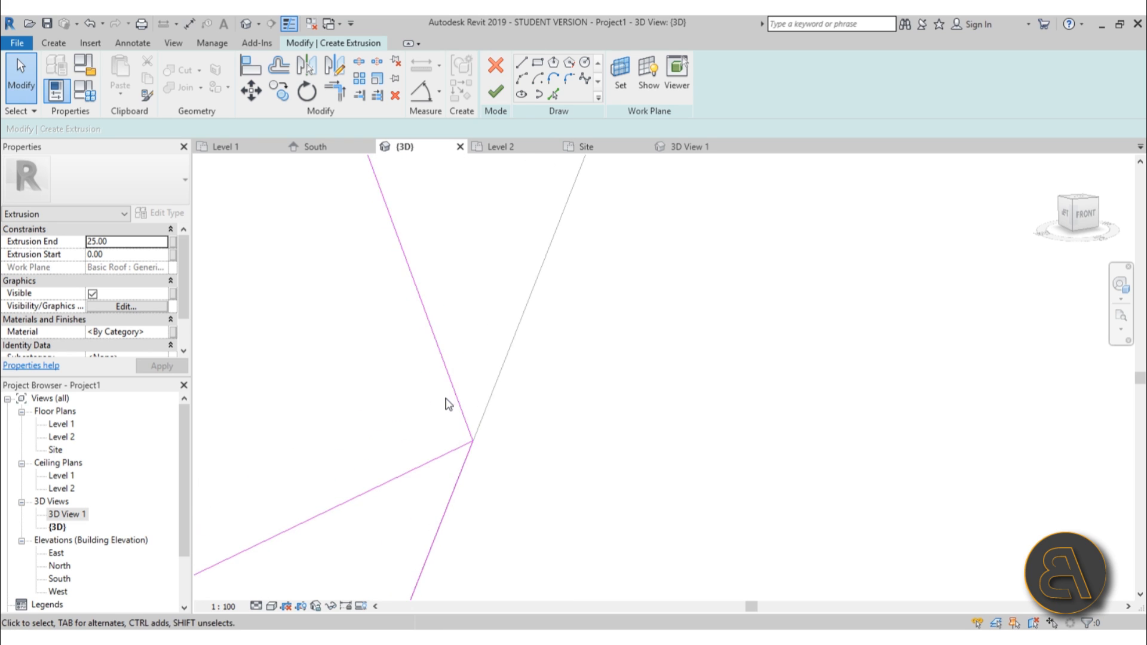
{"action": "left_click", "coordinate": [473, 403]}
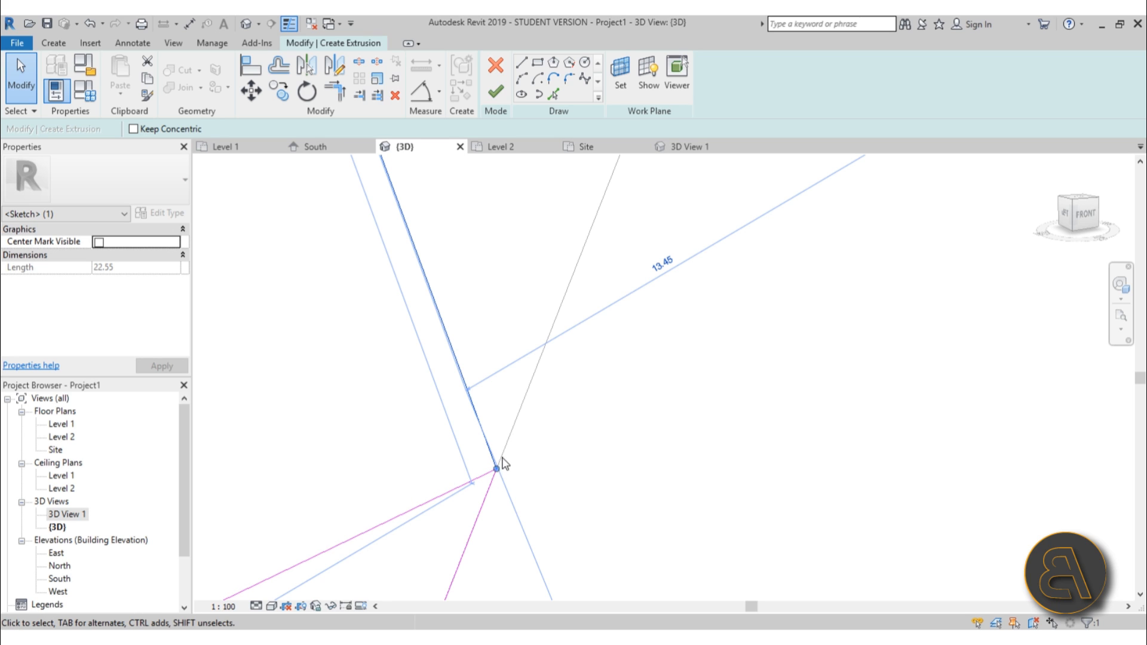
{"action": "key", "text": "m"}
{"action": "key", "text": "v"}
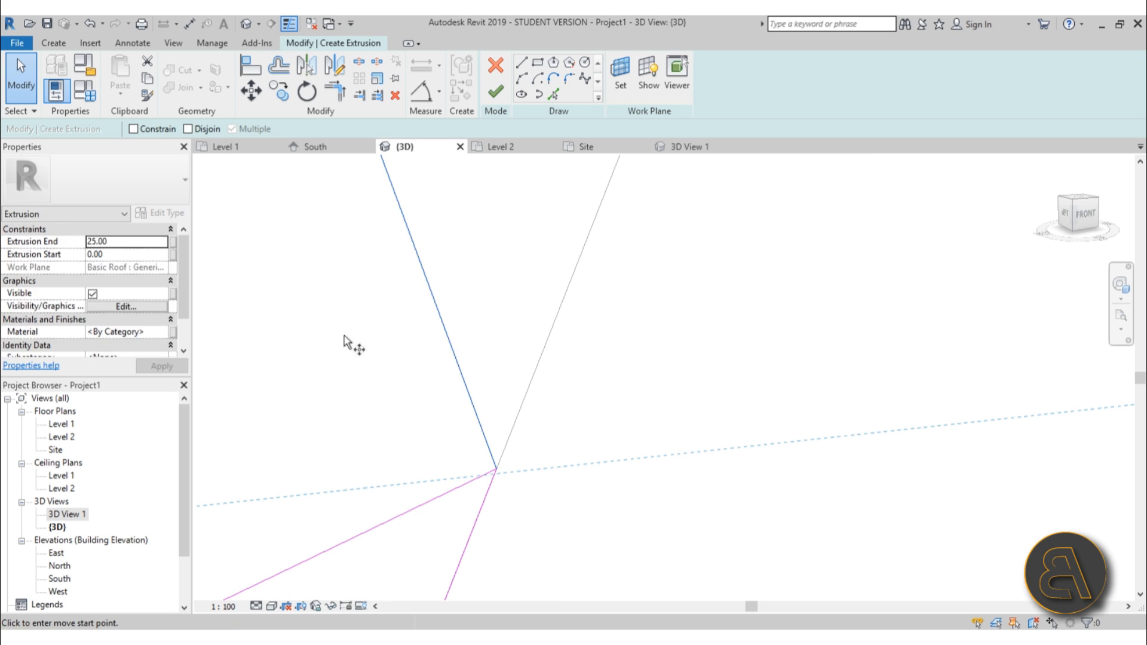
{"action": "left_click", "coordinate": [499, 468]}
{"action": "scroll", "coordinate": [499, 465], "scroll_direction": "up", "scroll_amount": 5}
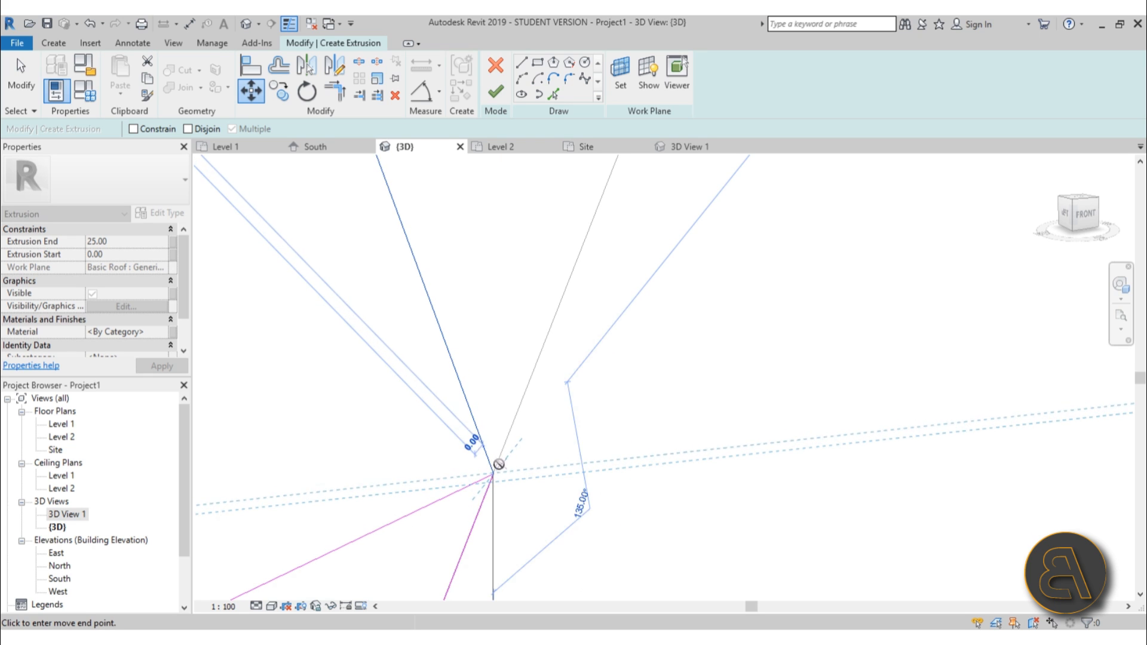
{"action": "mouse_move", "coordinate": [443, 516]}
{"action": "middle_mouse_down"}
{"action": "mouse_move", "coordinate": [468, 504]}
{"action": "mouse_move", "coordinate": [530, 249]}
{"action": "mouse_move", "coordinate": [710, 328]}
{"action": "mouse_move", "coordinate": [666, 294]}
{"action": "mouse_move", "coordinate": [704, 195]}
{"action": "mouse_move", "coordinate": [609, 348]}
{"action": "middle_mouse_up"}
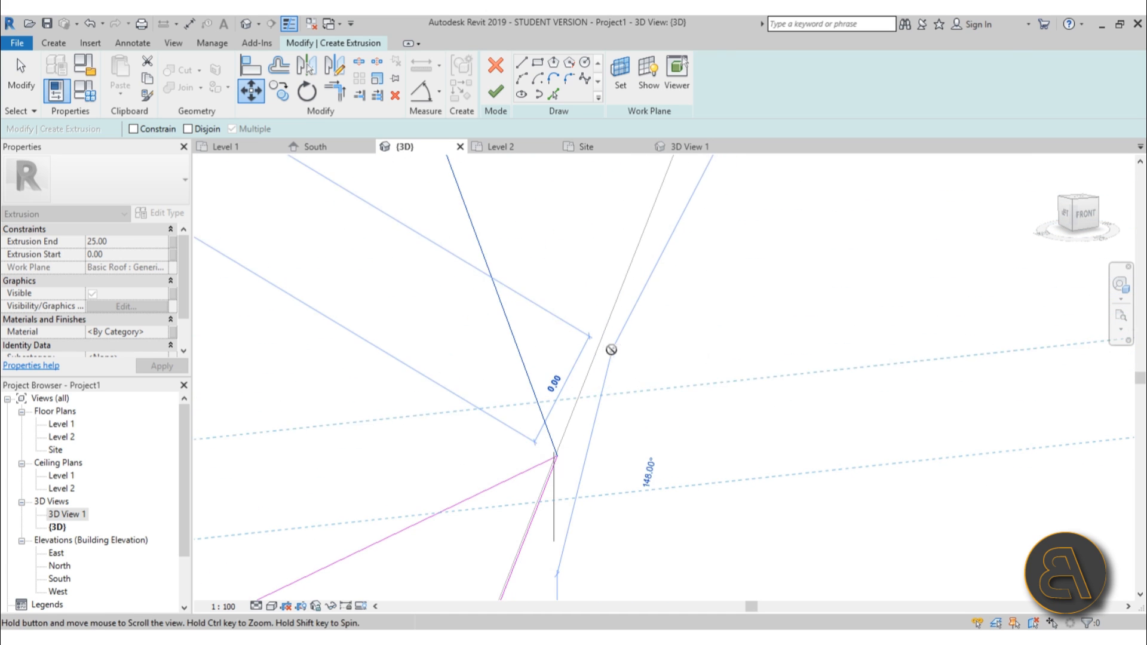
{"action": "middle_click_drag", "start_coordinate": [640, 235], "coordinate": [517, 402]}
{"action": "scroll", "coordinate": [516, 400], "scroll_direction": "down", "scroll_amount": 2}
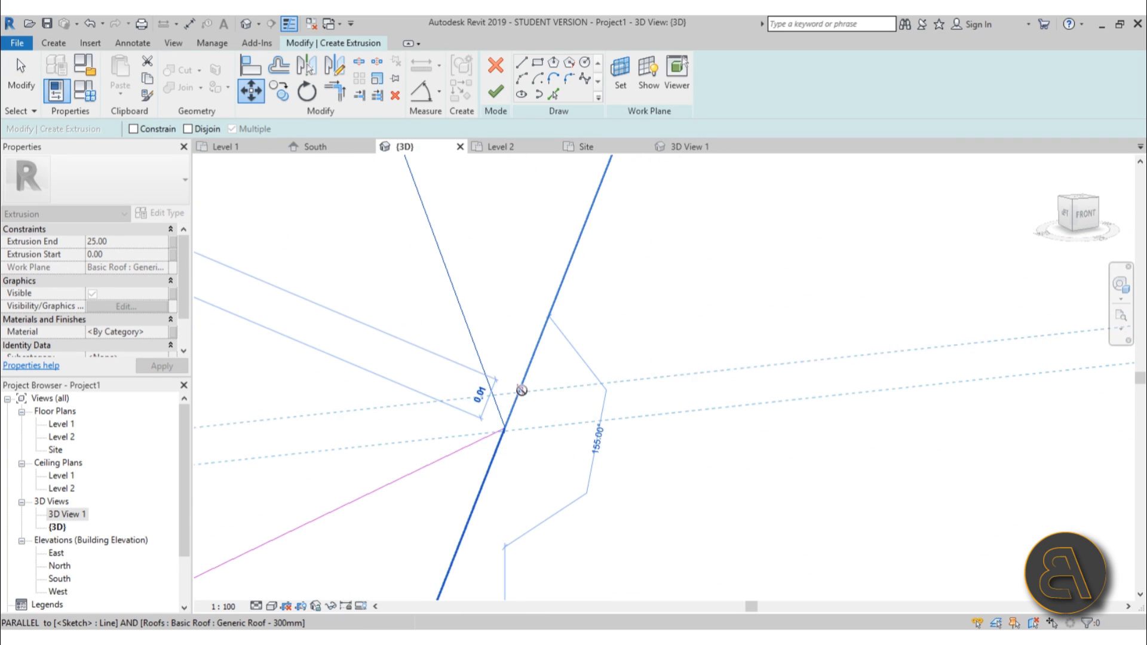
{"action": "left_click", "coordinate": [529, 370]}
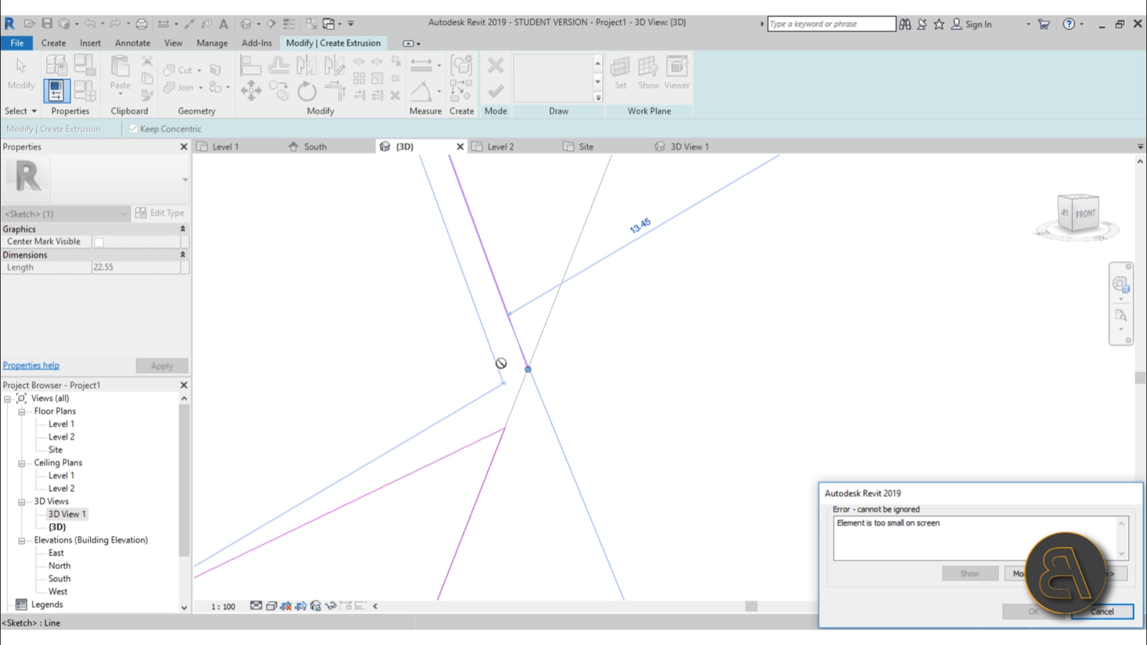
{"action": "left_click", "coordinate": [1102, 612]}
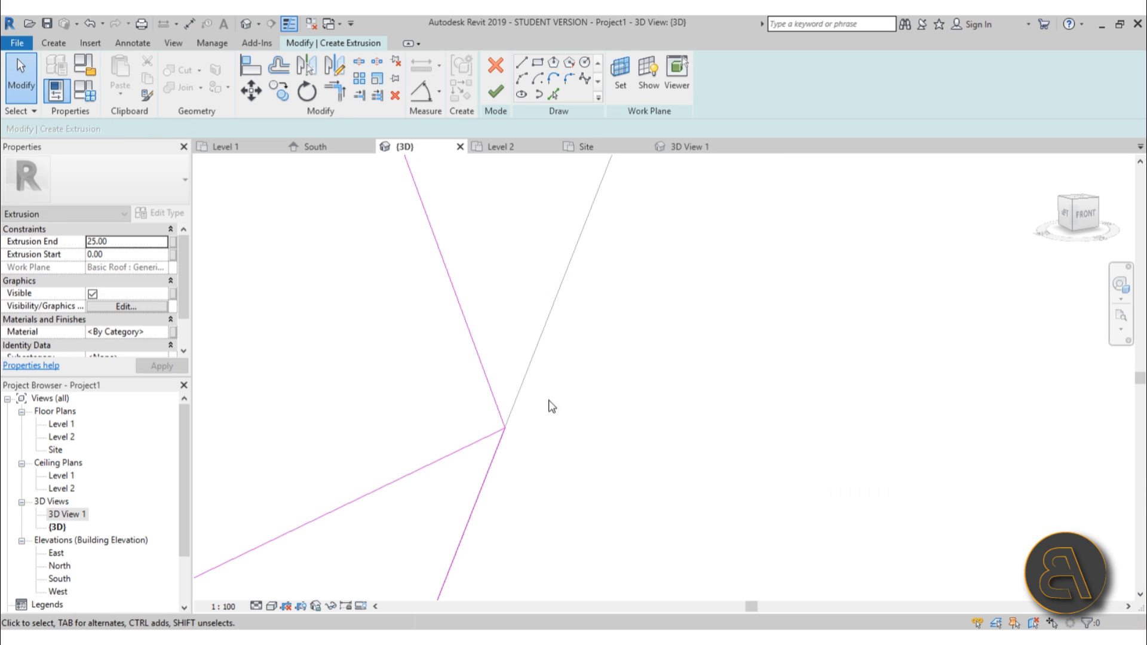
Move the topmost arc up along the sloped edge so it meets the roof's edge line.
{"action": "left_click", "coordinate": [492, 403]}
{"action": "key", "text": "m"}
{"action": "key", "text": "v"}
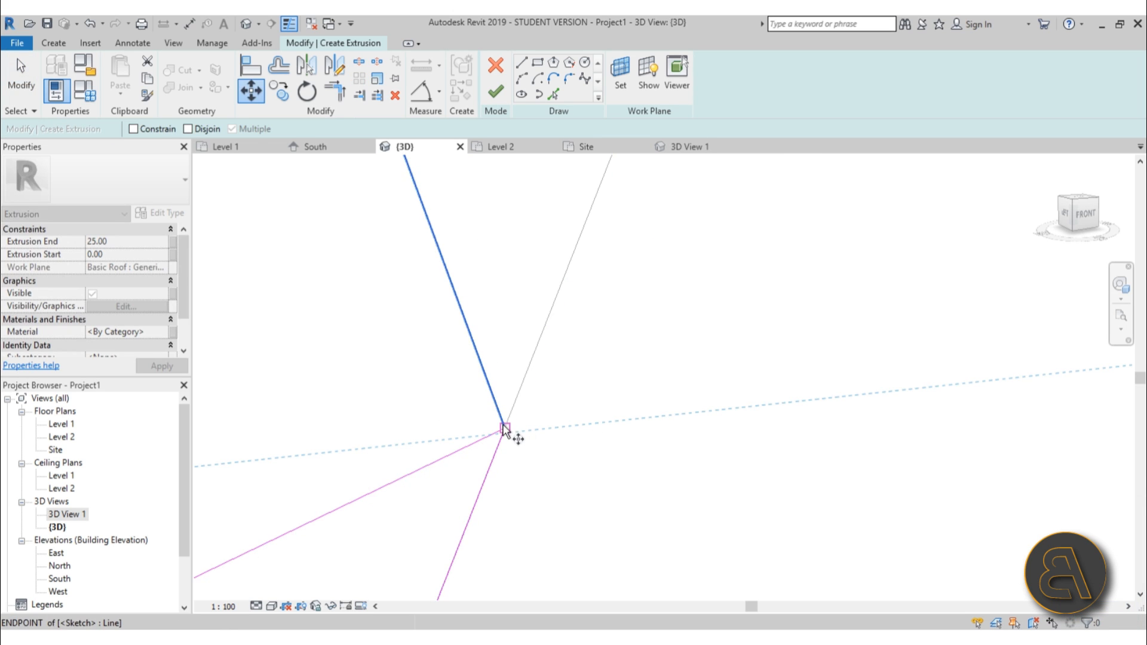
{"action": "left_click", "coordinate": [505, 429]}
{"action": "middle_click_drag", "start_coordinate": [501, 435], "coordinate": [466, 484]}
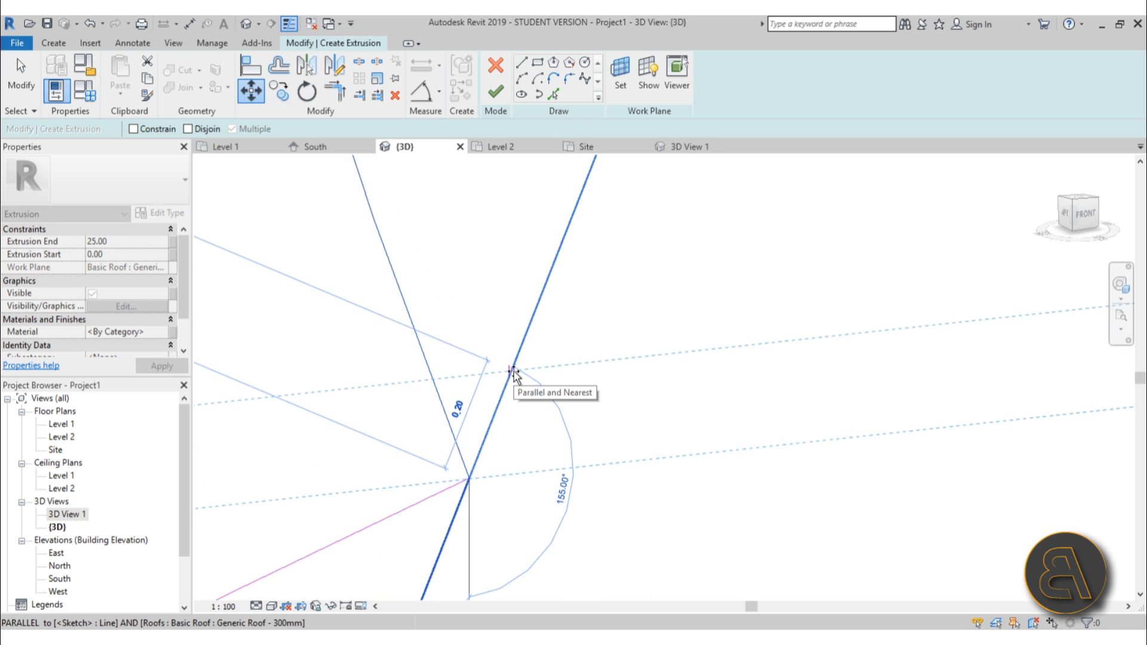
{"action": "left_click", "coordinate": [513, 371]}
{"action": "left_click", "coordinate": [565, 423]}
{"action": "scroll", "coordinate": [571, 429], "scroll_direction": "down", "scroll_amount": 8}
{"action": "middle_click_drag", "start_coordinate": [646, 378], "coordinate": [528, 417]}
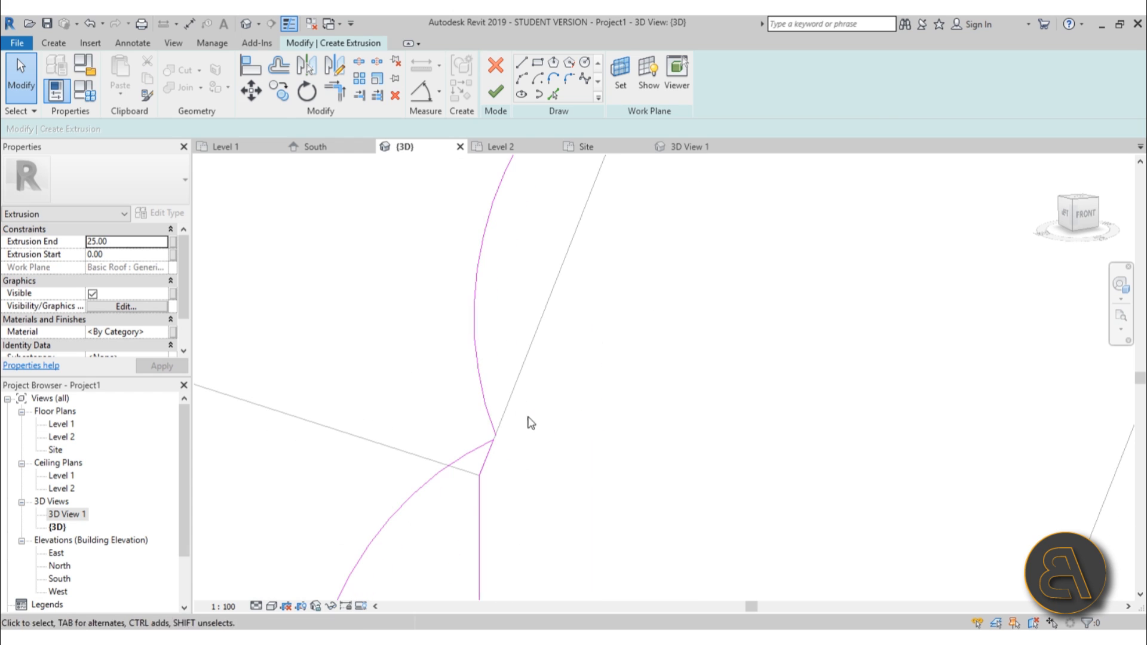
Draw a sketch line parallel to the roof's sloped edge, starting from the top arc's end.
{"action": "left_click", "coordinate": [521, 62]}
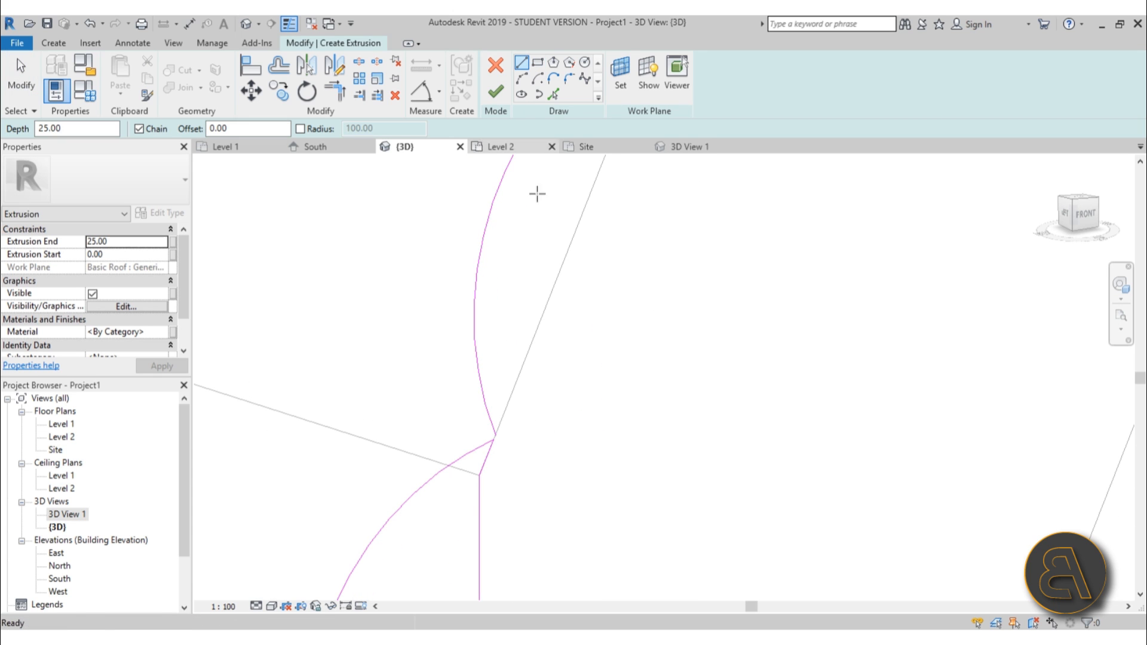
{"action": "left_click", "coordinate": [496, 436]}
{"action": "scroll", "coordinate": [618, 263], "scroll_direction": "down", "scroll_amount": 1}
{"action": "middle_click_drag", "start_coordinate": [618, 263], "coordinate": [502, 471]}
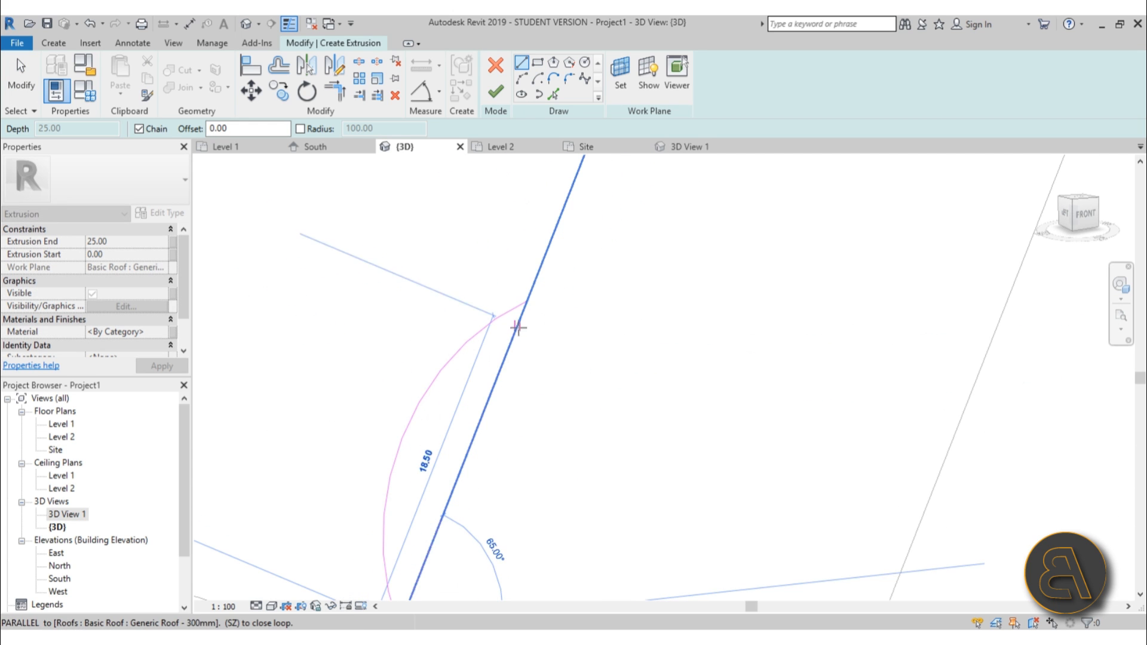
{"action": "left_click", "coordinate": [526, 303]}
{"action": "key", "text": "Escape"}
Copy the top arc together with the new line several times further up the sloped edge.
{"action": "left_click", "coordinate": [523, 314]}
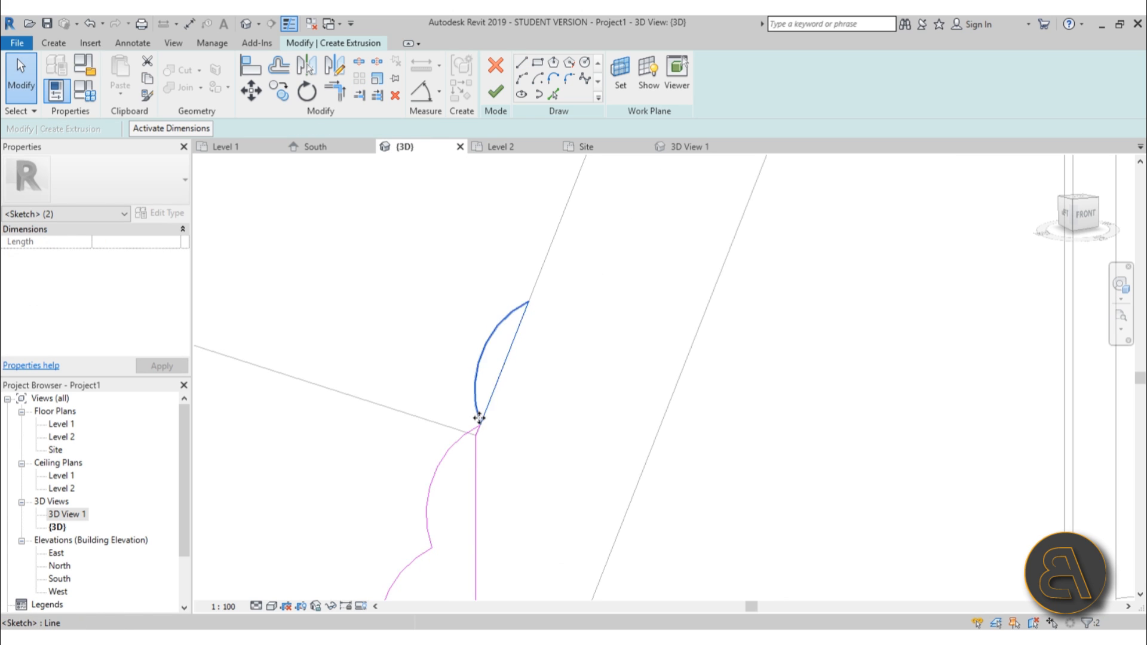
{"action": "scroll", "coordinate": [485, 424], "scroll_direction": "up", "scroll_amount": 7}
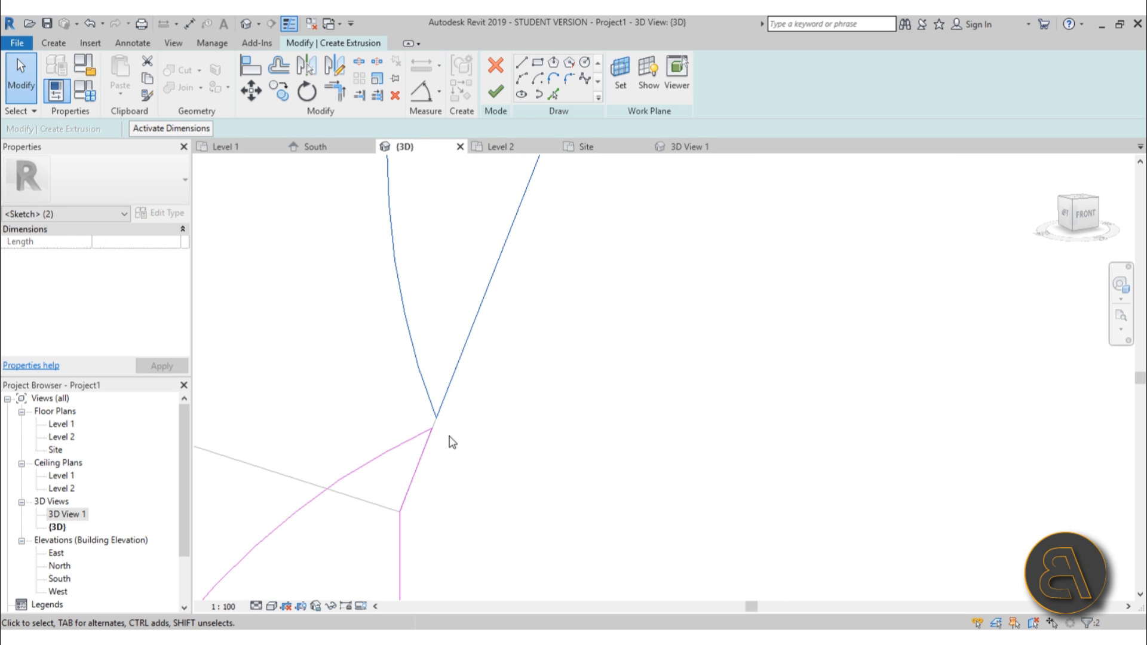
{"action": "left_click", "coordinate": [279, 91]}
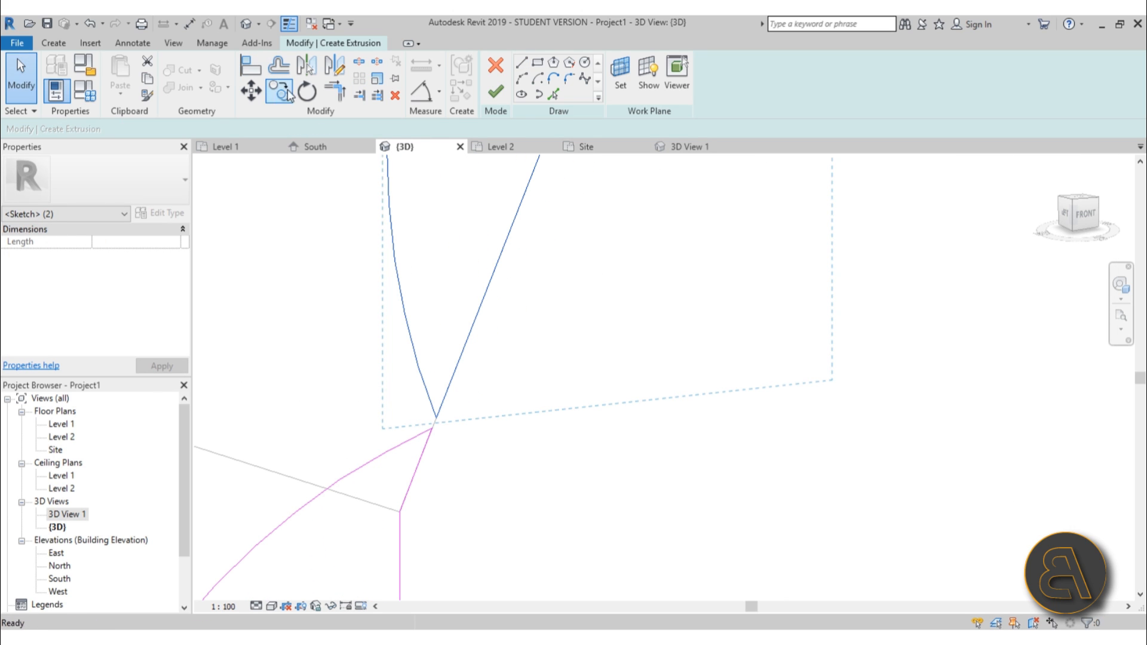
{"action": "left_click", "coordinate": [432, 429]}
{"action": "scroll", "coordinate": [489, 407], "scroll_direction": "down", "scroll_amount": 6}
{"action": "scroll", "coordinate": [545, 299], "scroll_direction": "up", "scroll_amount": 4}
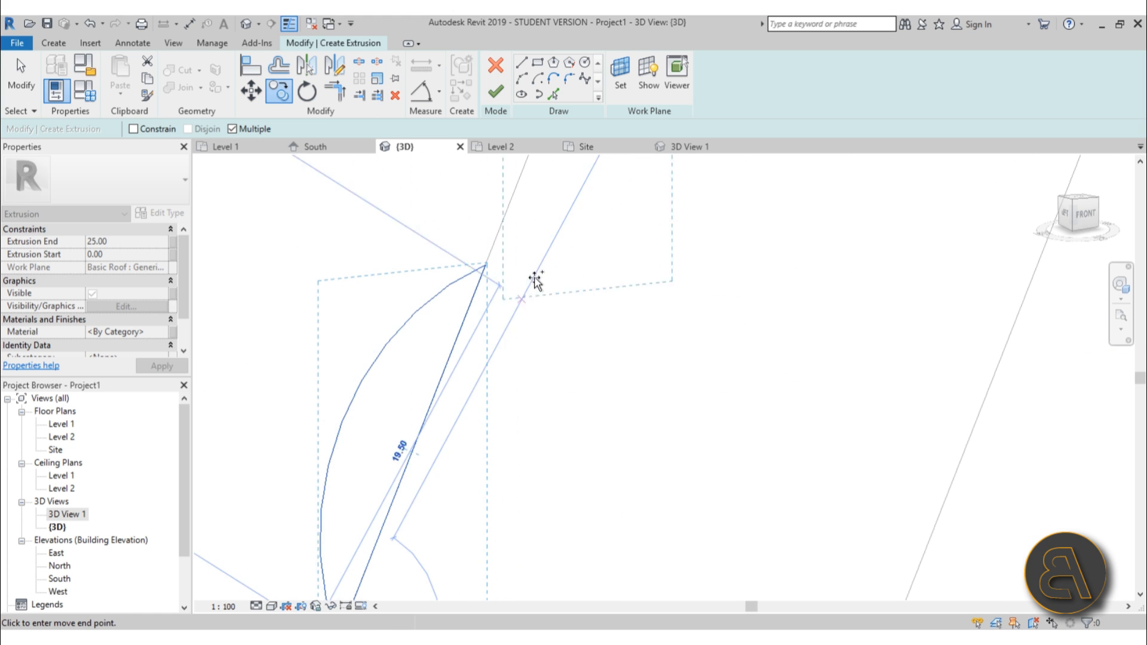
{"action": "left_click", "coordinate": [483, 263]}
{"action": "scroll", "coordinate": [627, 265], "scroll_direction": "down", "scroll_amount": 2}
{"action": "middle_click_drag", "start_coordinate": [627, 265], "coordinate": [456, 553]}
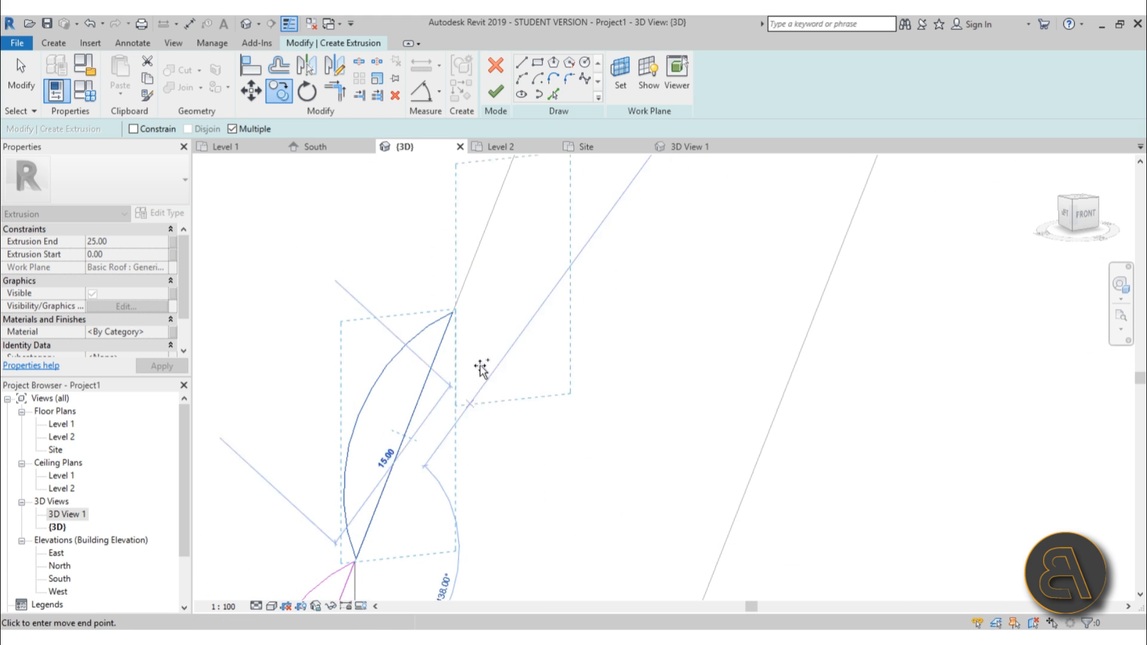
{"action": "left_click", "coordinate": [455, 313]}
{"action": "middle_click_drag", "start_coordinate": [565, 206], "coordinate": [424, 518]}
{"action": "left_click", "coordinate": [411, 377]}
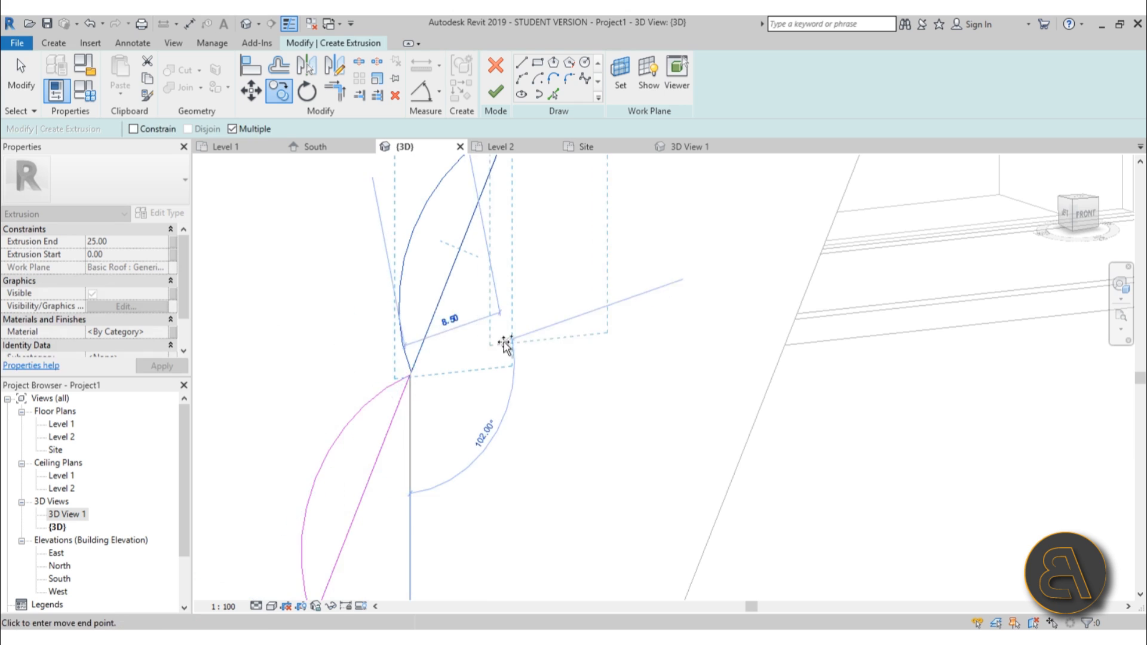
{"action": "middle_click_drag", "start_coordinate": [515, 326], "coordinate": [511, 478]}
{"action": "key", "text": "Escape"}
{"action": "key", "text": "Escape"}
Keep copying the arc and guide line further up the sloped edge until the scallops reach the roof's peak.
{"action": "scroll", "coordinate": [589, 210], "scroll_direction": "down", "scroll_amount": 7}
{"action": "mouse_move", "coordinate": [477, 193]}
{"action": "left_mouse_down"}
{"action": "mouse_move", "coordinate": [687, 348]}
{"action": "mouse_move", "coordinate": [687, 364]}
{"action": "left_mouse_up"}
{"action": "scroll", "coordinate": [541, 376], "scroll_direction": "up", "scroll_amount": 6}
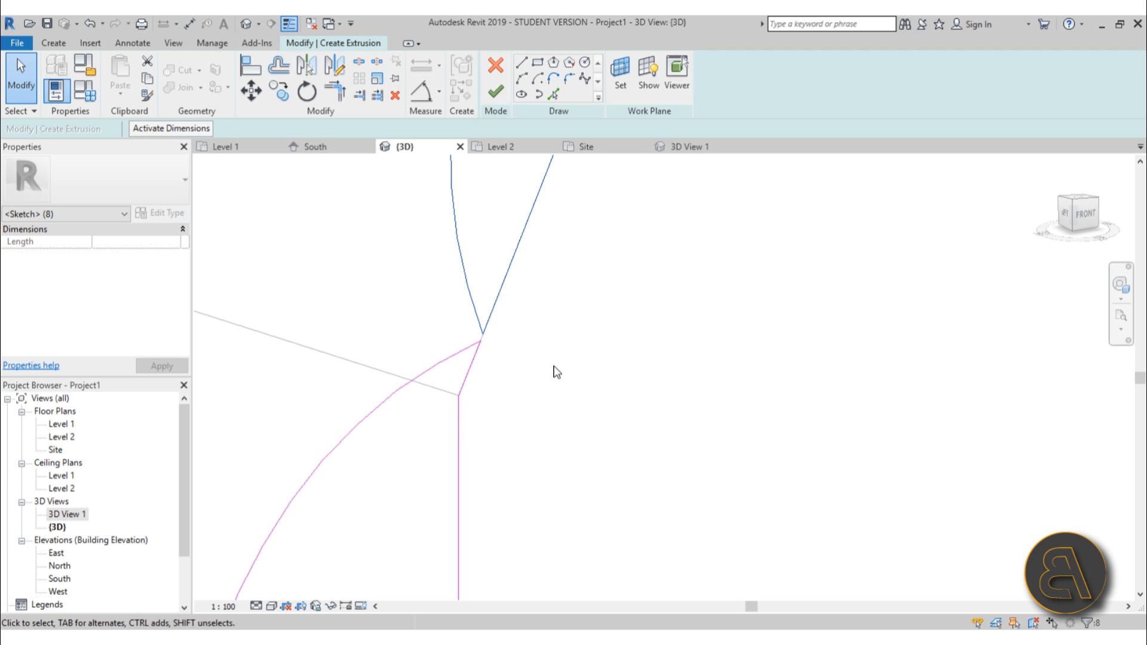
{"action": "key", "text": "o"}
{"action": "left_click", "coordinate": [483, 344]}
{"action": "scroll", "coordinate": [550, 433], "scroll_direction": "down", "scroll_amount": 7}
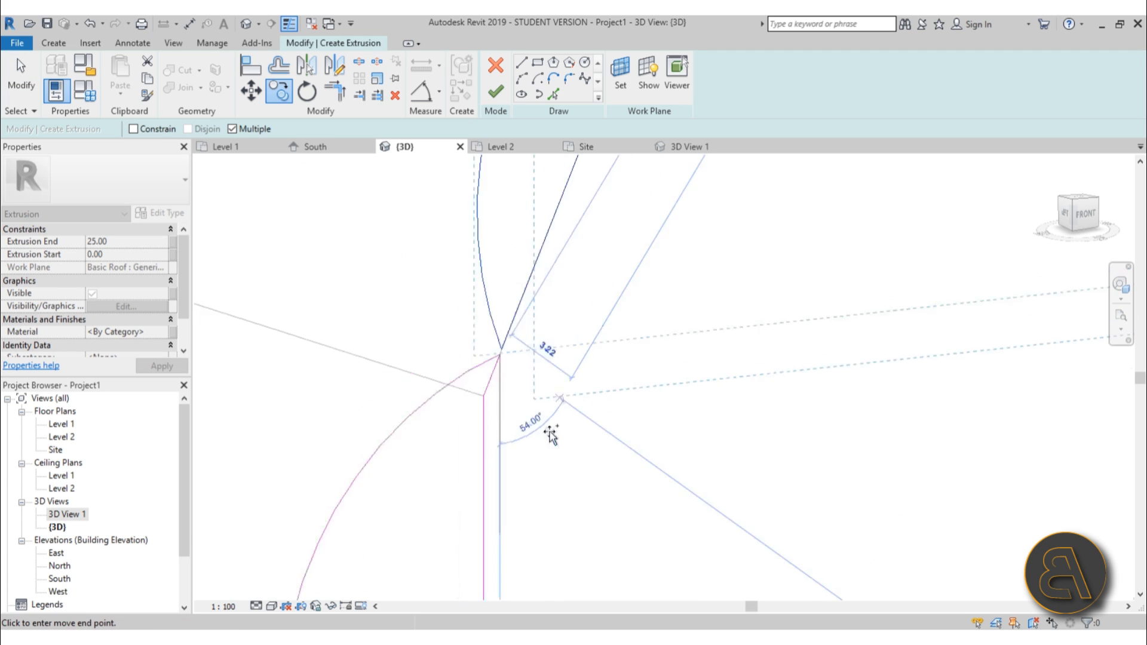
{"action": "middle_click_drag", "start_coordinate": [601, 276], "coordinate": [576, 361]}
{"action": "scroll", "coordinate": [578, 362], "scroll_direction": "up", "scroll_amount": 5}
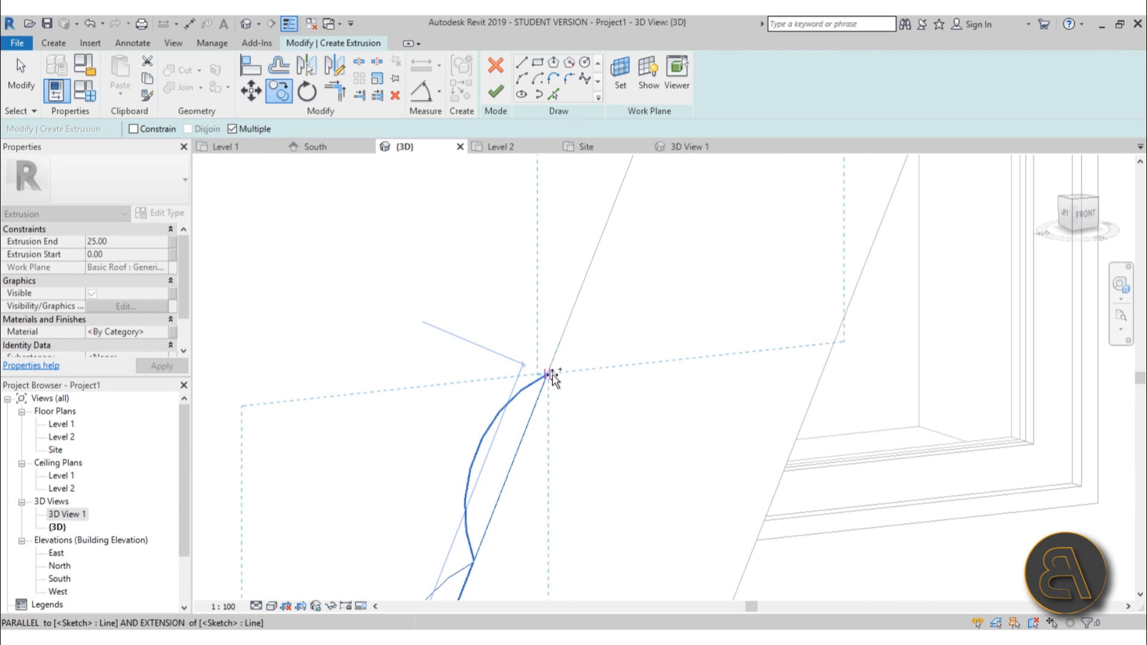
{"action": "left_click", "coordinate": [550, 375]}
{"action": "scroll", "coordinate": [585, 441], "scroll_direction": "down", "scroll_amount": 3}
{"action": "middle_click_drag", "start_coordinate": [687, 174], "coordinate": [493, 347]}
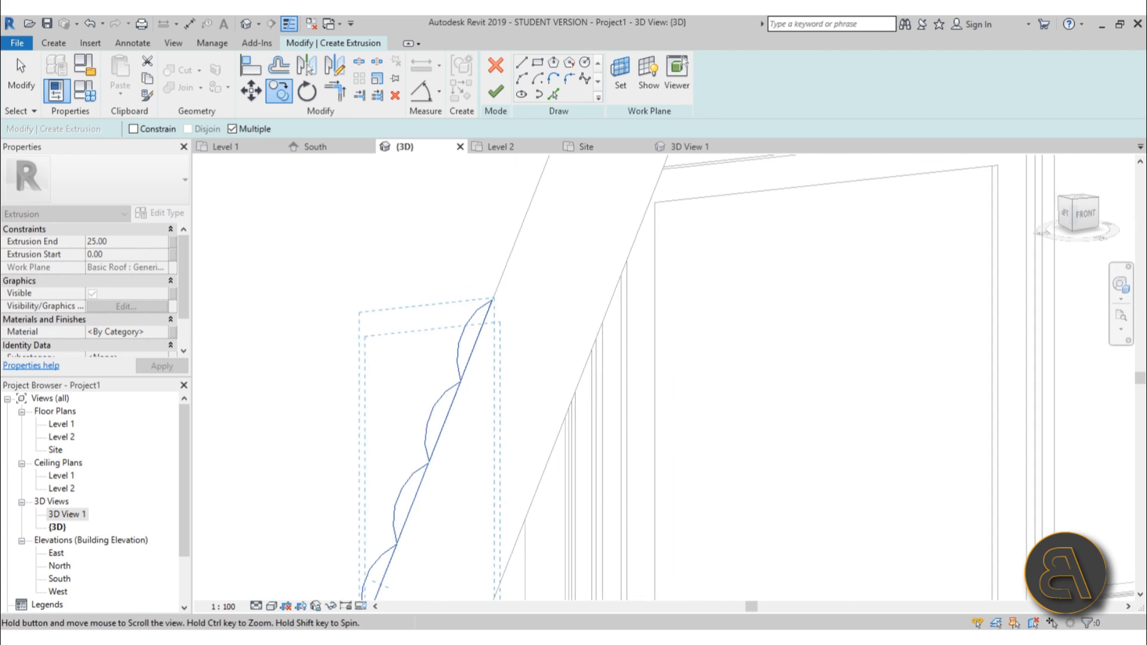
{"action": "left_click", "coordinate": [489, 302]}
{"action": "scroll", "coordinate": [571, 334], "scroll_direction": "down", "scroll_amount": 3}
{"action": "middle_click_drag", "start_coordinate": [591, 336], "coordinate": [485, 621]}
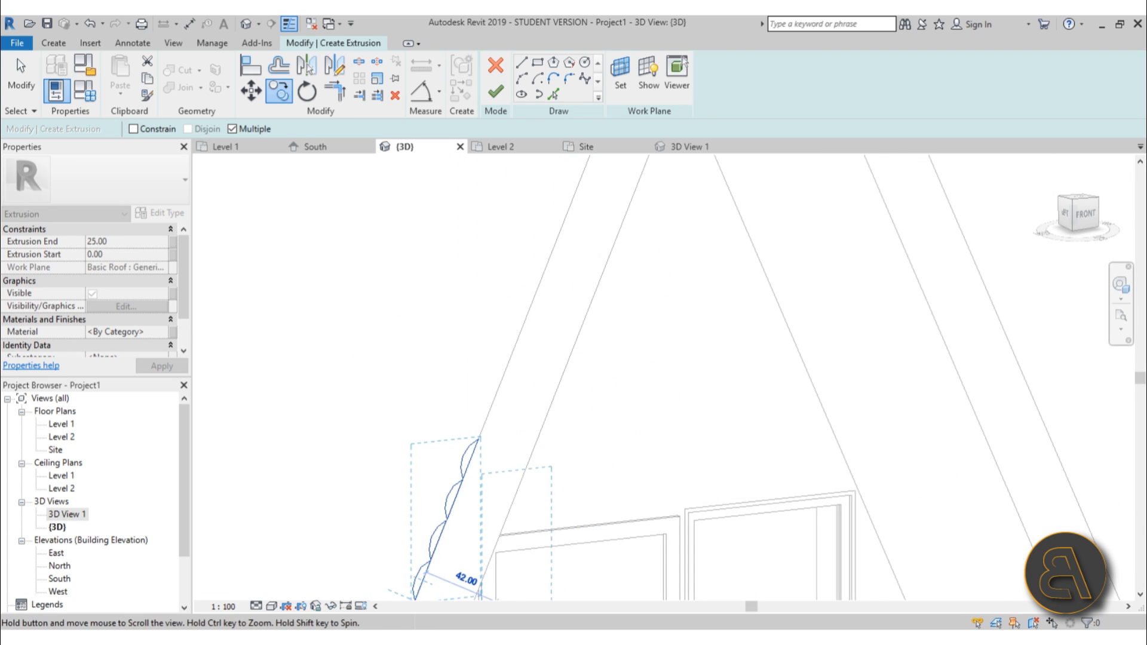
{"action": "left_click", "coordinate": [483, 440]}
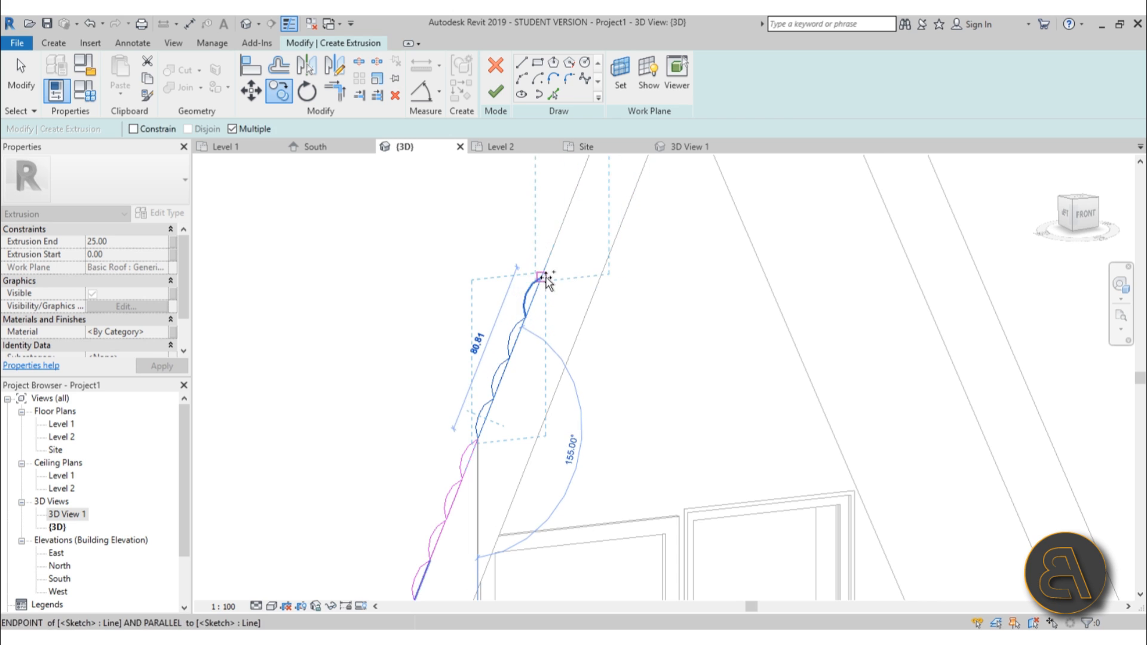
{"action": "middle_click_drag", "start_coordinate": [607, 229], "coordinate": [490, 537]}
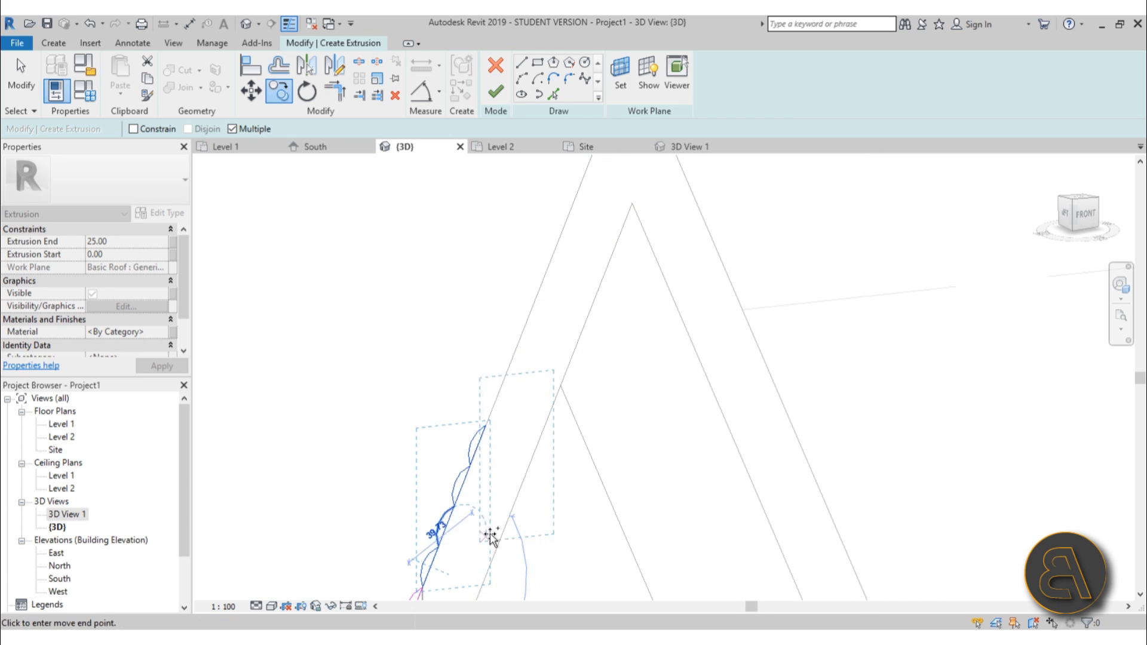
{"action": "left_click", "coordinate": [487, 423]}
{"action": "middle_click_drag", "start_coordinate": [579, 384], "coordinate": [488, 595]}
{"action": "left_click", "coordinate": [459, 475]}
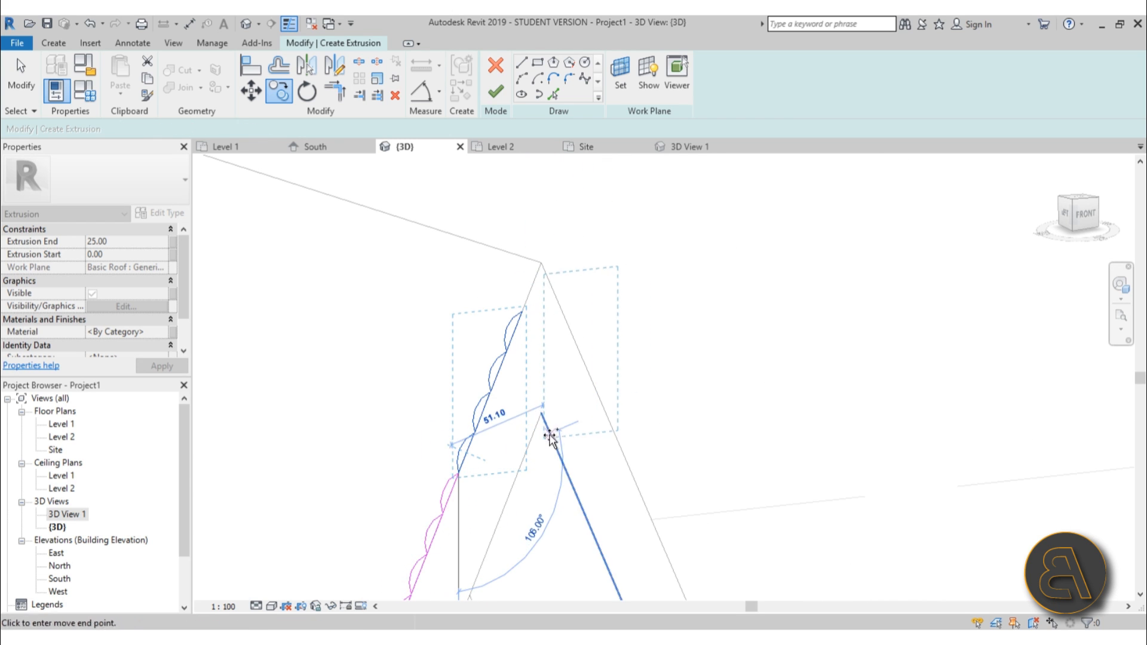
{"action": "left_click", "coordinate": [523, 312]}
{"action": "scroll", "coordinate": [535, 297], "scroll_direction": "up", "scroll_amount": 2}
{"action": "scroll", "coordinate": [563, 327], "scroll_direction": "up", "scroll_amount": 1}
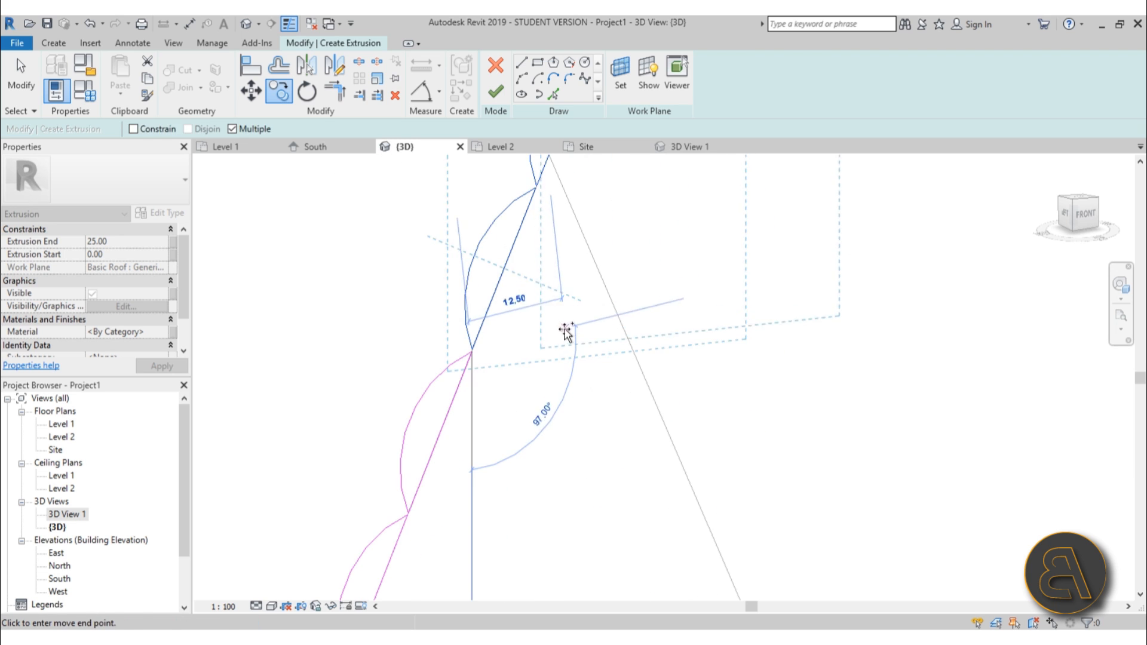
{"action": "key", "text": "Escape"}
{"action": "key", "text": "Escape"}
Delete the leftover straight guide lines from the sketch, keeping the scalloped arcs.
{"action": "scroll", "coordinate": [574, 338], "scroll_direction": "down", "scroll_amount": 1}
{"action": "scroll", "coordinate": [580, 344], "scroll_direction": "down", "scroll_amount": 1}
{"action": "middle_click_drag", "start_coordinate": [581, 343], "coordinate": [406, 587]}
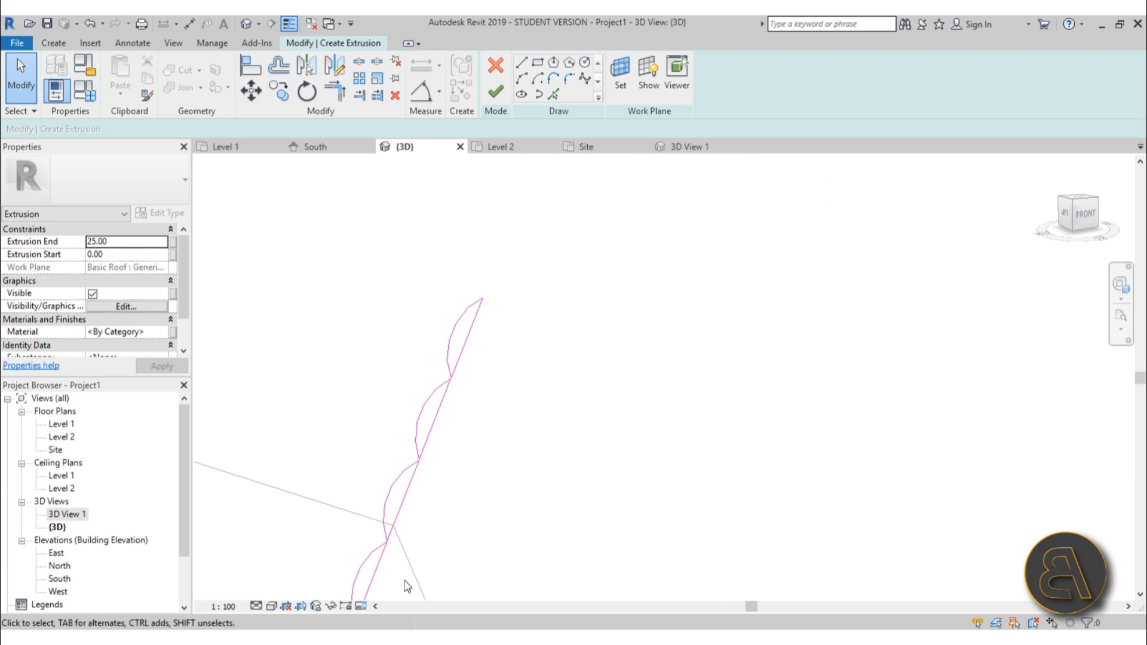
{"action": "key", "text": "Tab"}
{"action": "left_click", "coordinate": [416, 482]}
{"action": "key", "text": "Delete"}
{"action": "mouse_move", "coordinate": [312, 238]}
{"action": "left_mouse_down"}
{"action": "mouse_move", "coordinate": [396, 340]}
{"action": "mouse_move", "coordinate": [579, 490]}
{"action": "left_mouse_up"}
{"action": "key", "text": "Delete"}
{"action": "scroll", "coordinate": [577, 489], "scroll_direction": "down", "scroll_amount": 6}
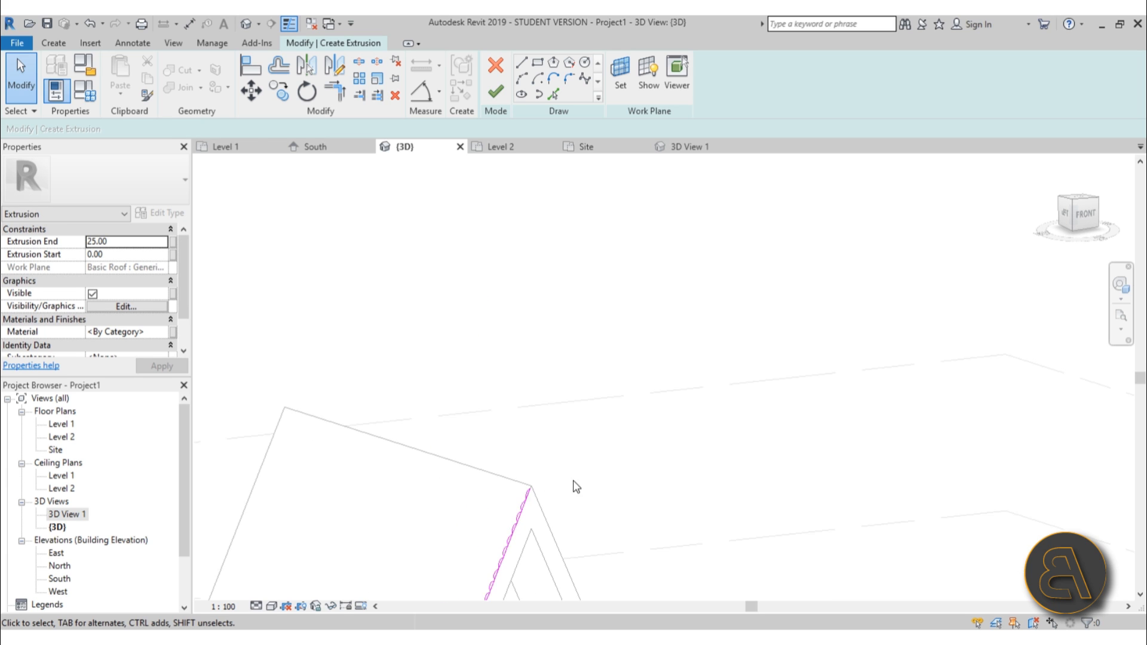
Open the extrusion's material browser and choose the Sash material.
{"action": "middle_click_drag", "start_coordinate": [584, 448], "coordinate": [596, 235]}
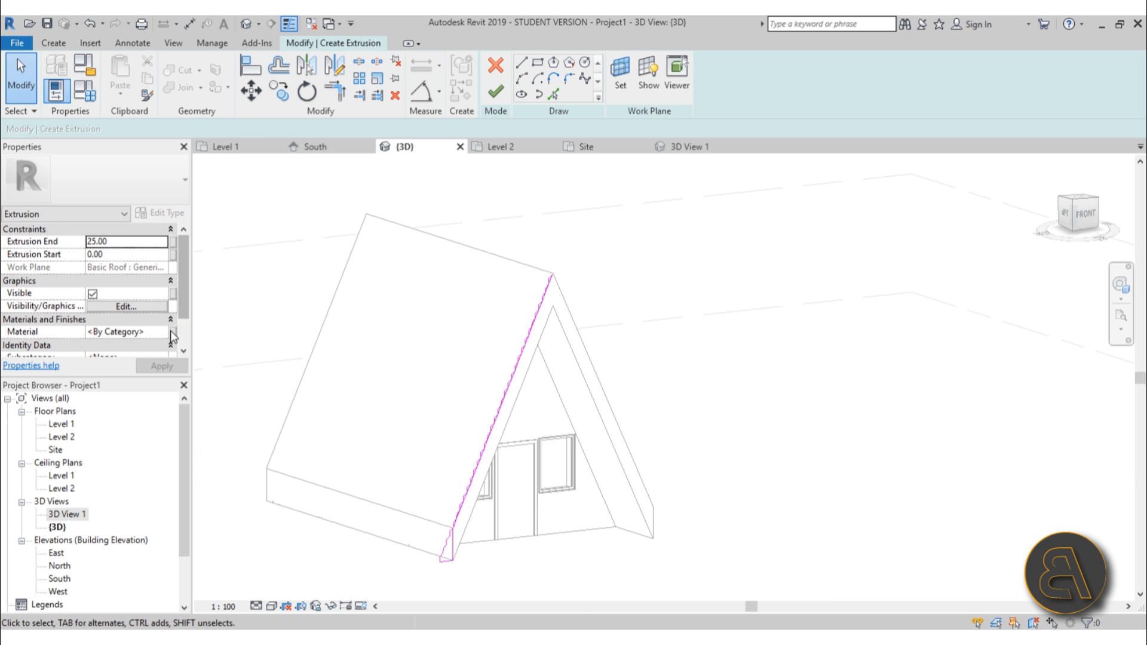
{"action": "left_click", "coordinate": [164, 332]}
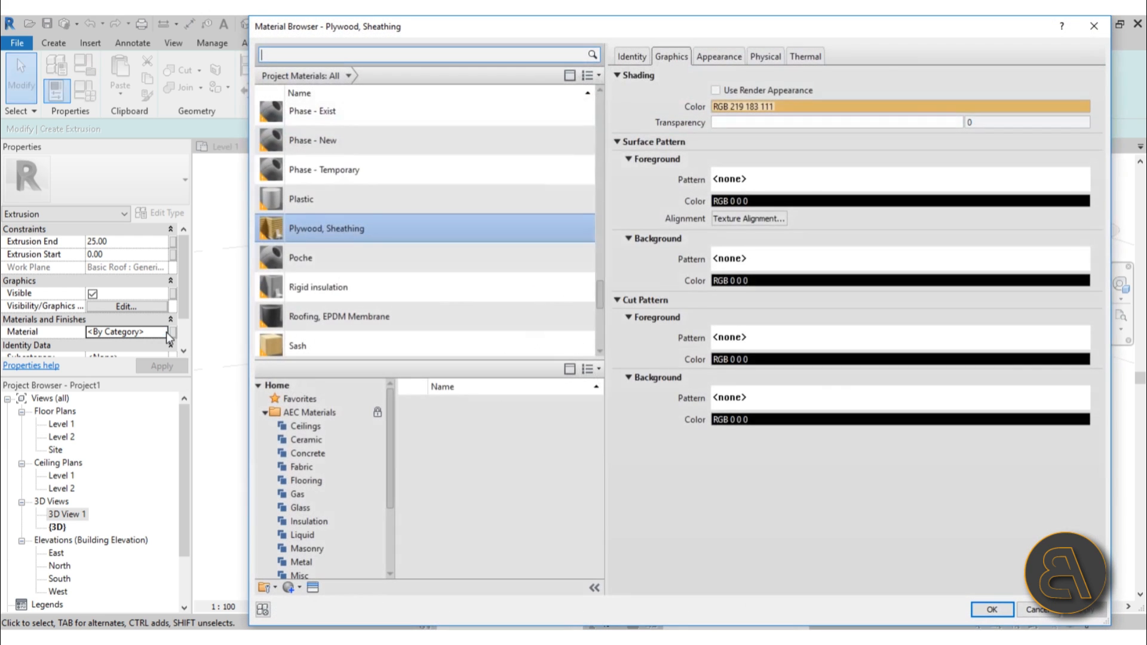
{"action": "scroll", "coordinate": [478, 256], "scroll_direction": "down", "scroll_amount": 1}
{"action": "left_click", "coordinate": [369, 263]}
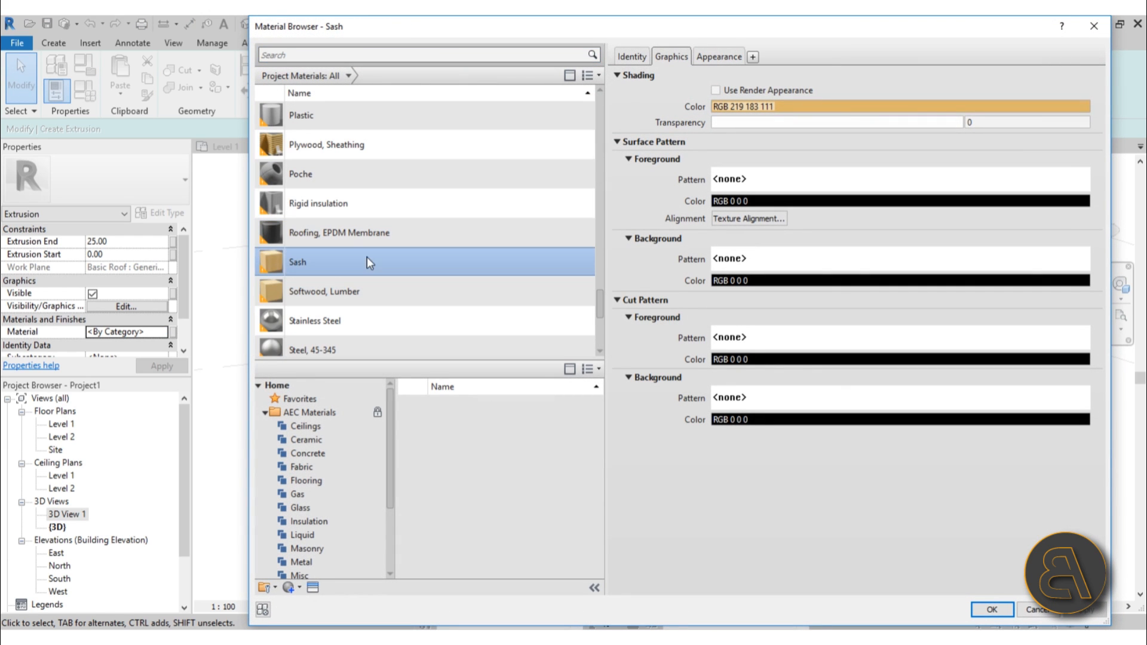
Change the Sash appearance's wood stain colour to a dark green.
{"action": "left_click", "coordinate": [707, 55]}
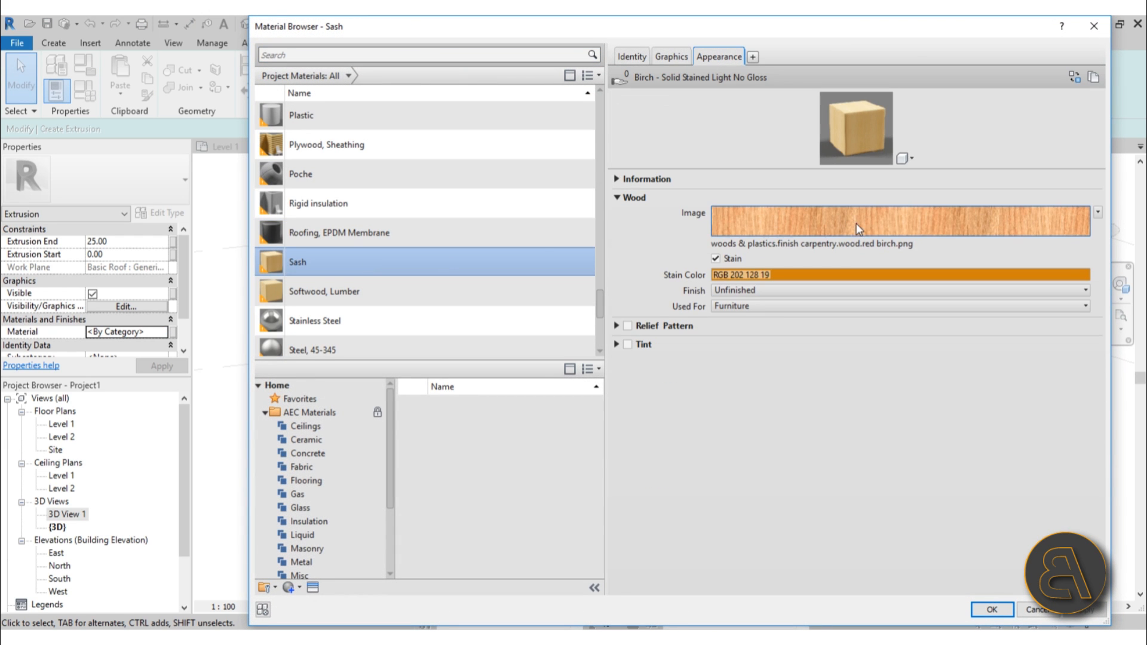
{"action": "left_click_drag", "start_coordinate": [854, 171], "coordinate": [849, 299]}
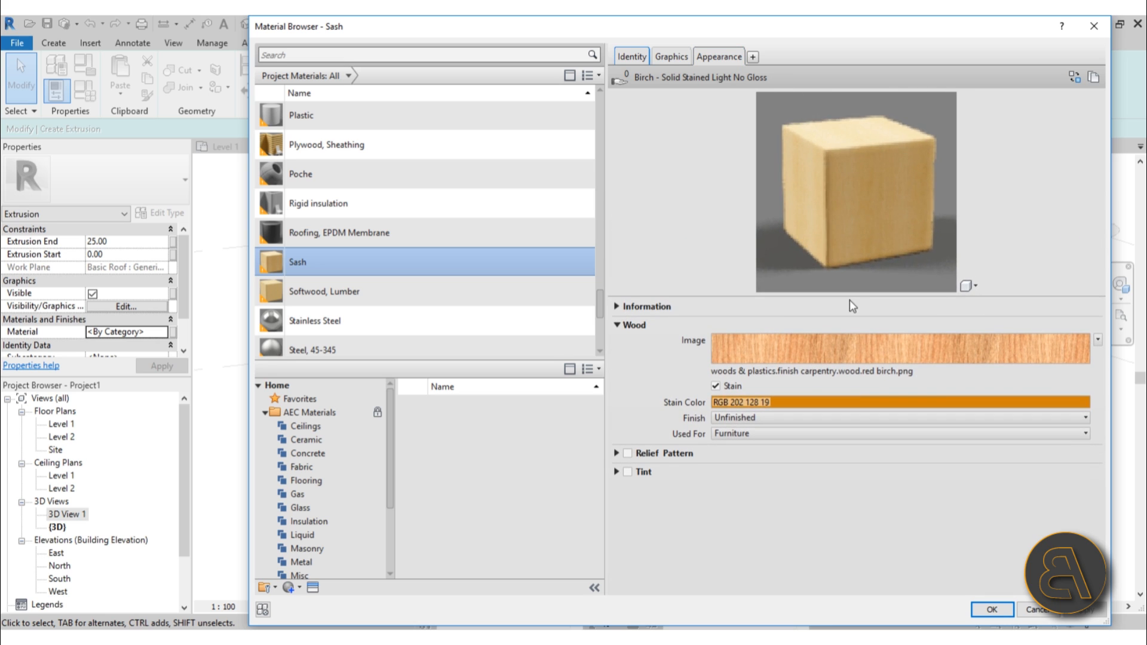
{"action": "left_click", "coordinate": [836, 404]}
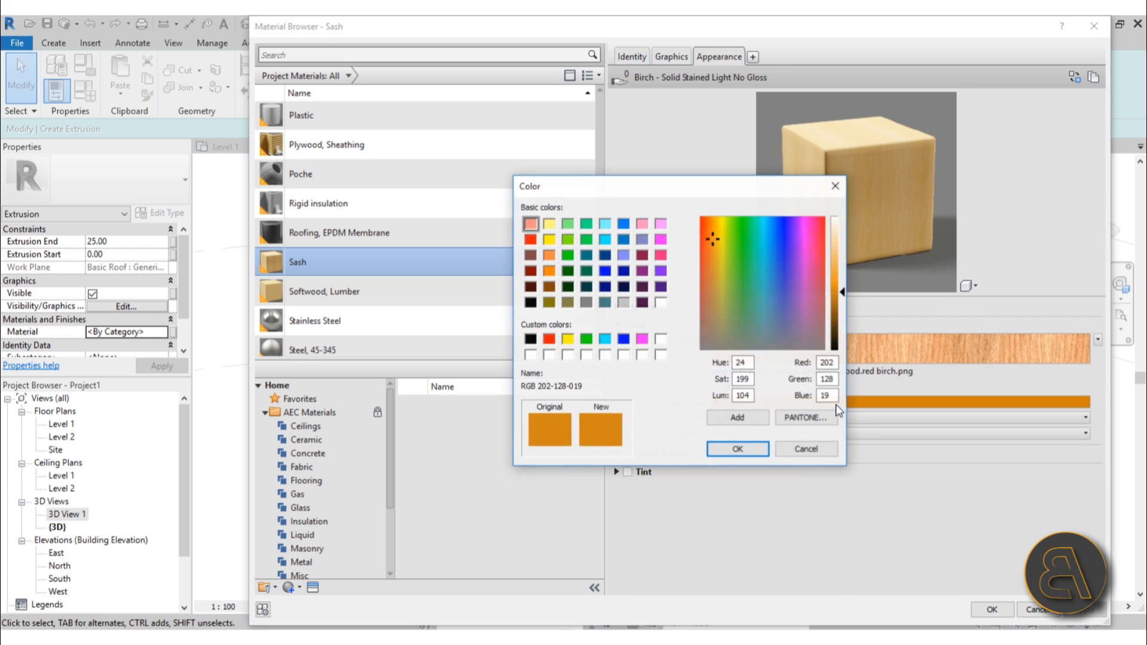
{"action": "left_click", "coordinate": [567, 272]}
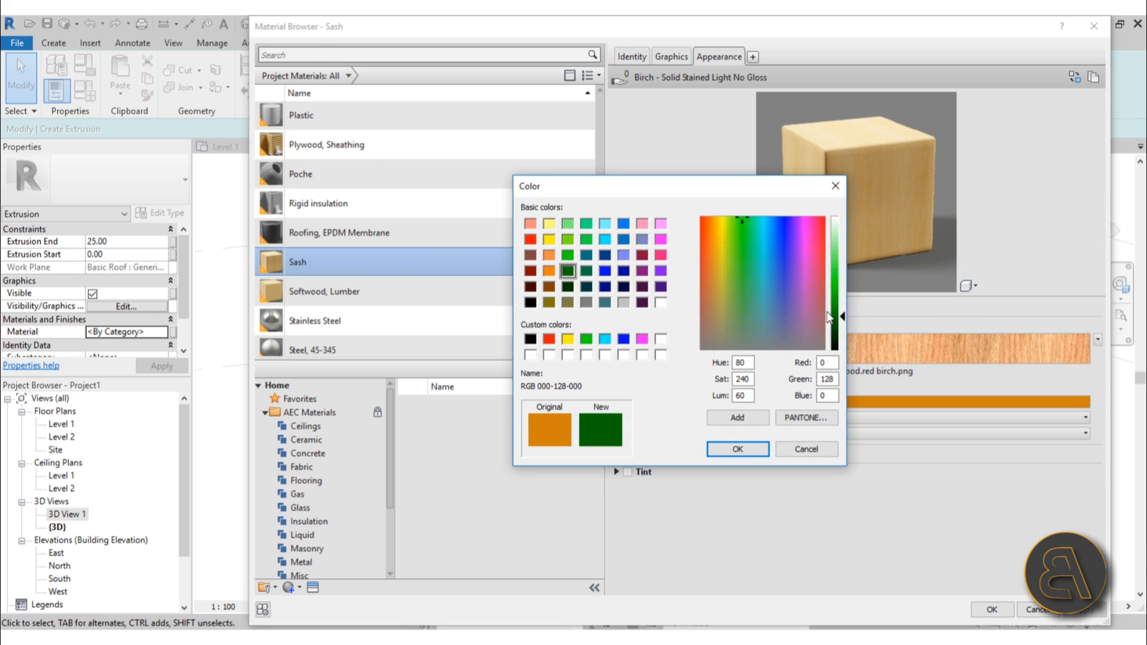
{"action": "left_click", "coordinate": [739, 449]}
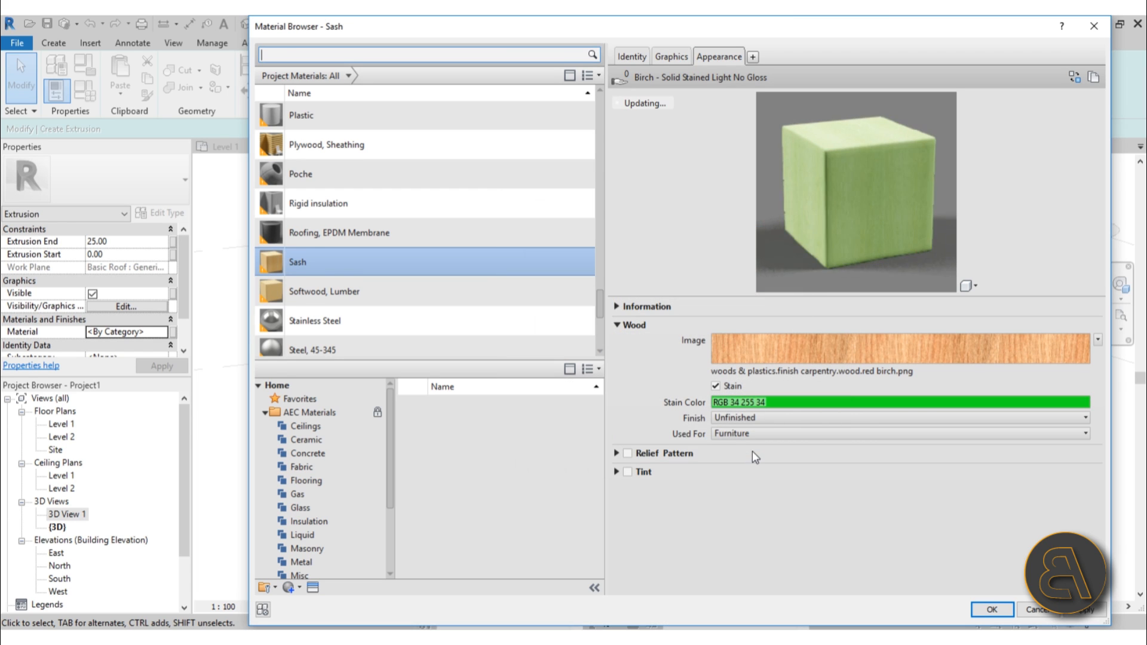
{"action": "left_click", "coordinate": [793, 399]}
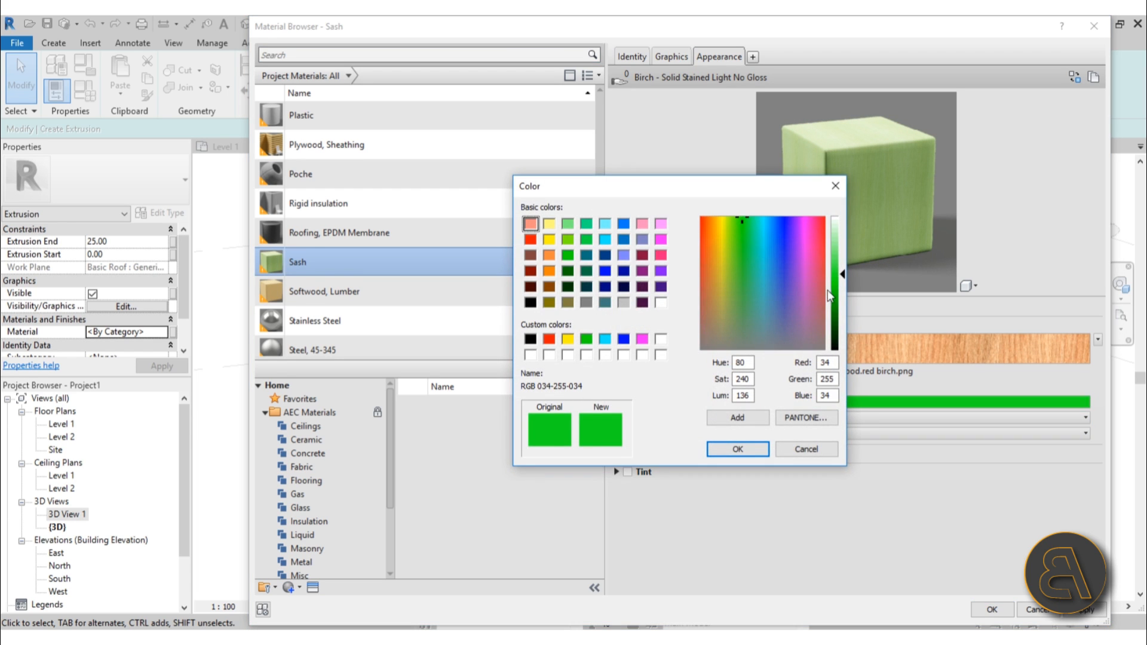
{"action": "left_click", "coordinate": [742, 302]}
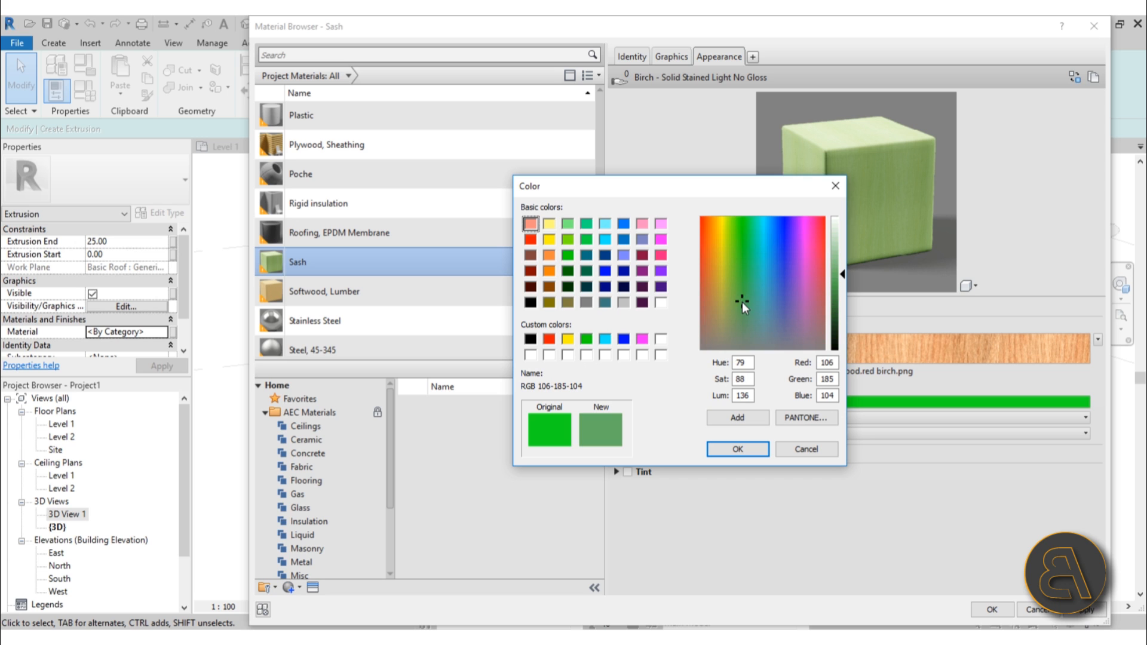
{"action": "left_click", "coordinate": [739, 448]}
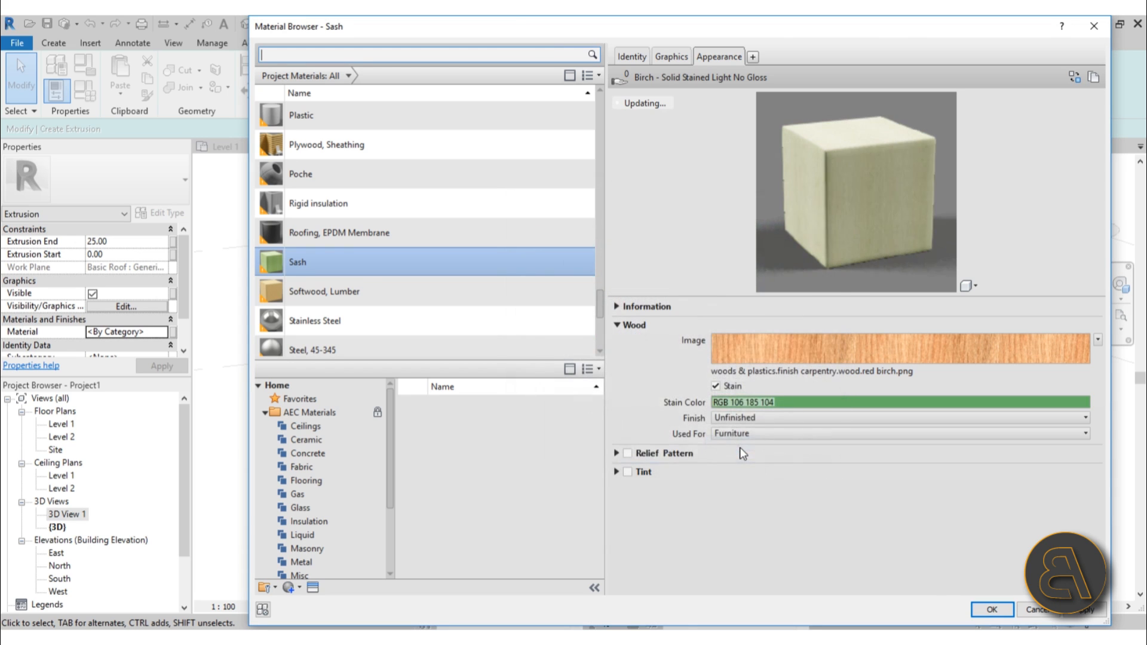
{"action": "left_click", "coordinate": [794, 400]}
{"action": "left_click_drag", "start_coordinate": [841, 275], "coordinate": [841, 303]}
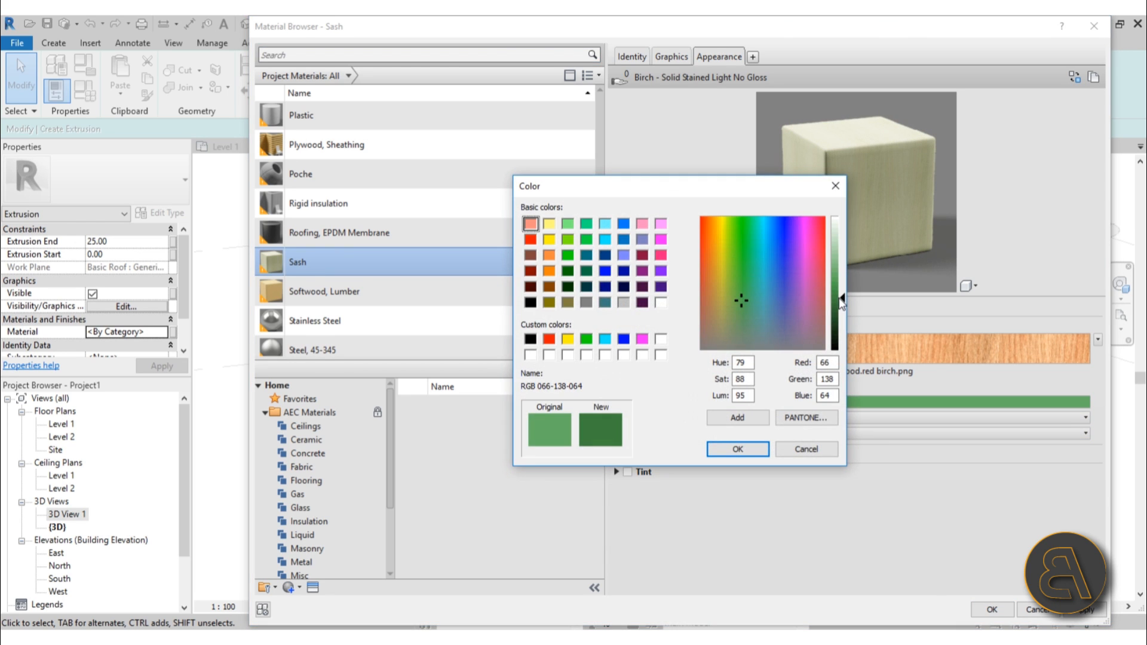
{"action": "left_click", "coordinate": [742, 448]}
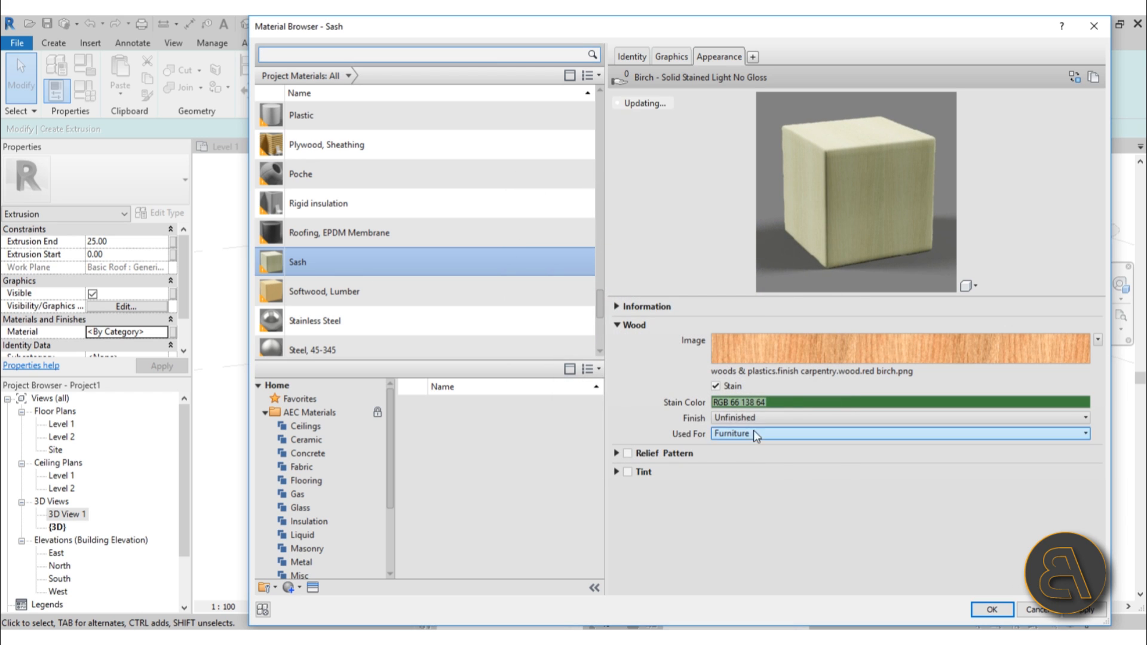
{"action": "left_click", "coordinate": [793, 400]}
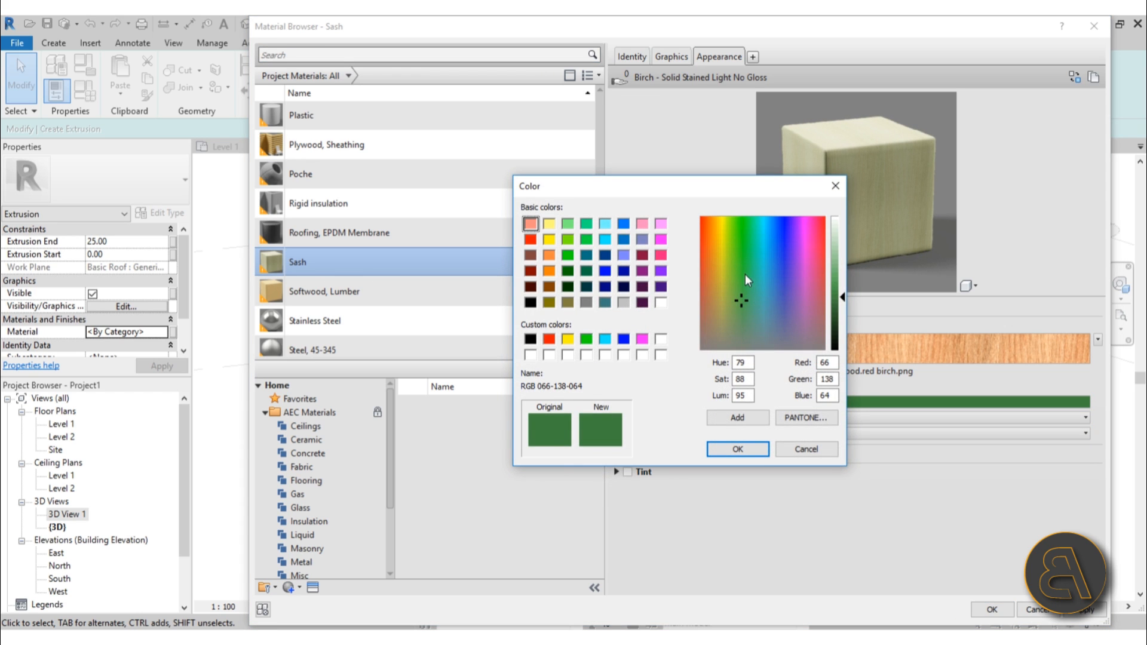
{"action": "left_click_drag", "start_coordinate": [844, 298], "coordinate": [844, 307]}
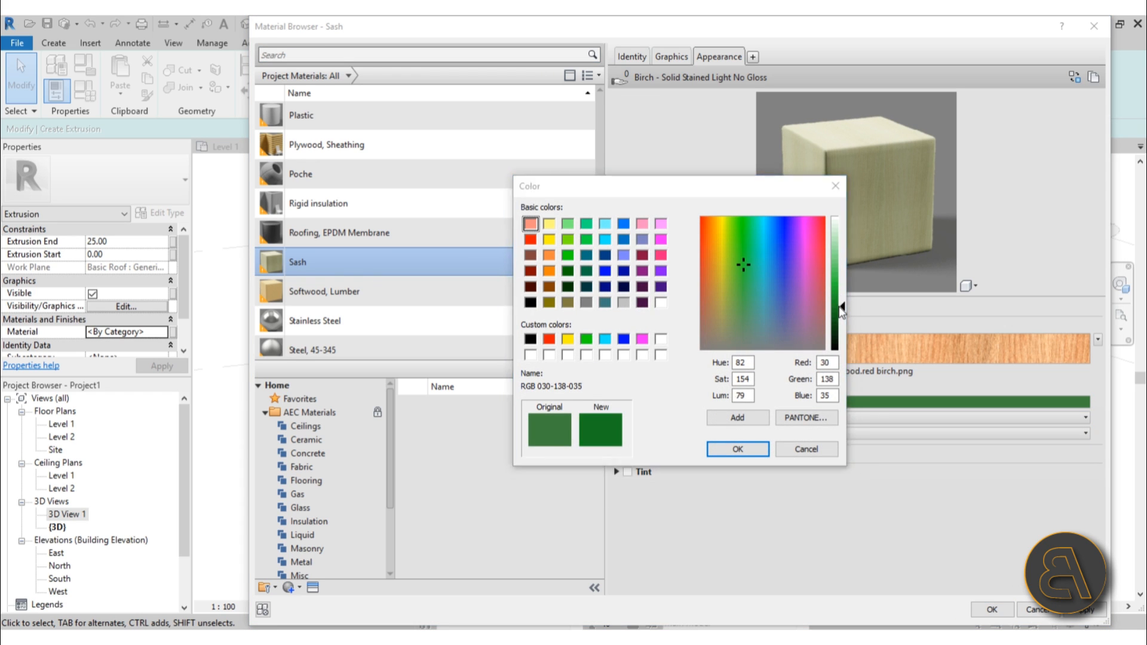
{"action": "left_click", "coordinate": [740, 449]}
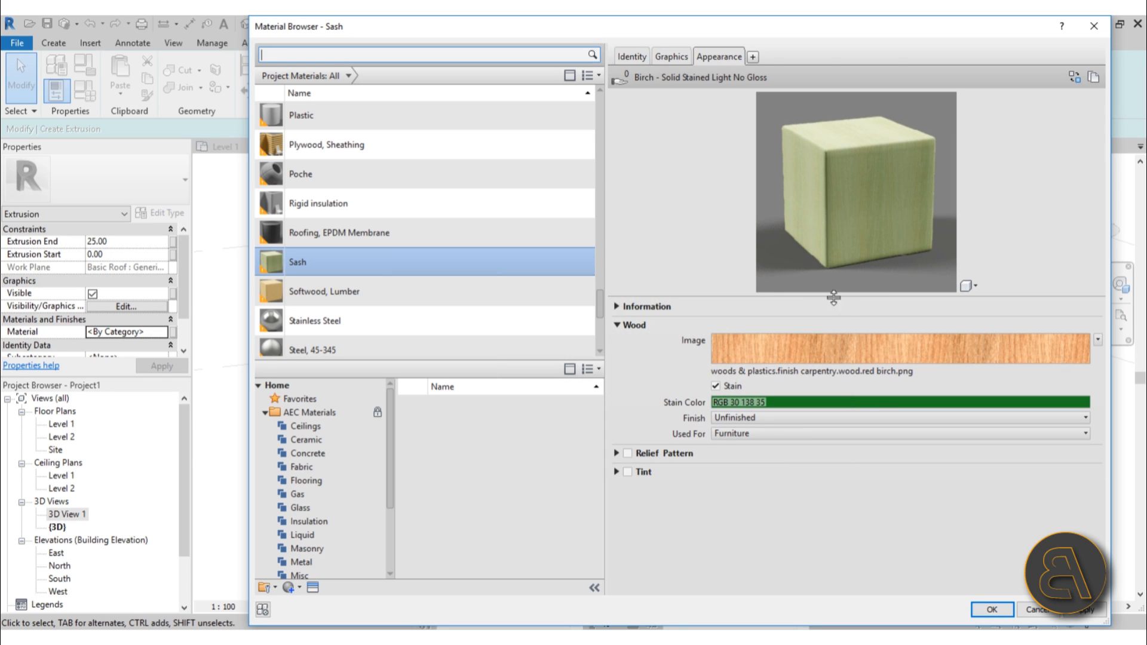
{"action": "left_click", "coordinate": [800, 405]}
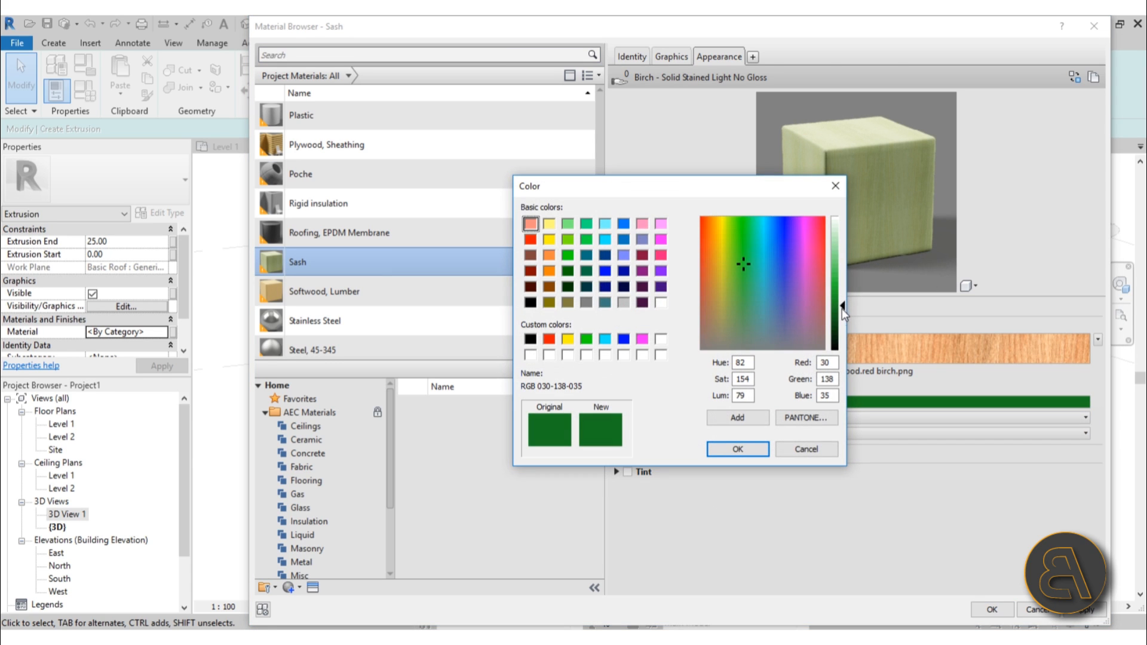
{"action": "left_click", "coordinate": [755, 454]}
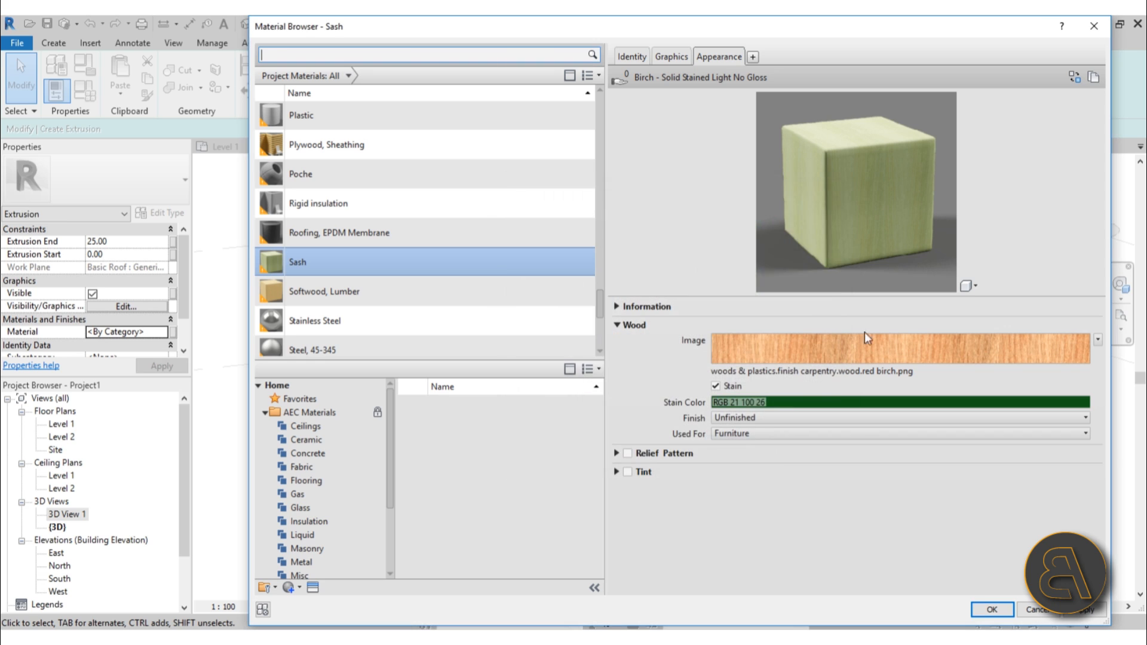
Switch the appearance preview to the Walls scene and apply the material to the extrusion.
{"action": "left_click", "coordinate": [974, 287]}
{"action": "mouse_move", "coordinate": [958, 305]}
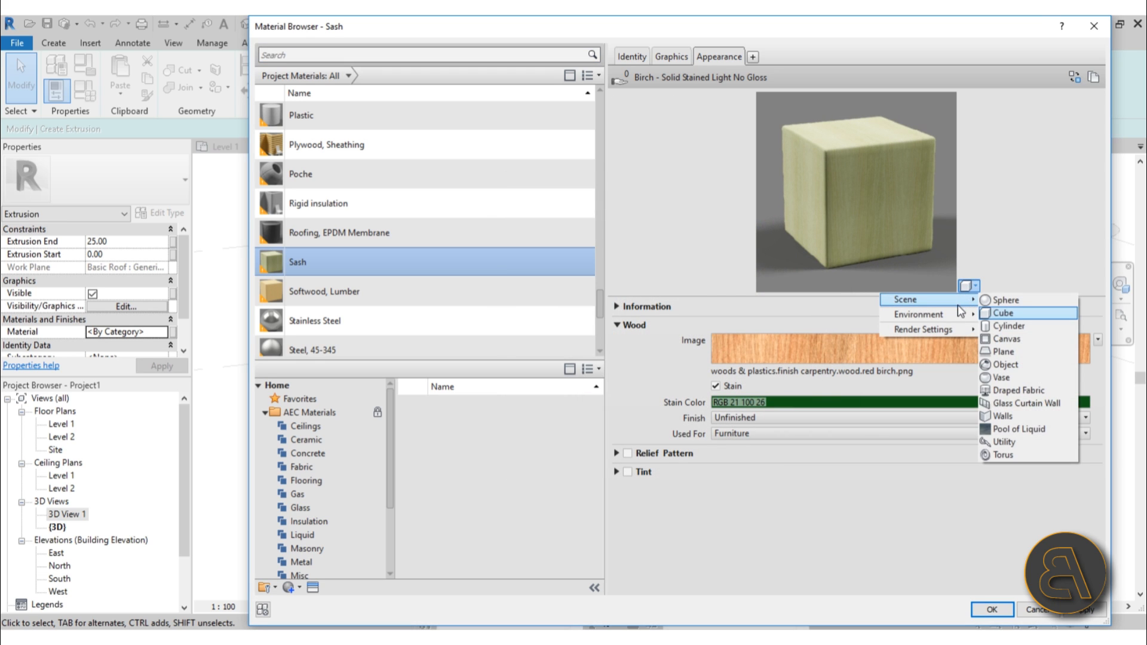
{"action": "left_click", "coordinate": [1010, 416]}
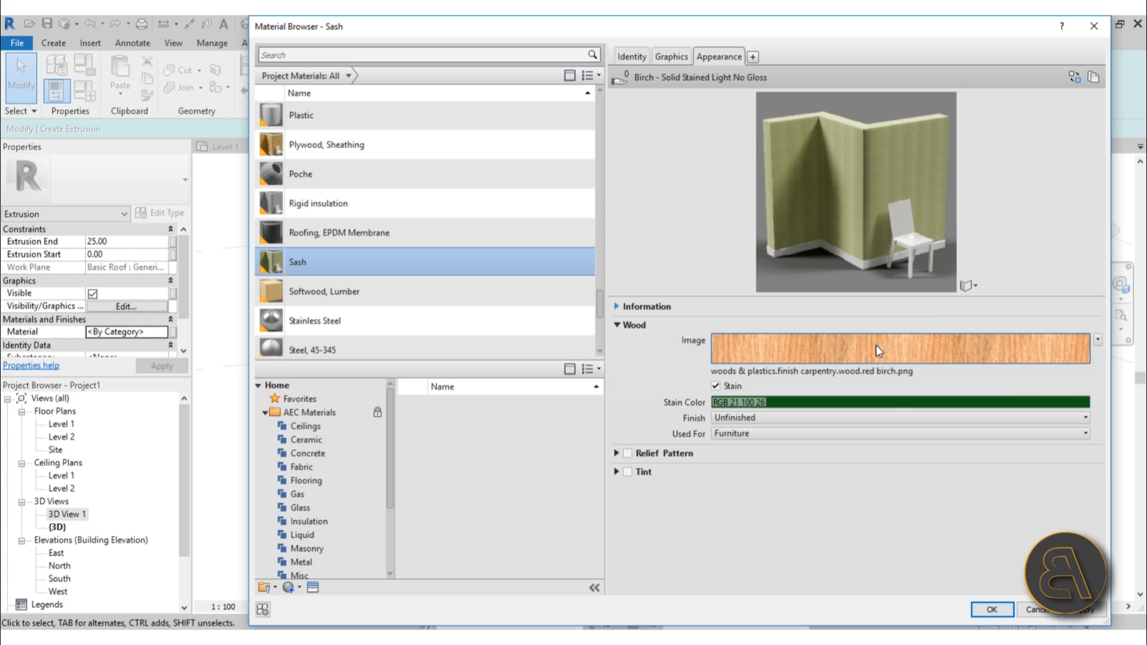
{"action": "left_click", "coordinate": [992, 609]}
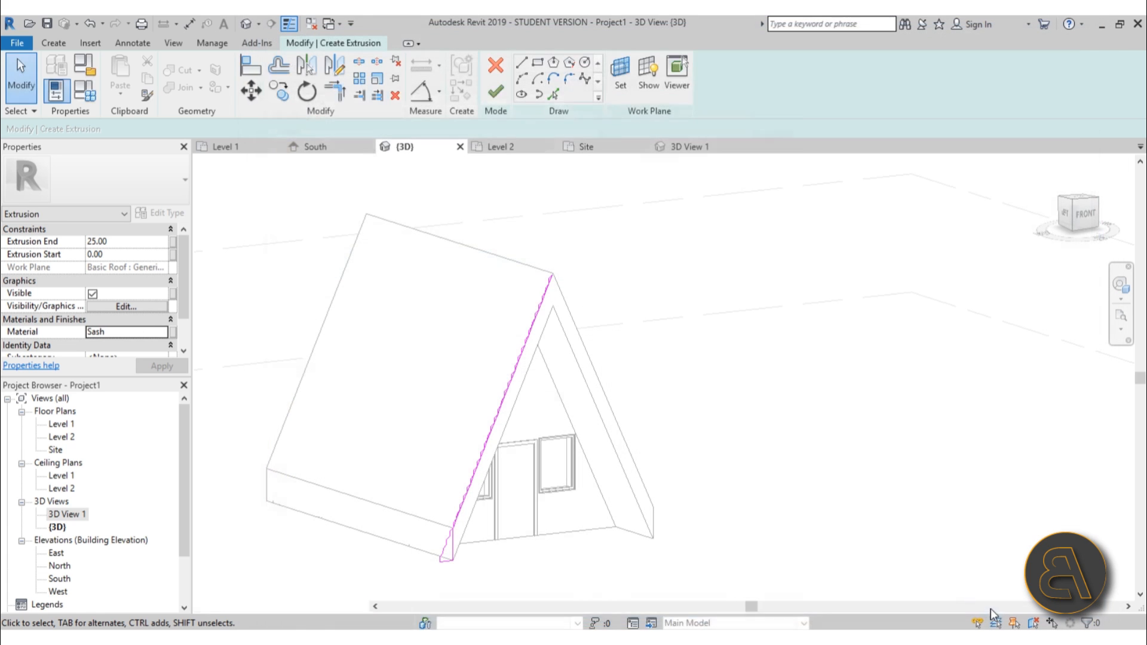
Finish the trim sketch and stretch the extrusion's depth across the full length of the roof slope.
{"action": "left_click", "coordinate": [496, 90]}
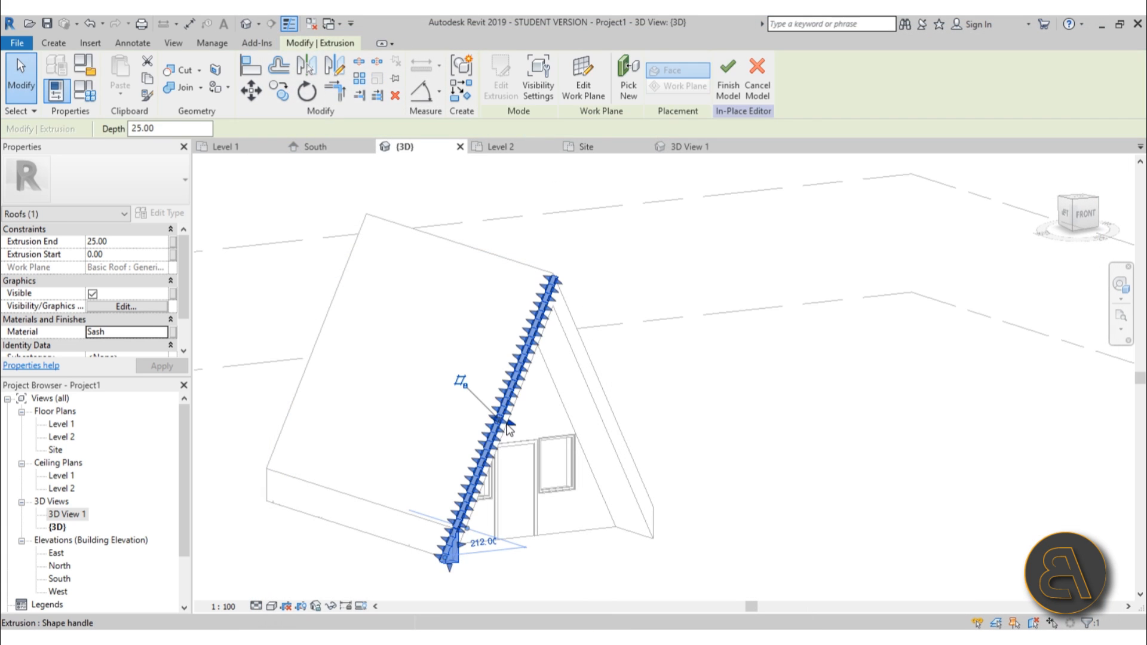
{"action": "middle_click_drag", "start_coordinate": [509, 430], "coordinate": [533, 444], "text": "shift"}
{"action": "left_click_drag", "start_coordinate": [514, 423], "coordinate": [272, 388]}
{"action": "middle_click_drag", "start_coordinate": [563, 443], "coordinate": [722, 445]}
{"action": "left_click_drag", "start_coordinate": [412, 384], "coordinate": [311, 379]}
{"action": "middle_click_drag", "start_coordinate": [311, 379], "coordinate": [713, 422], "text": "shift"}
Mirror the scalloped roof extrusion as a copy about a vertical axis through the roof ridge onto the opposite slope.
{"action": "key", "text": "d"}
{"action": "key", "text": "m"}
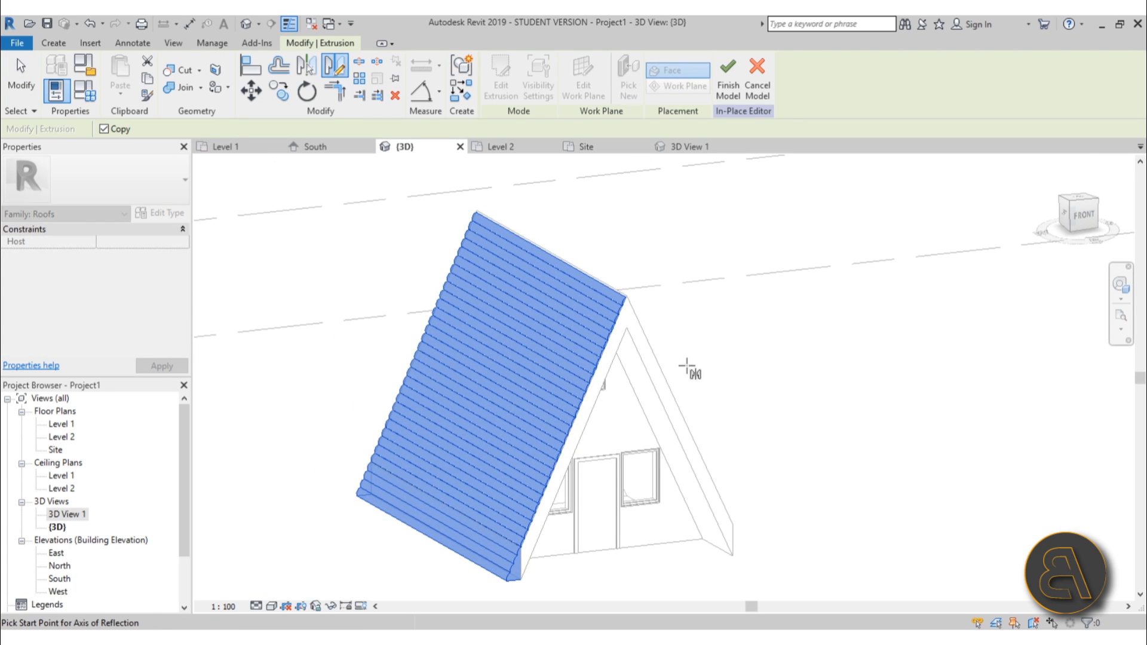
{"action": "scroll", "coordinate": [691, 366], "scroll_direction": "up", "scroll_amount": 5}
{"action": "left_click", "coordinate": [602, 343]}
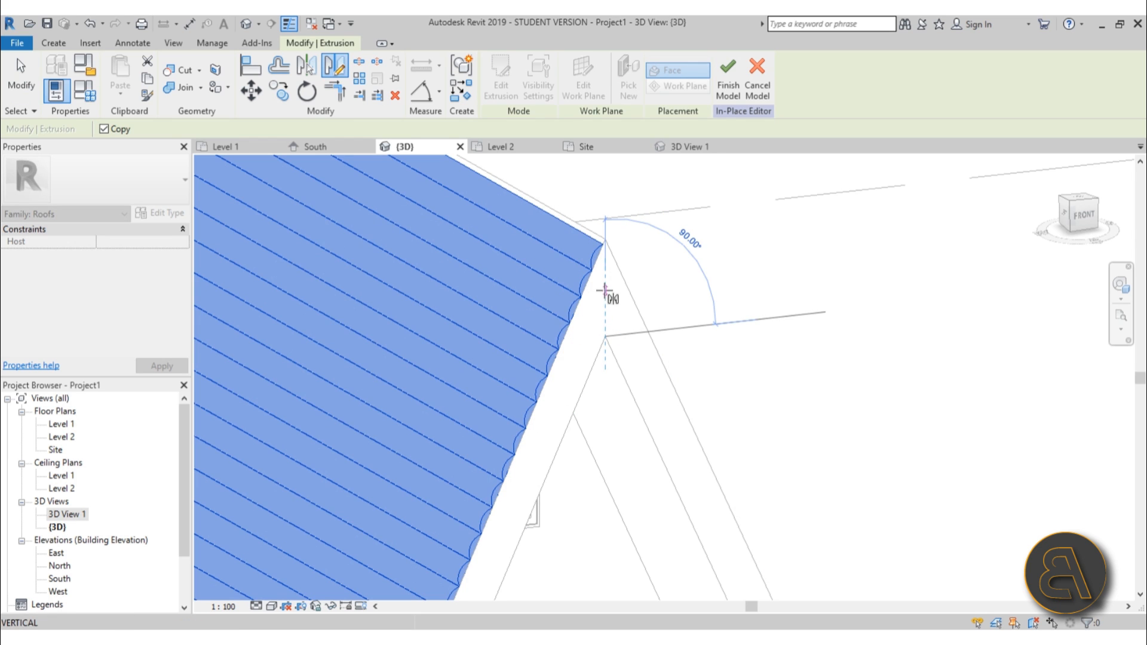
{"action": "left_click", "coordinate": [609, 288]}
{"action": "scroll", "coordinate": [615, 262], "scroll_direction": "down", "scroll_amount": 5}
{"action": "left_click", "coordinate": [812, 361]}
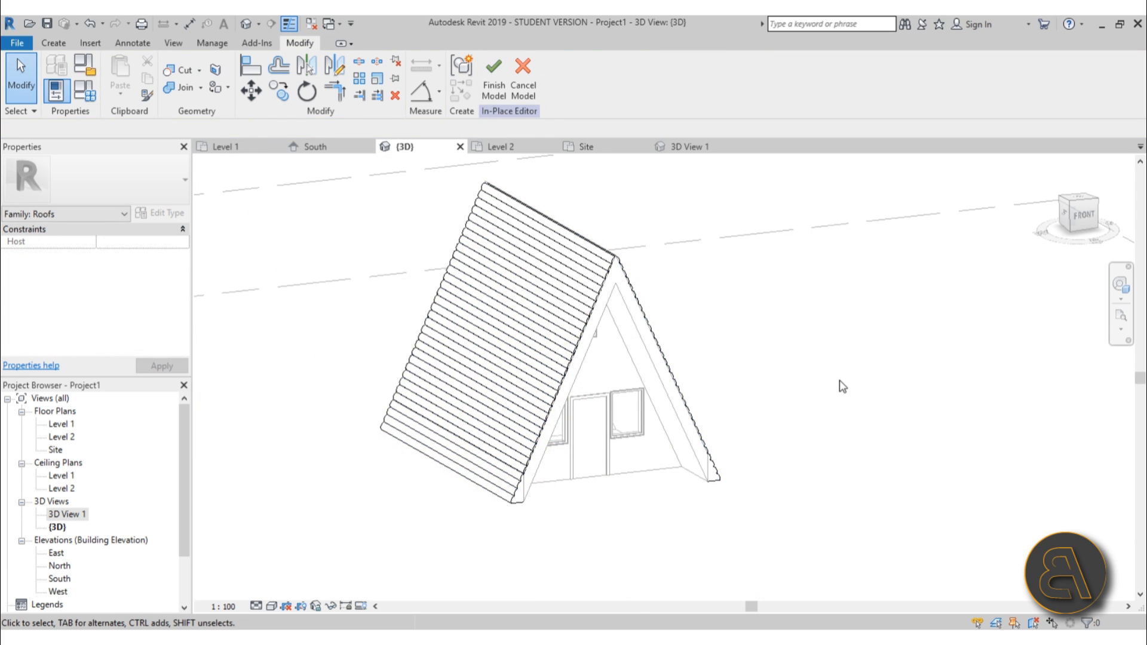
Finish the in-place roof model.
{"action": "middle_click_drag", "start_coordinate": [839, 387], "coordinate": [863, 401], "text": "shift"}
{"action": "left_click", "coordinate": [493, 79]}
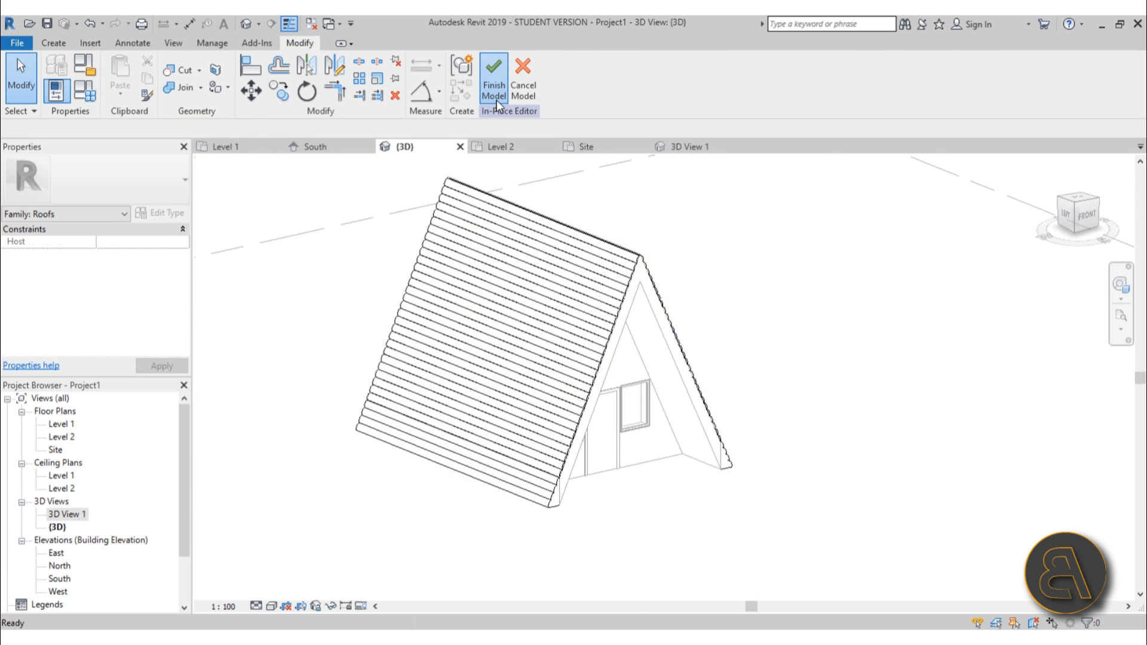
Open 3D View 1 and launch the Rendering dialog, dismissing the save reminder.
{"action": "double_click", "coordinate": [60, 515]}
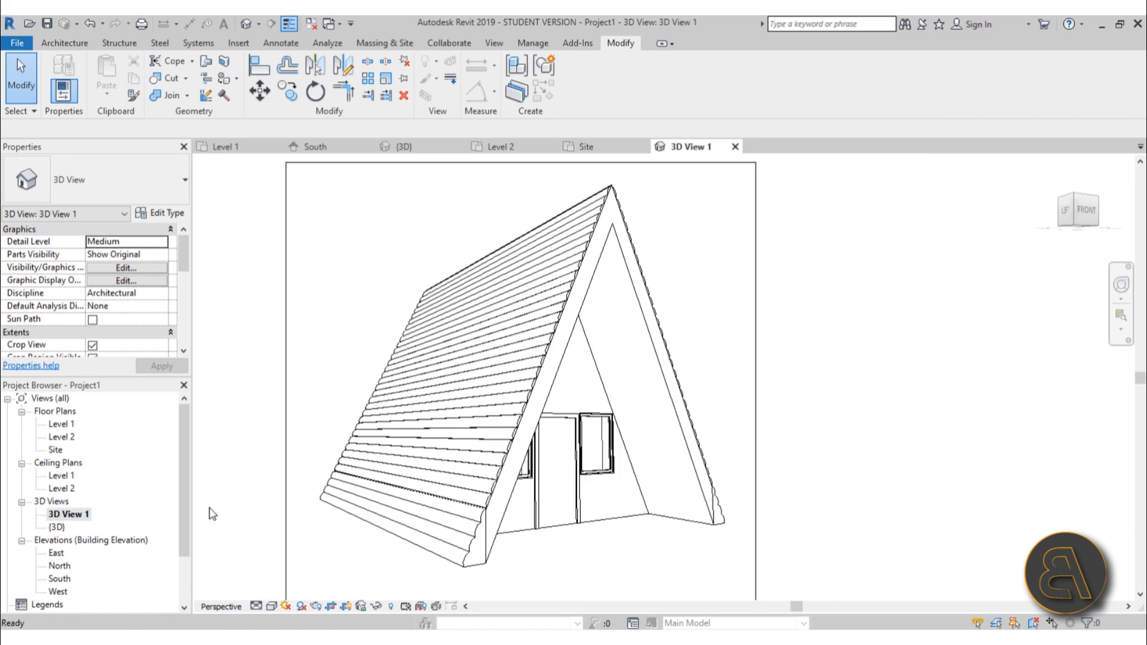
{"action": "key", "text": "r"}
{"action": "key", "text": "r"}
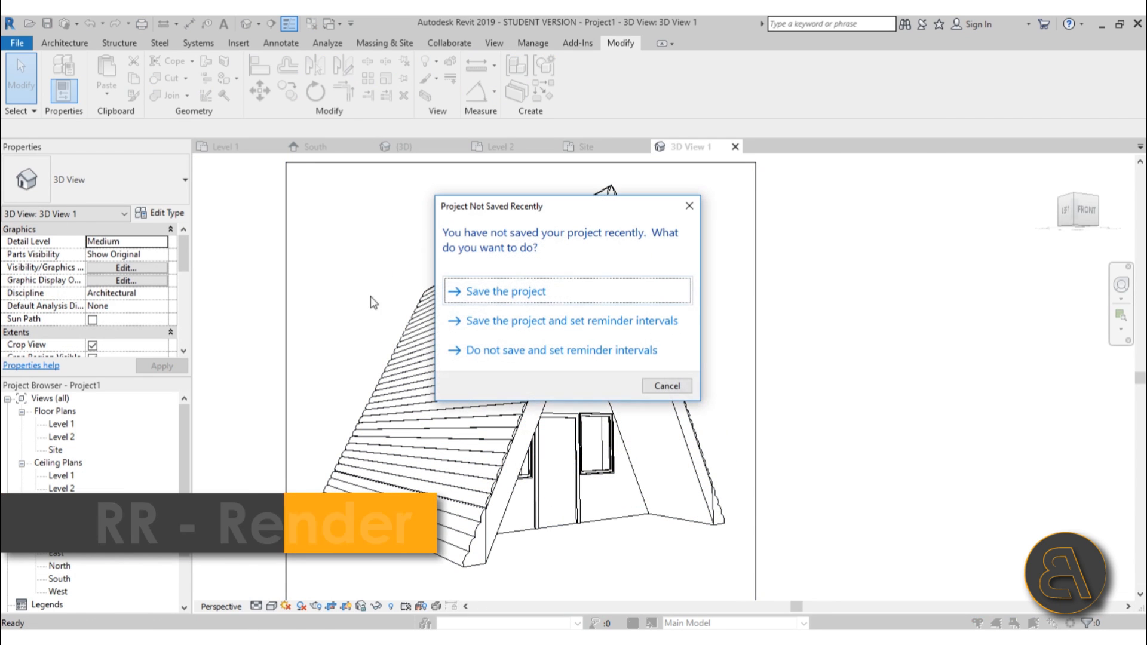
{"action": "left_click", "coordinate": [662, 387]}
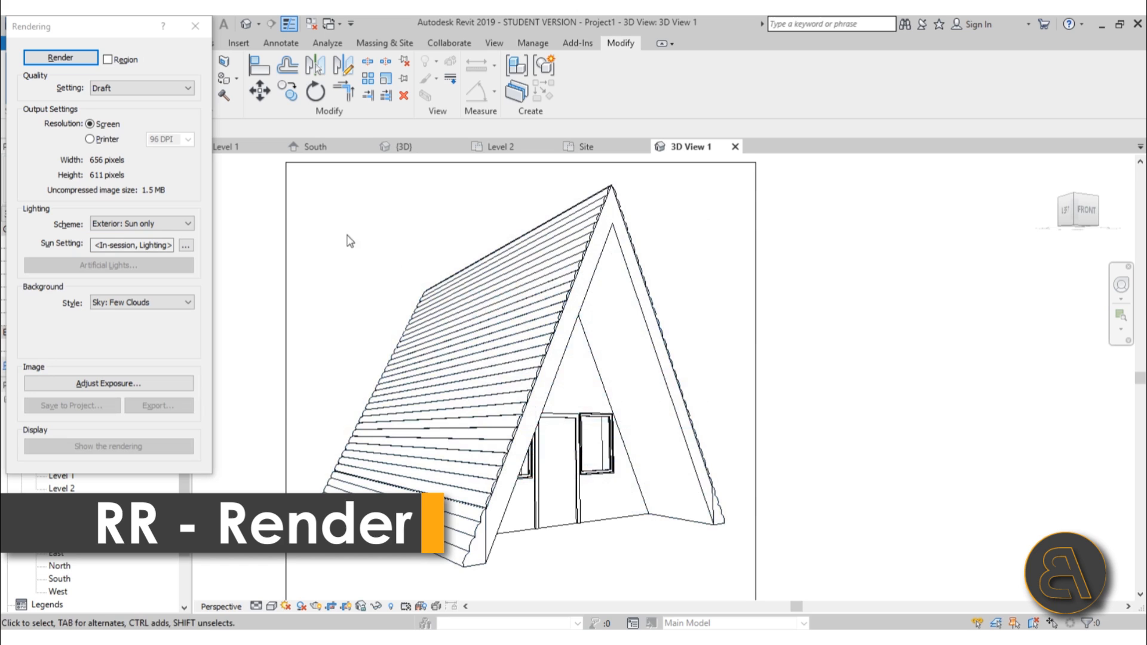
Set the rendering quality to Medium and the output resolution to Printer at 300 DPI.
{"action": "left_click", "coordinate": [119, 91]}
{"action": "left_click", "coordinate": [120, 112]}
{"action": "left_click", "coordinate": [99, 139]}
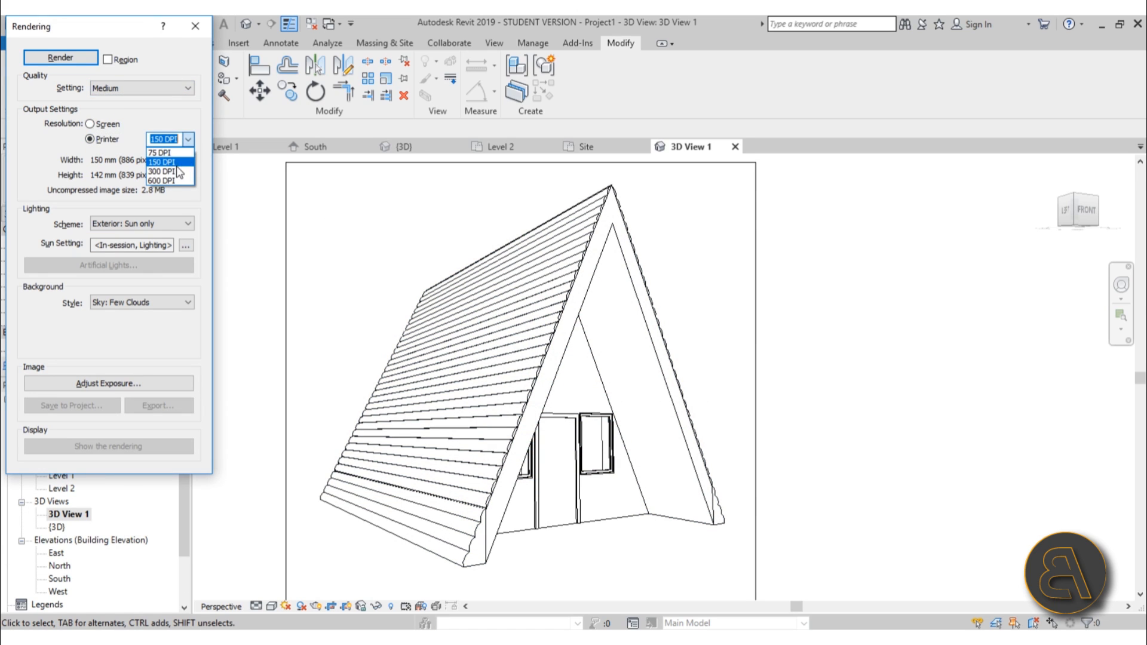
{"action": "left_click", "coordinate": [162, 151]}
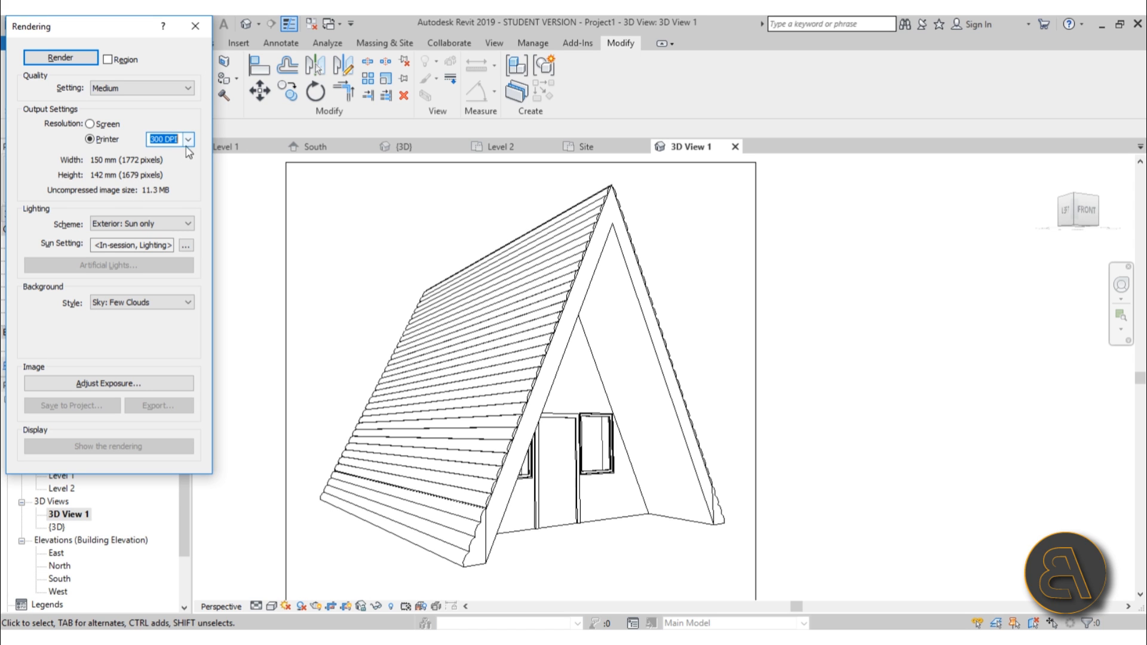
Enlarge the camera view's crop region on all sides to frame the whole cabin.
{"action": "scroll", "coordinate": [472, 227], "scroll_direction": "down", "scroll_amount": 5}
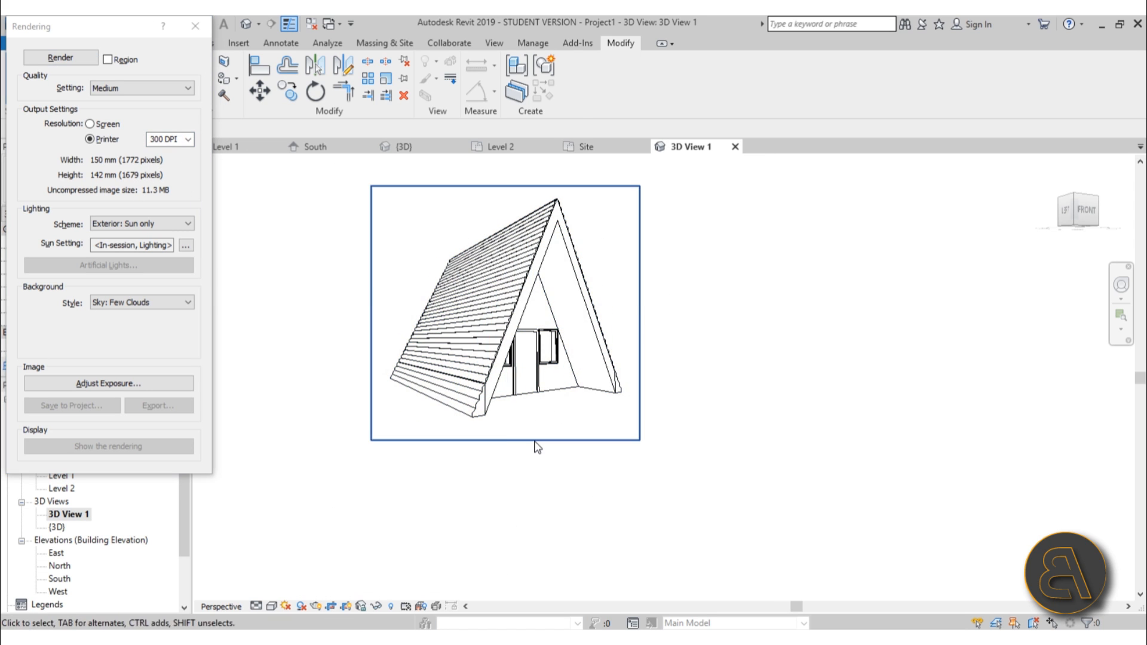
{"action": "left_click", "coordinate": [521, 441]}
{"action": "left_click_drag", "start_coordinate": [521, 441], "coordinate": [504, 419]}
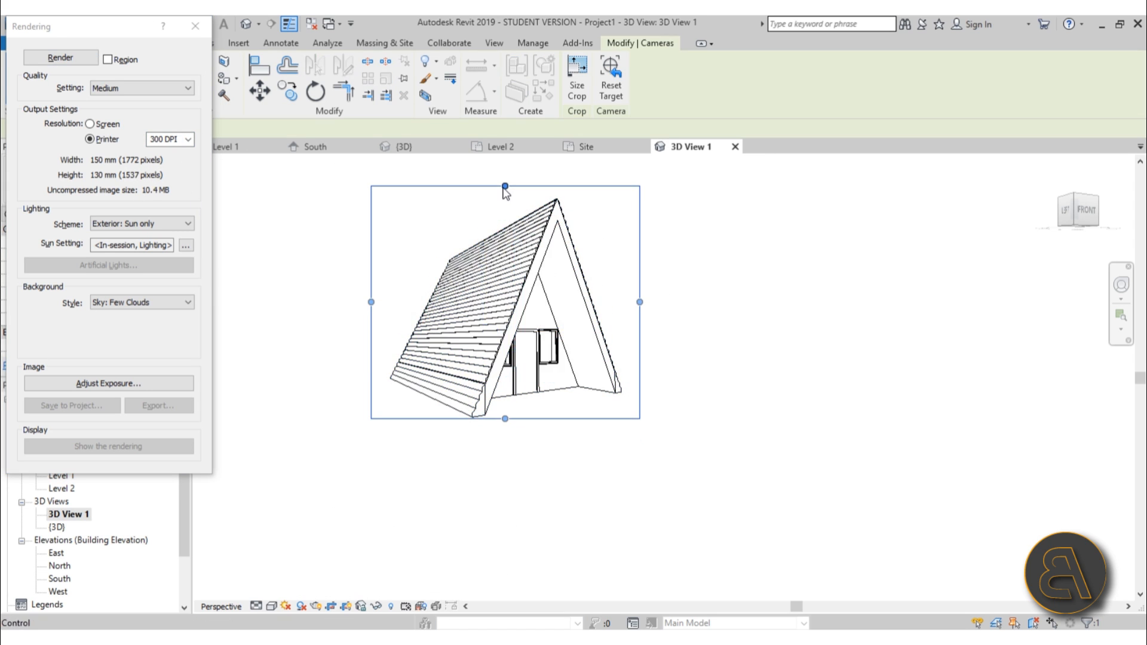
{"action": "left_click_drag", "start_coordinate": [505, 186], "coordinate": [505, 198]}
{"action": "left_click_drag", "start_coordinate": [639, 308], "coordinate": [691, 304]}
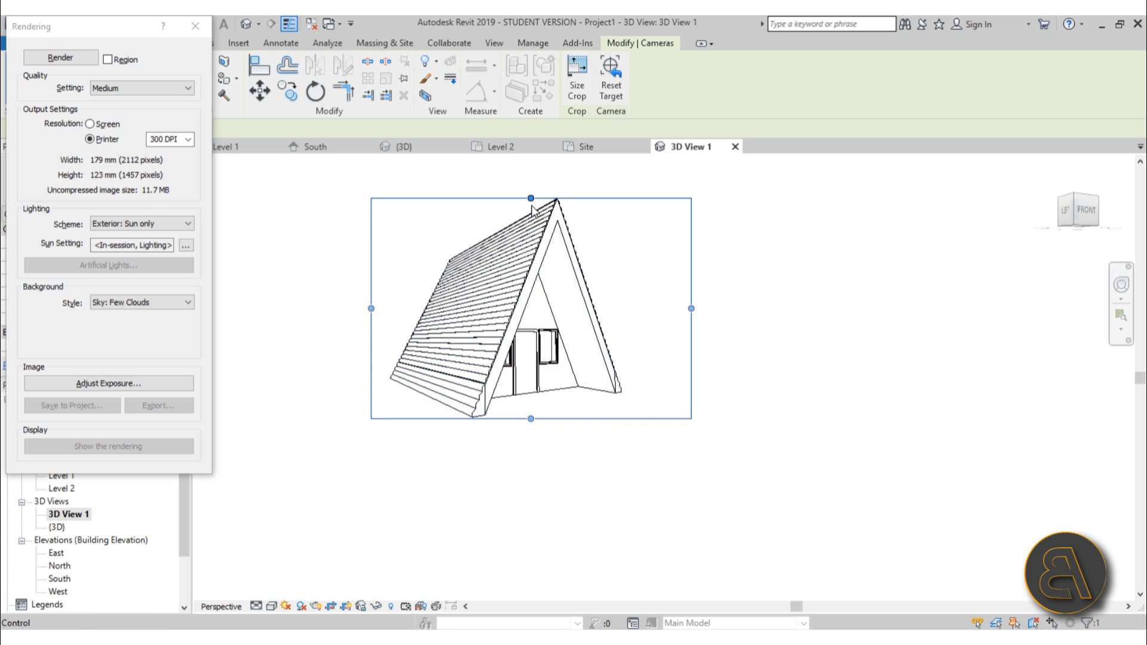
{"action": "left_click_drag", "start_coordinate": [371, 304], "coordinate": [337, 305]}
{"action": "scroll", "coordinate": [427, 248], "scroll_direction": "up", "scroll_amount": 2}
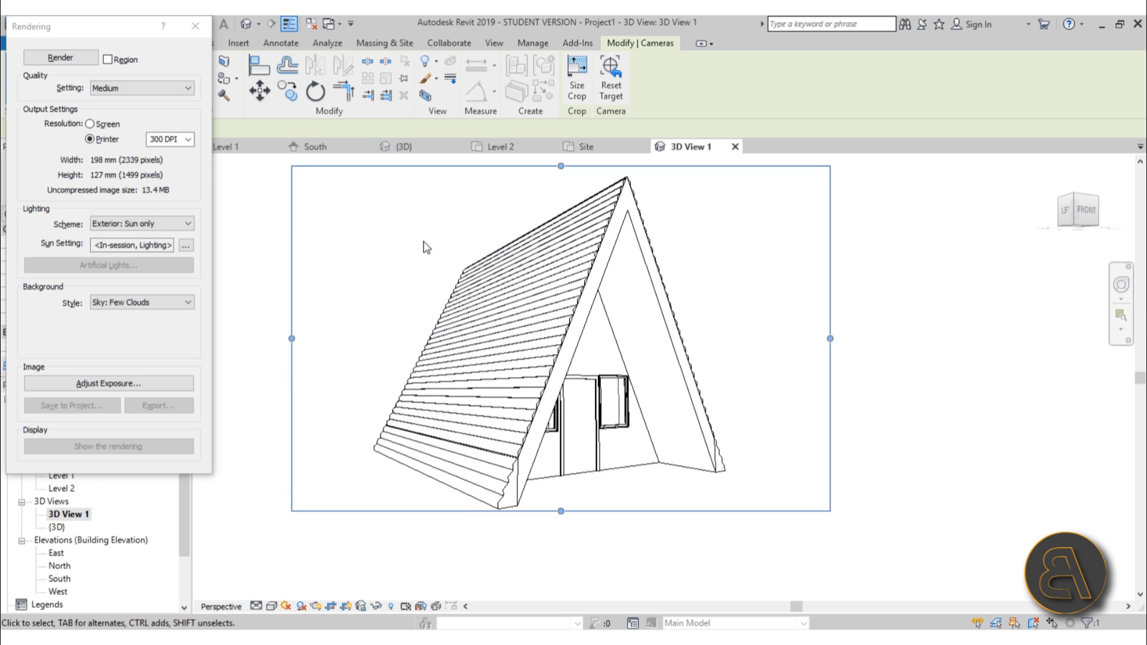
Render the view and zoom in to inspect the roof logs and trim.
{"action": "left_click", "coordinate": [60, 57]}
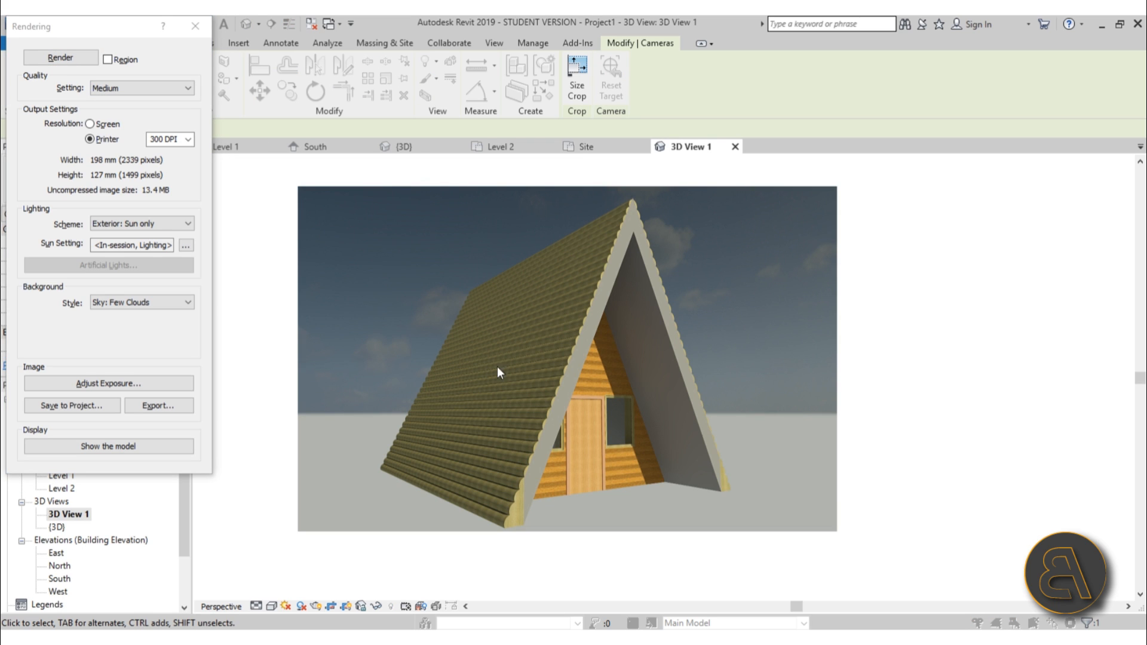
{"action": "scroll", "coordinate": [522, 419], "scroll_direction": "up", "scroll_amount": 6}
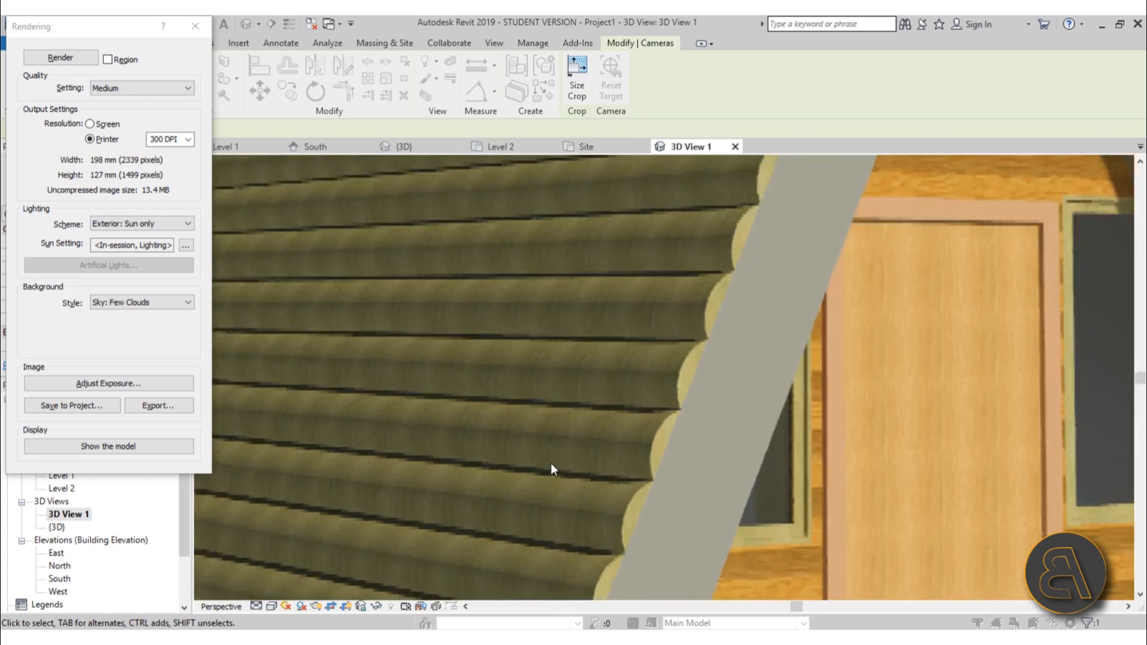
{"action": "scroll", "coordinate": [551, 463], "scroll_direction": "up", "scroll_amount": 2}
{"action": "scroll", "coordinate": [442, 517], "scroll_direction": "down", "scroll_amount": 5}
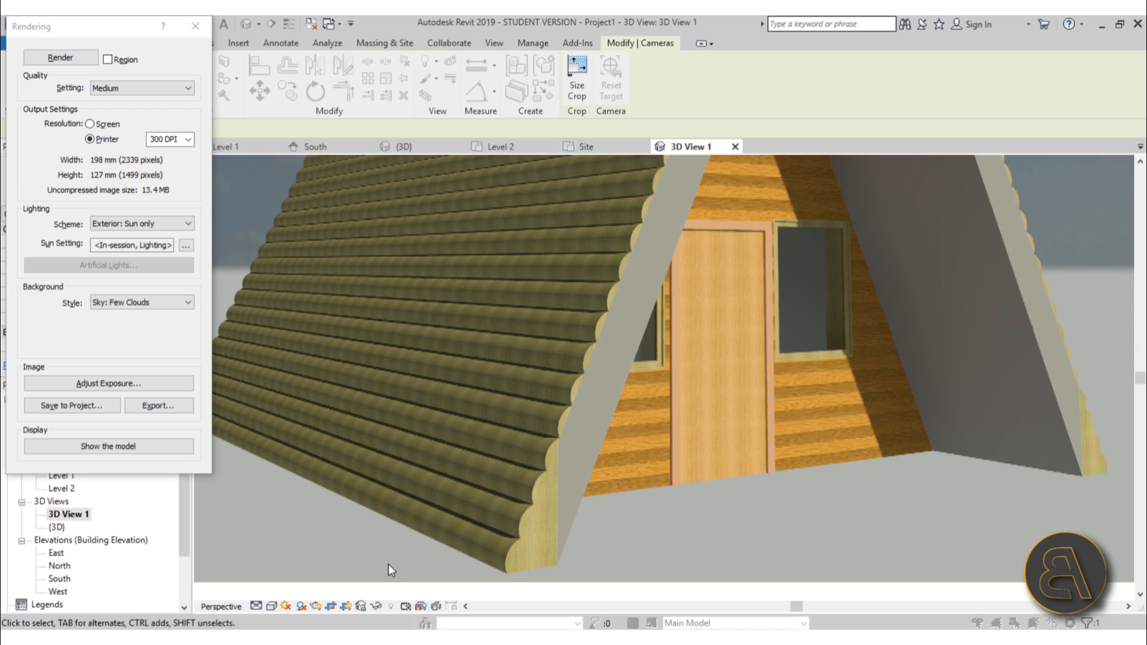
{"action": "scroll", "coordinate": [457, 446], "scroll_direction": "down", "scroll_amount": 2}
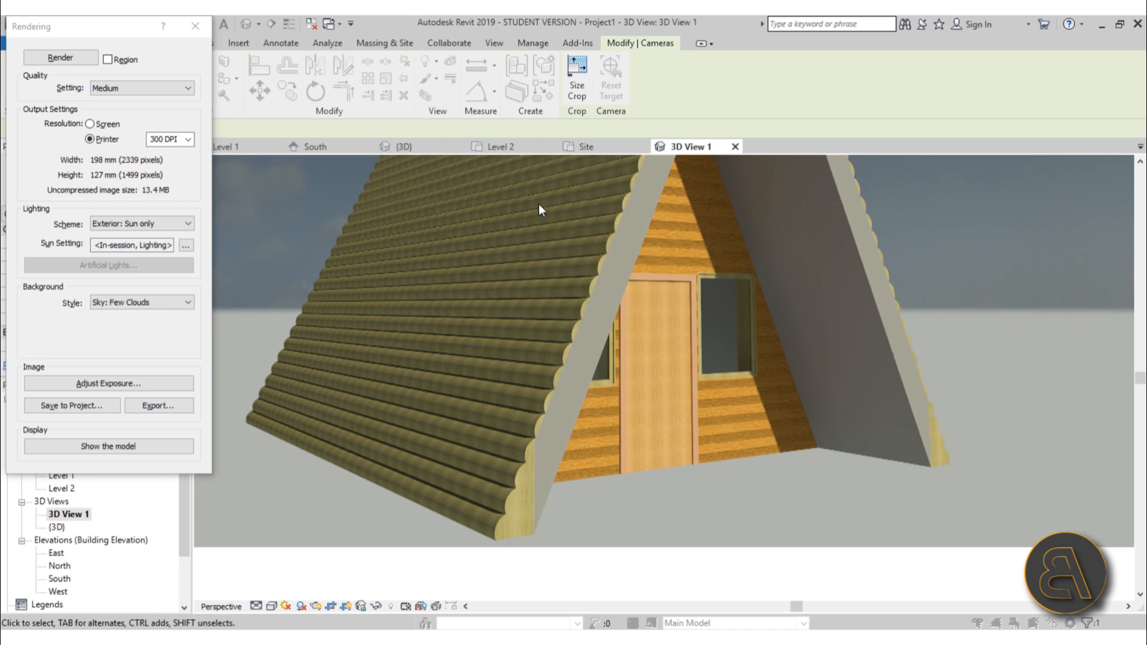
Close the Rendering dialog and edit the roof in place, selecting the scalloped extrusions on both slopes.
{"action": "left_click", "coordinate": [195, 26]}
{"action": "left_click", "coordinate": [454, 309]}
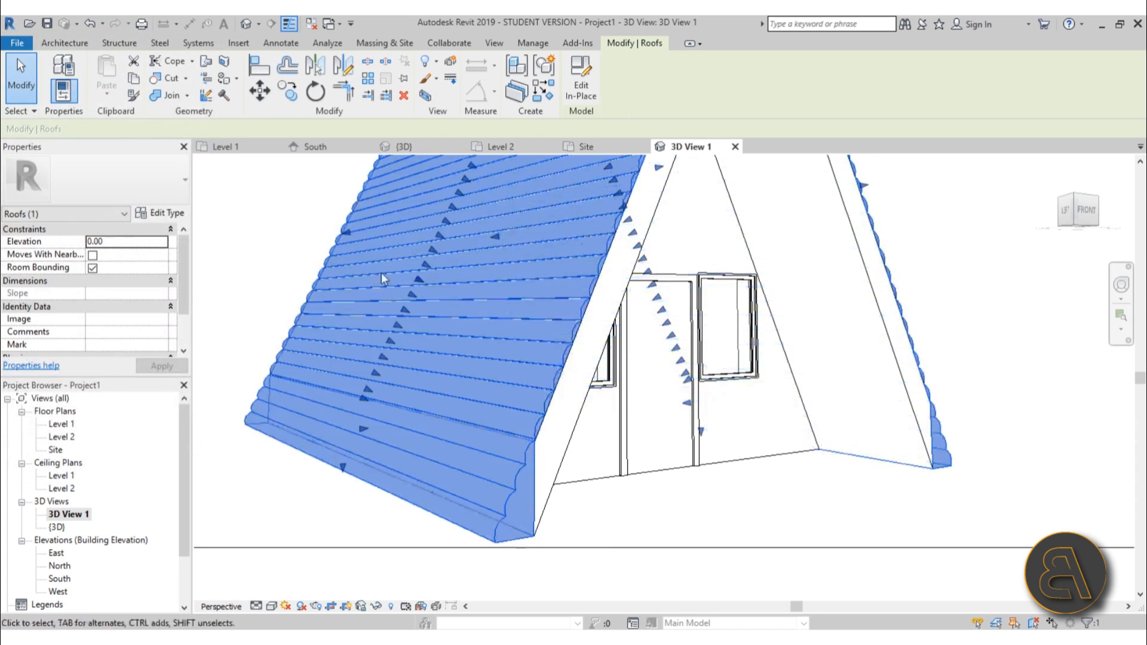
{"action": "left_click", "coordinate": [582, 95]}
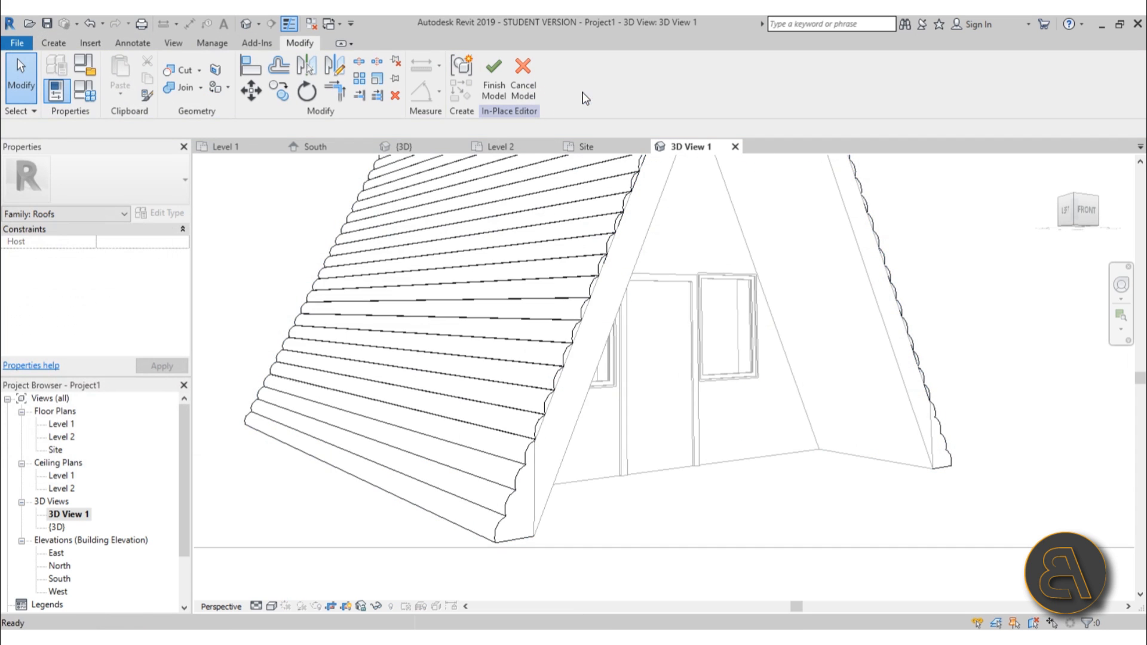
{"action": "left_click", "coordinate": [591, 256]}
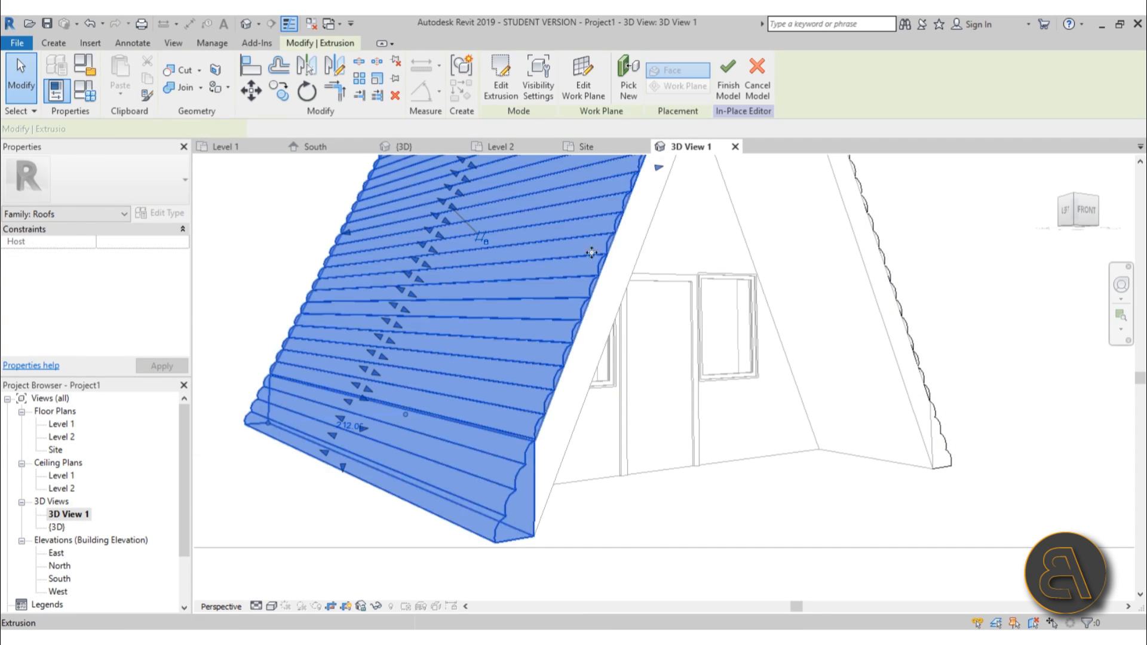
{"action": "left_click", "coordinate": [881, 245], "text": "ctrl"}
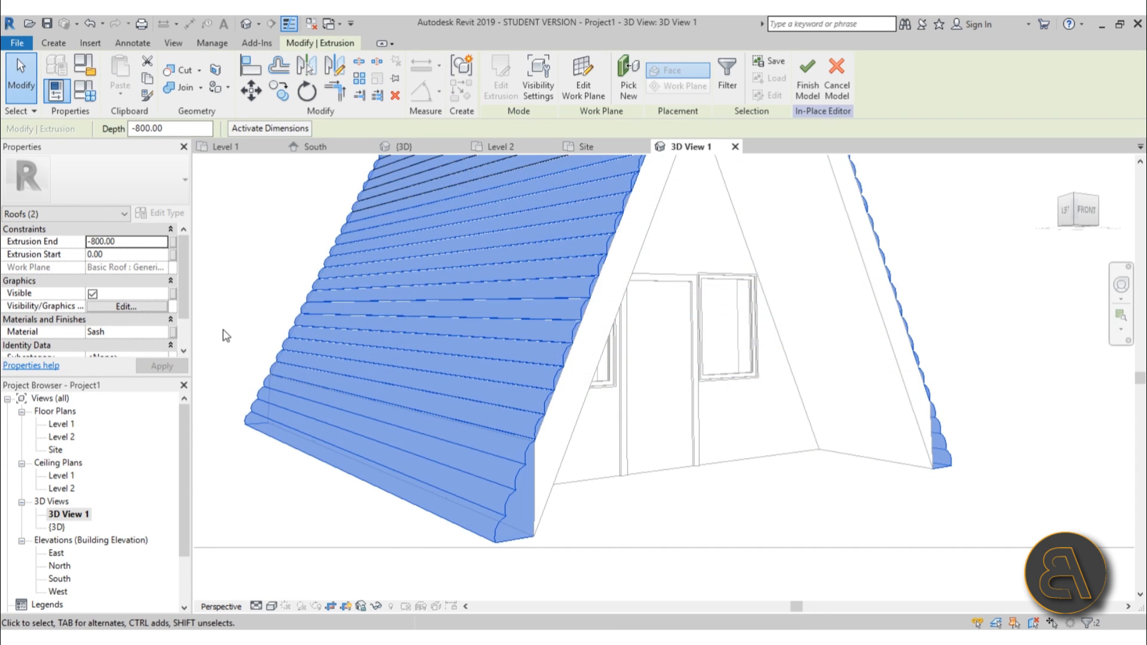
Rotate the Sash material's wood image texture by 90° and finish the in-place model.
{"action": "left_click", "coordinate": [163, 332]}
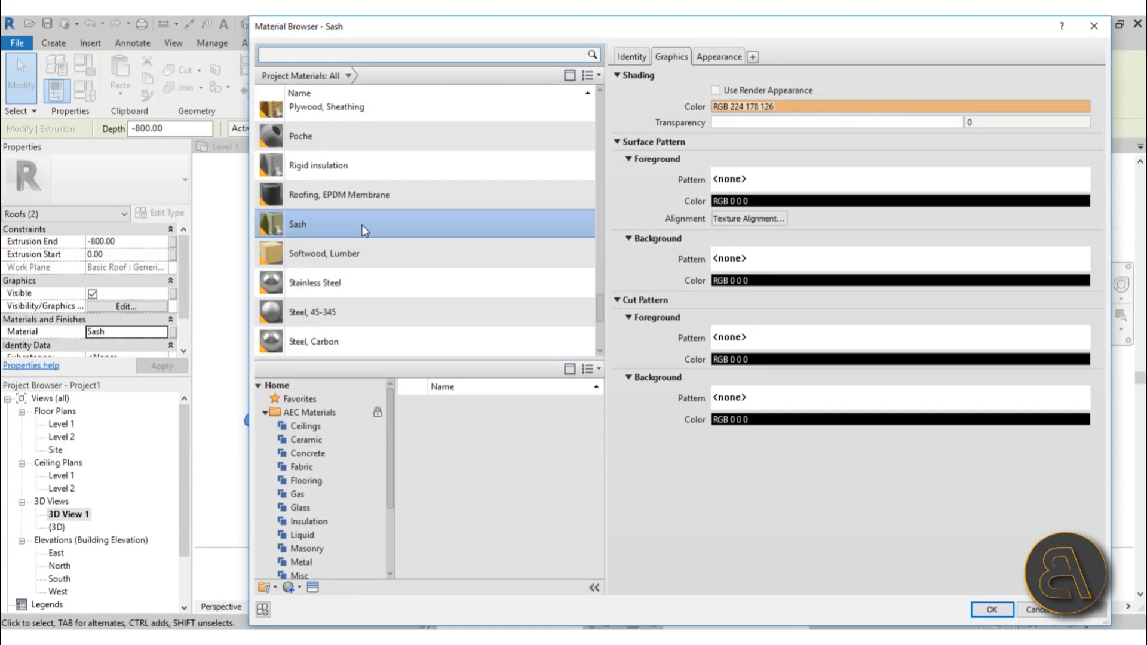
{"action": "left_click", "coordinate": [731, 59]}
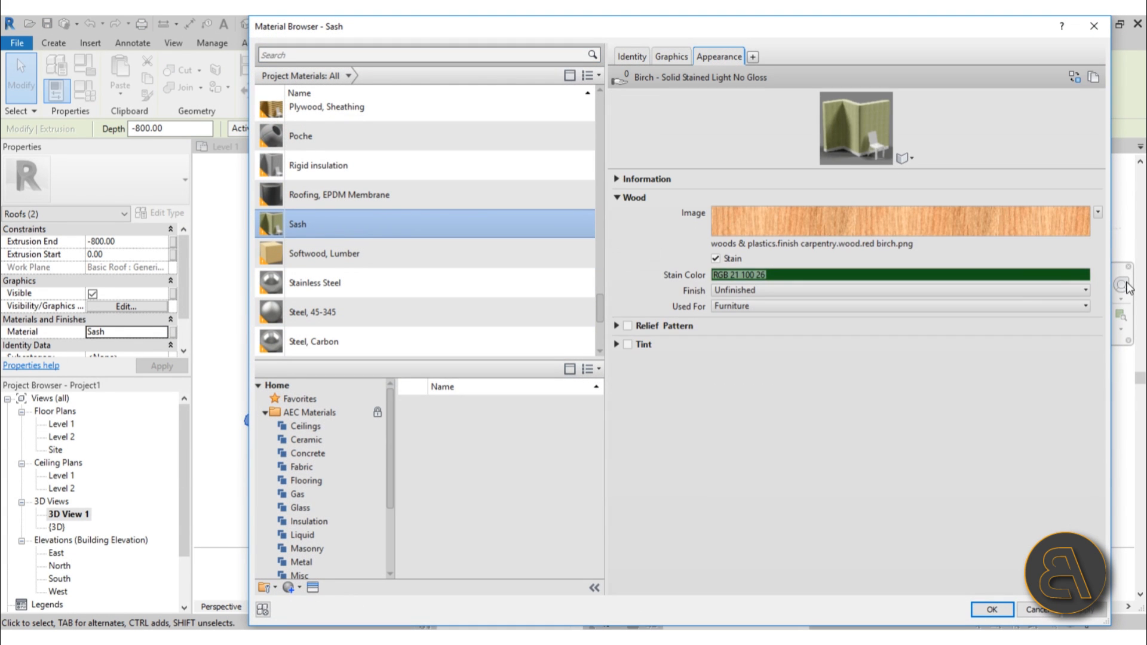
{"action": "left_click", "coordinate": [1098, 212]}
{"action": "left_click", "coordinate": [1051, 350]}
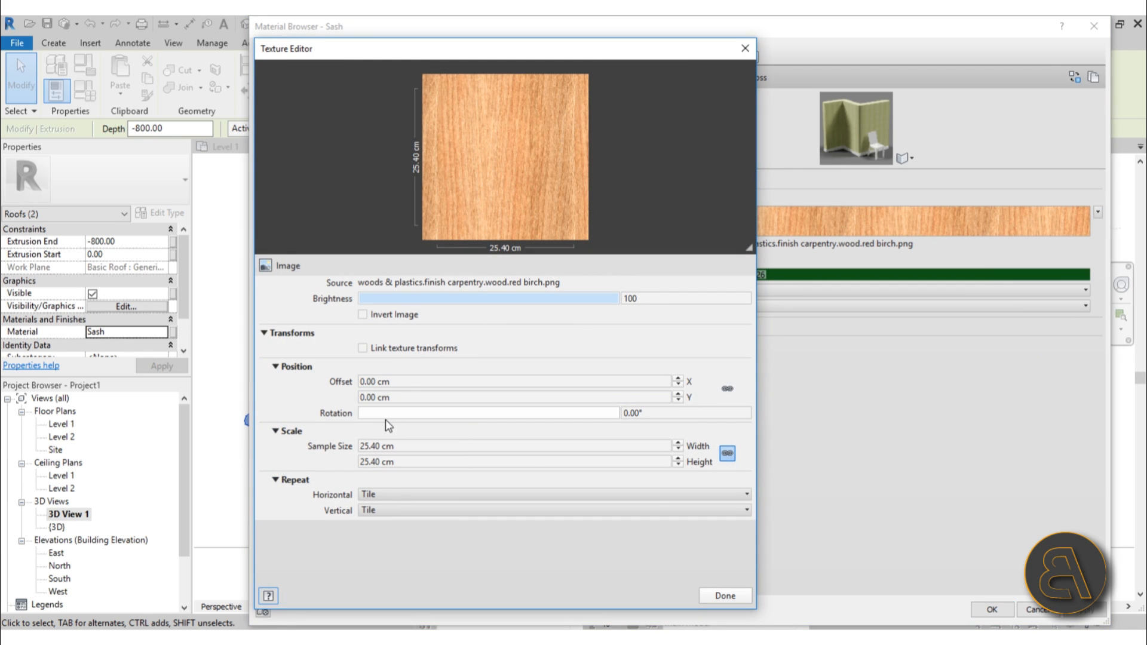
{"action": "left_click", "coordinate": [647, 415]}
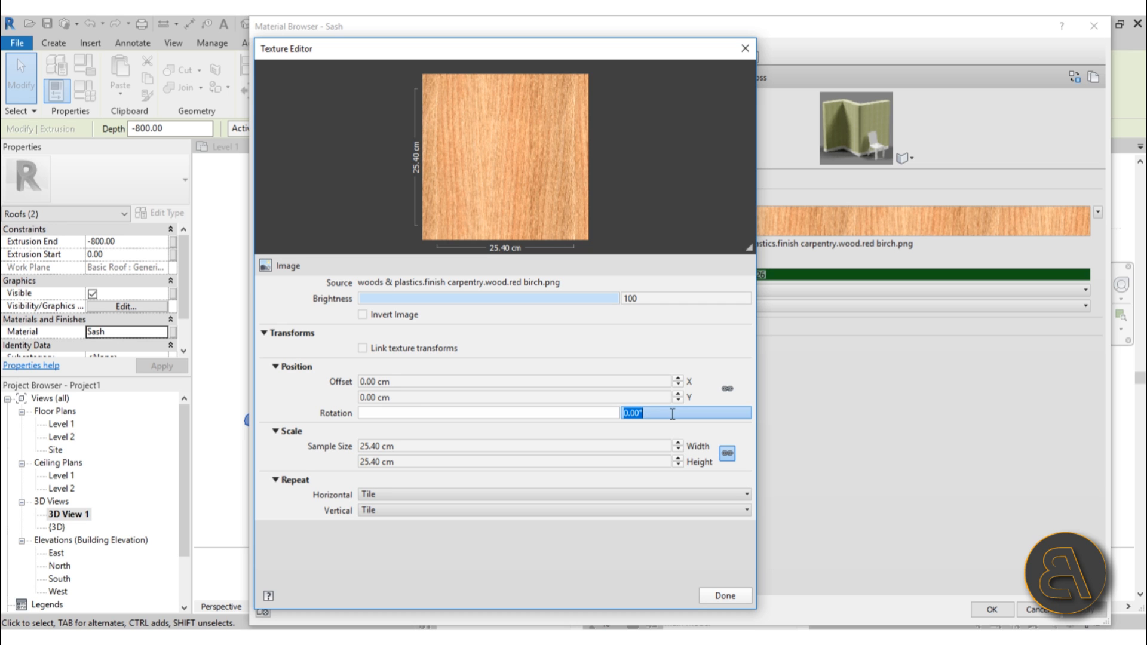
{"action": "type", "text": "90"}
{"action": "key", "text": "Return"}
{"action": "left_click", "coordinate": [727, 597]}
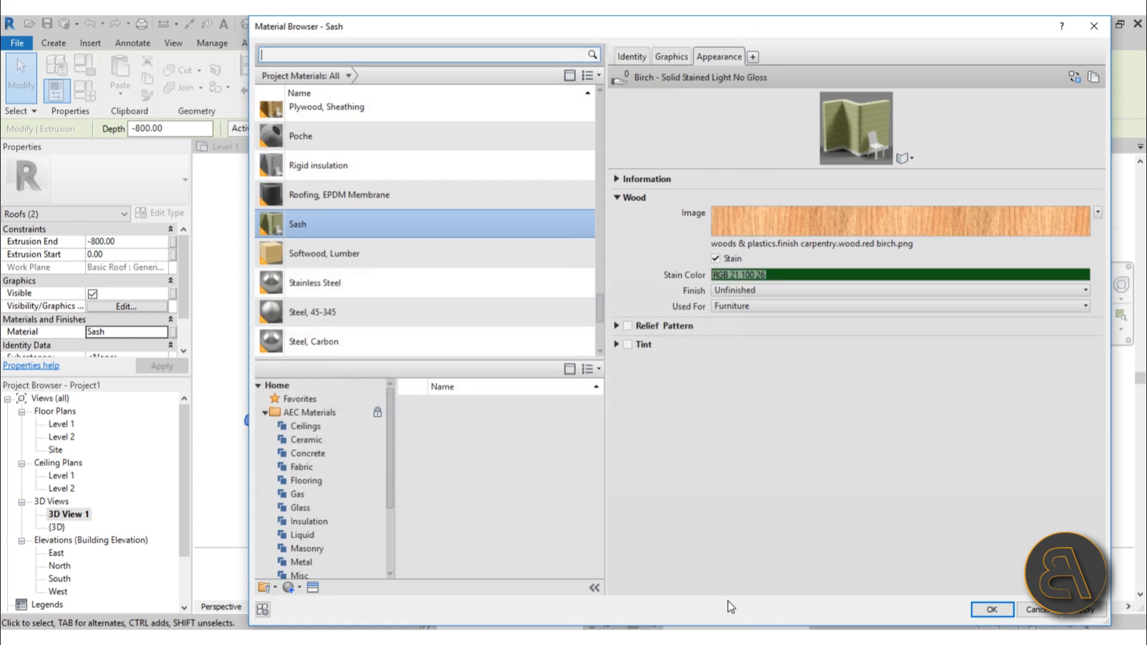
{"action": "left_click", "coordinate": [996, 610]}
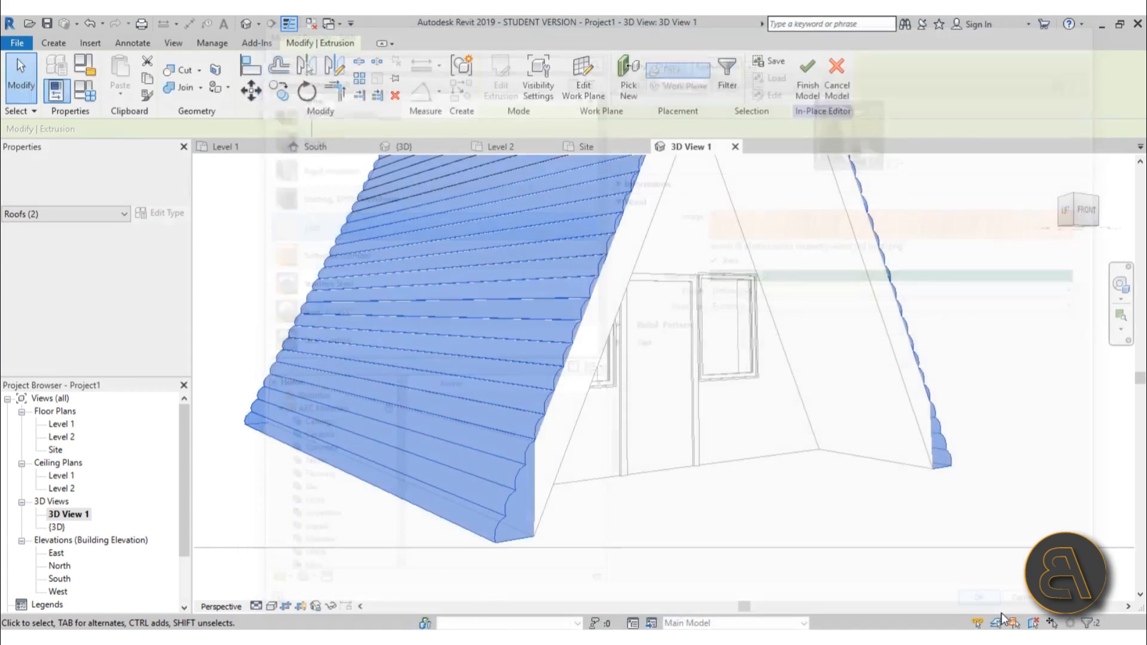
{"action": "left_click", "coordinate": [808, 84]}
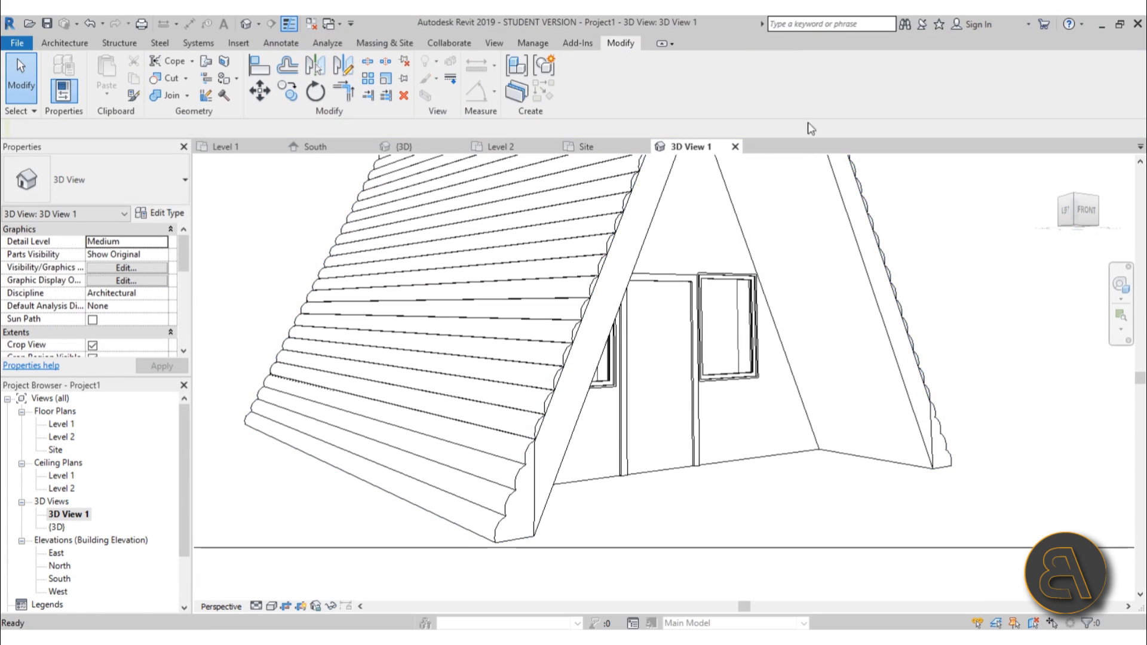
Render the 3D view again and zoom in to inspect the rotated wood grain.
{"action": "scroll", "coordinate": [788, 320], "scroll_direction": "down", "scroll_amount": 5}
{"action": "left_click", "coordinate": [820, 330]}
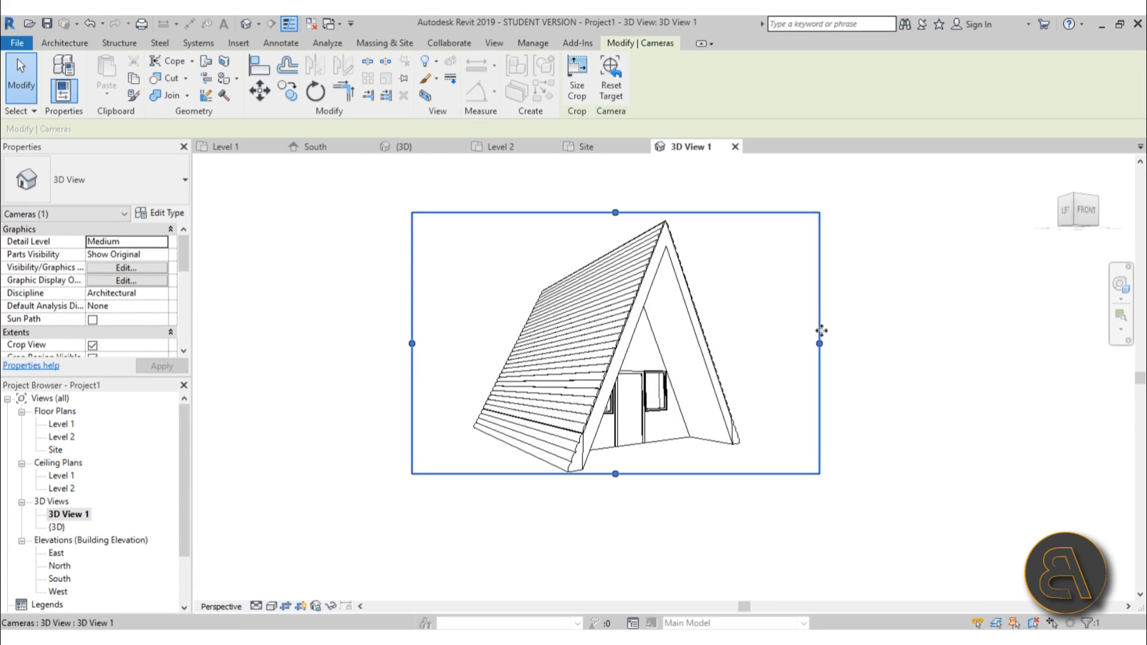
{"action": "left_click", "coordinate": [776, 325]}
{"action": "scroll", "coordinate": [747, 320], "scroll_direction": "up", "scroll_amount": 3}
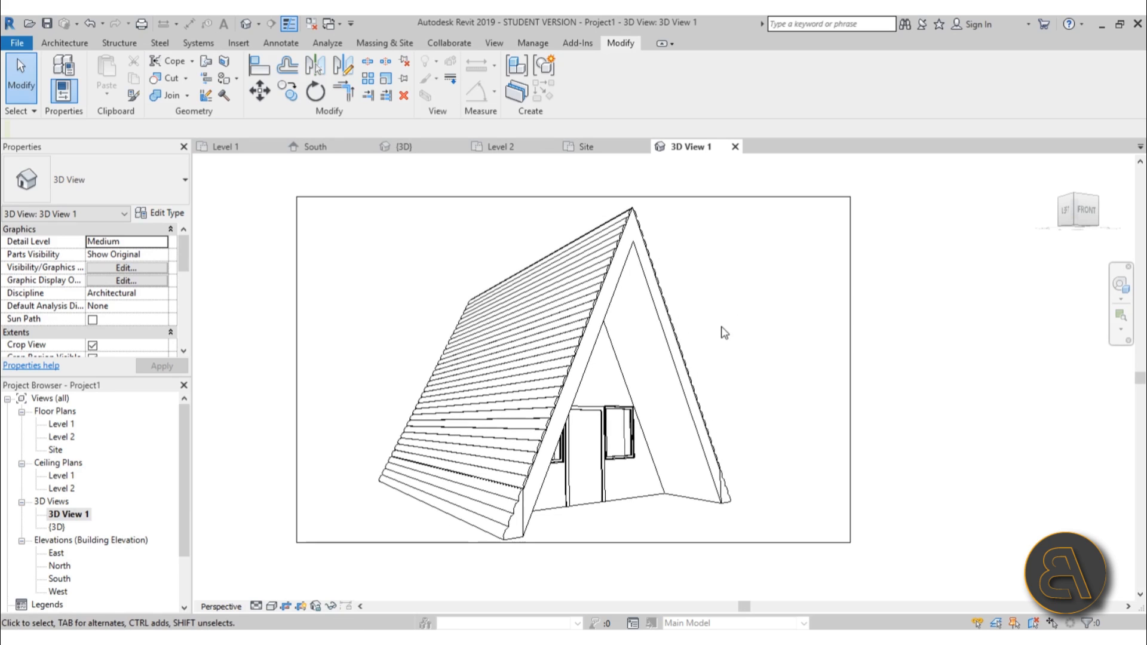
{"action": "key", "text": "r"}
{"action": "key", "text": "r"}
{"action": "left_click", "coordinate": [58, 57]}
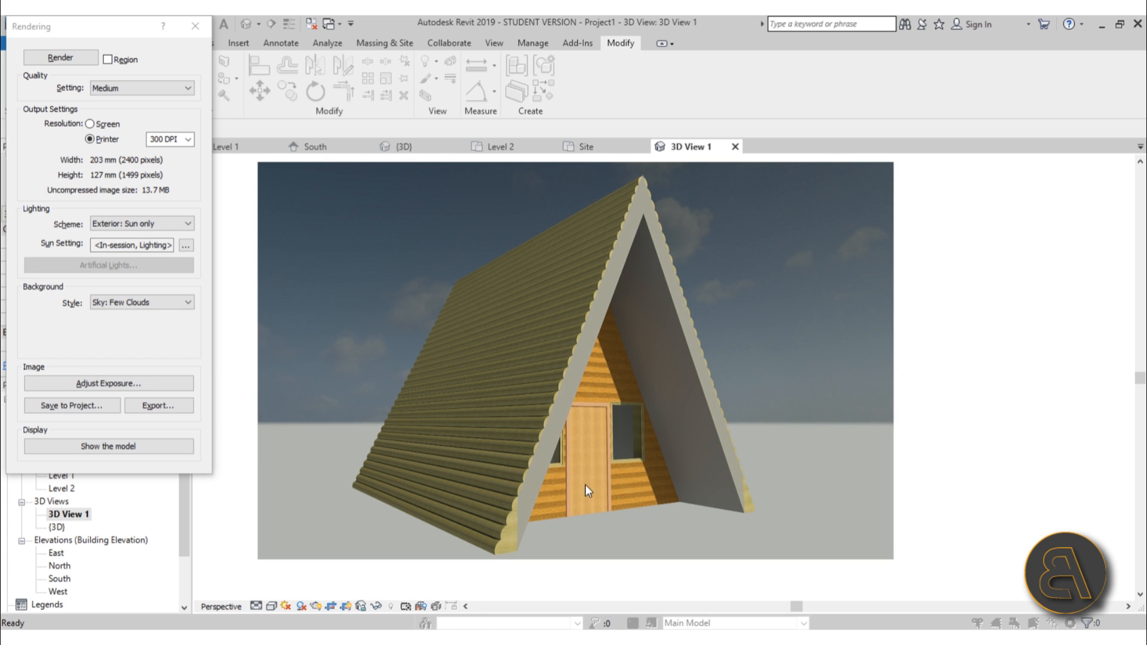
{"action": "scroll", "coordinate": [609, 472], "scroll_direction": "up", "scroll_amount": 5}
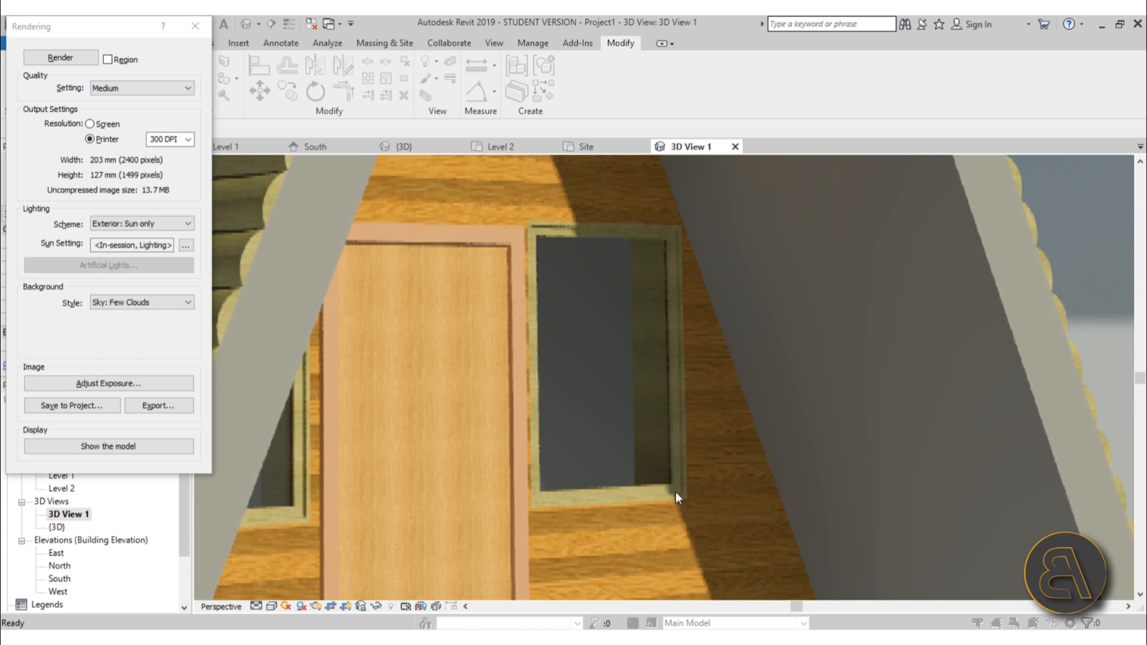
{"action": "scroll", "coordinate": [622, 293], "scroll_direction": "down", "scroll_amount": 8}
{"action": "scroll", "coordinate": [625, 352], "scroll_direction": "down", "scroll_amount": 4}
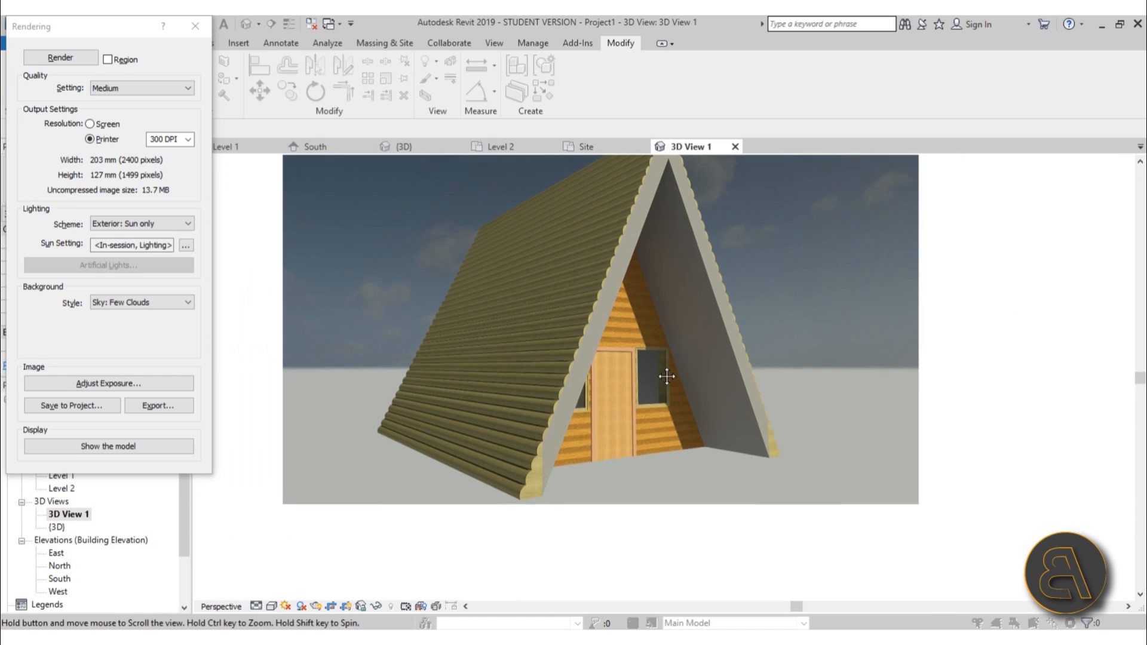